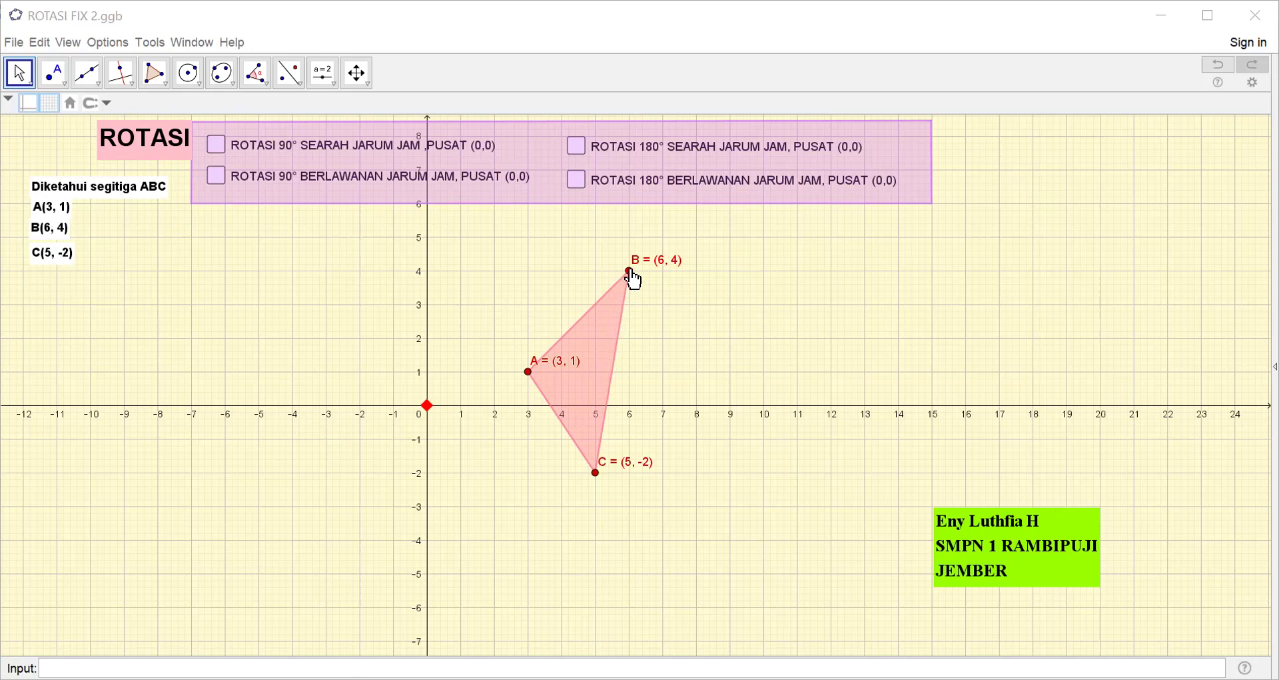
Move vertex B of the triangle to (7, 3) and vertex A to (3, 2)
left_click_drag(632, 278, 664, 314)
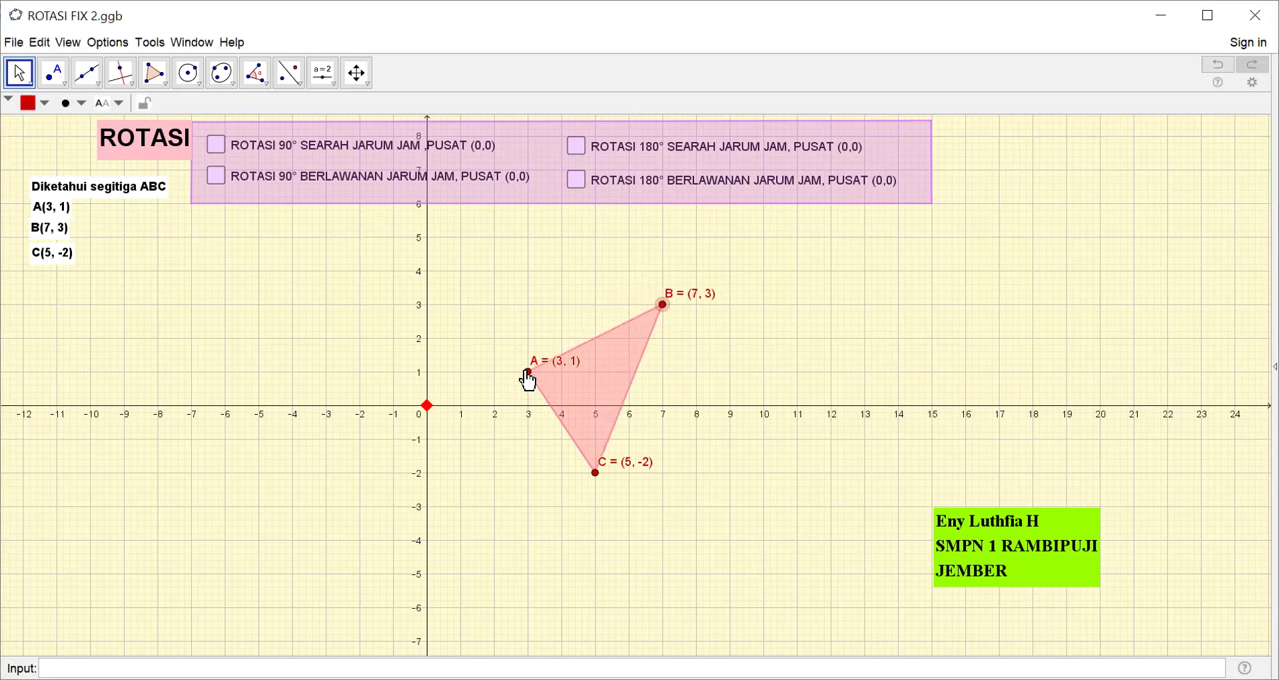
left_click_drag(528, 364, 527, 338)
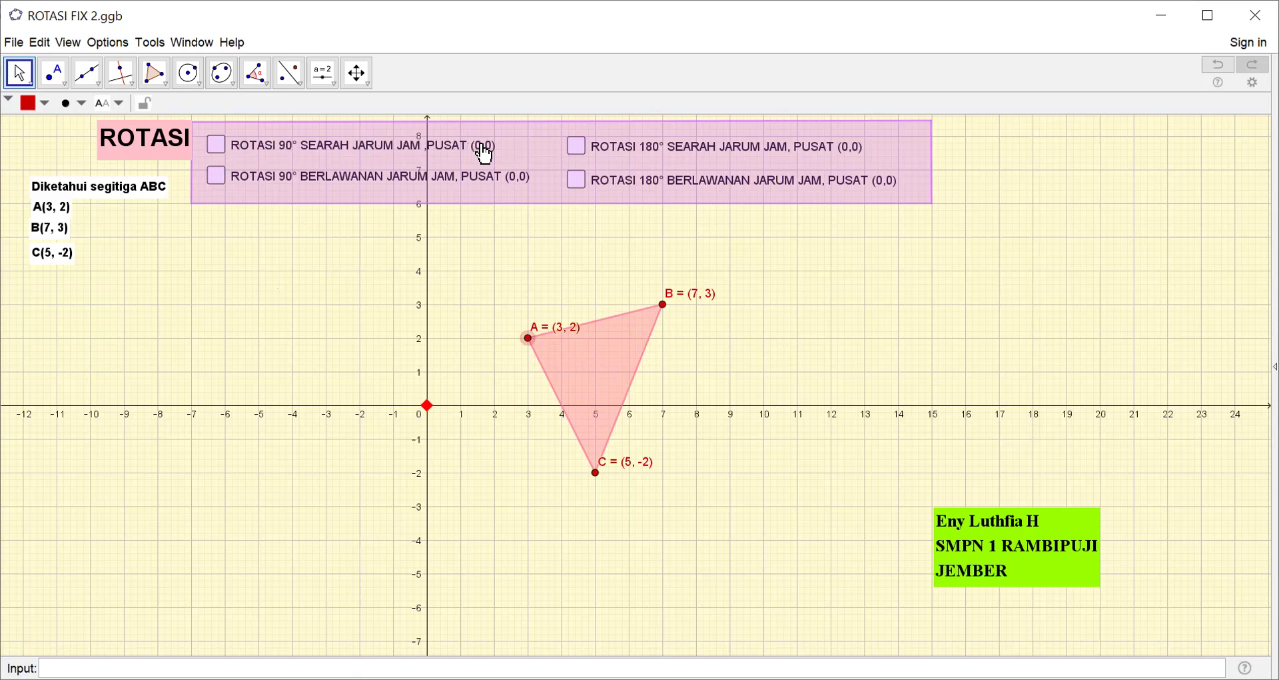
Show the triangle's 90° clockwise rotation about (0,0) with its result and conclusion, and hide them again
left_click(214, 145)
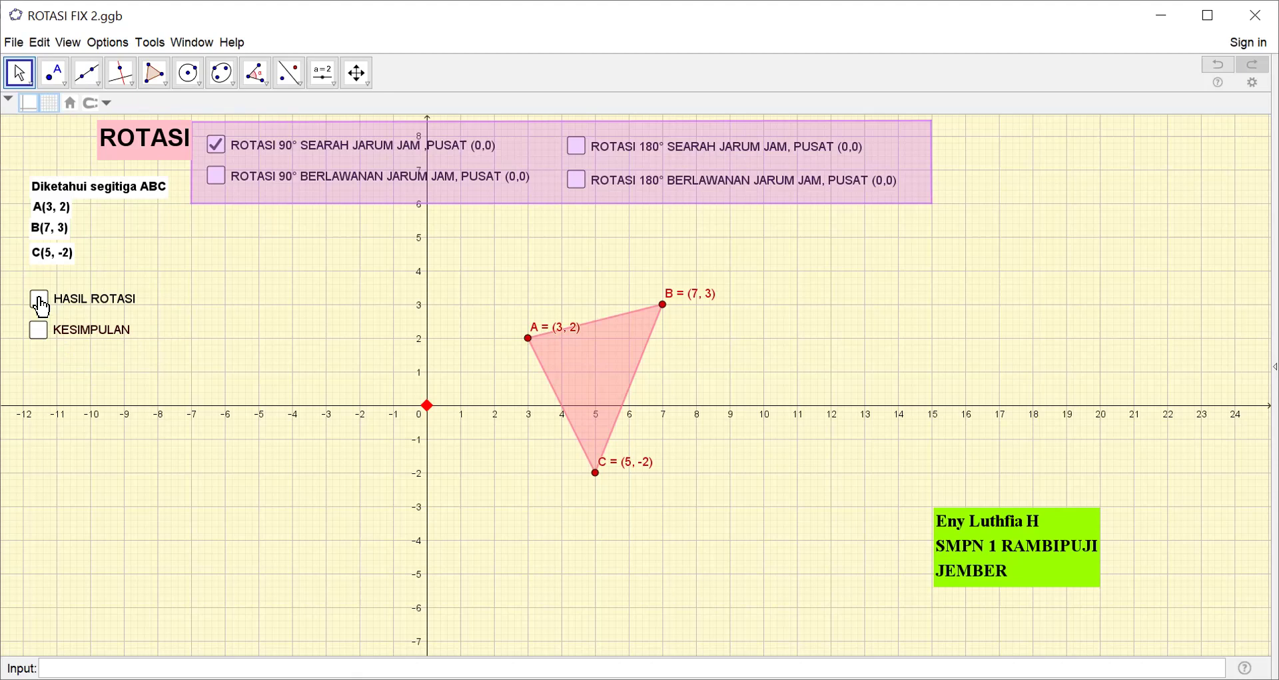
left_click(39, 299)
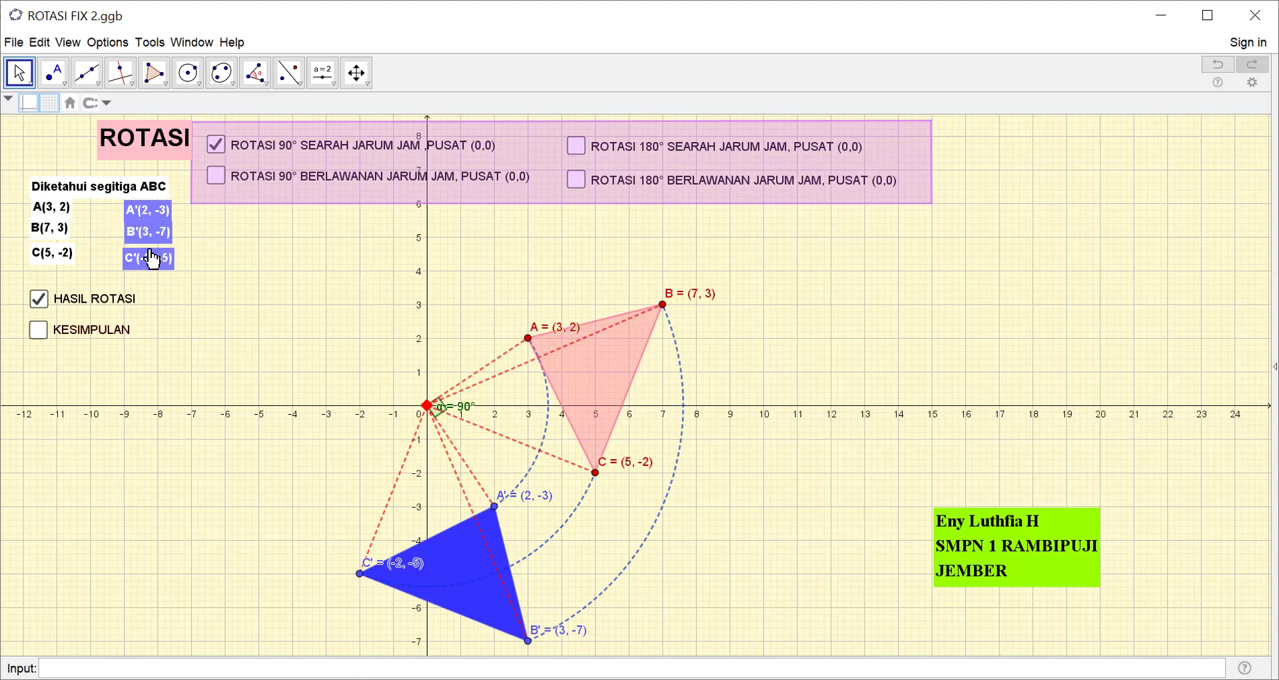
left_click(38, 331)
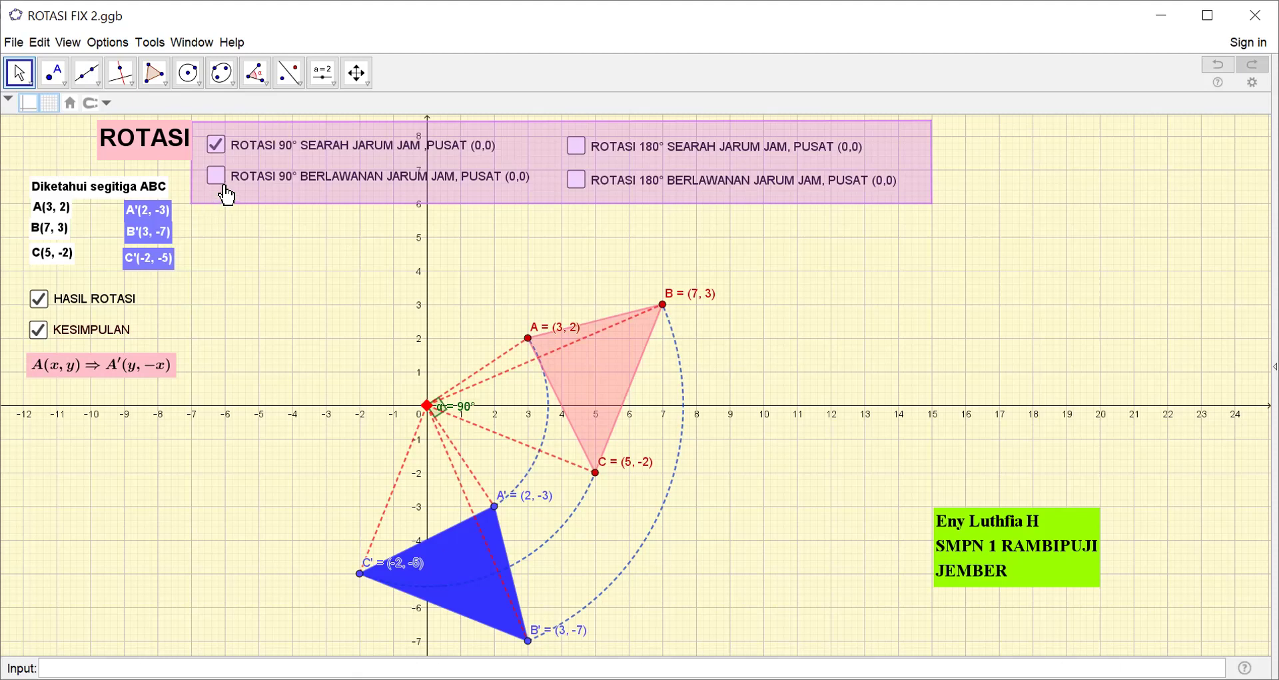
left_click(40, 331)
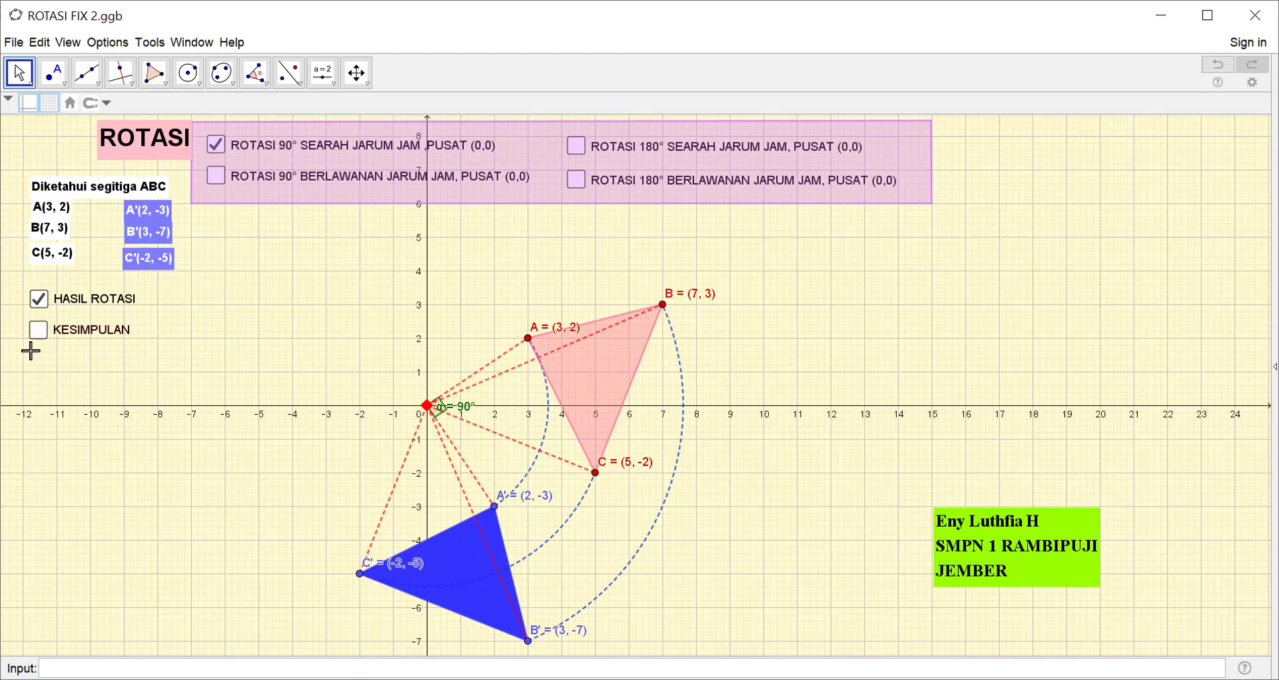
left_click(38, 300)
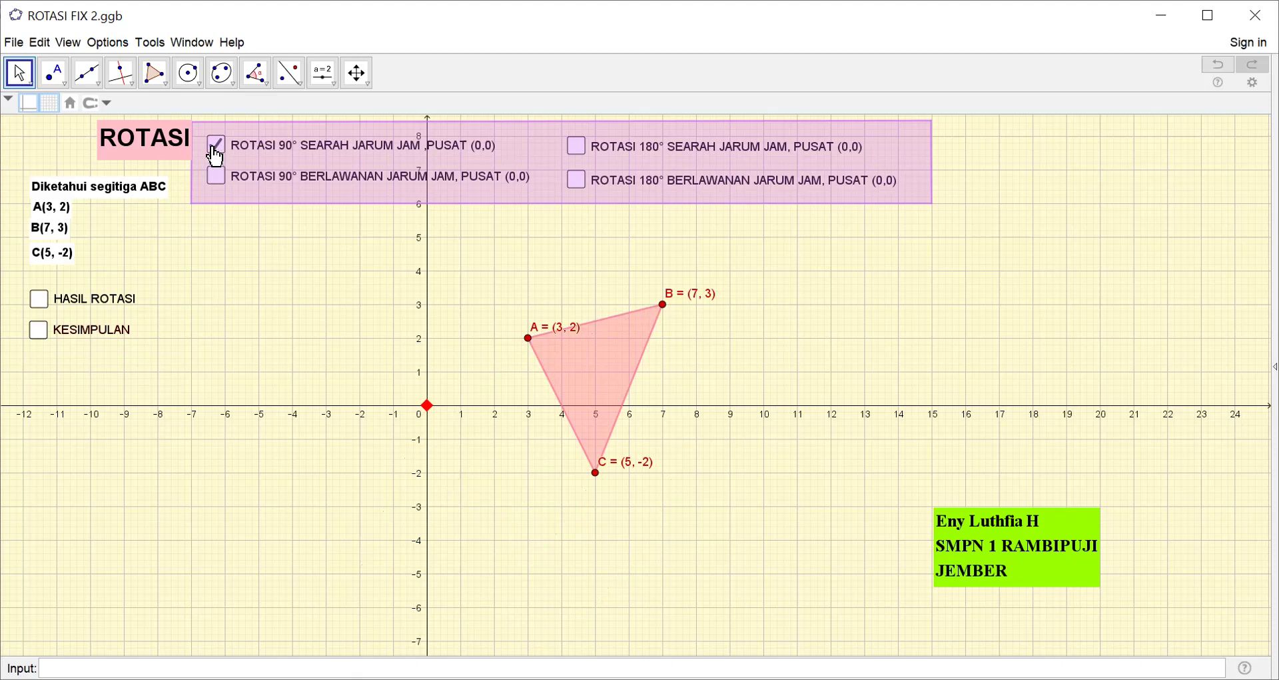
left_click(214, 150)
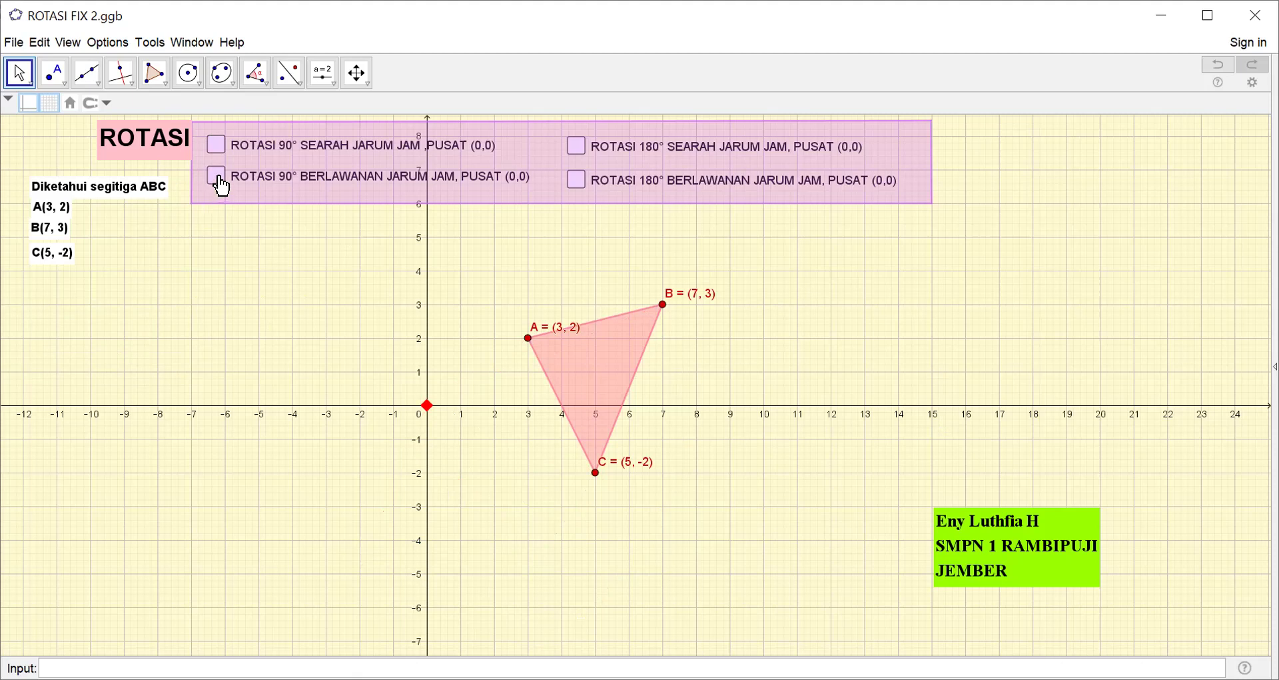
Show the 90° counterclockwise rotation about (0,0) with its result and conclusion, and hide them again
left_click(220, 181)
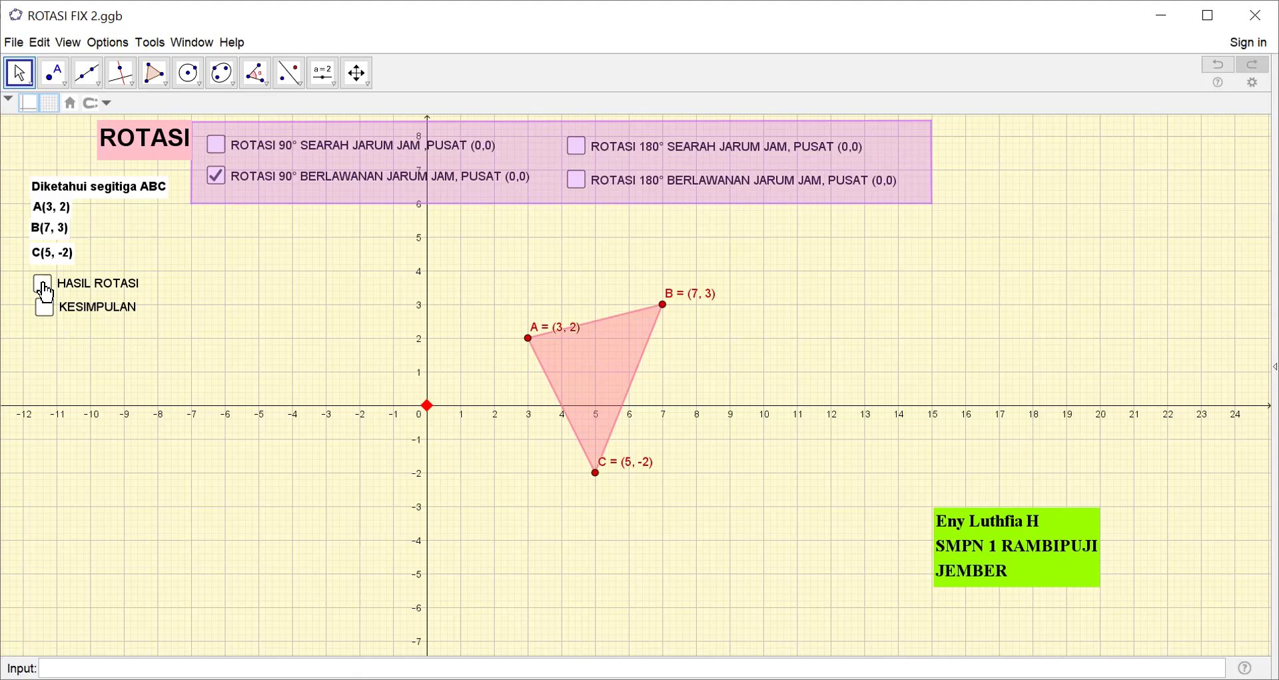
left_click(43, 286)
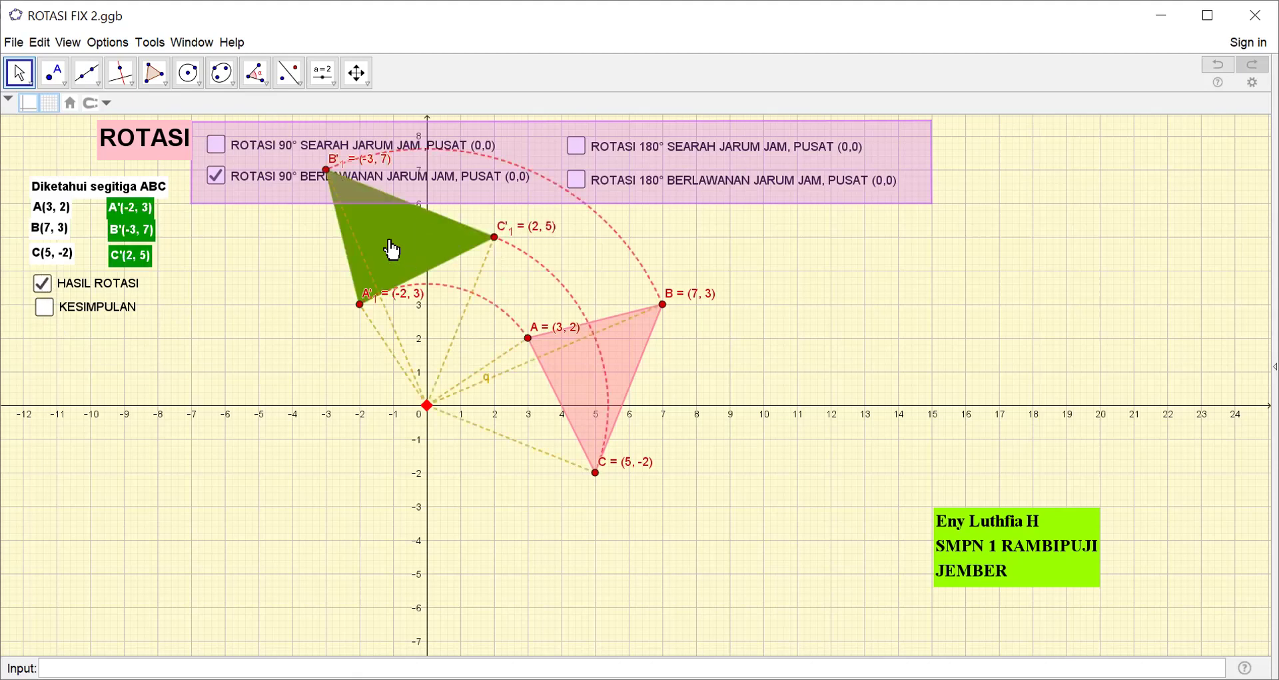
left_click(44, 309)
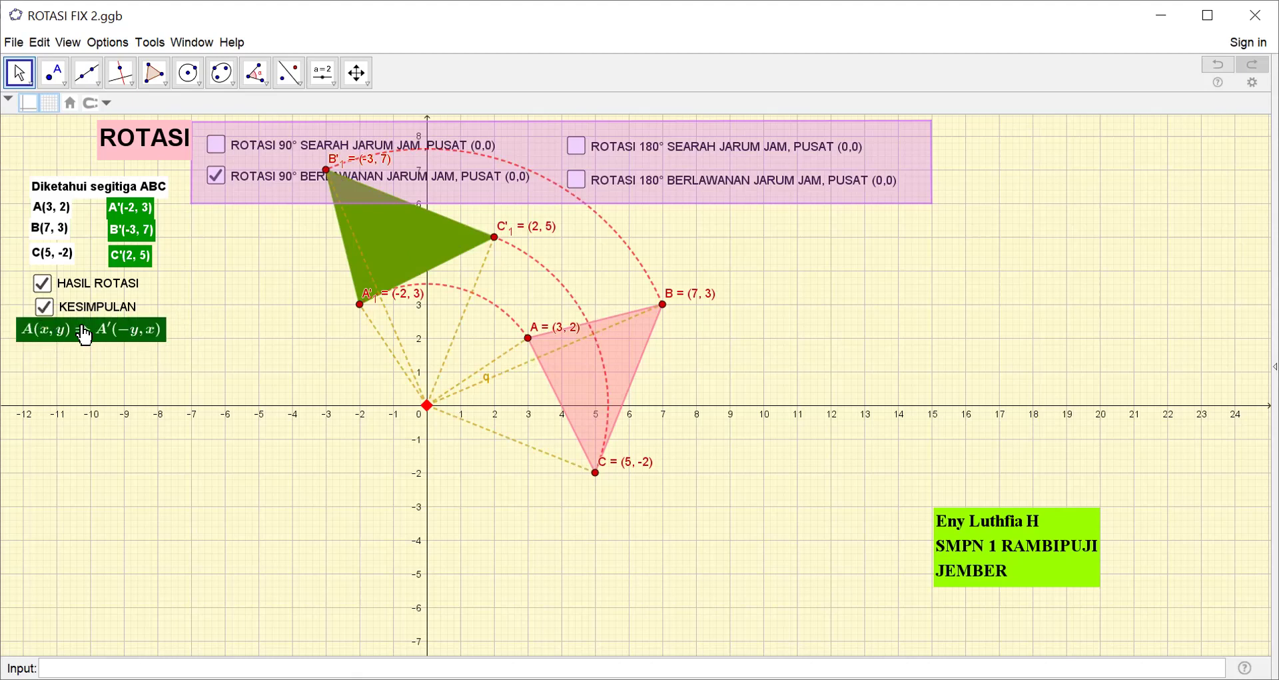
left_click(46, 310)
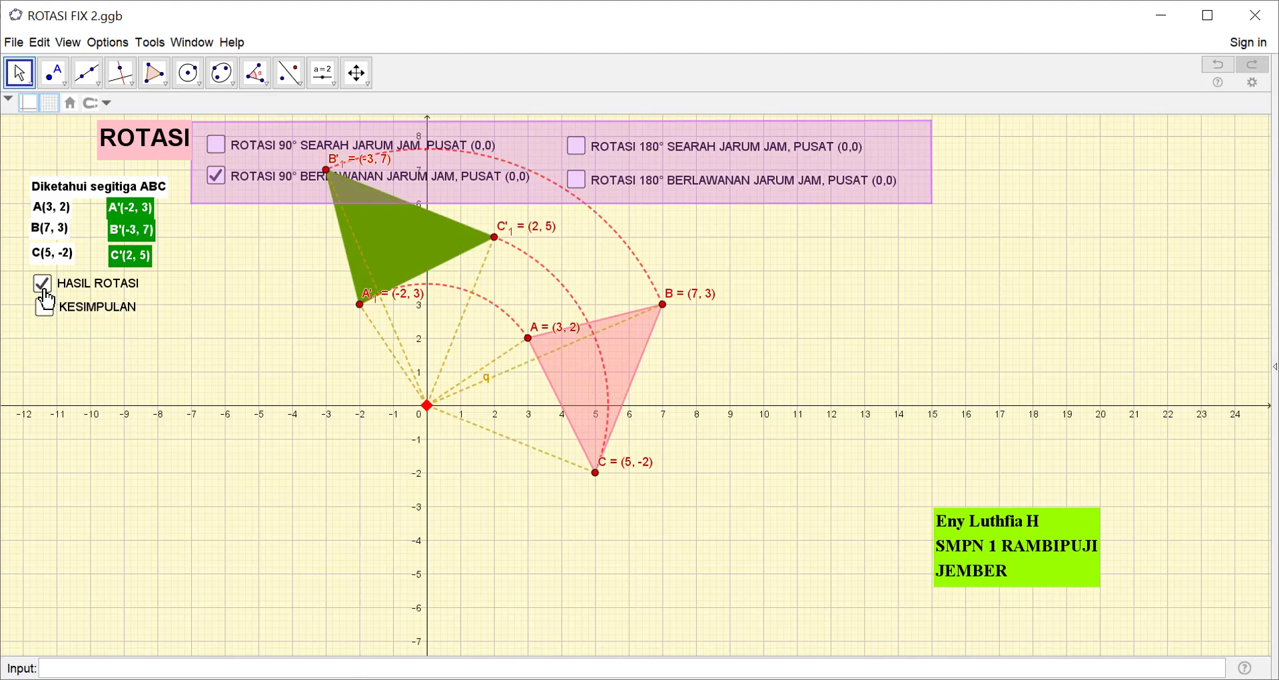
left_click(42, 283)
left_click(217, 182)
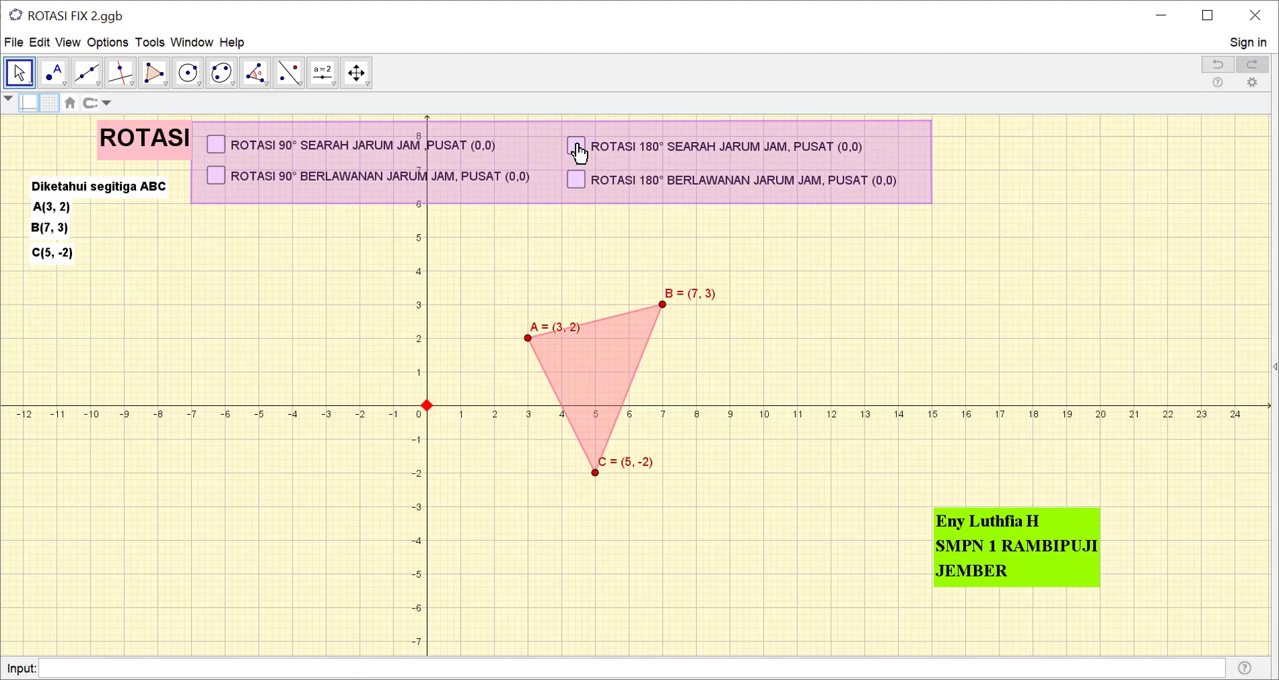
Show the 180° clockwise rotation about (0,0) with its result and conclusion, and hide them again
left_click(578, 147)
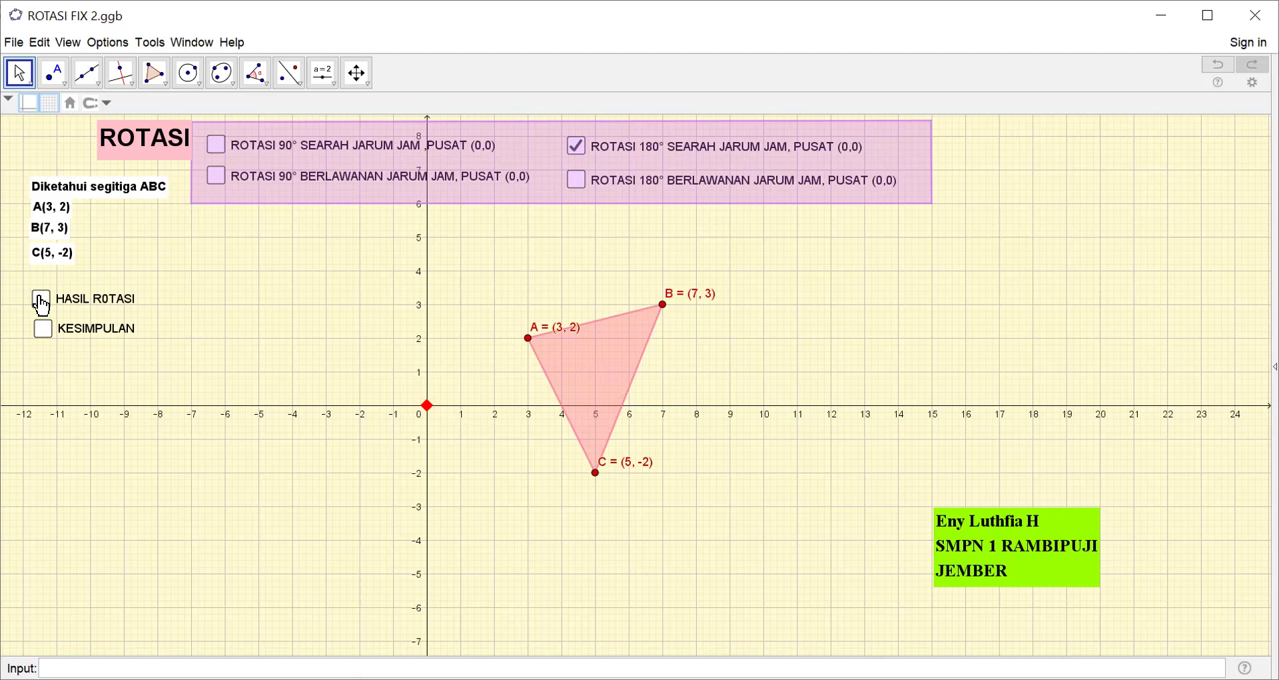
left_click(40, 300)
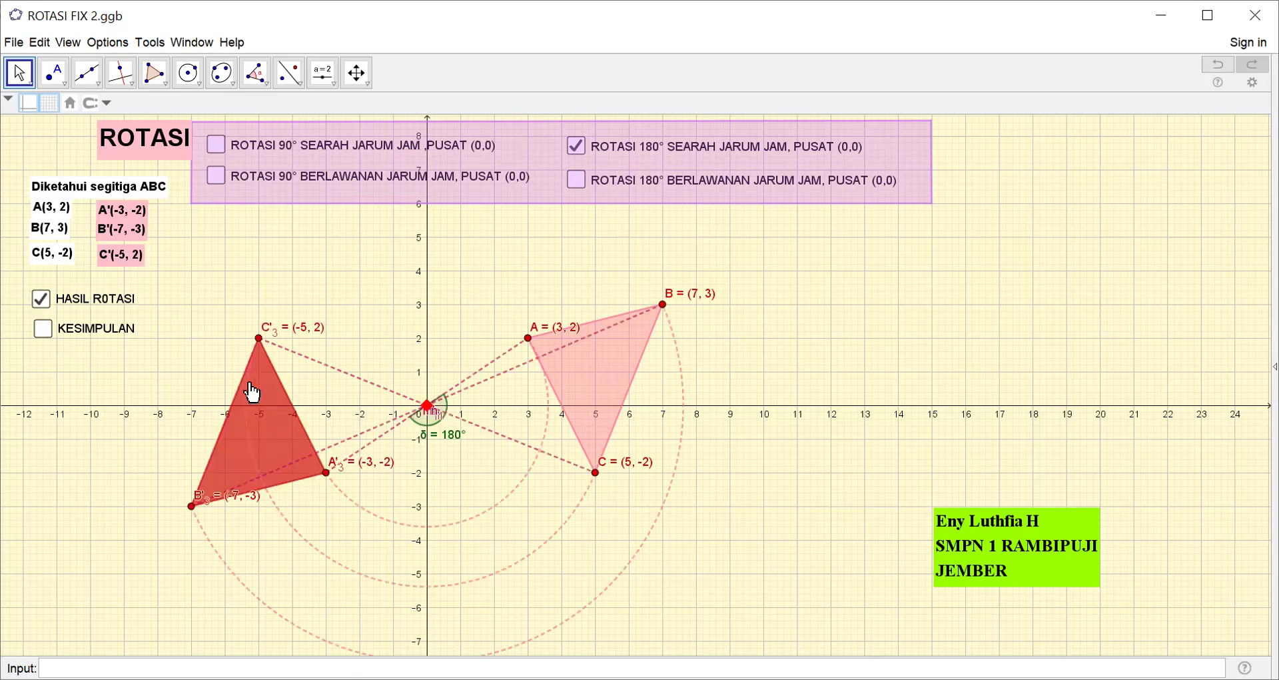
left_click(44, 329)
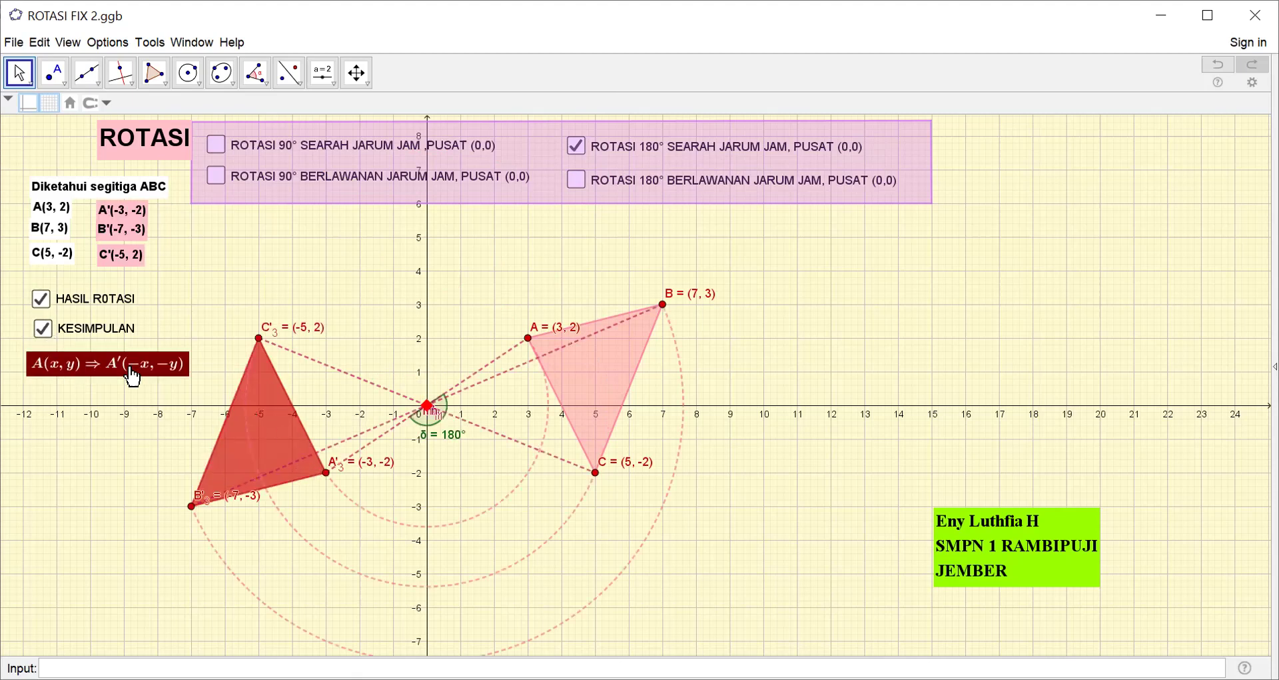
left_click(43, 329)
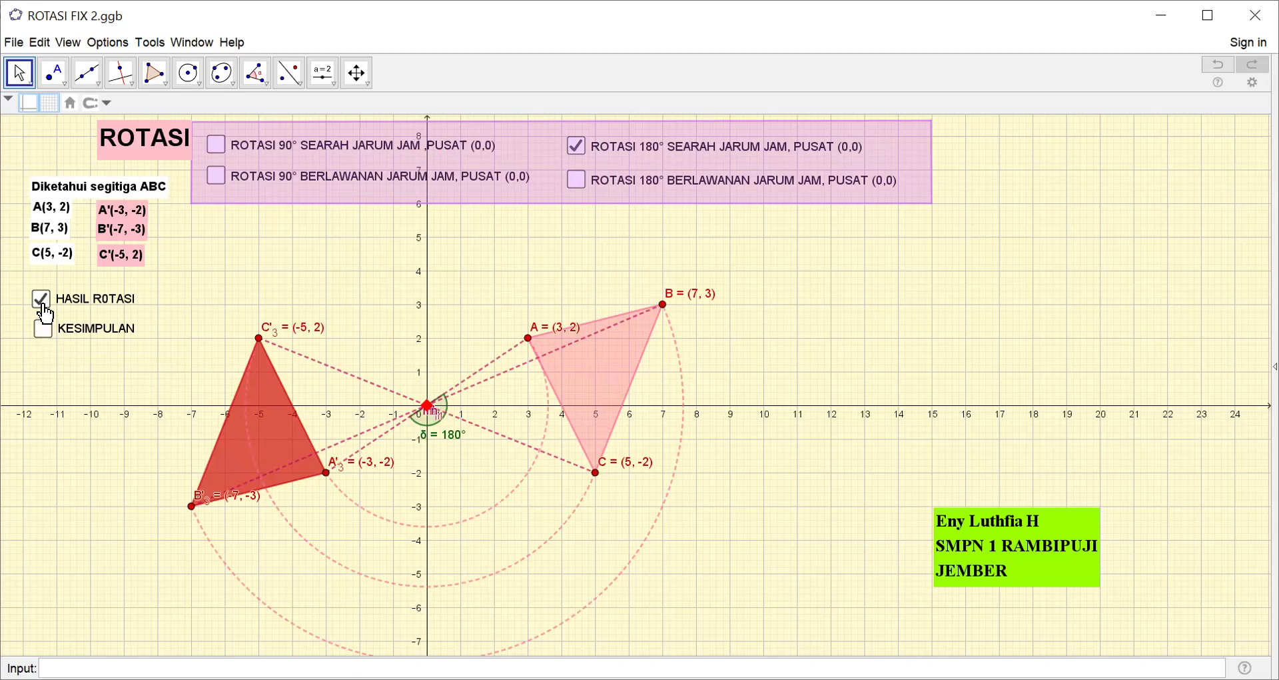
left_click(41, 300)
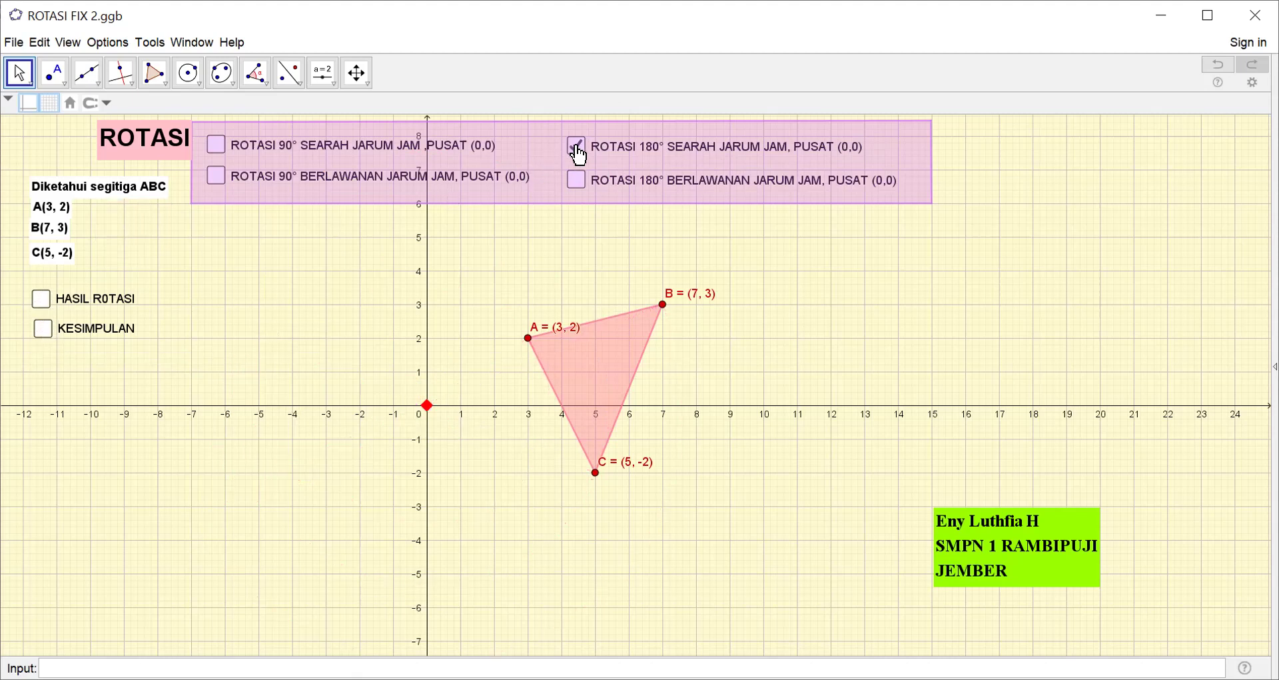
left_click(578, 148)
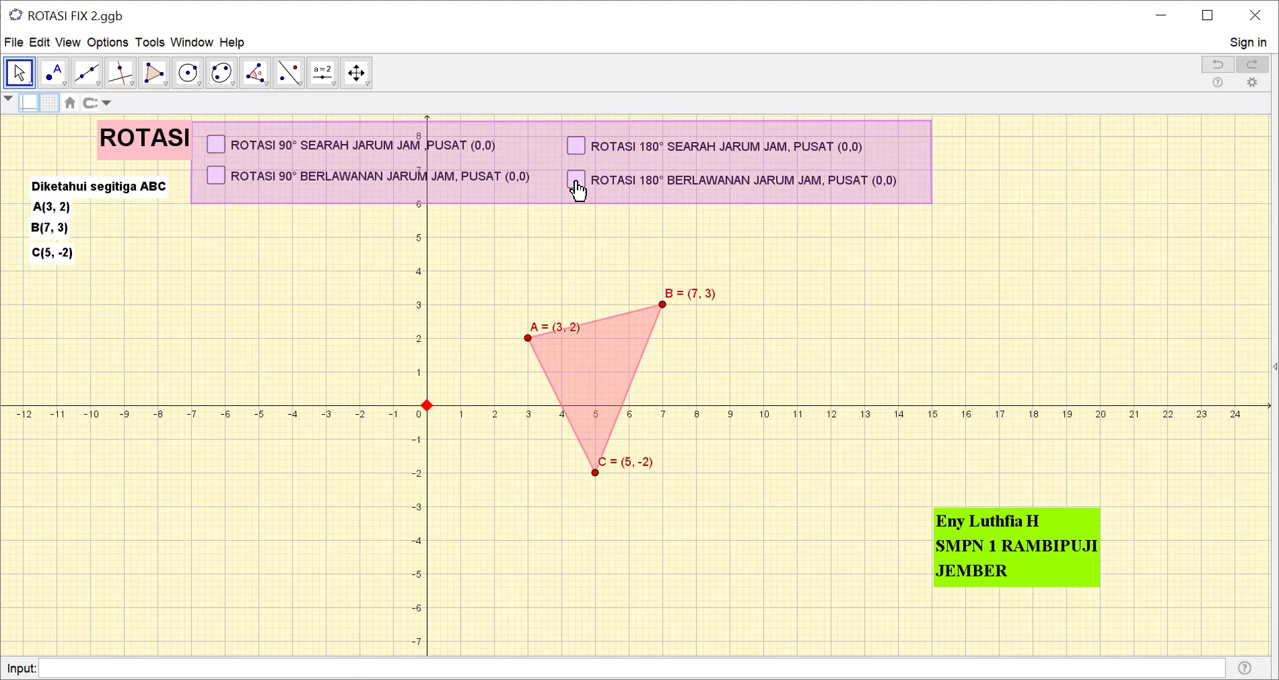
Show the 180° counterclockwise rotation about (0,0) with its result and conclusion, and hide them again
left_click(578, 188)
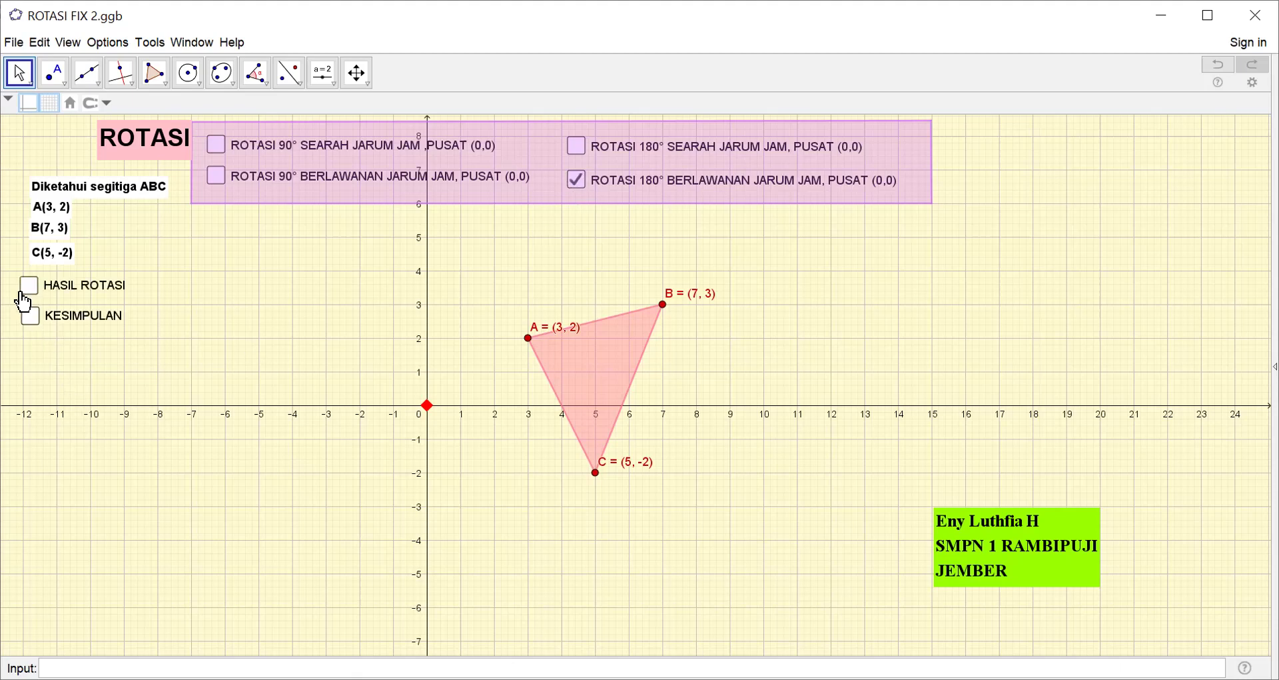
left_click(29, 286)
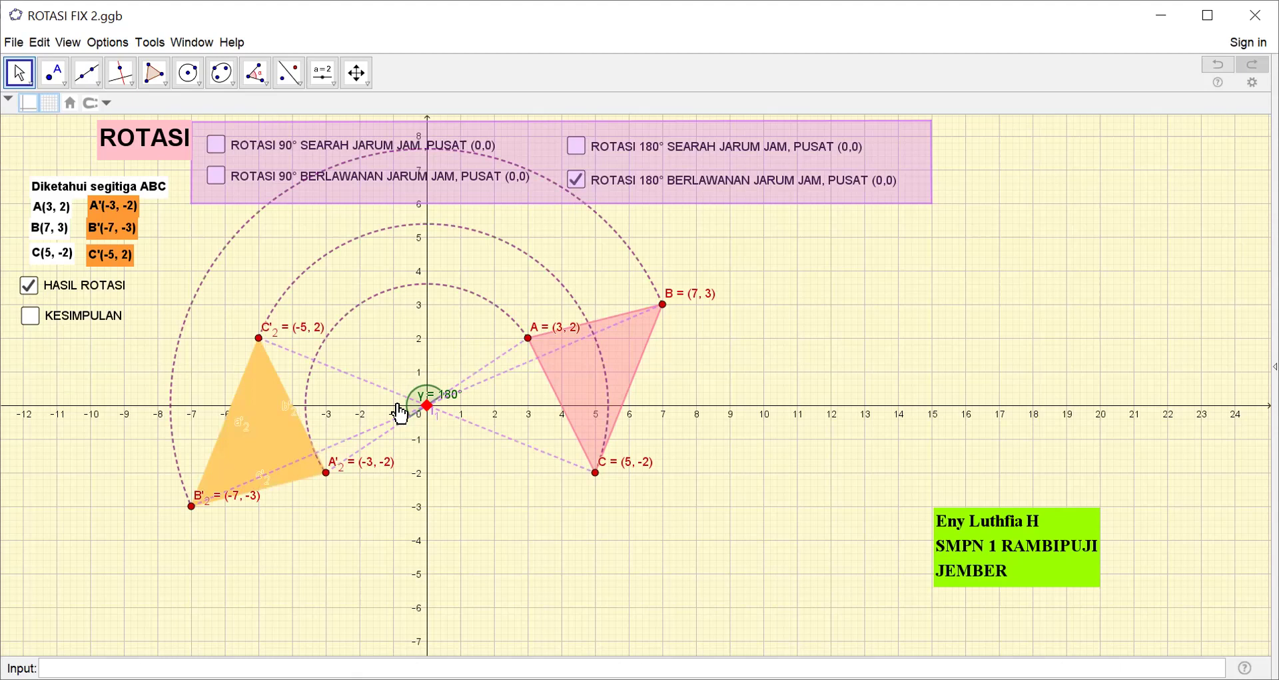
left_click(31, 318)
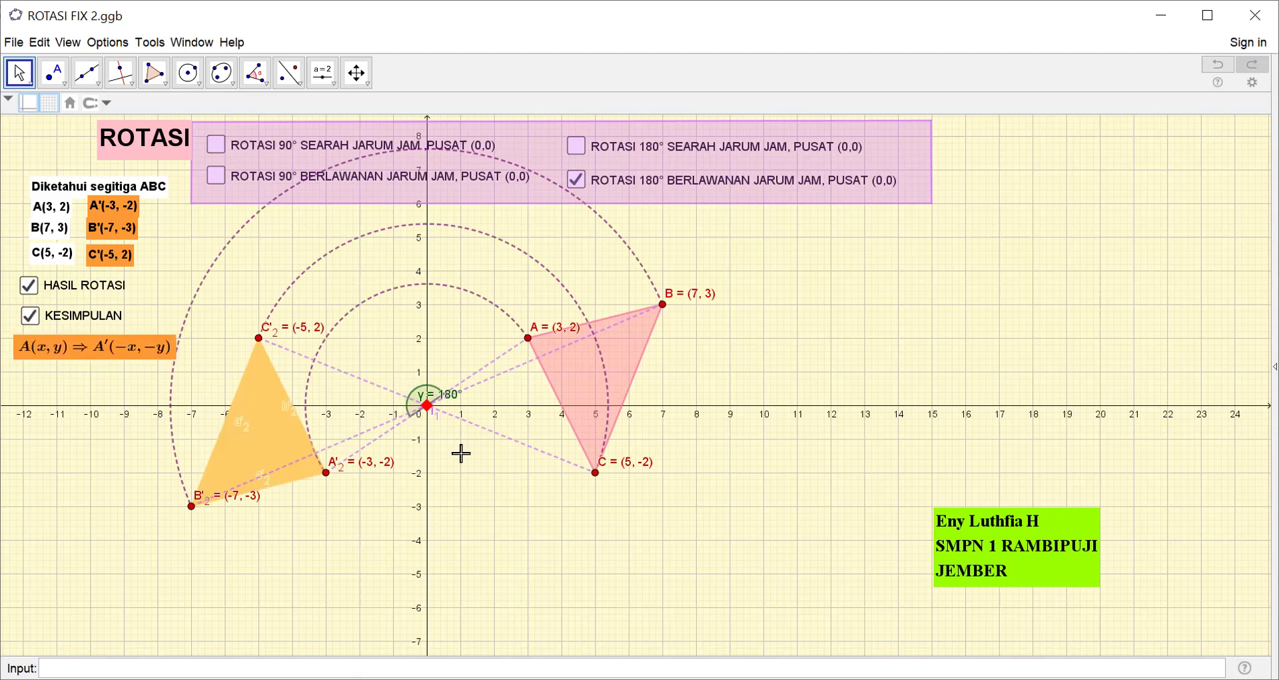
left_click(28, 316)
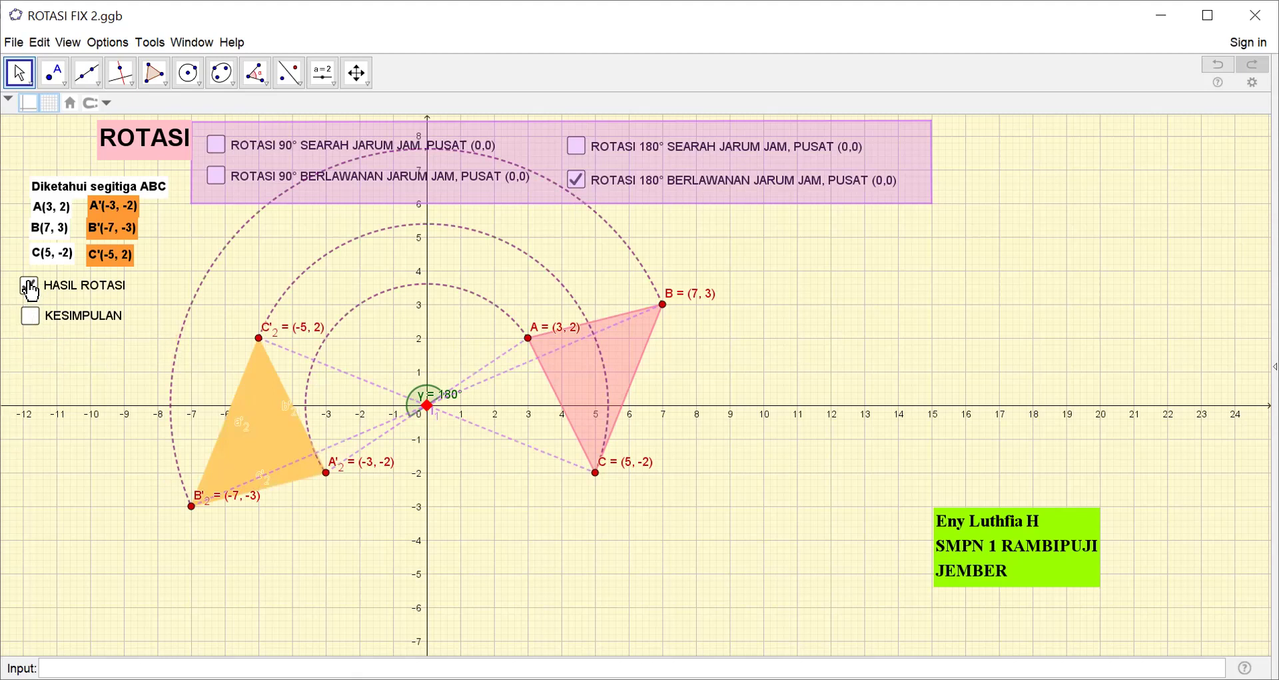
left_click(30, 286)
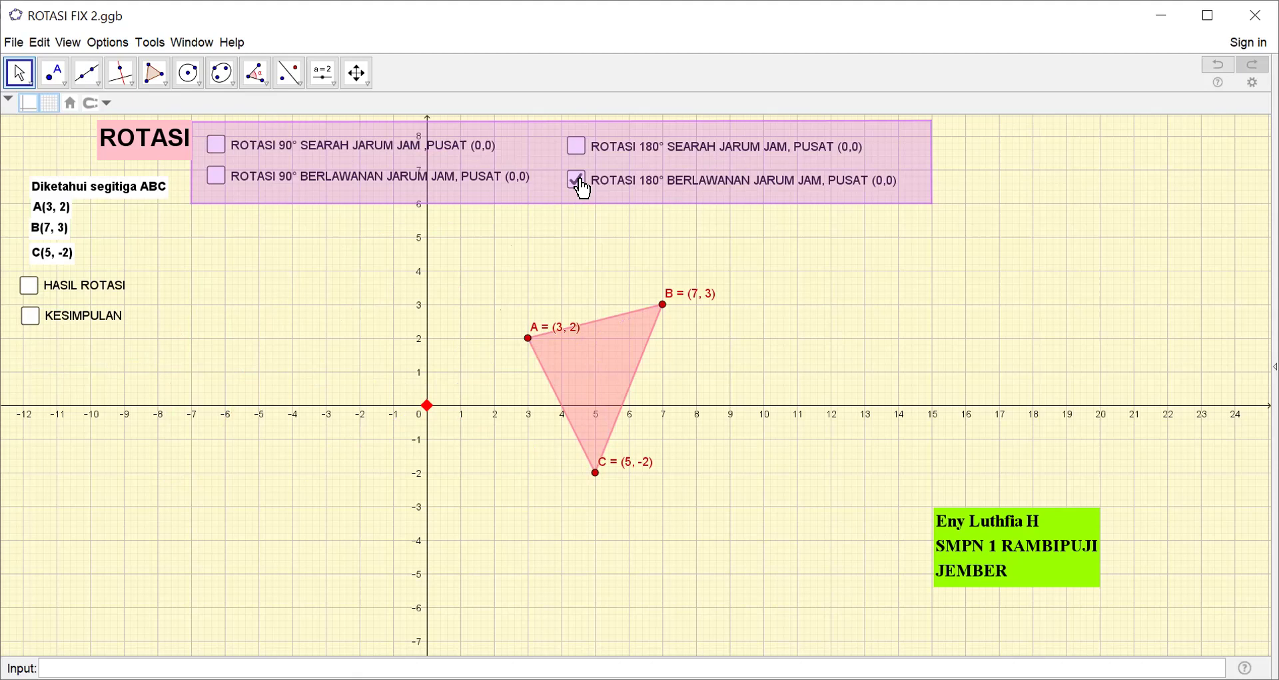
left_click(579, 182)
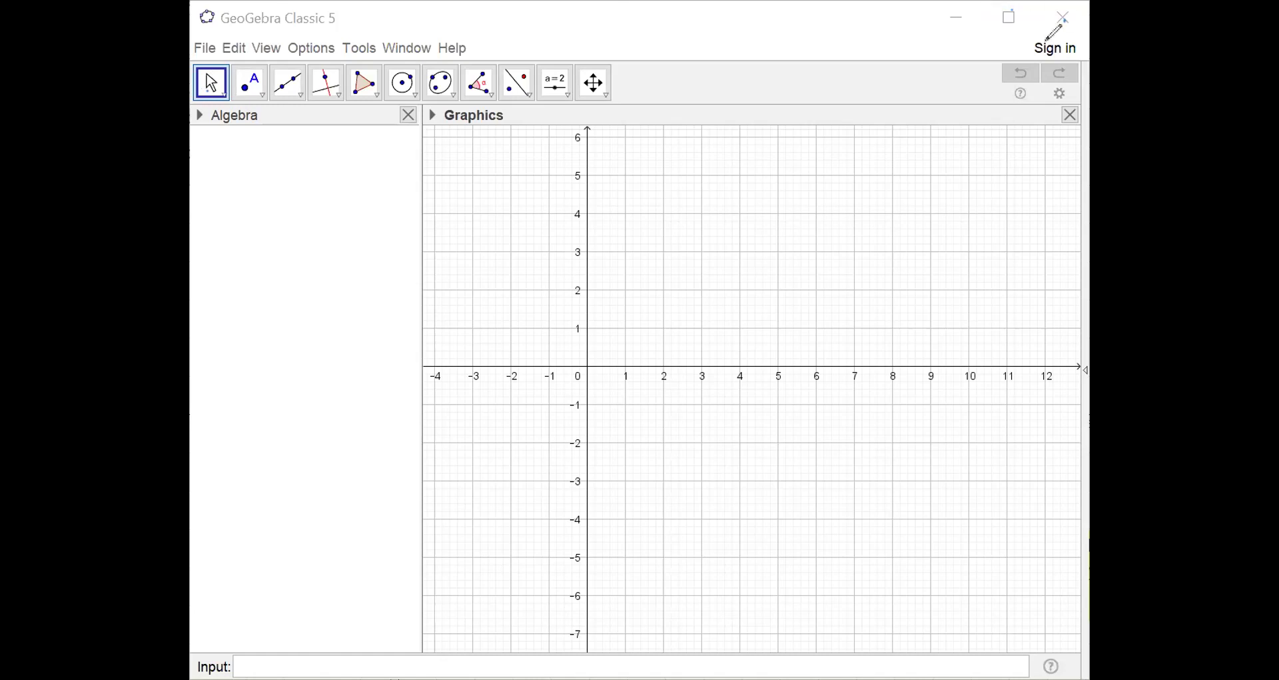
Maximize the blank GeoGebra Classic 5 window and show the styling bar of the Graphics view
left_click(1012, 24)
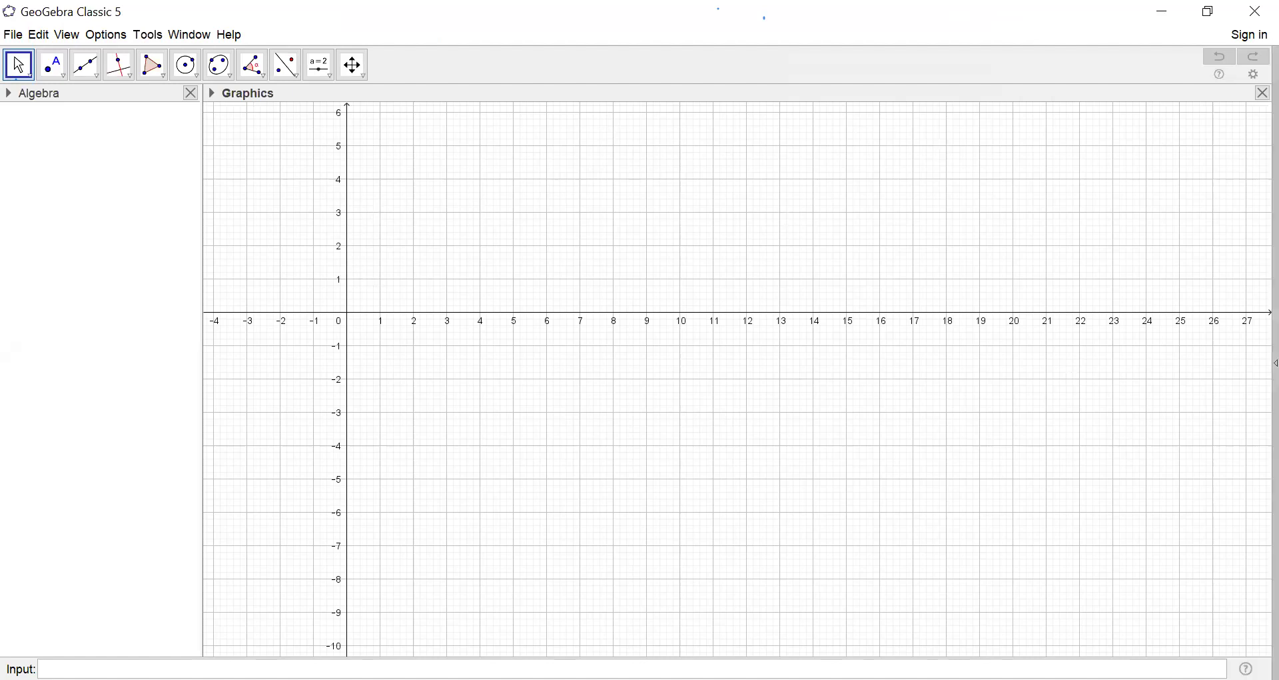
left_click(210, 97)
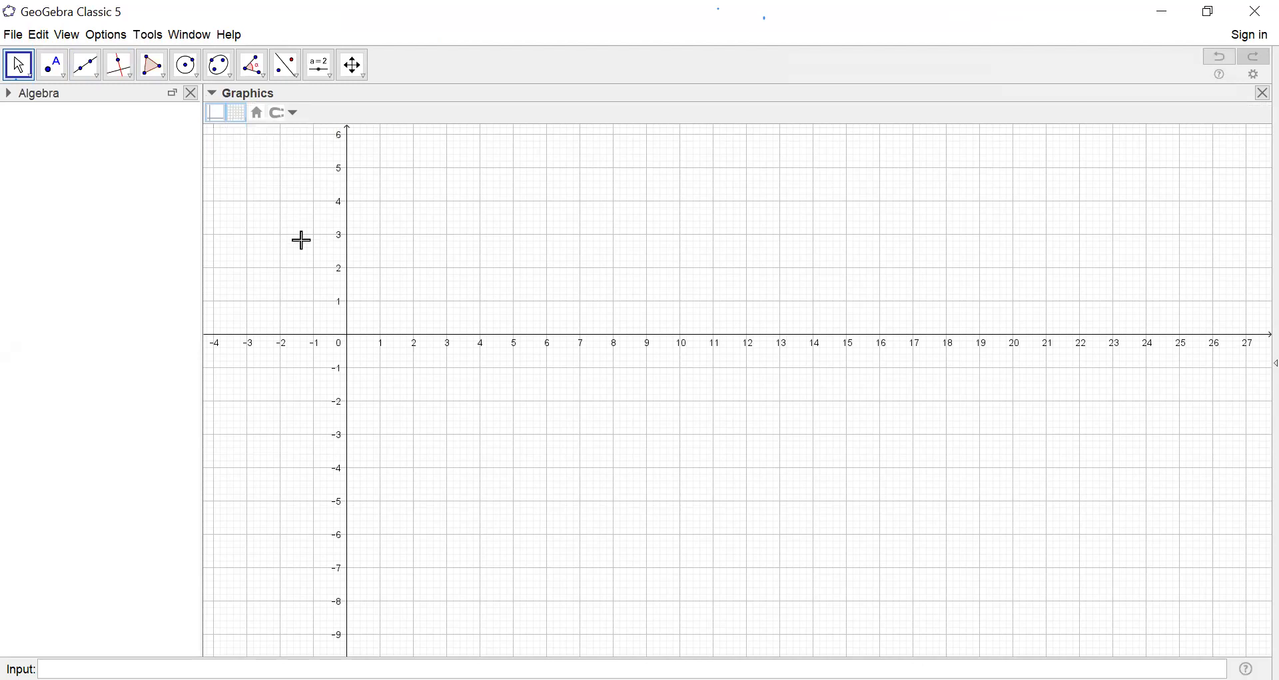
Add the text "ROTASI" to the Graphics view at about (-7, 7.5), above and to the left of the origin
left_click_drag(337, 260, 627, 336)
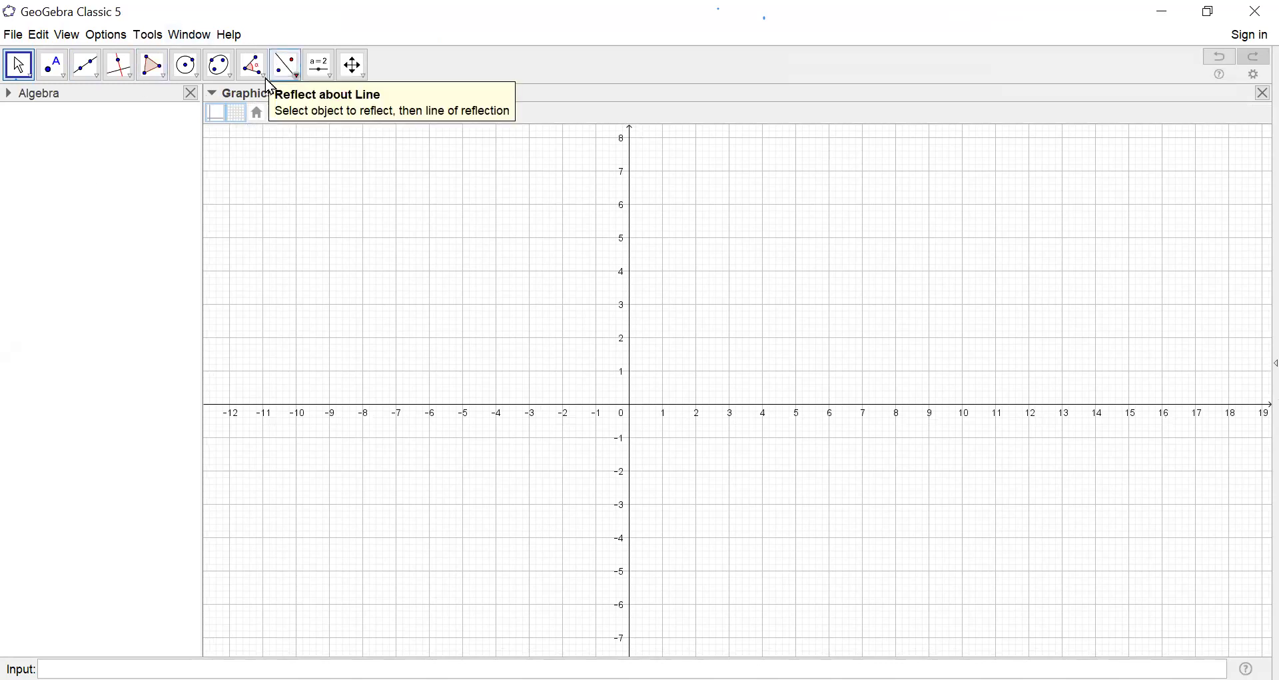
left_click(319, 67)
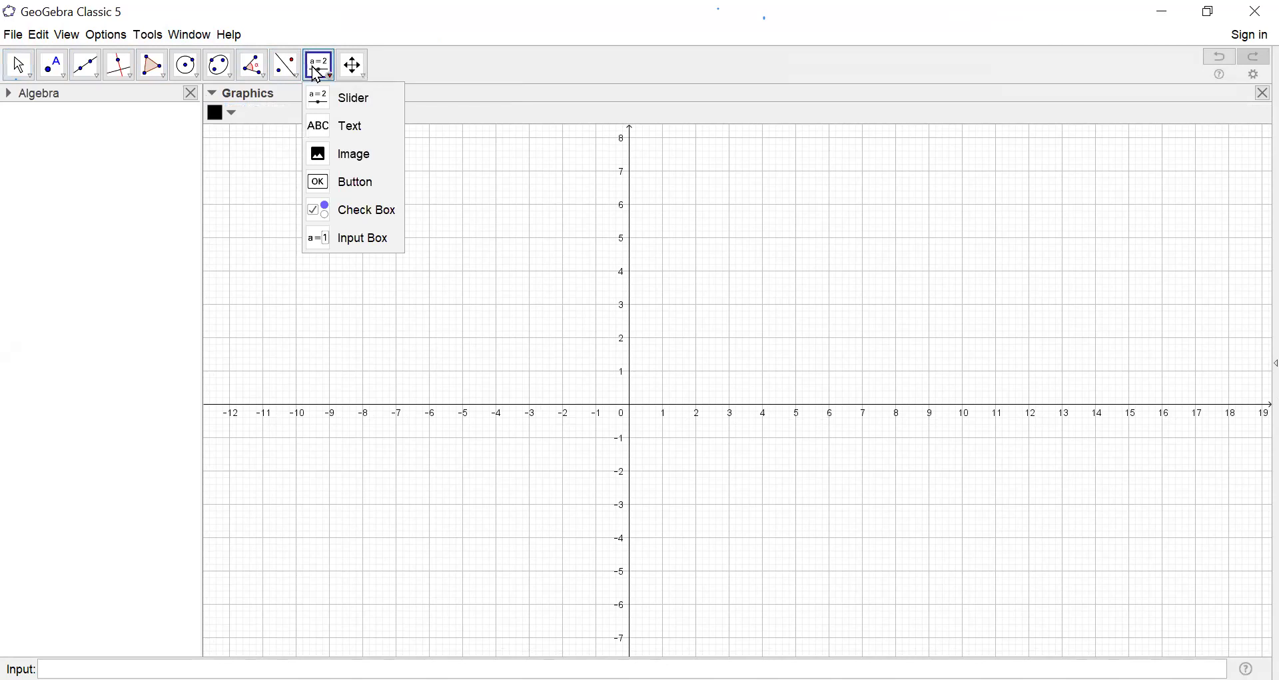
left_click(323, 127)
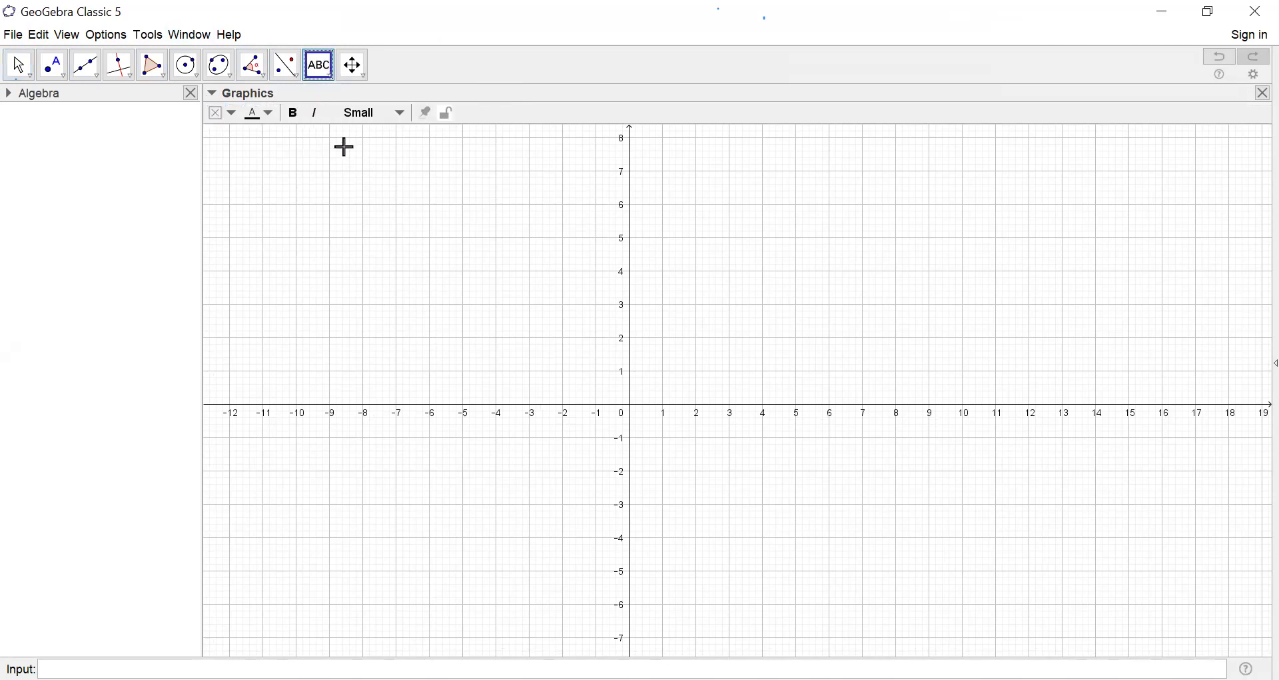
left_click(321, 69)
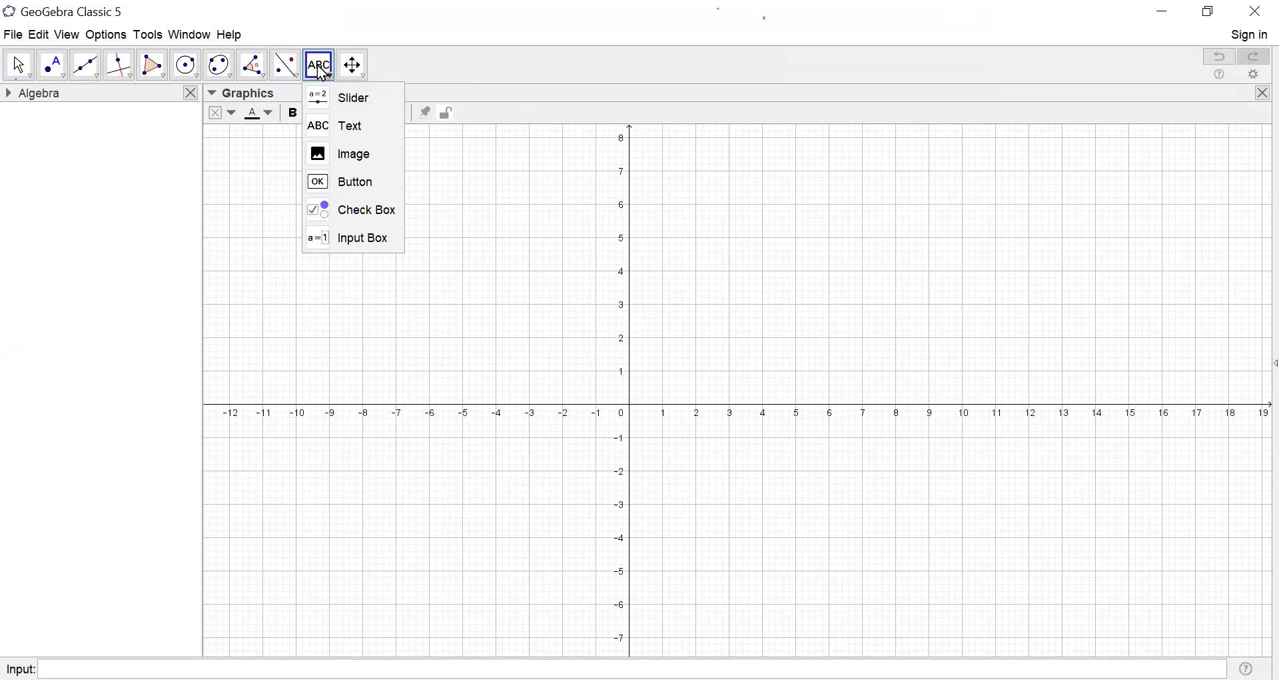
left_click(326, 133)
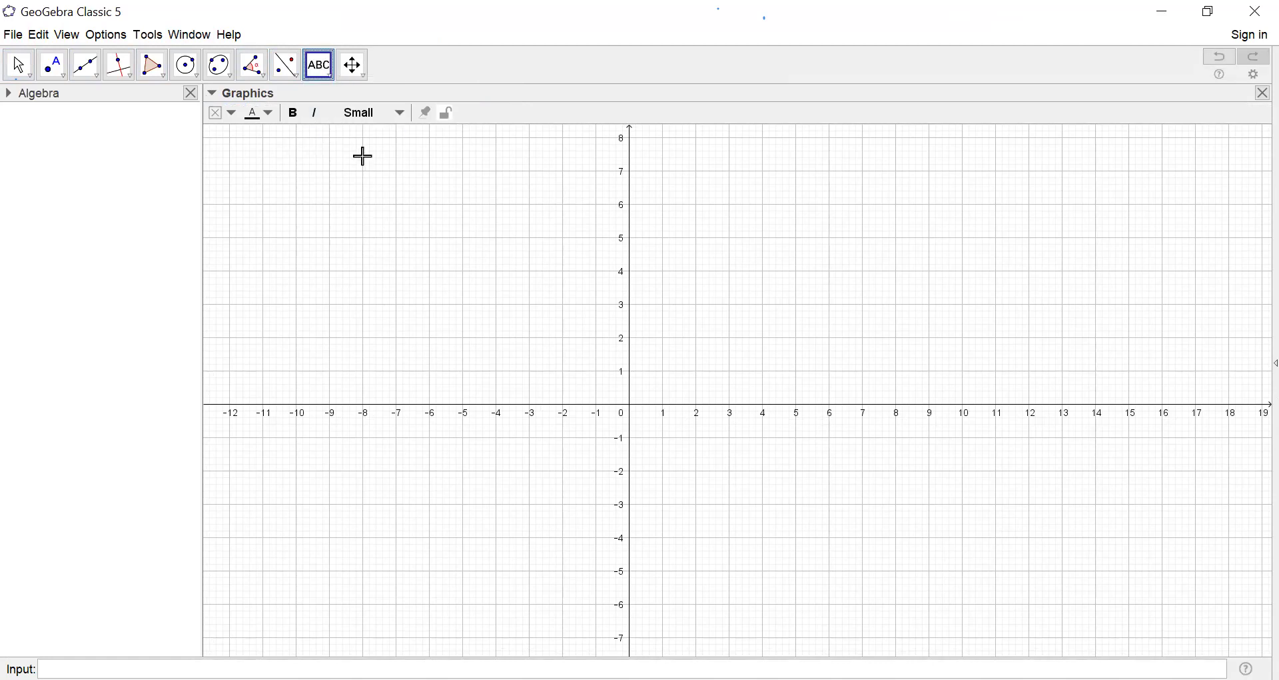
left_click(397, 154)
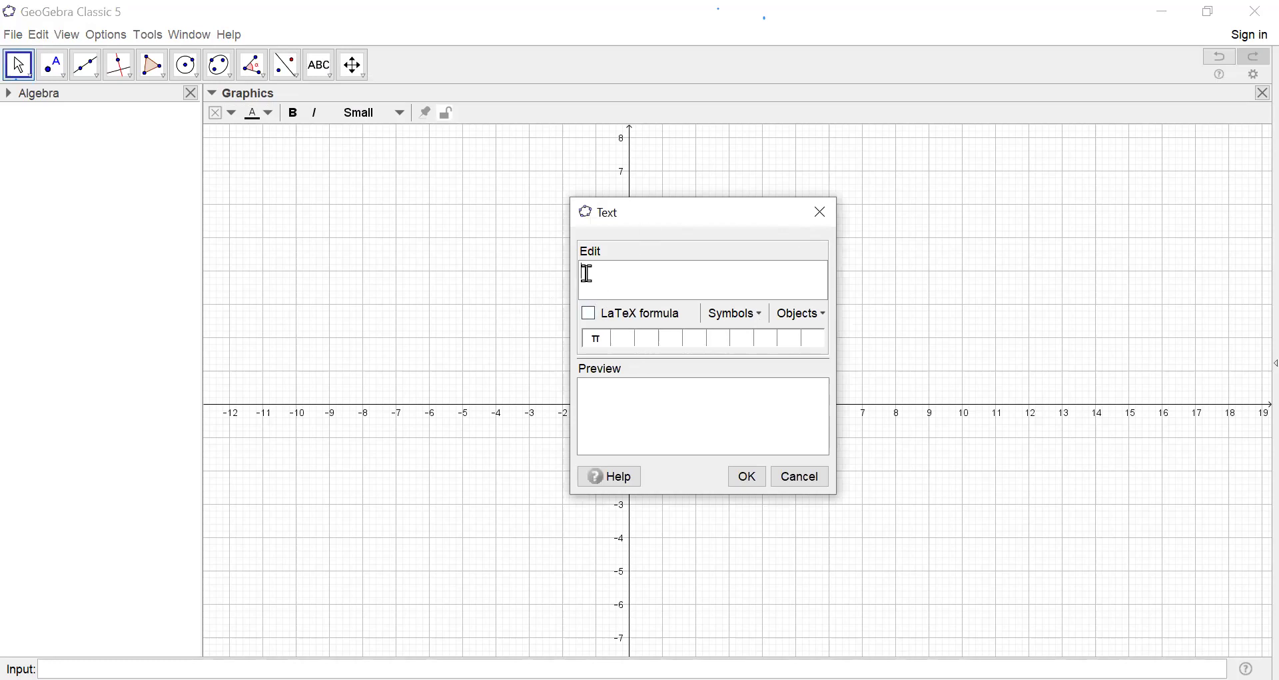
type("ROTASI")
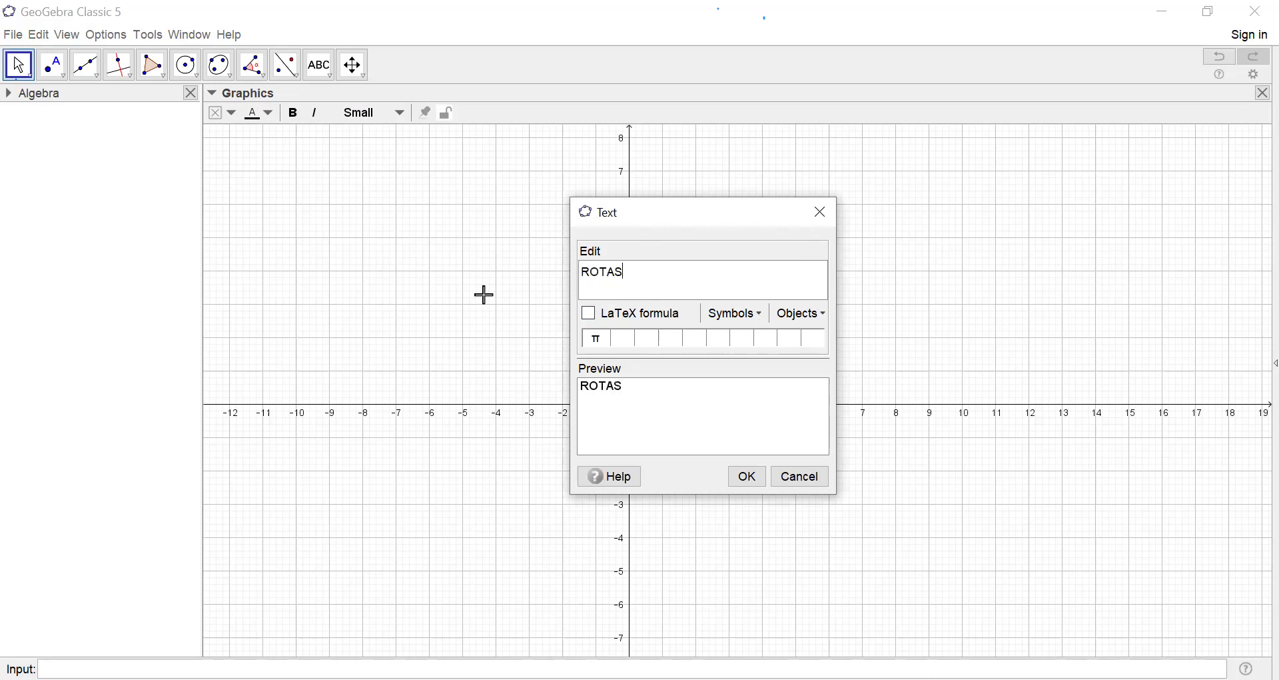
left_click(745, 478)
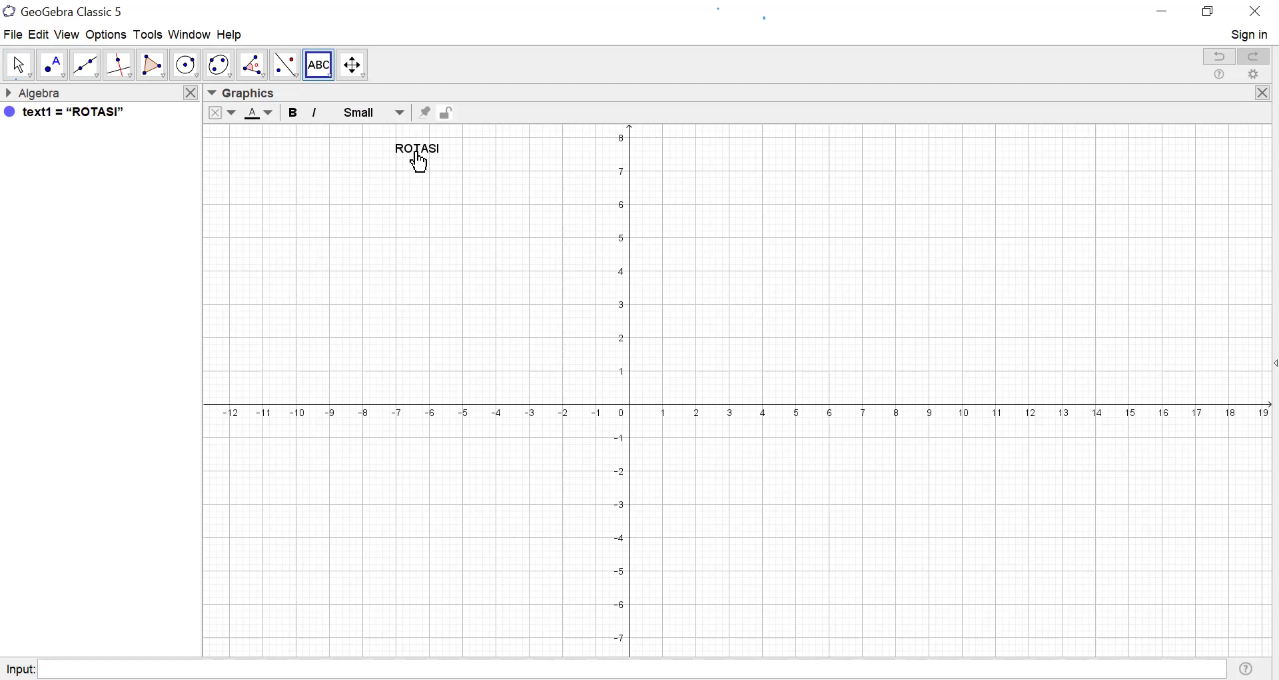
Set the font size of the "ROTASI" text to Large and make it bold
right_click(419, 162)
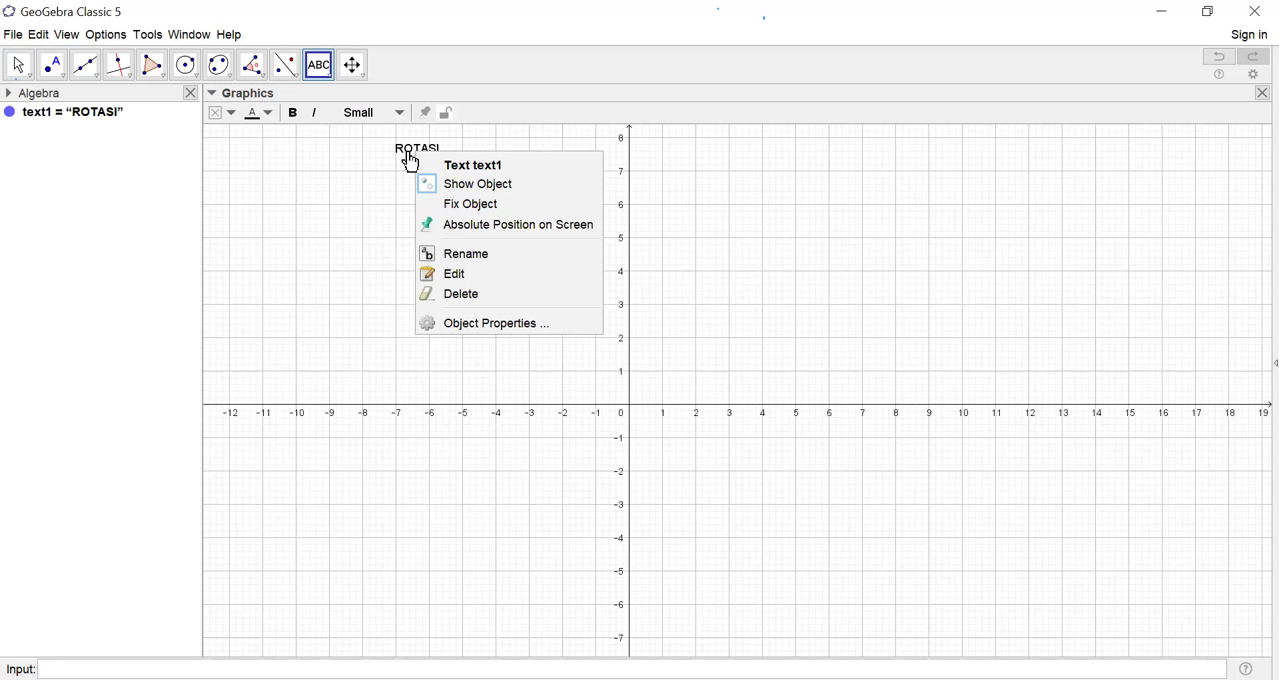
left_click(499, 325)
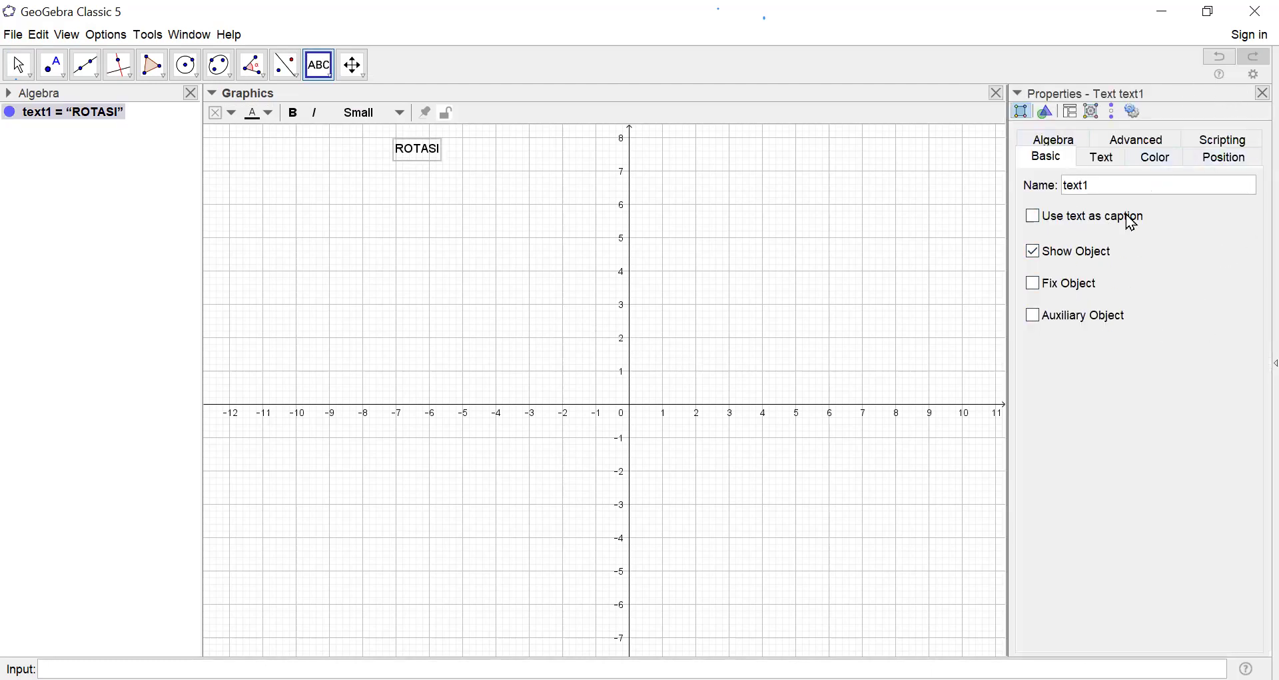
left_click(1106, 158)
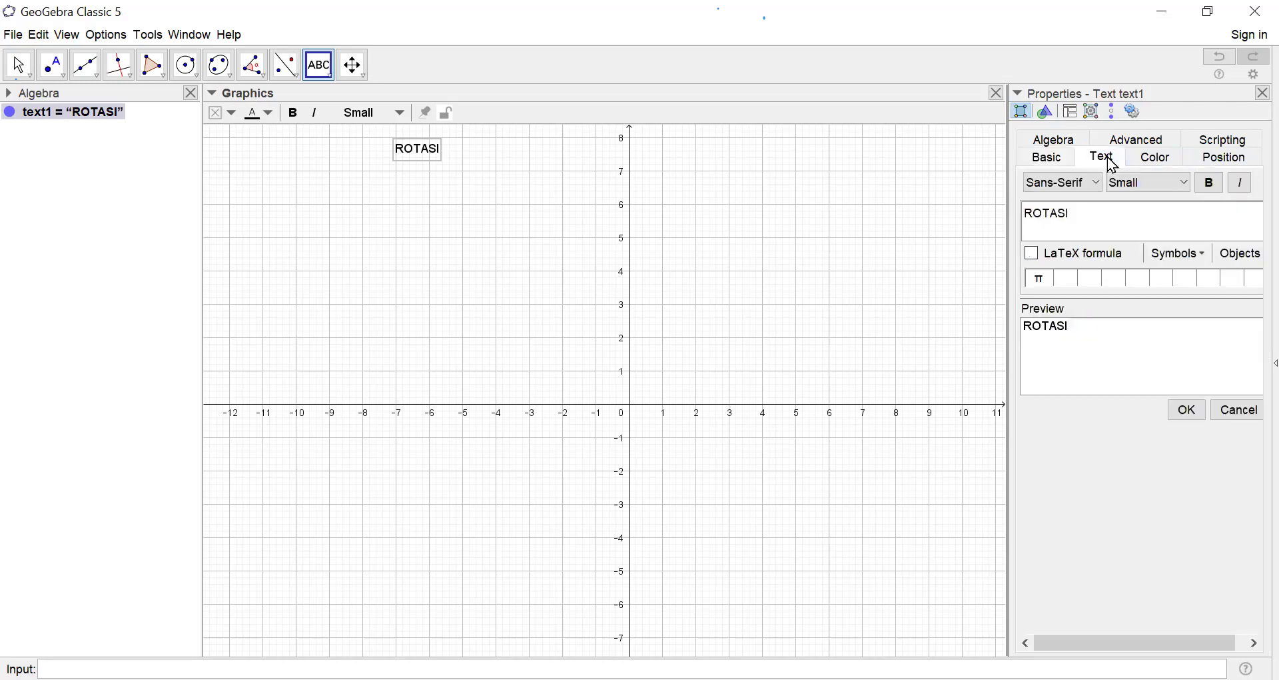
left_click(1193, 190)
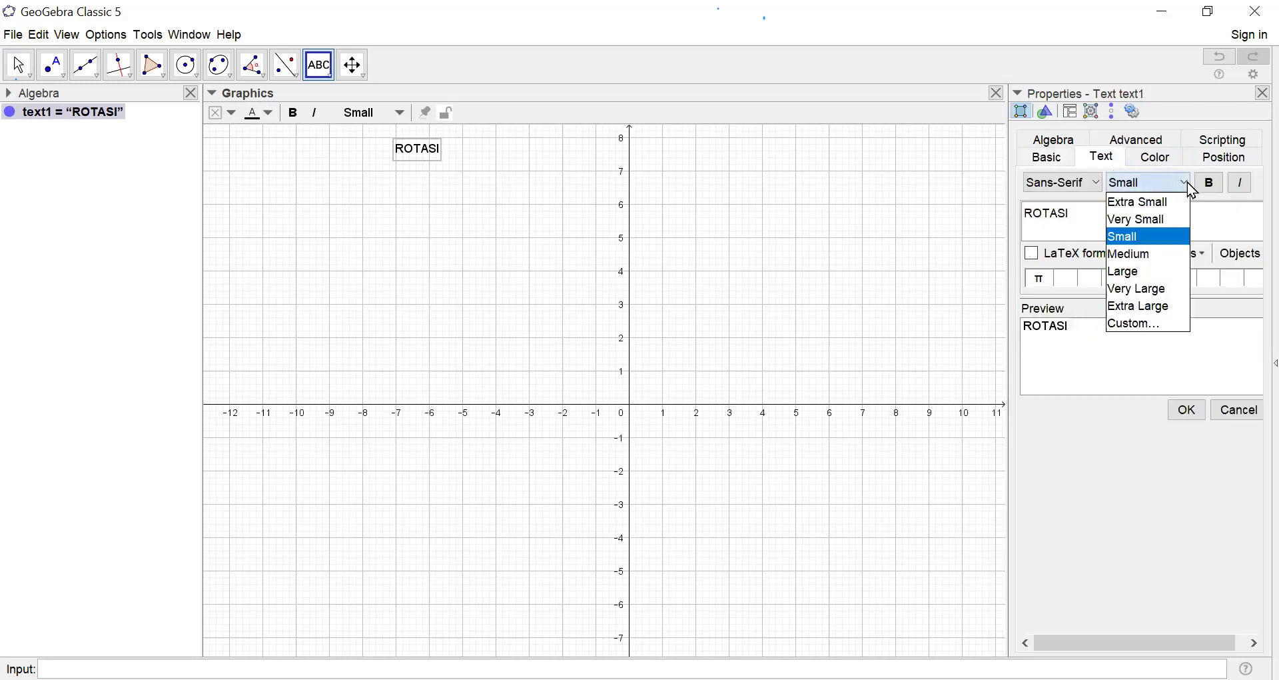
left_click(1173, 265)
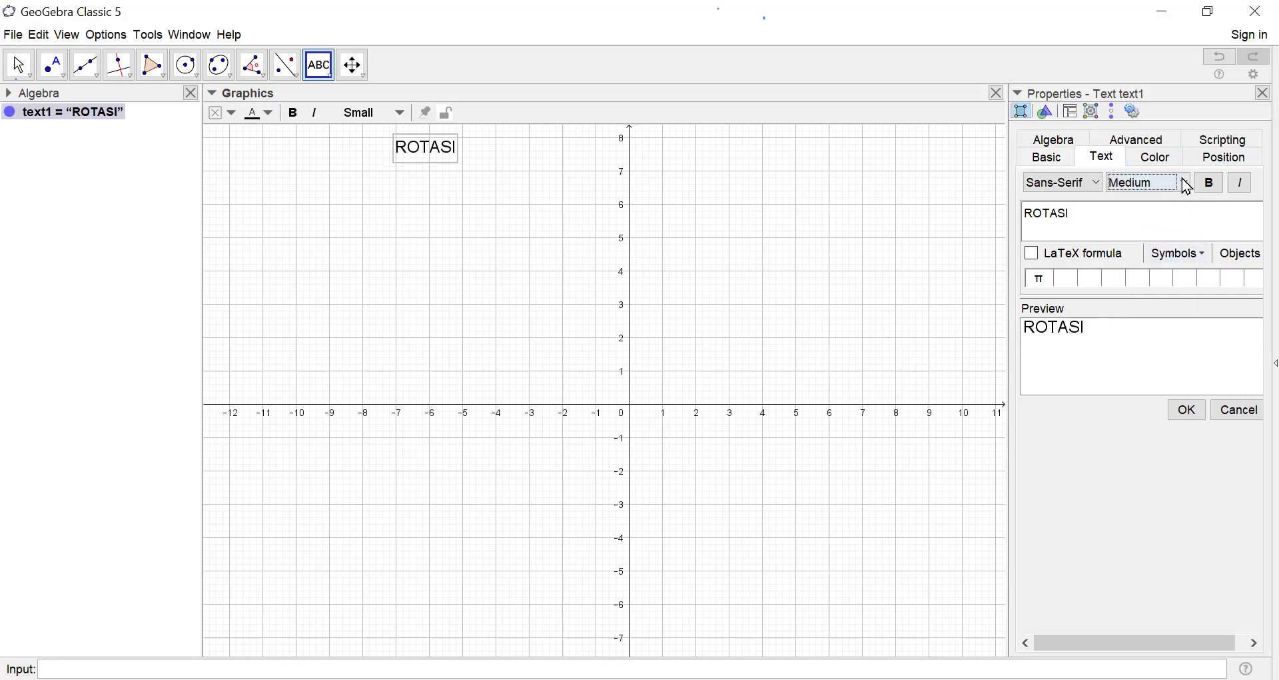
left_click(1184, 180)
left_click(1167, 275)
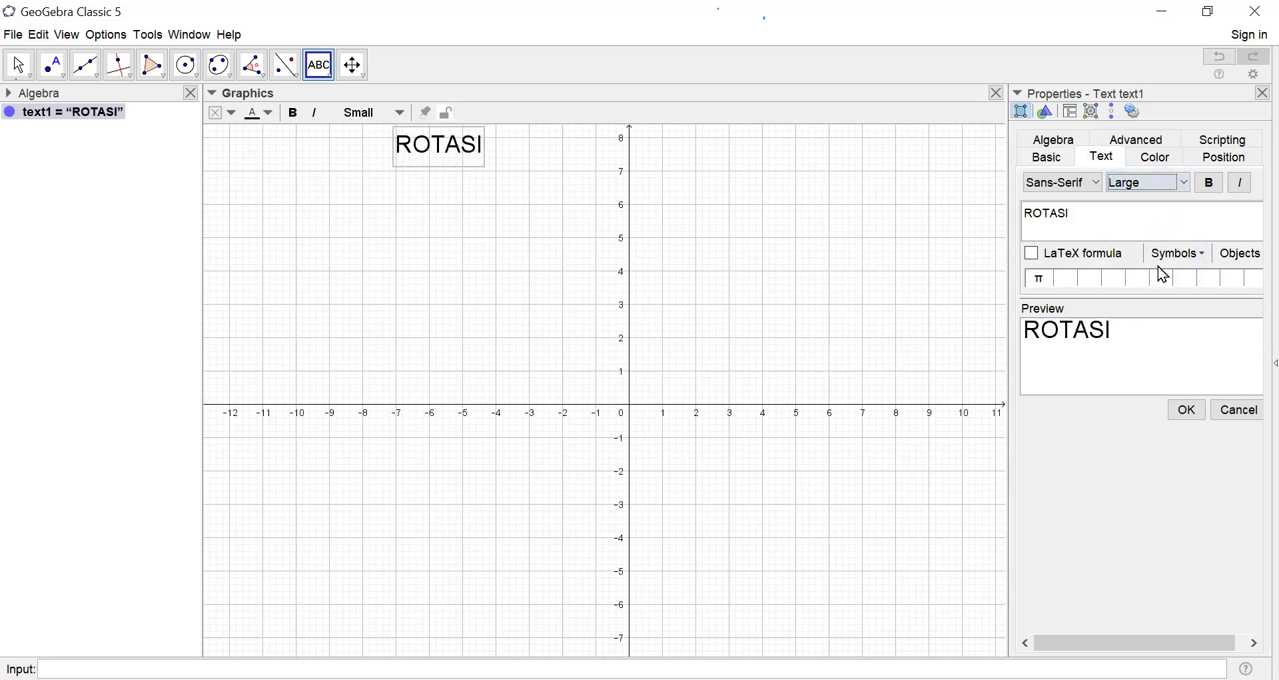
left_click(1215, 184)
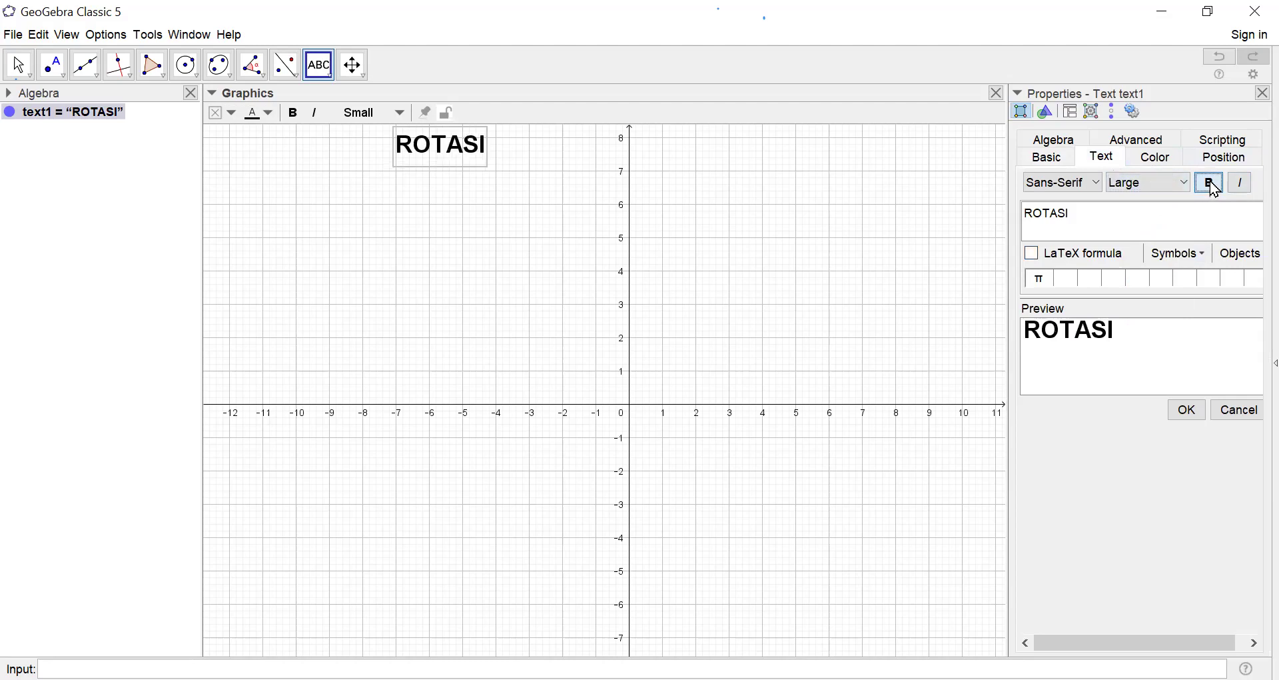
Give the "ROTASI" text a light yellow background colour (255, 255, 153) and close its properties
left_click(1166, 162)
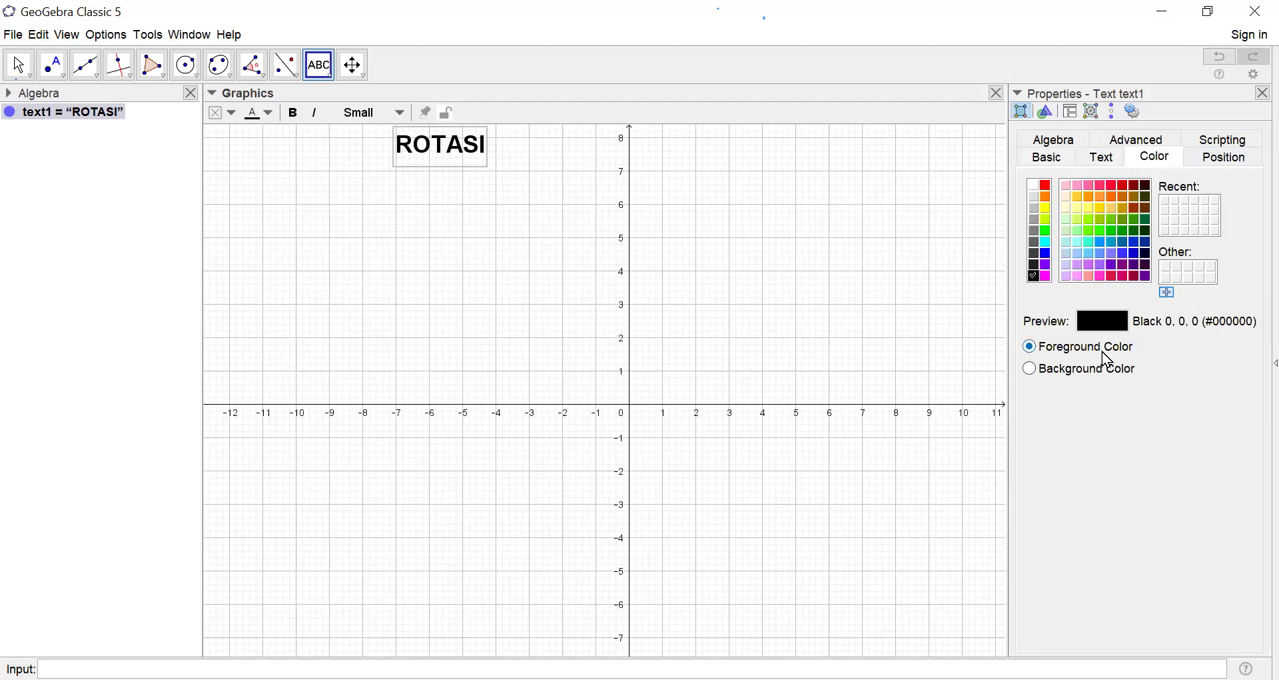
left_click(1031, 370)
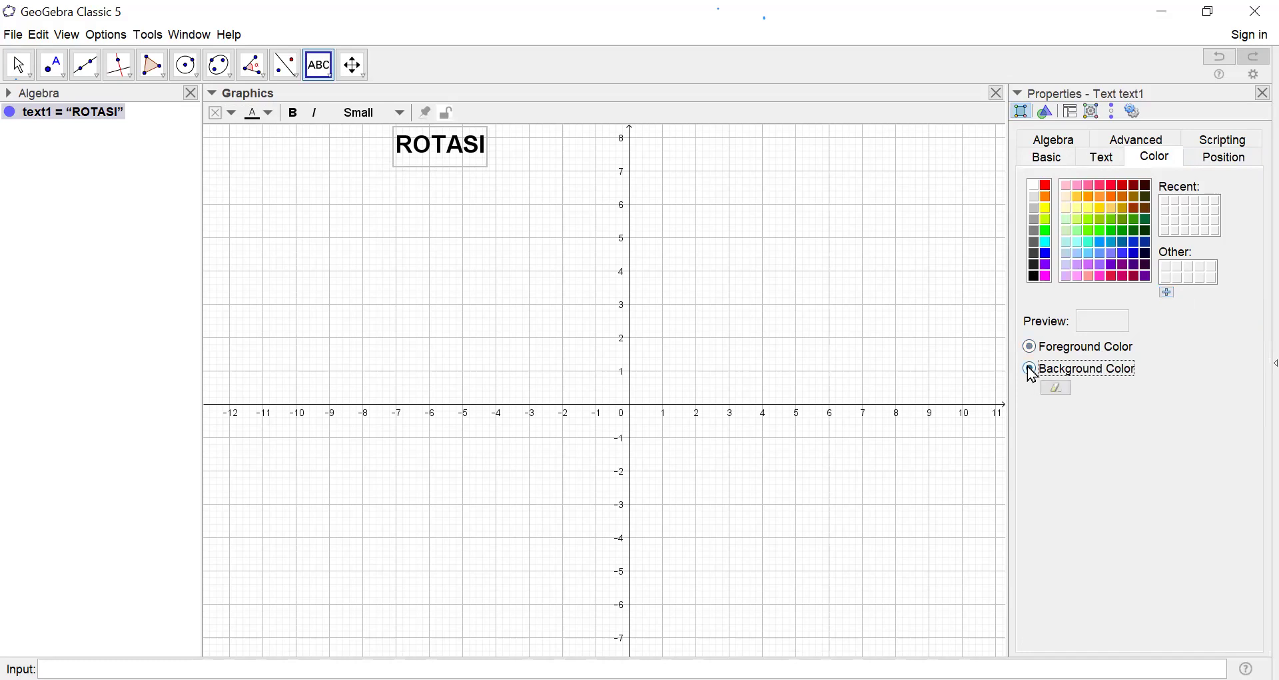
left_click(1079, 210)
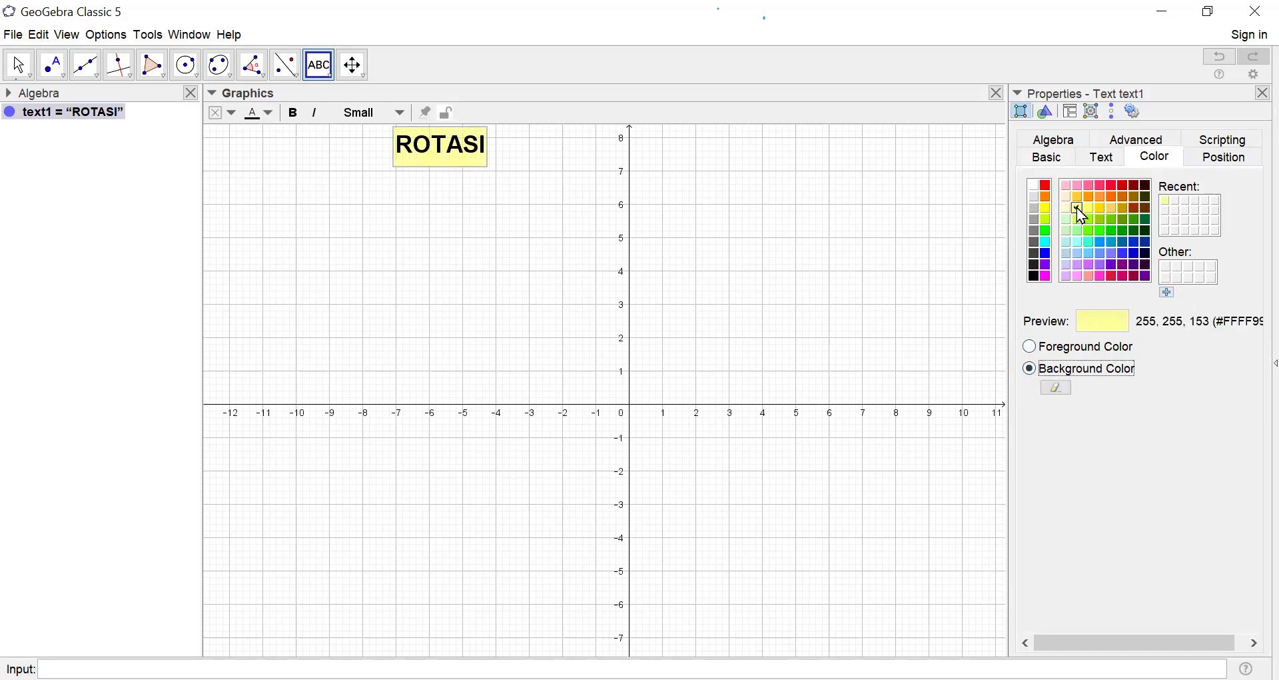
left_click(1264, 93)
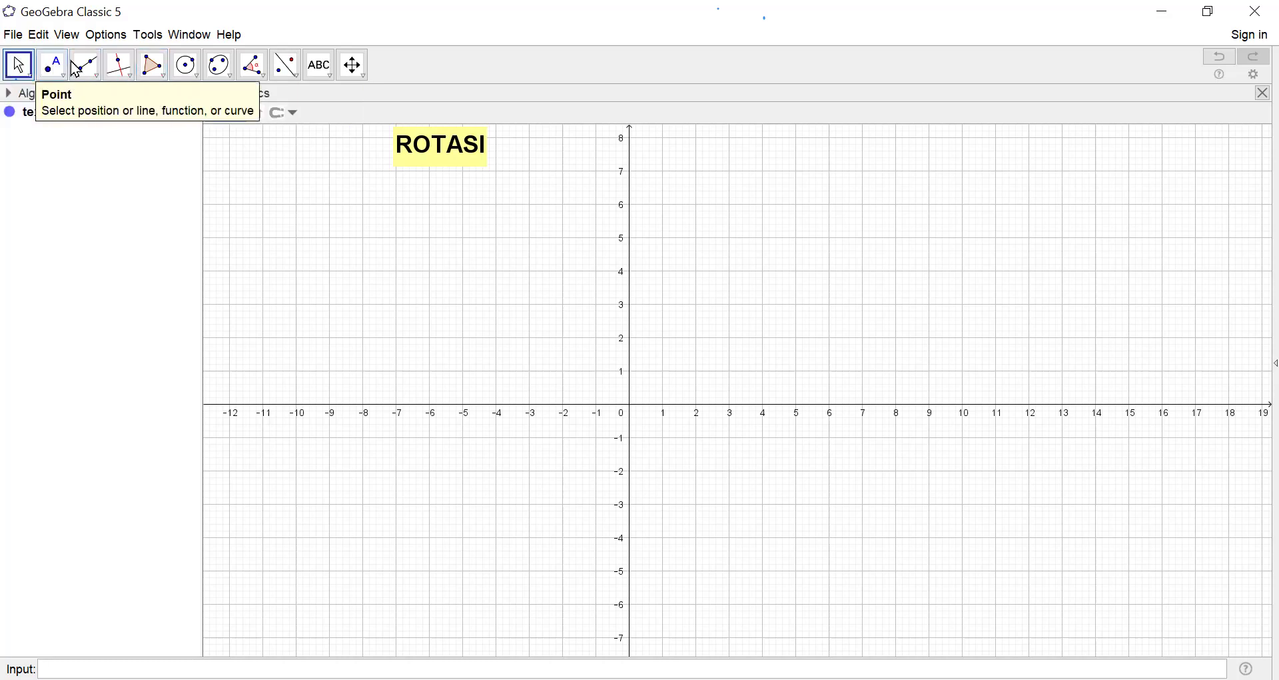
Draw a triangle with the Polygon tool using vertices A (2, 1), B (4, 3) and C (8, 1)
left_click(156, 78)
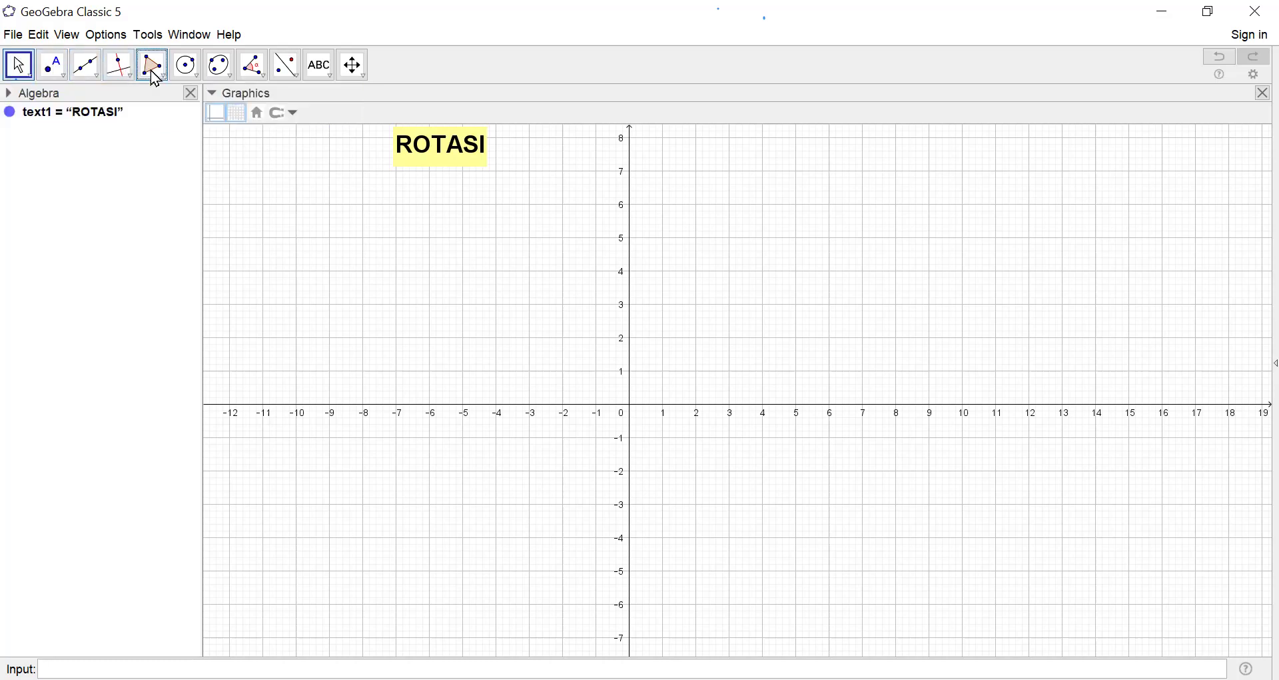
left_click(156, 78)
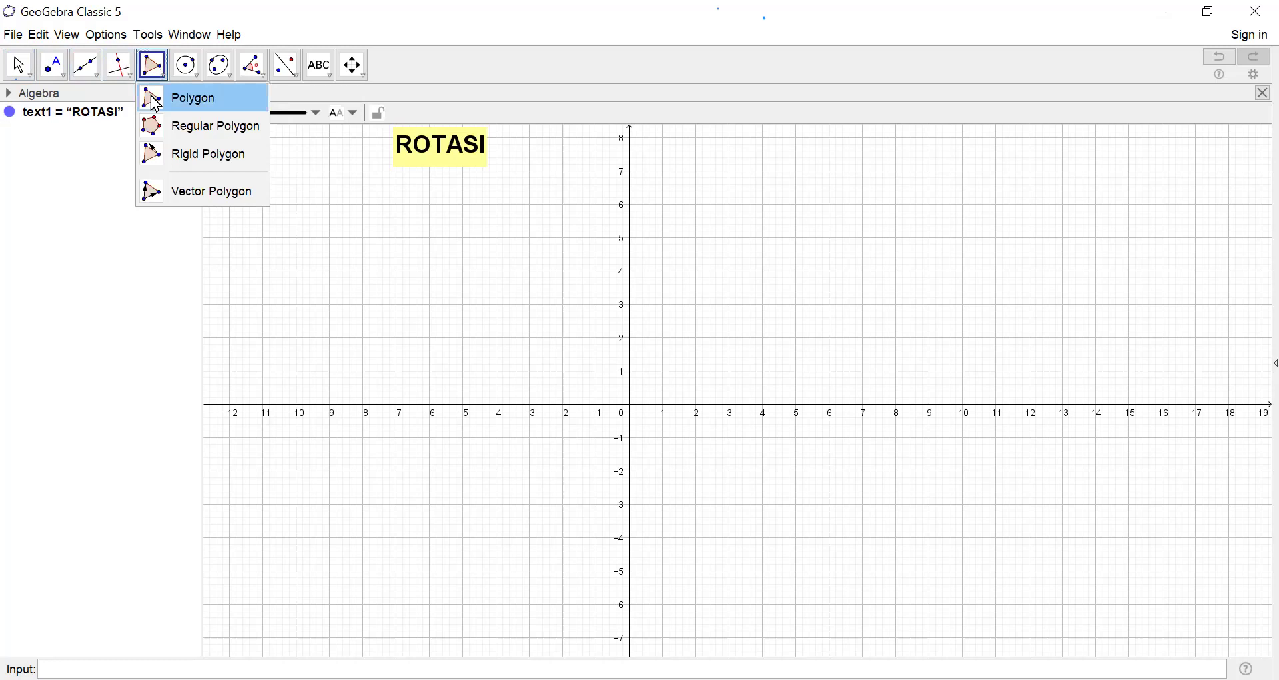
left_click(154, 92)
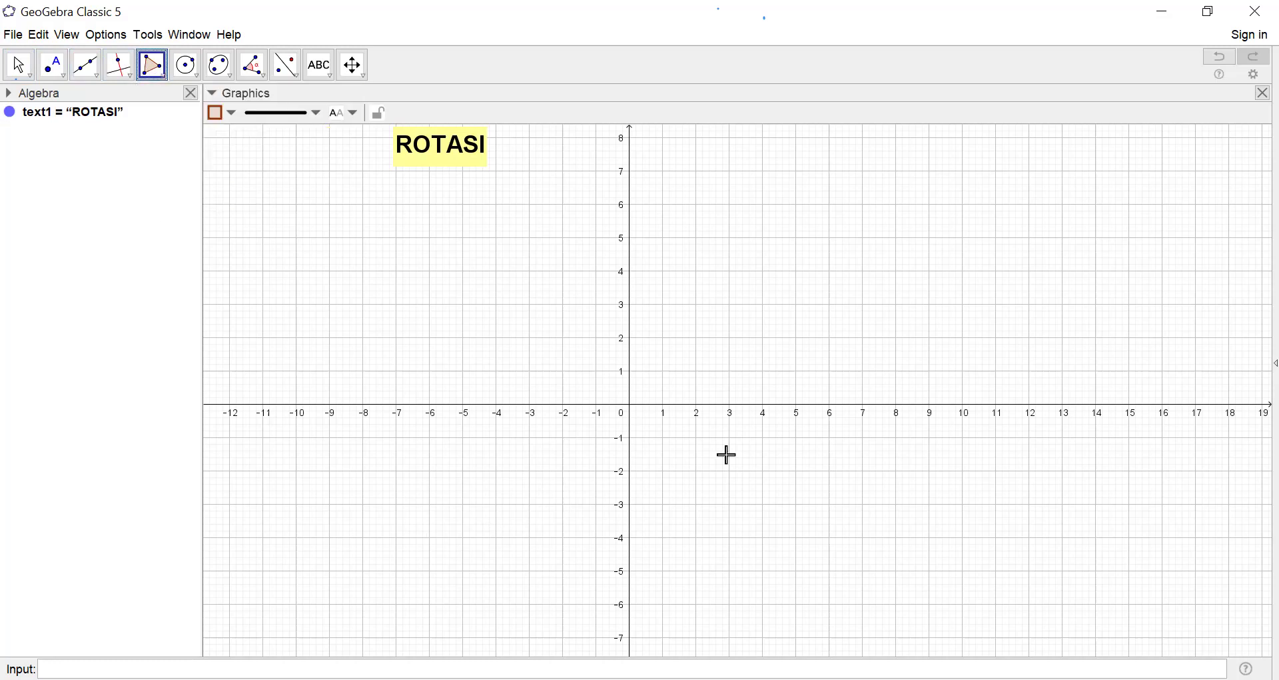
left_click(697, 371)
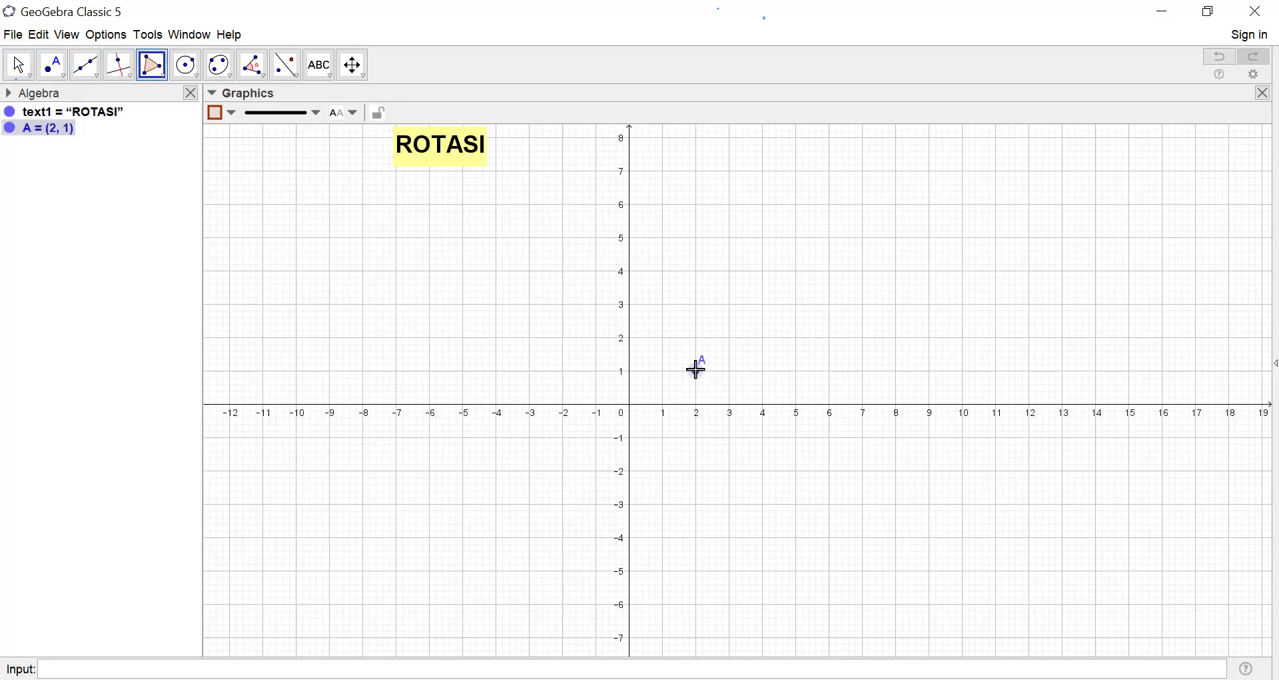
left_click(765, 305)
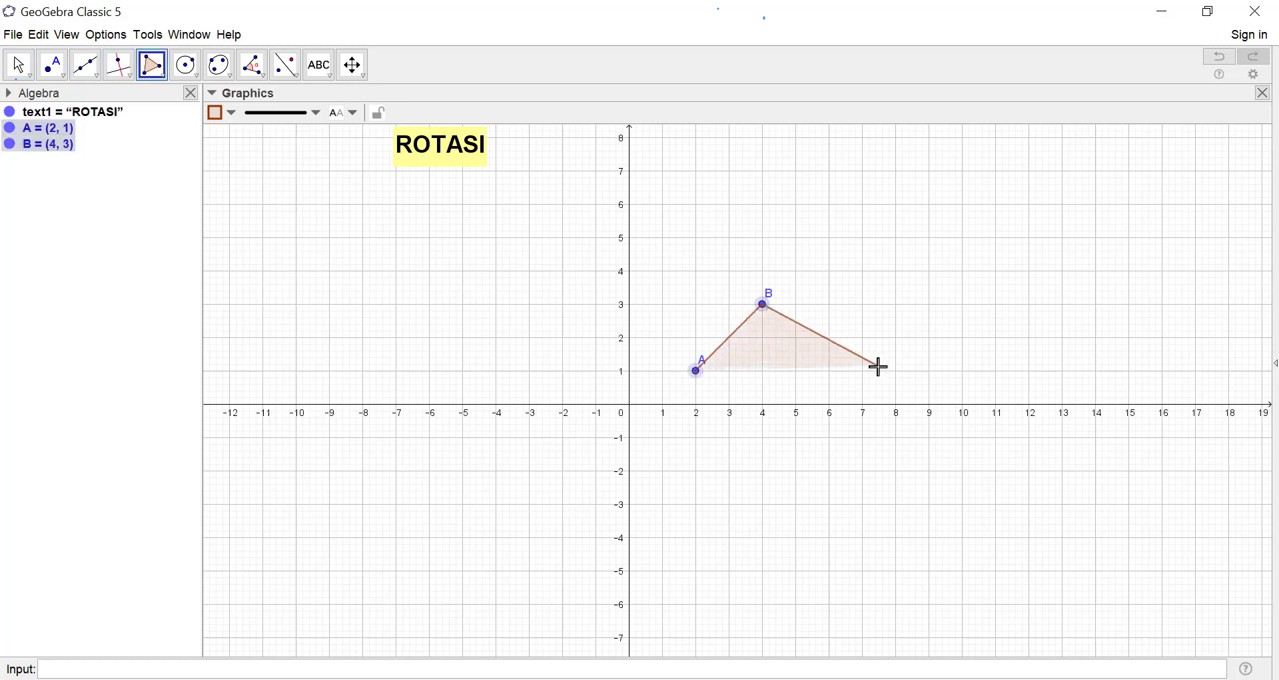
left_click(898, 373)
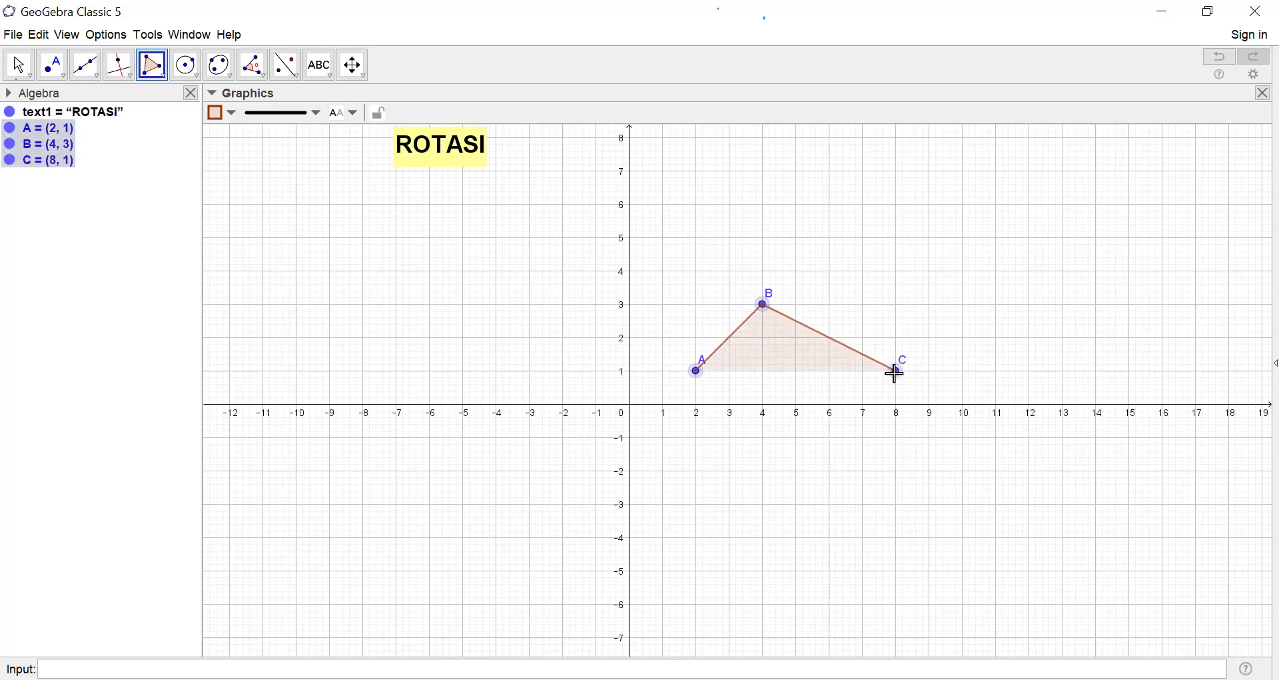
left_click(697, 377)
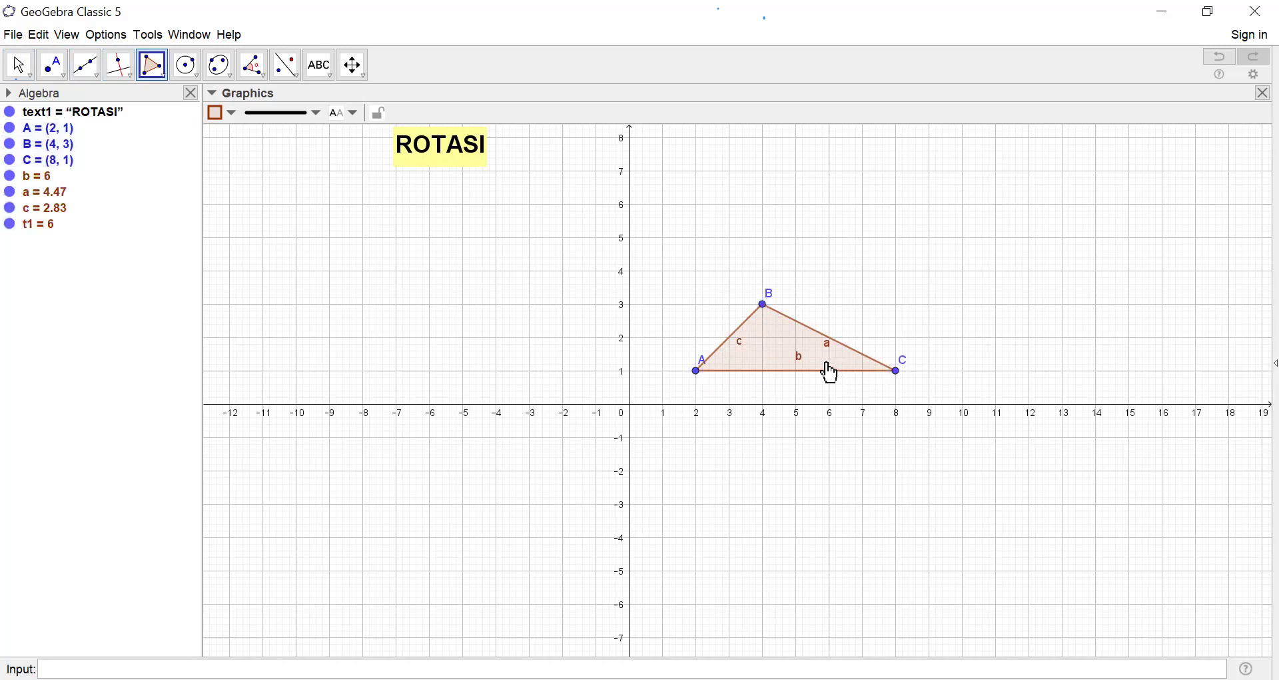
Colour triangle ABC golden yellow with an opacity of about 70, and move vertex C to (8, 0)
right_click(750, 355)
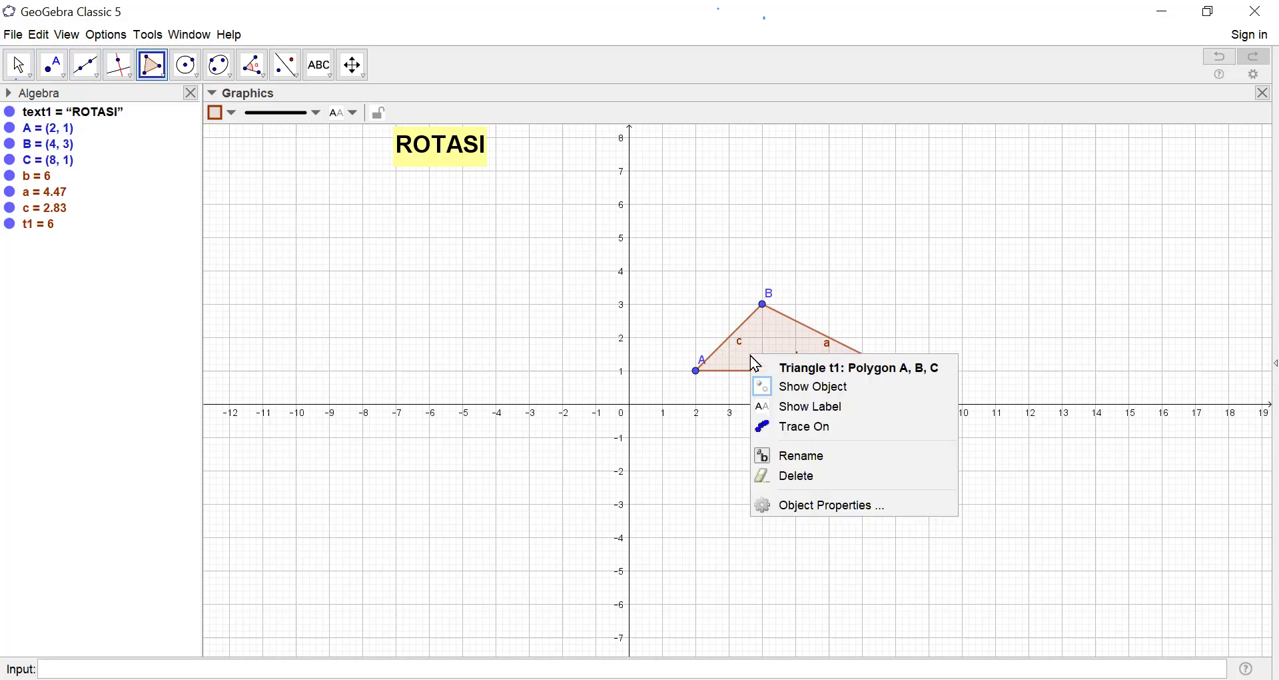
left_click(825, 507)
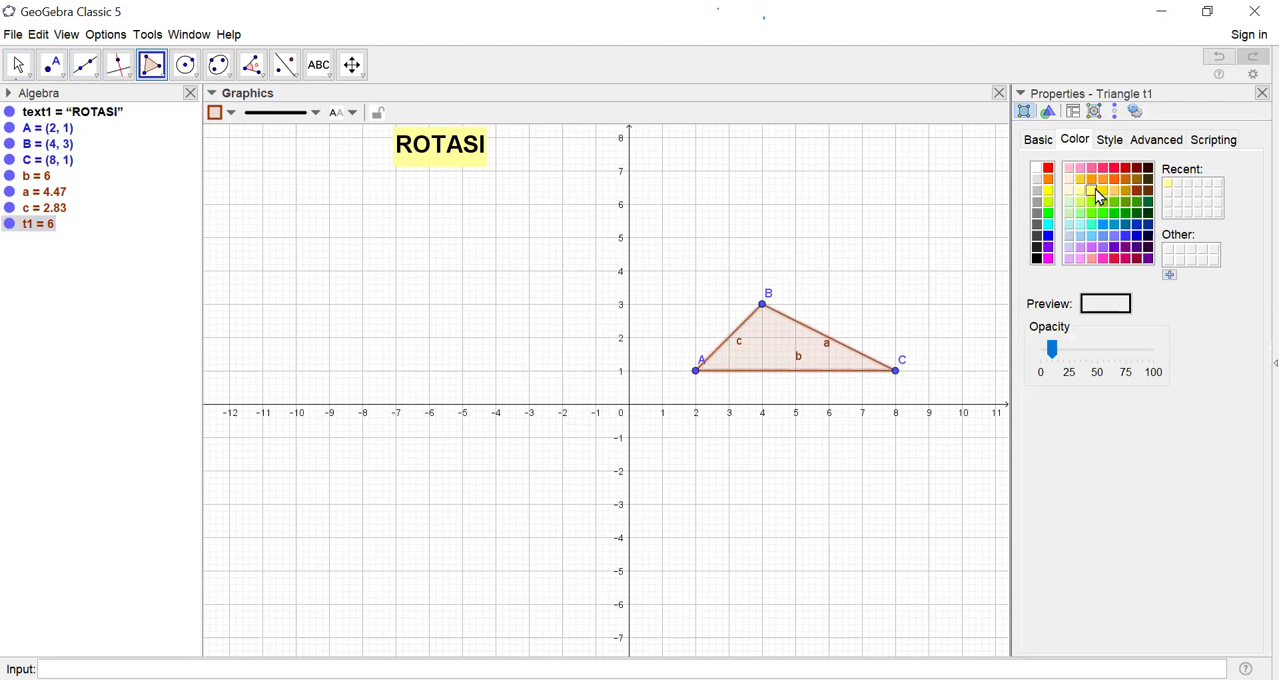
left_click(1104, 191)
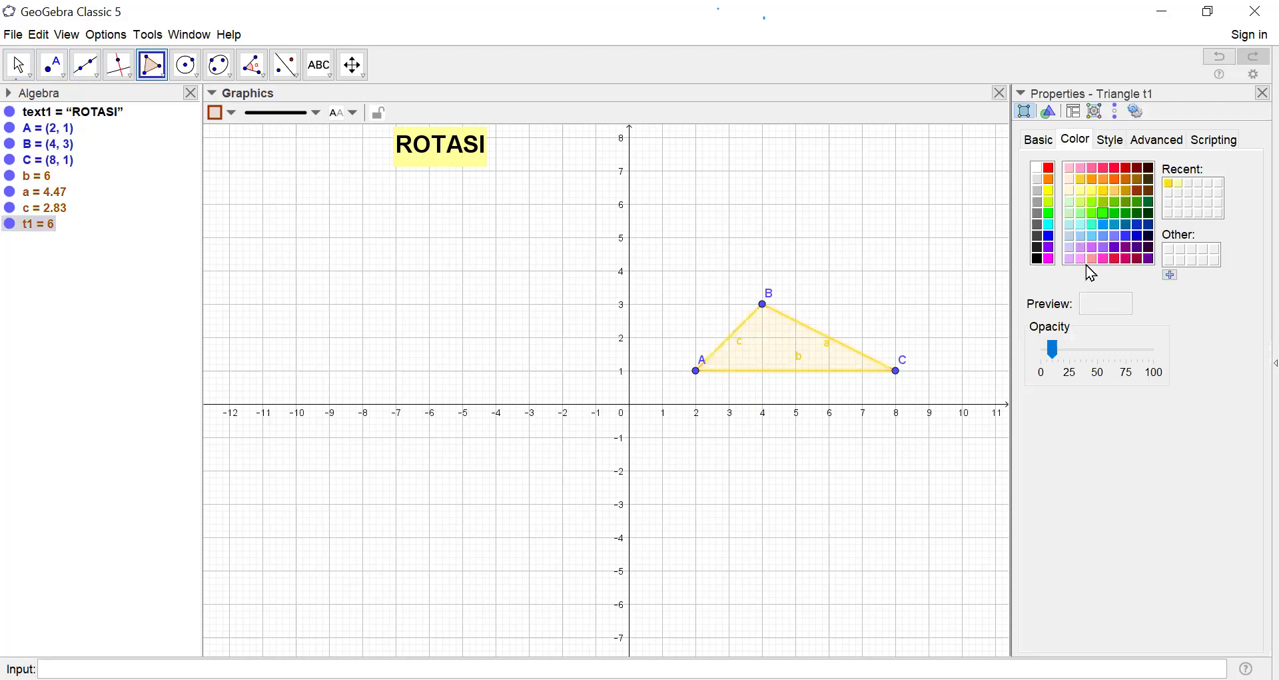
left_click_drag(1052, 352, 1120, 359)
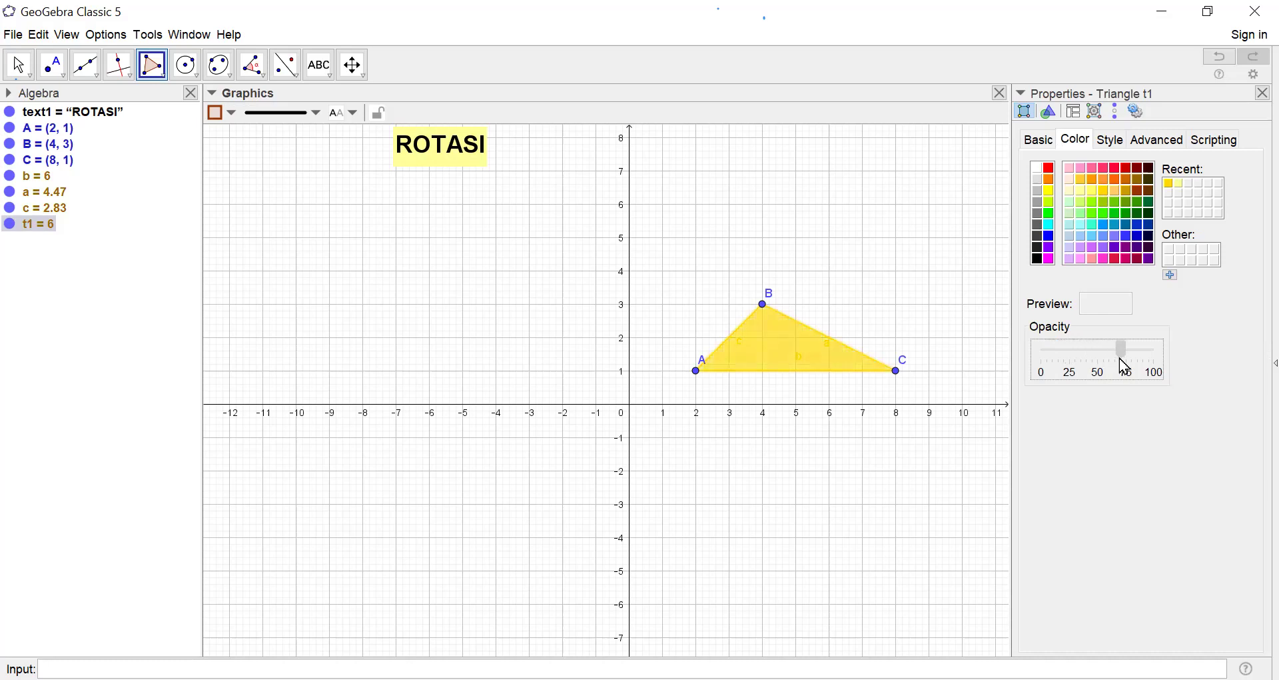
left_click(1263, 94)
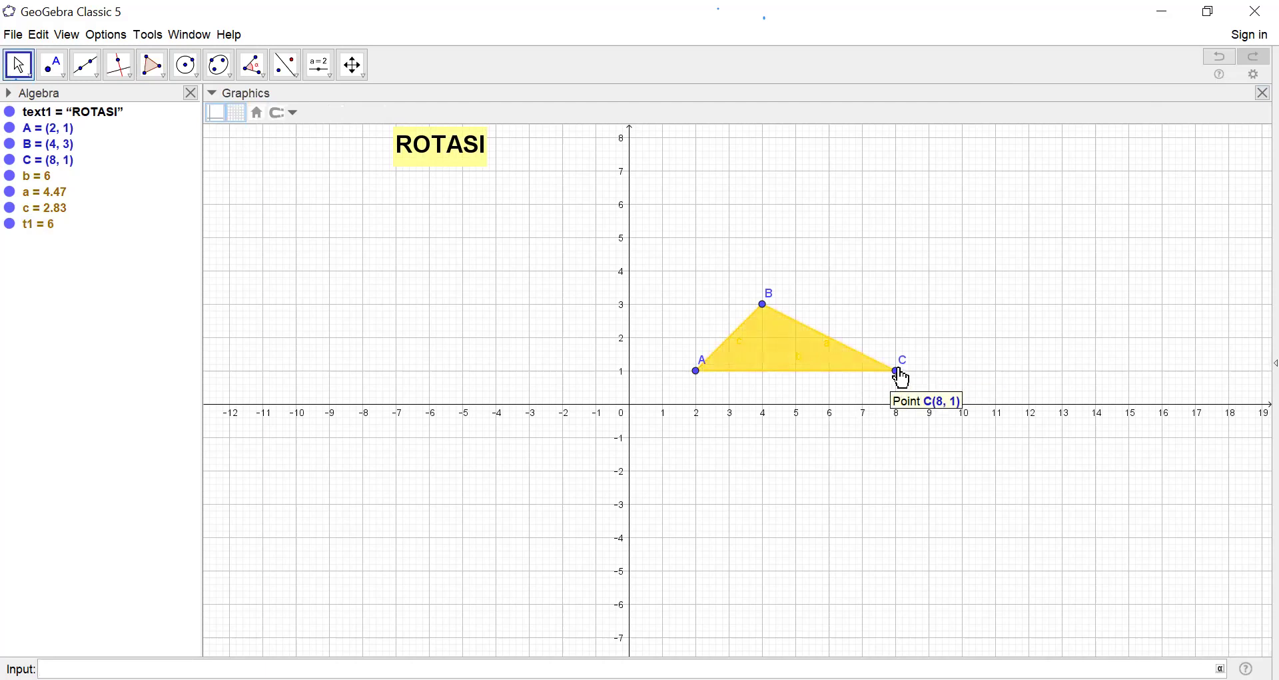
left_click_drag(898, 371, 897, 404)
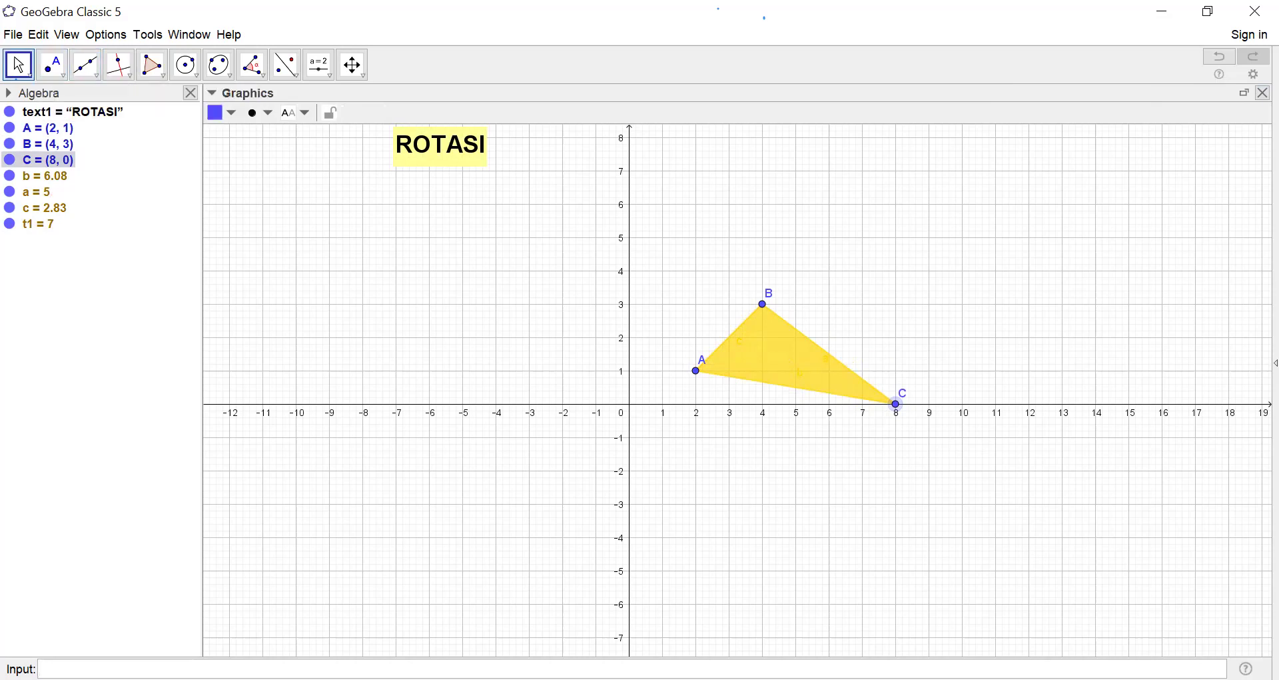
Place a point at the origin (0, 0) as the centre of rotation
left_click(54, 65)
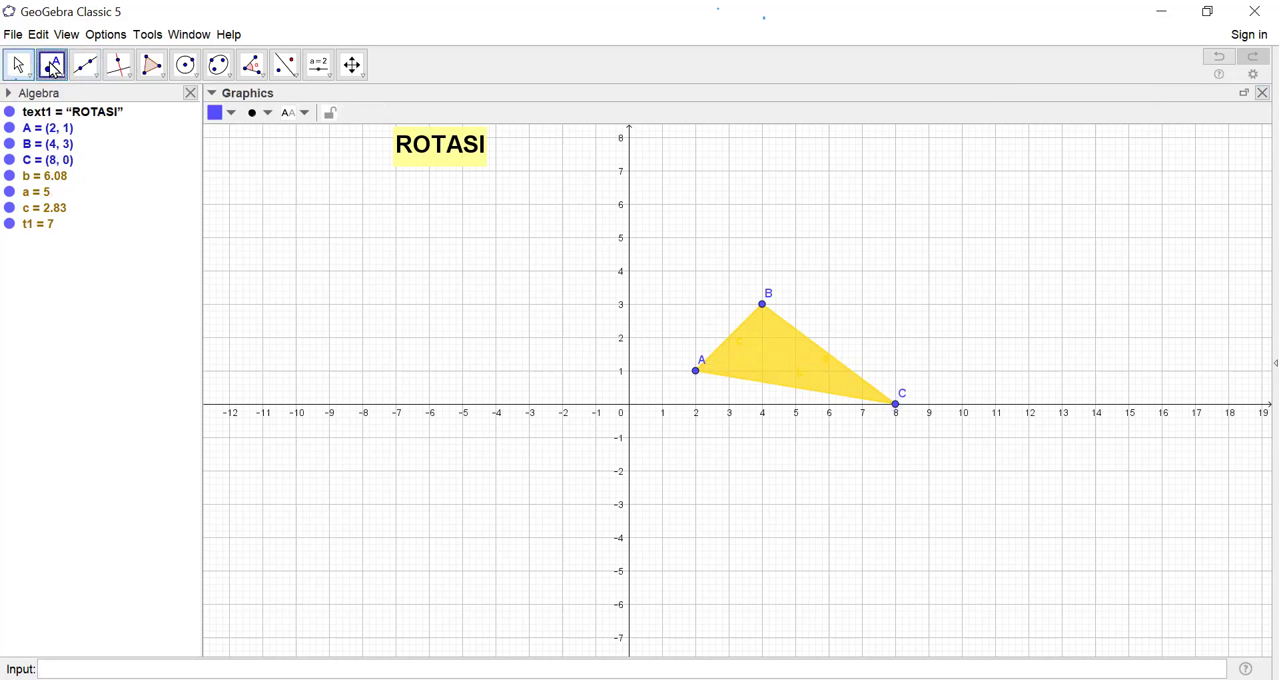
left_click(630, 410)
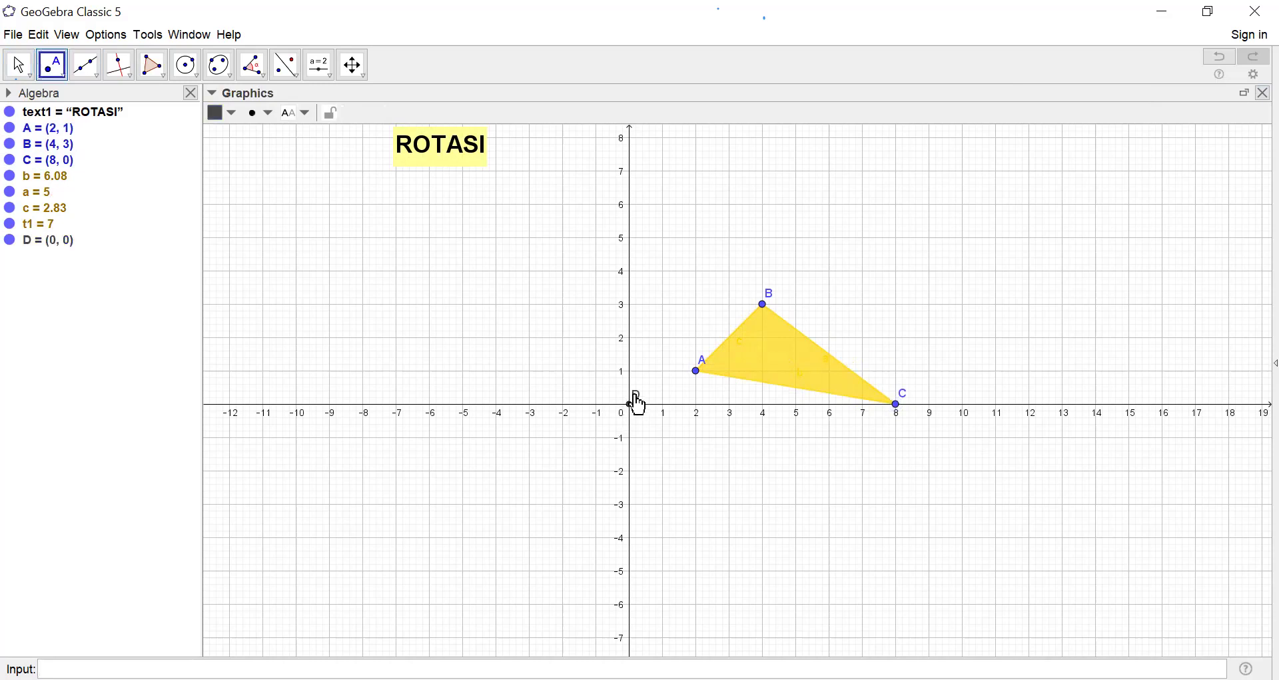
Try to rename the point at the origin as "Pusat rotasi"
right_click(638, 404)
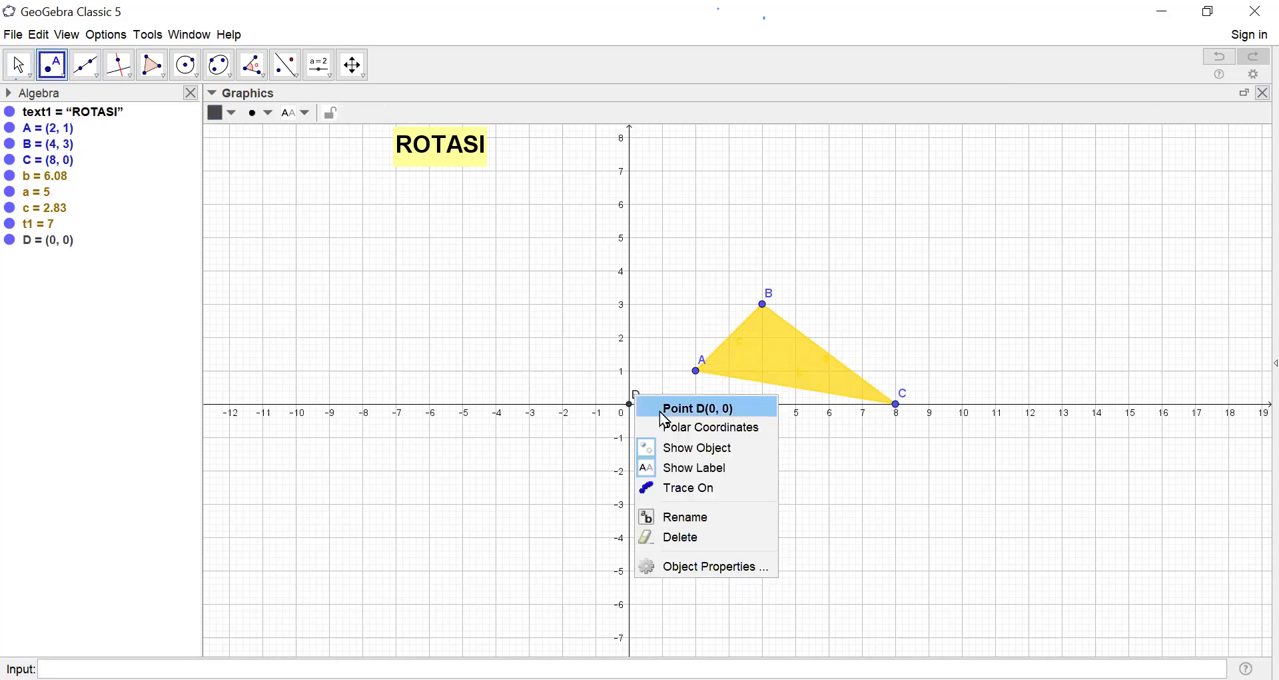
left_click(712, 519)
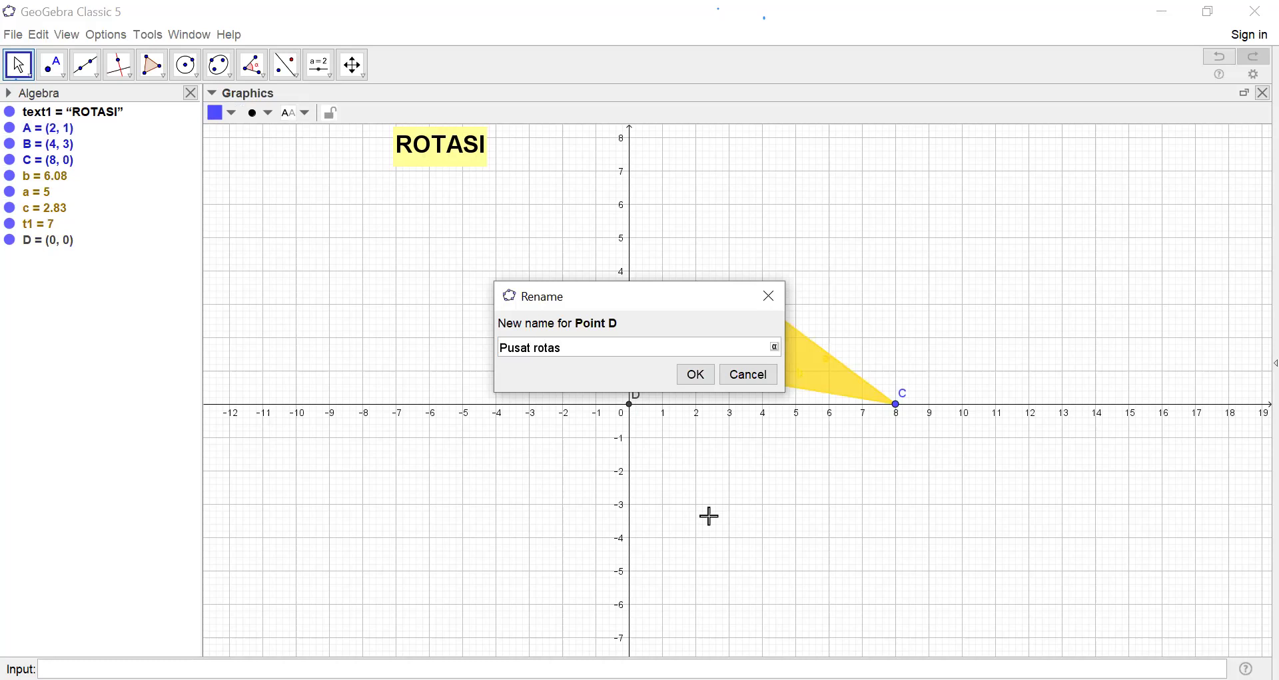
left_click(701, 381)
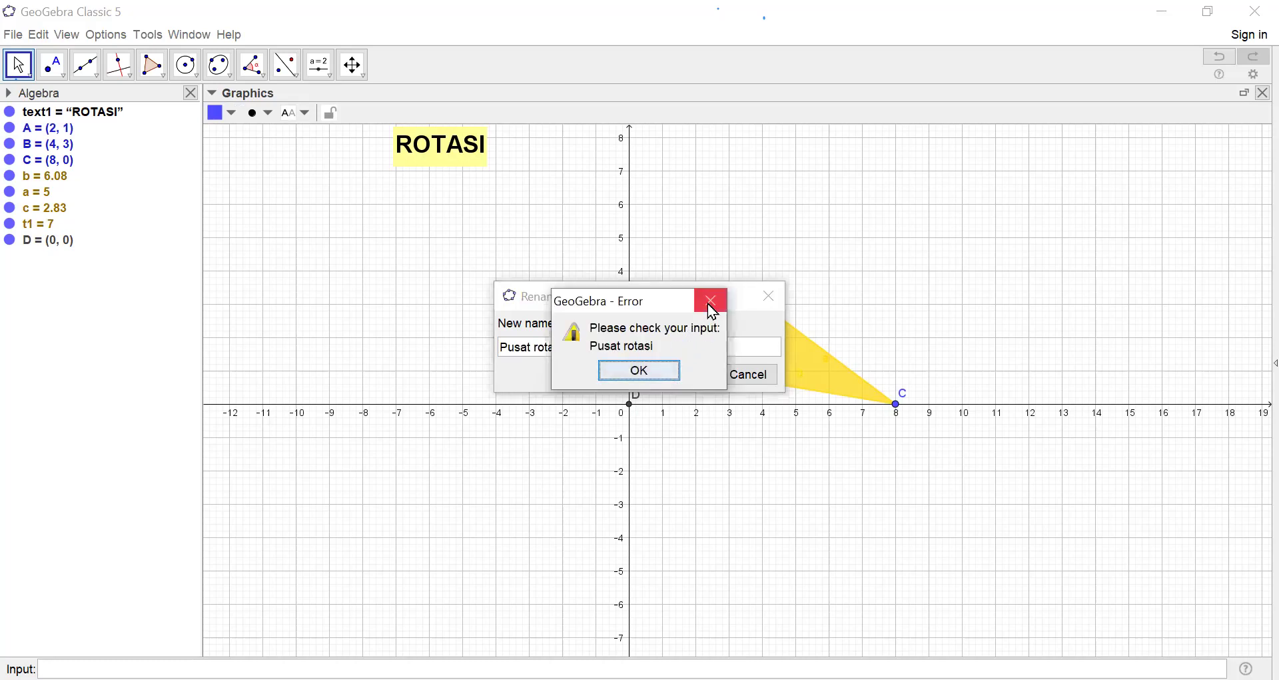
key("Return")
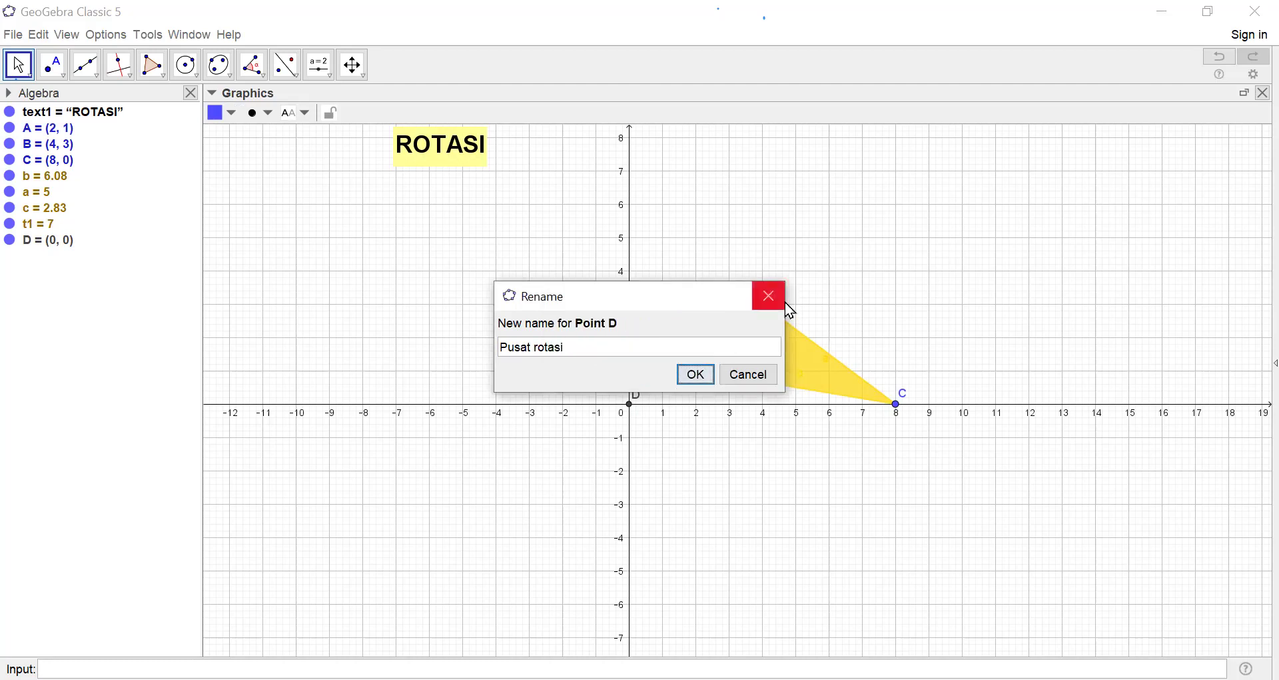
left_click(700, 373)
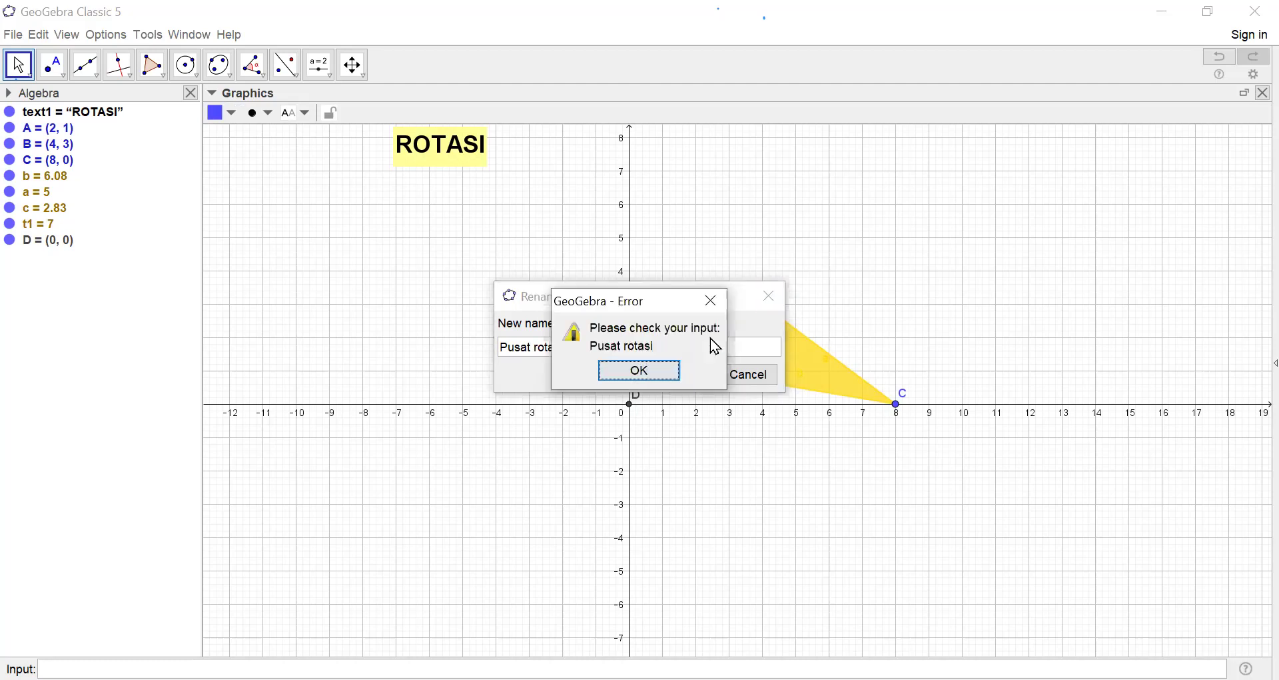
left_click(643, 373)
left_click(768, 304)
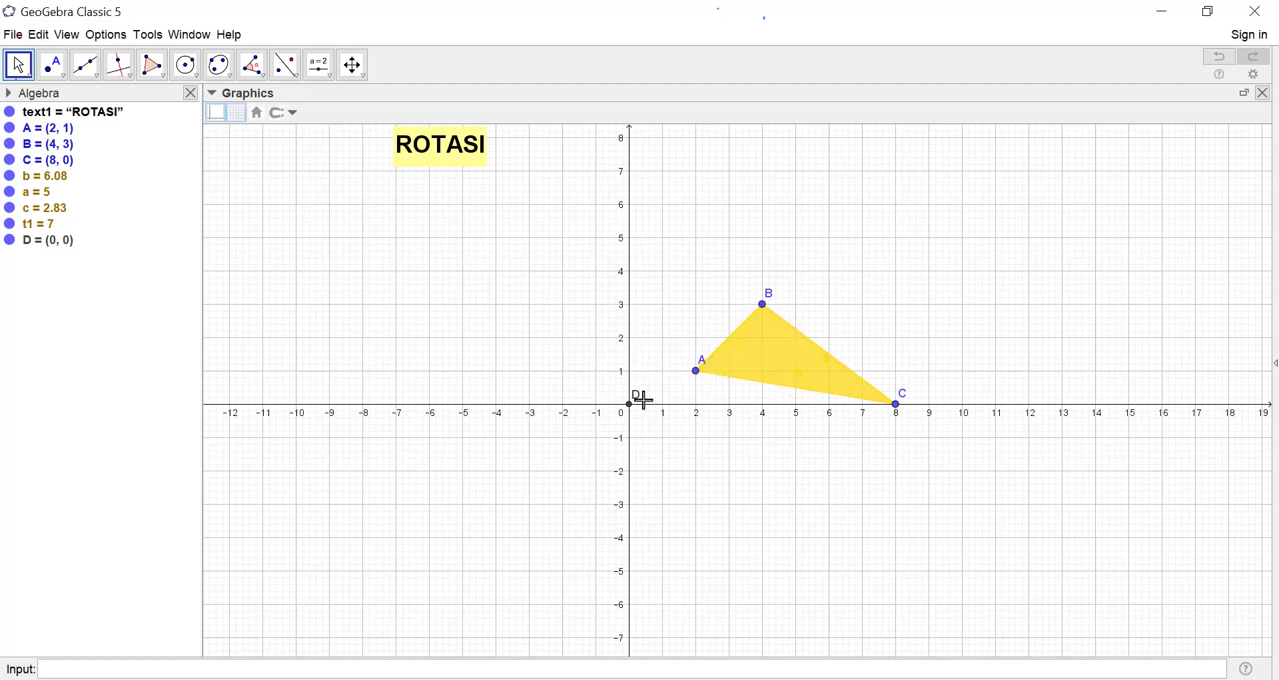
Rename the point at the origin as "p"
right_click(634, 404)
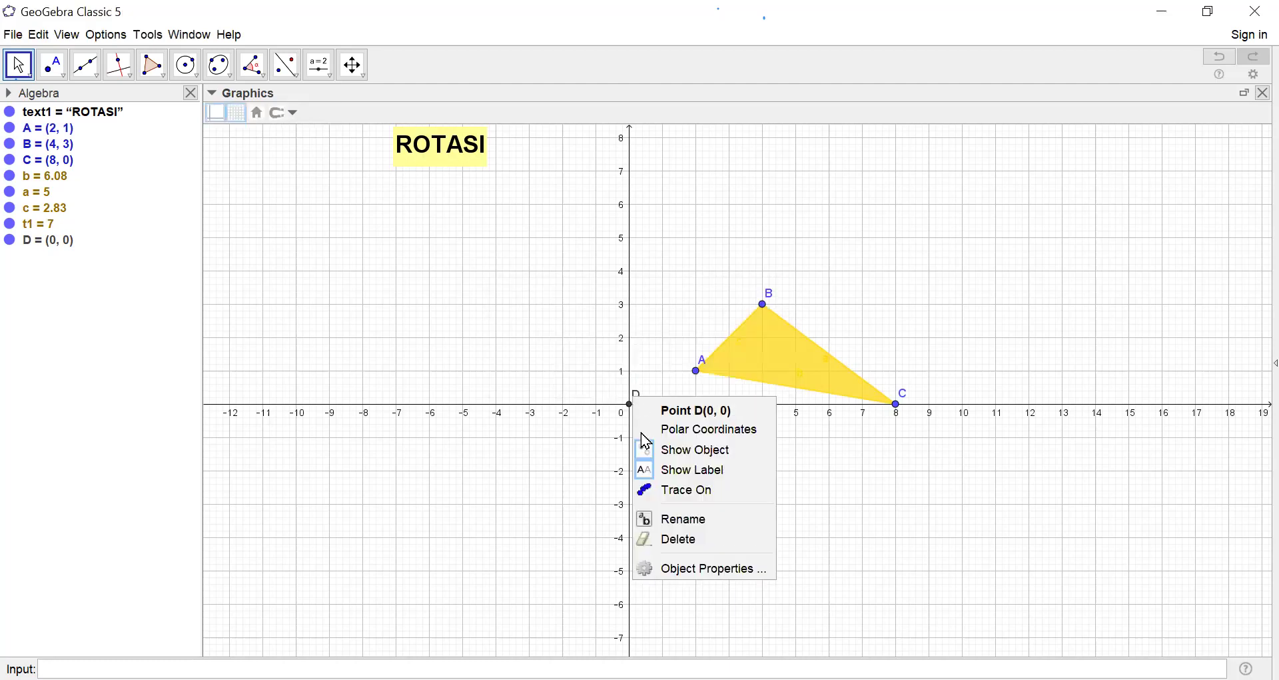
left_click(677, 519)
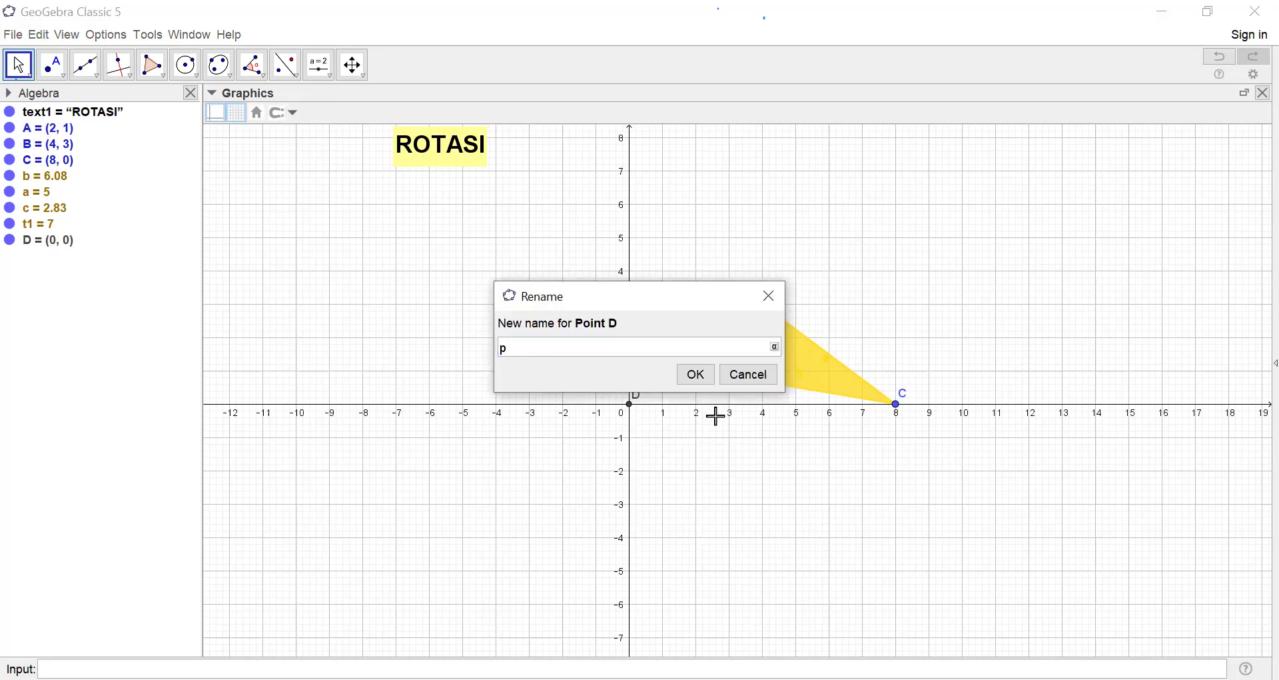
left_click(695, 374)
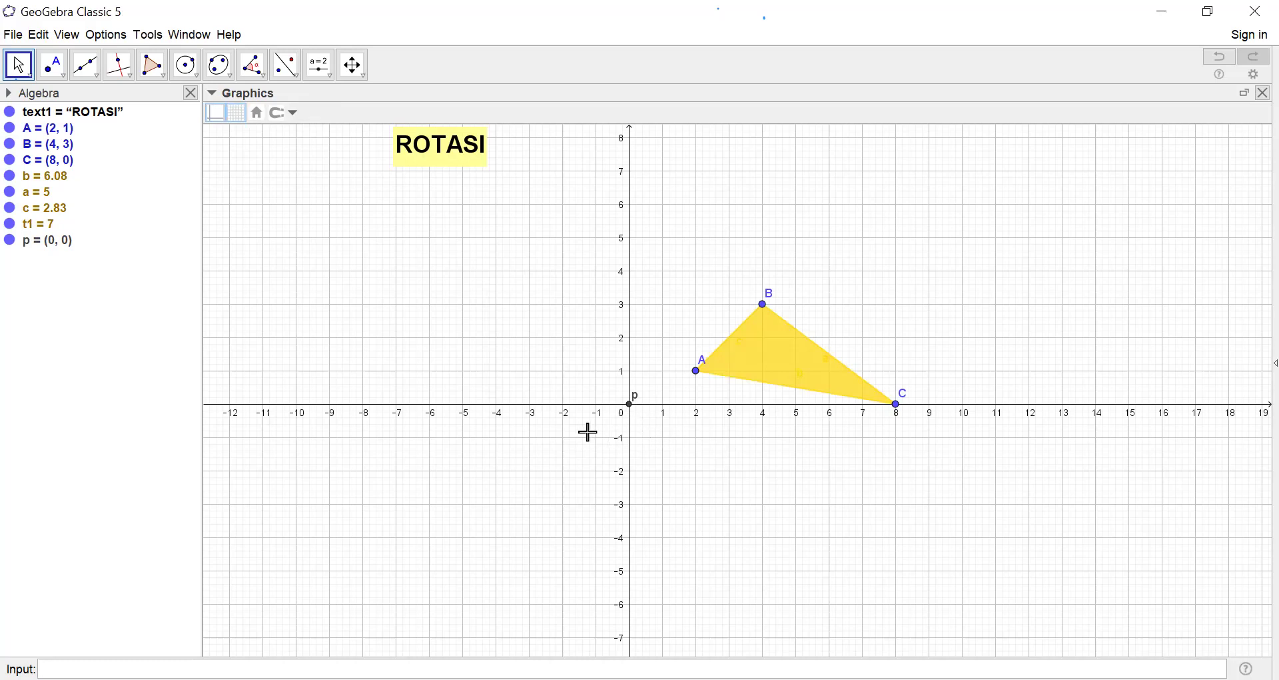
Draw three segments joining the triangle's vertices A, B and C to the centre point p
left_click(86, 65)
left_click(89, 72)
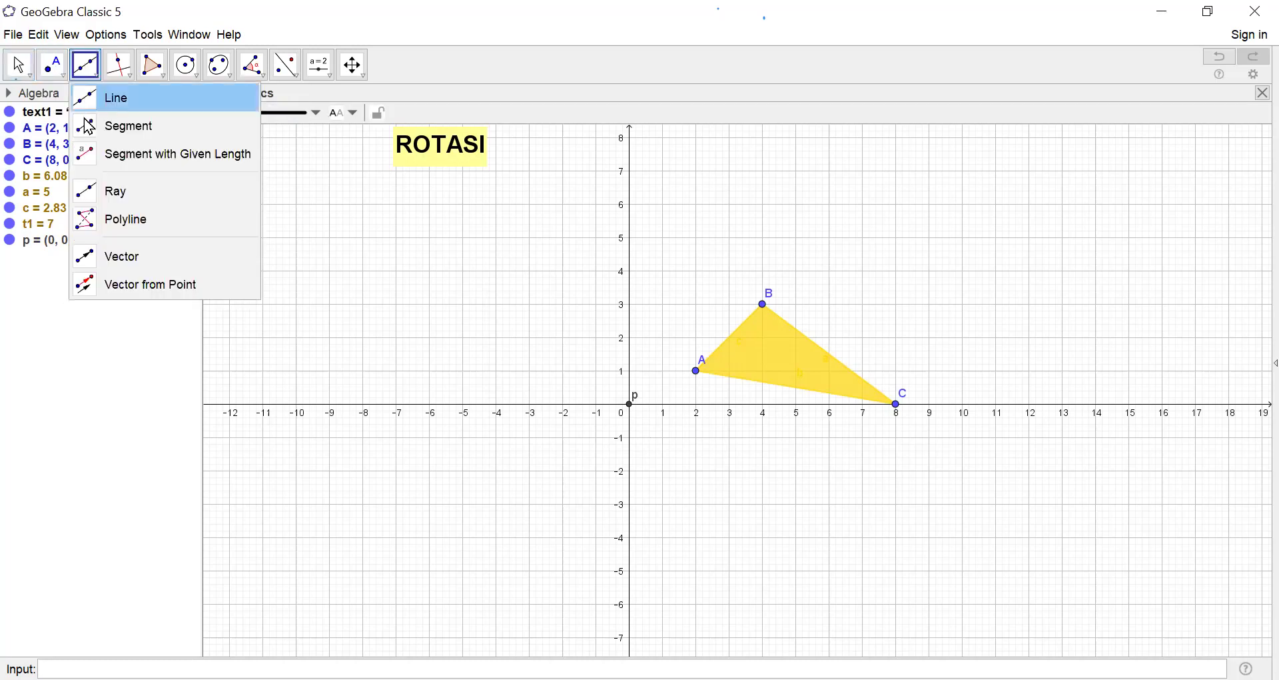
left_click(87, 131)
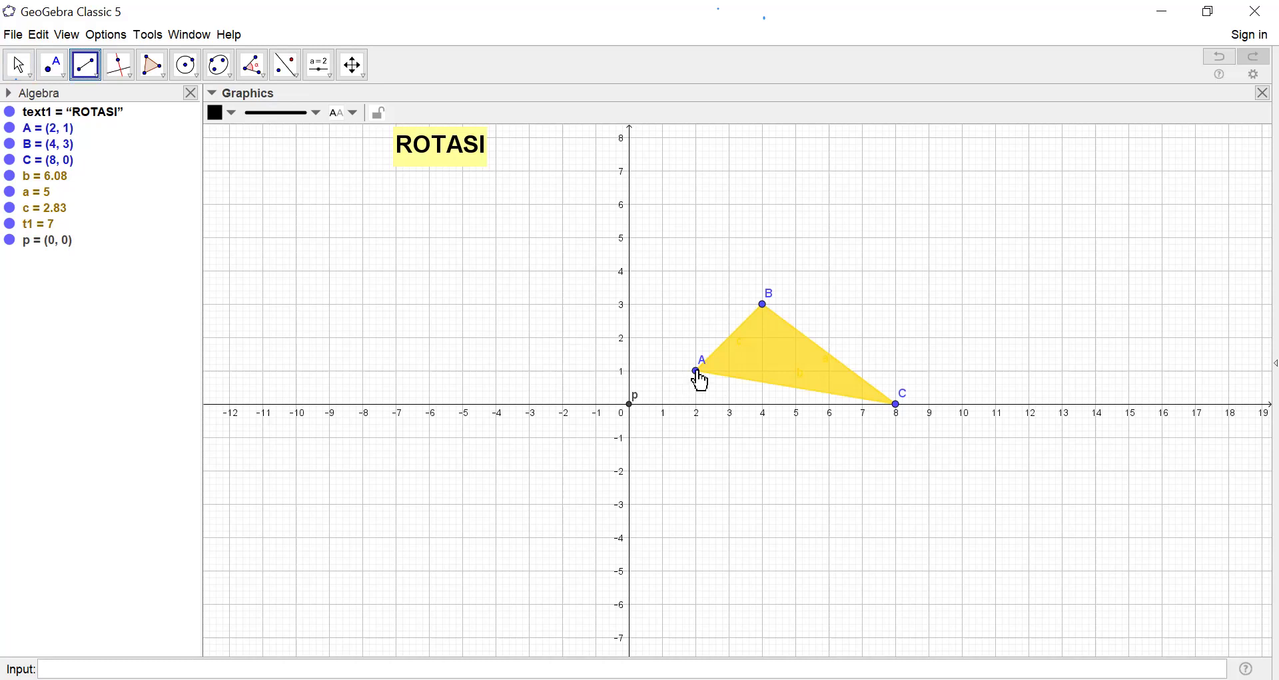
left_click(700, 377)
left_click(639, 403)
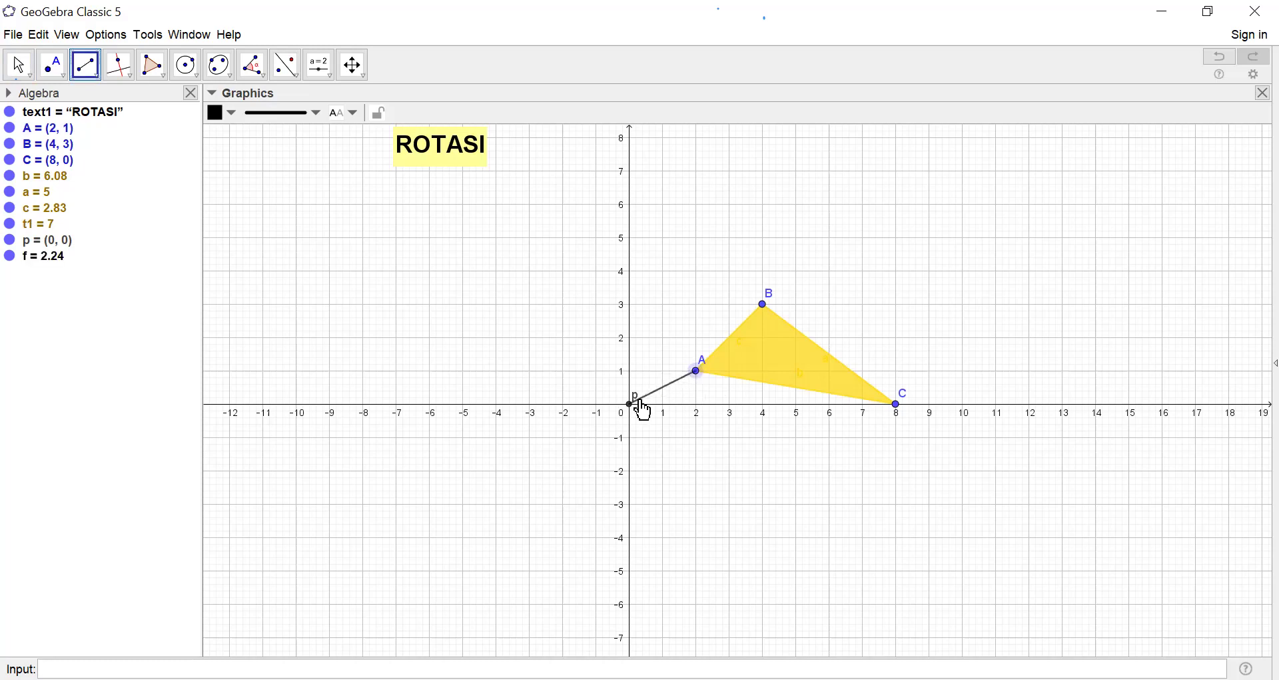
left_click(764, 306)
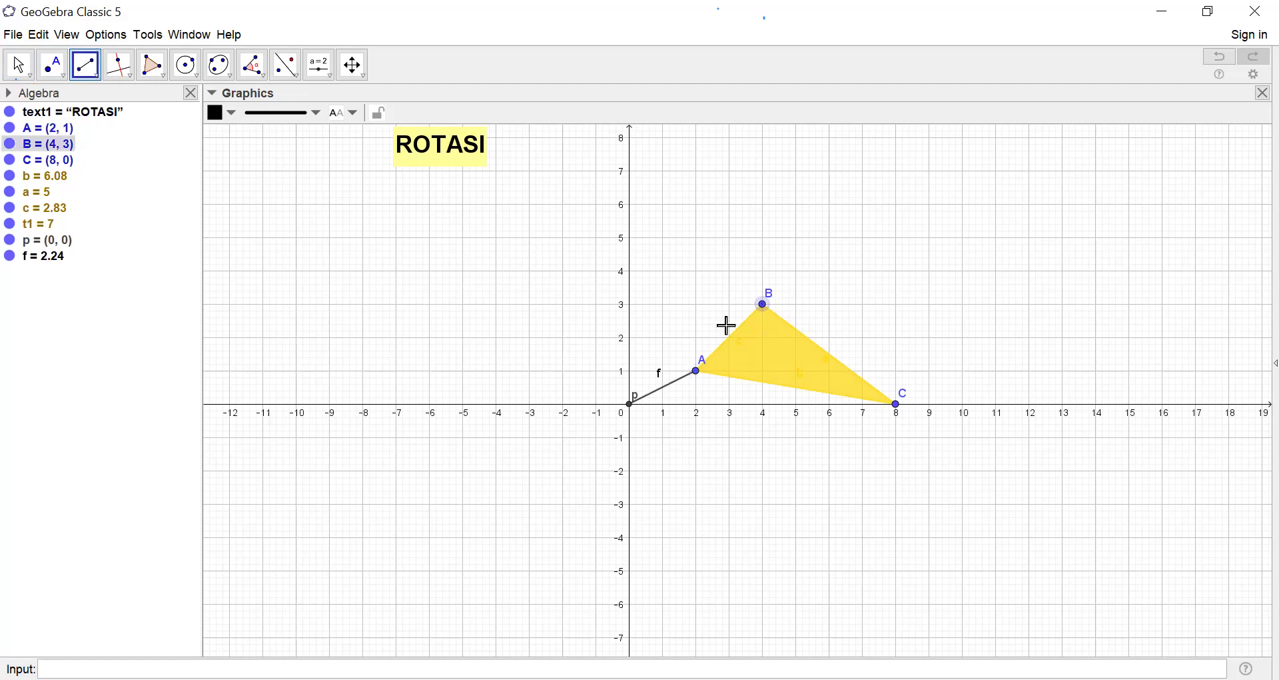
left_click(630, 405)
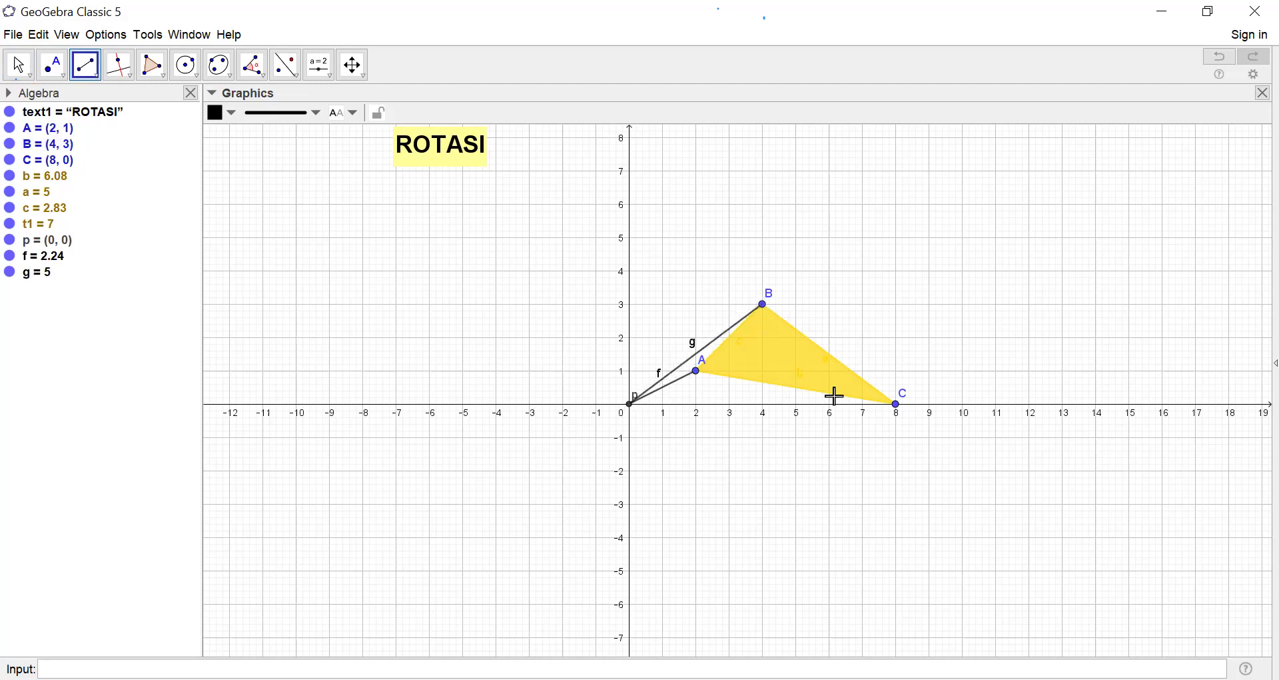
left_click(897, 405)
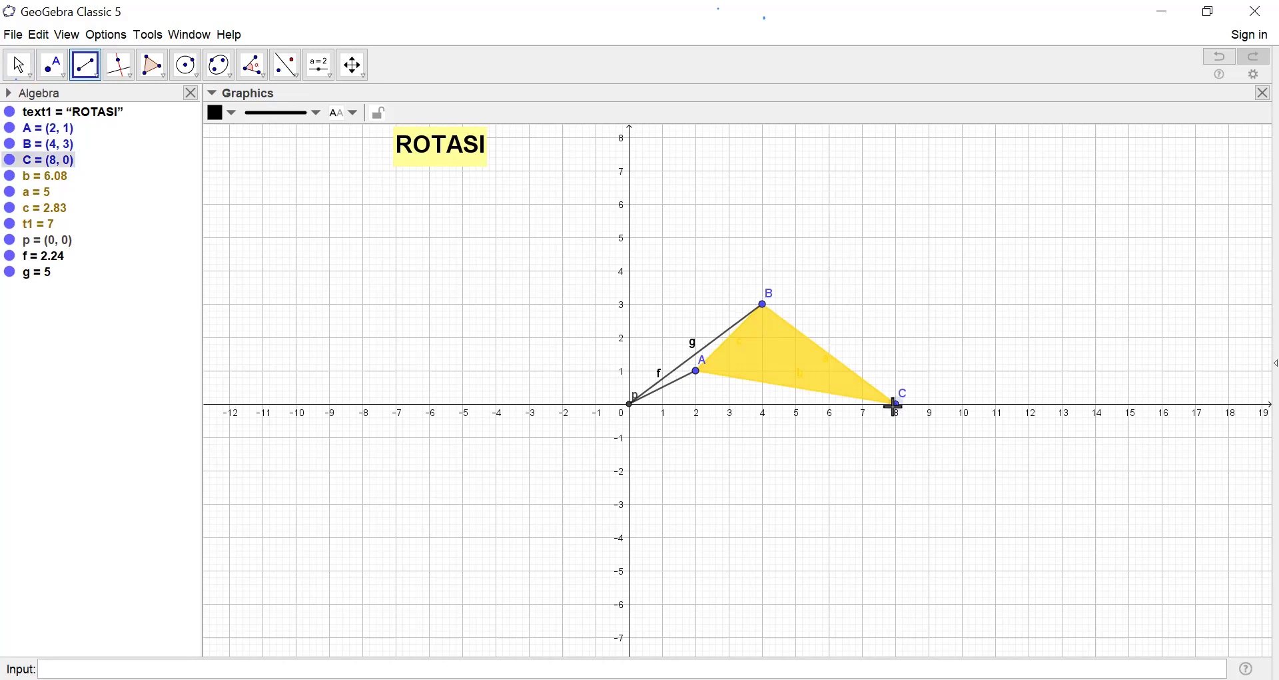
left_click(631, 407)
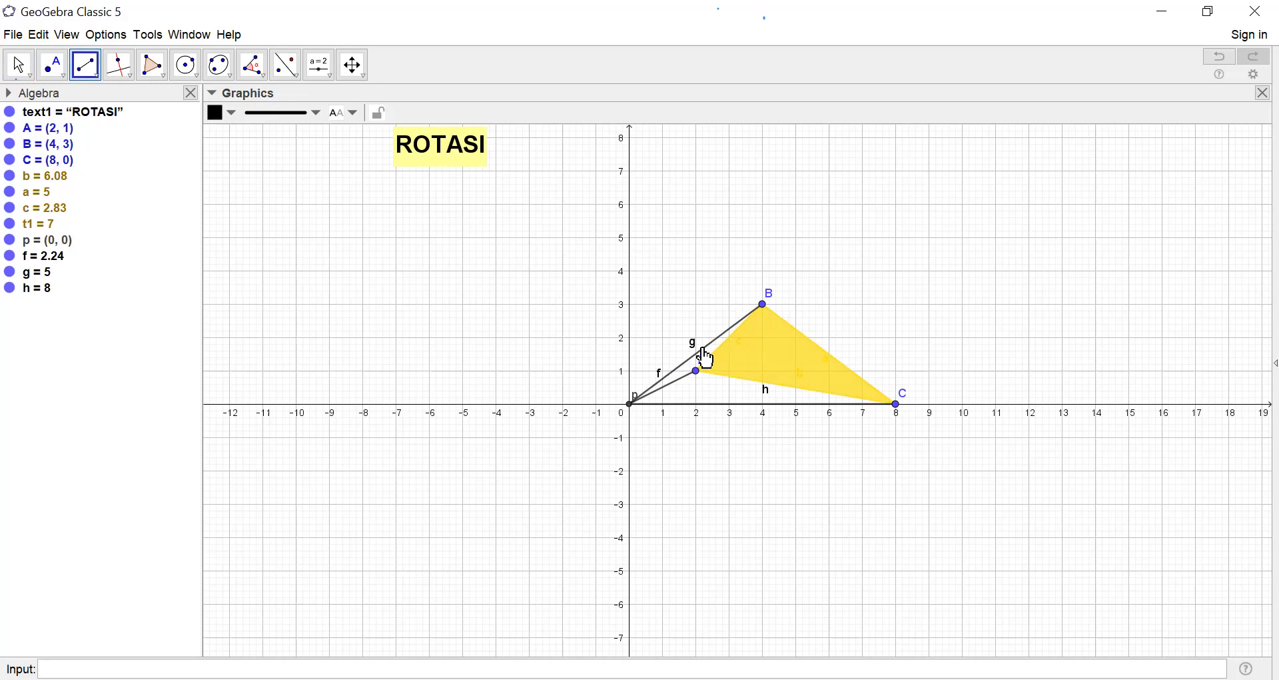
right_click(705, 352)
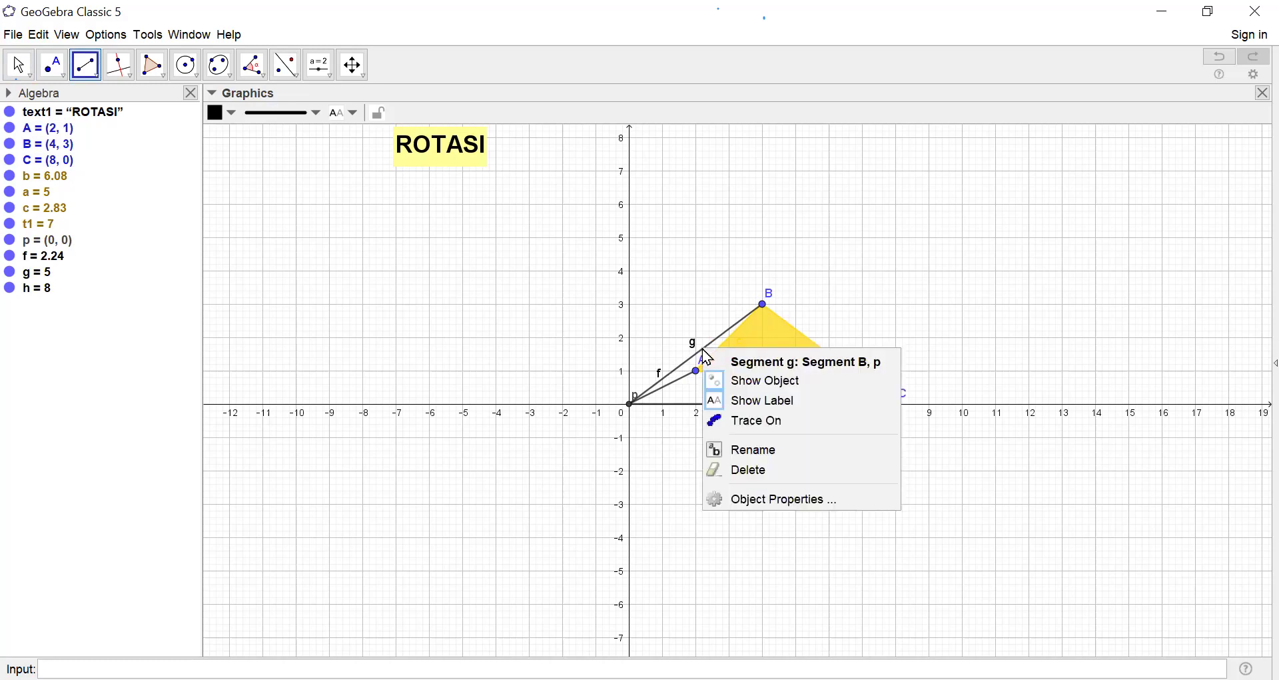
left_click(682, 391)
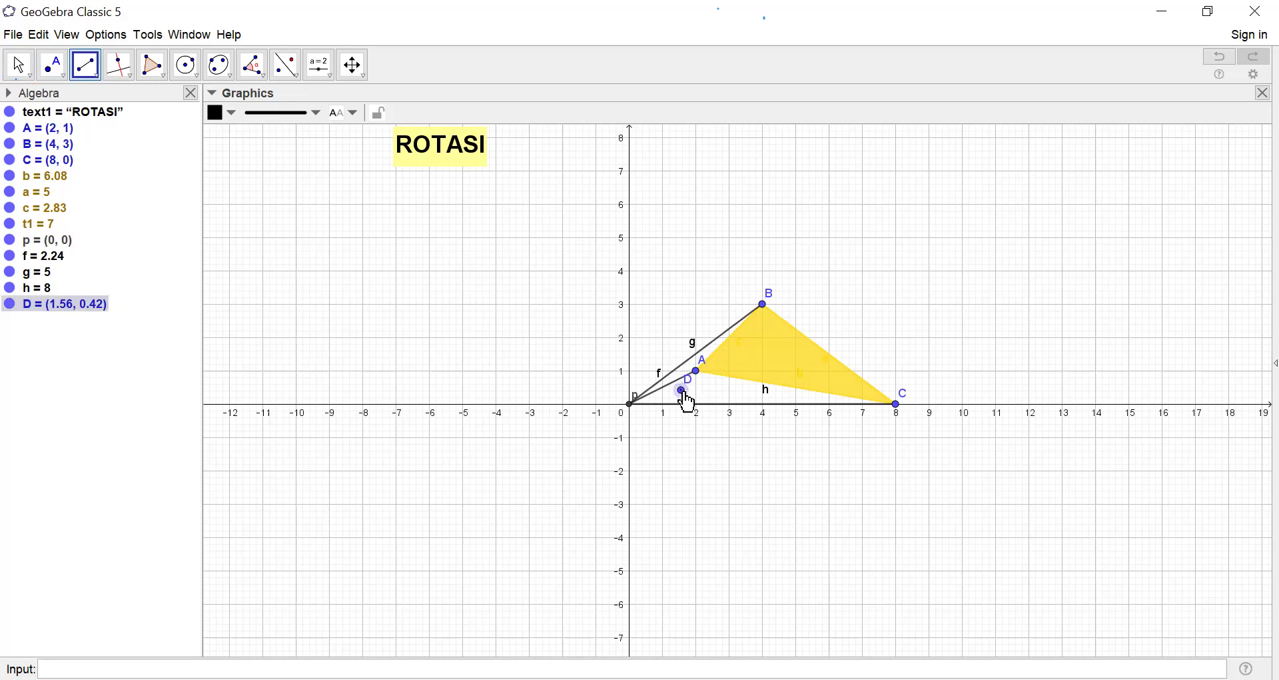
right_click(682, 392)
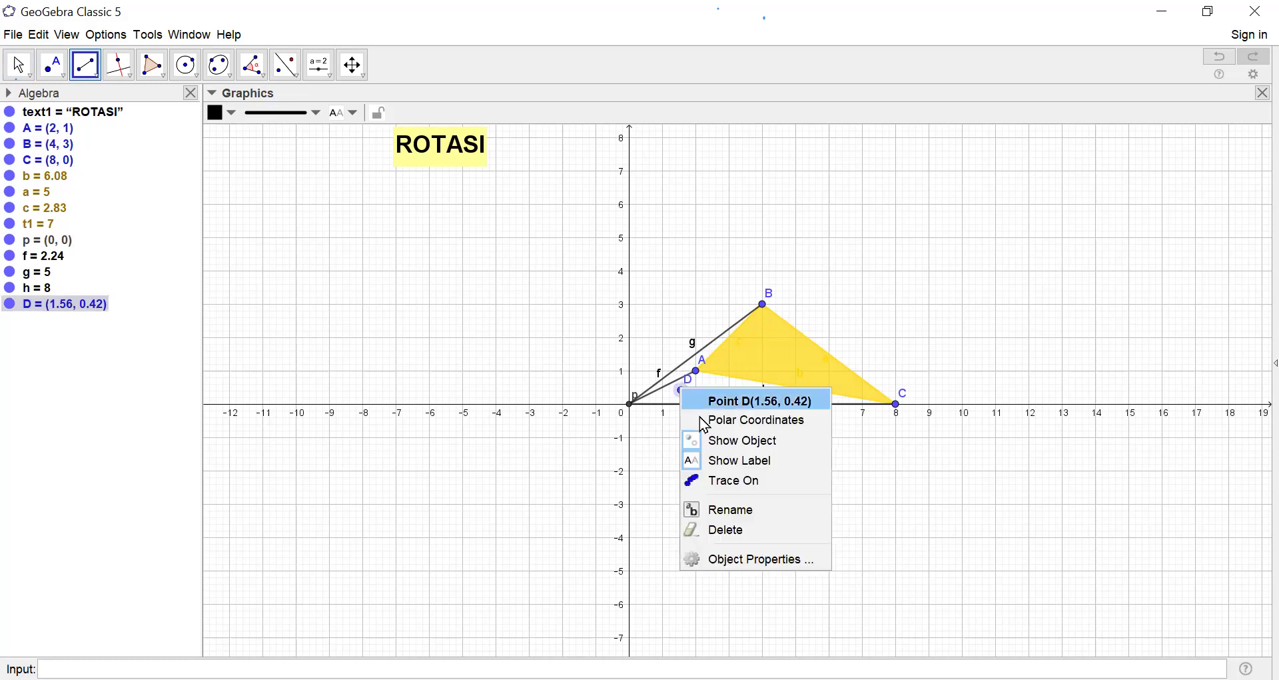
left_click(733, 531)
left_click(682, 390)
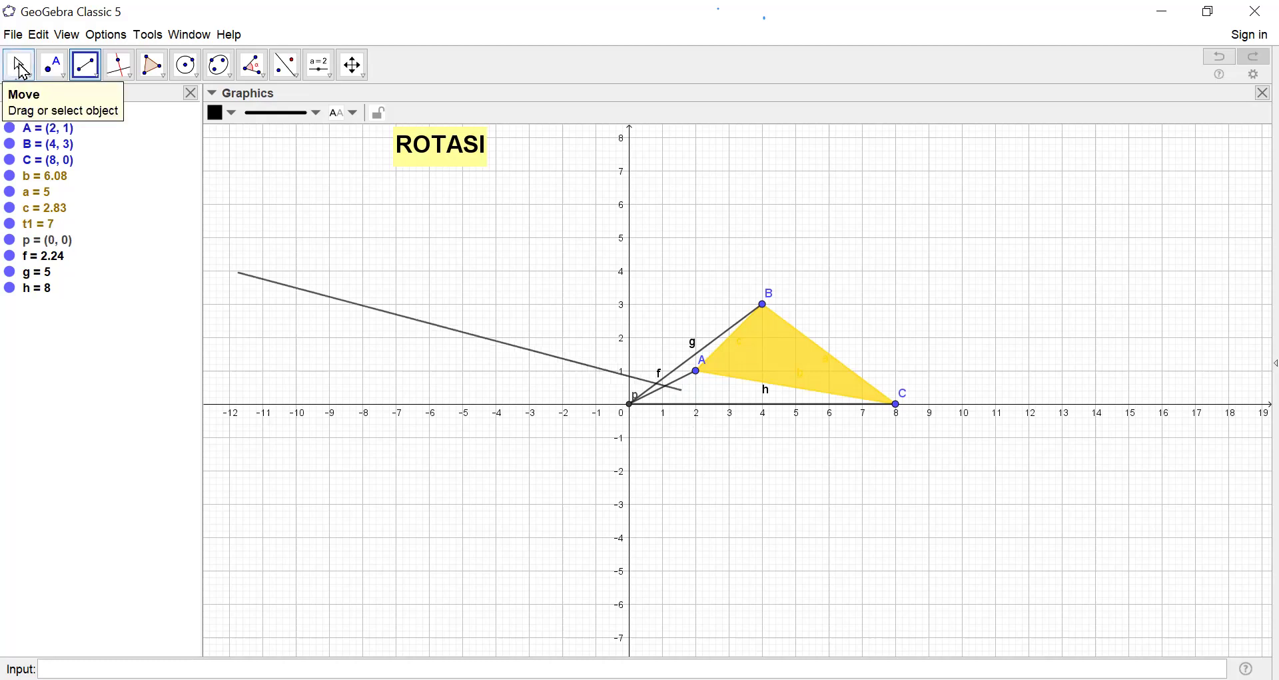
Select segments f, g and h together and set their line style to short dashes
left_click(19, 63)
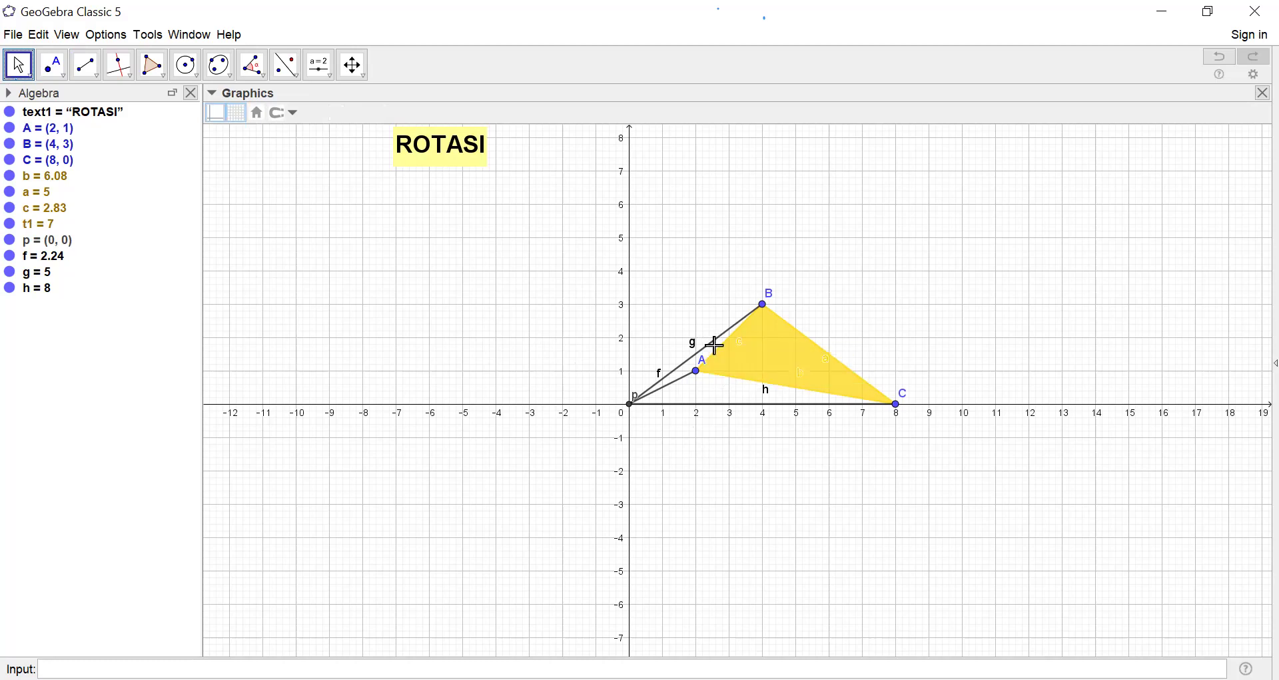
left_click(715, 343)
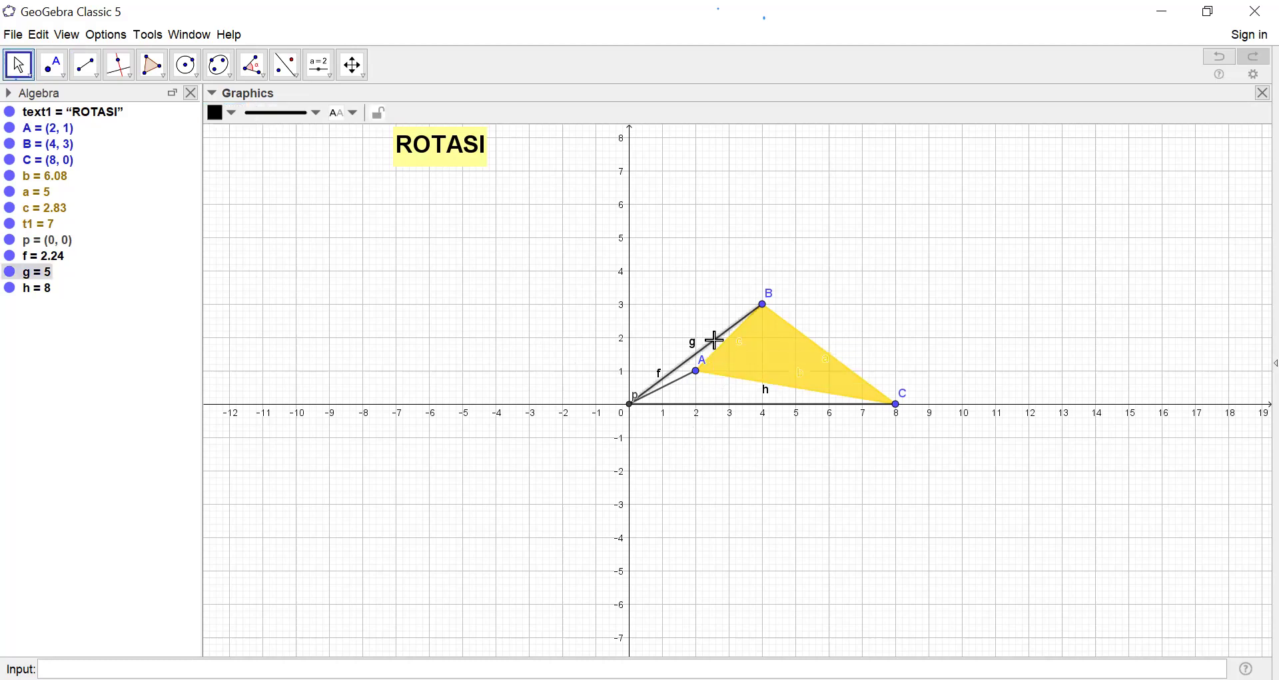
left_click(675, 392)
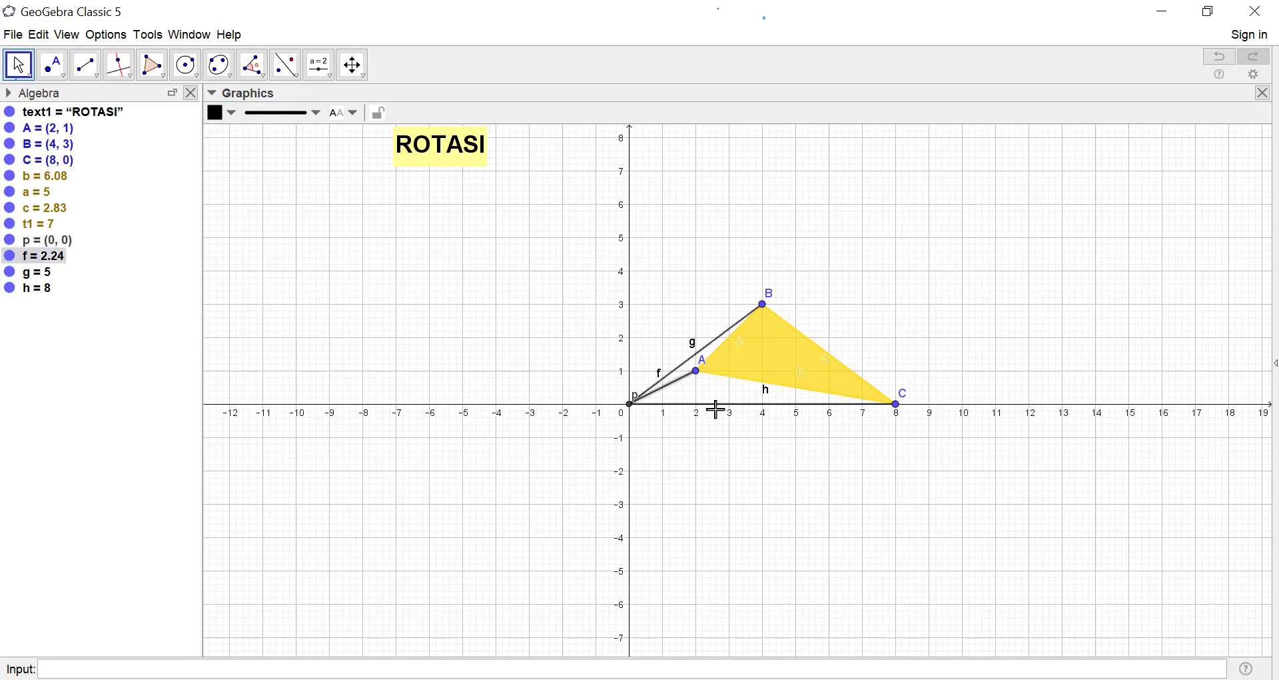
left_click(705, 347)
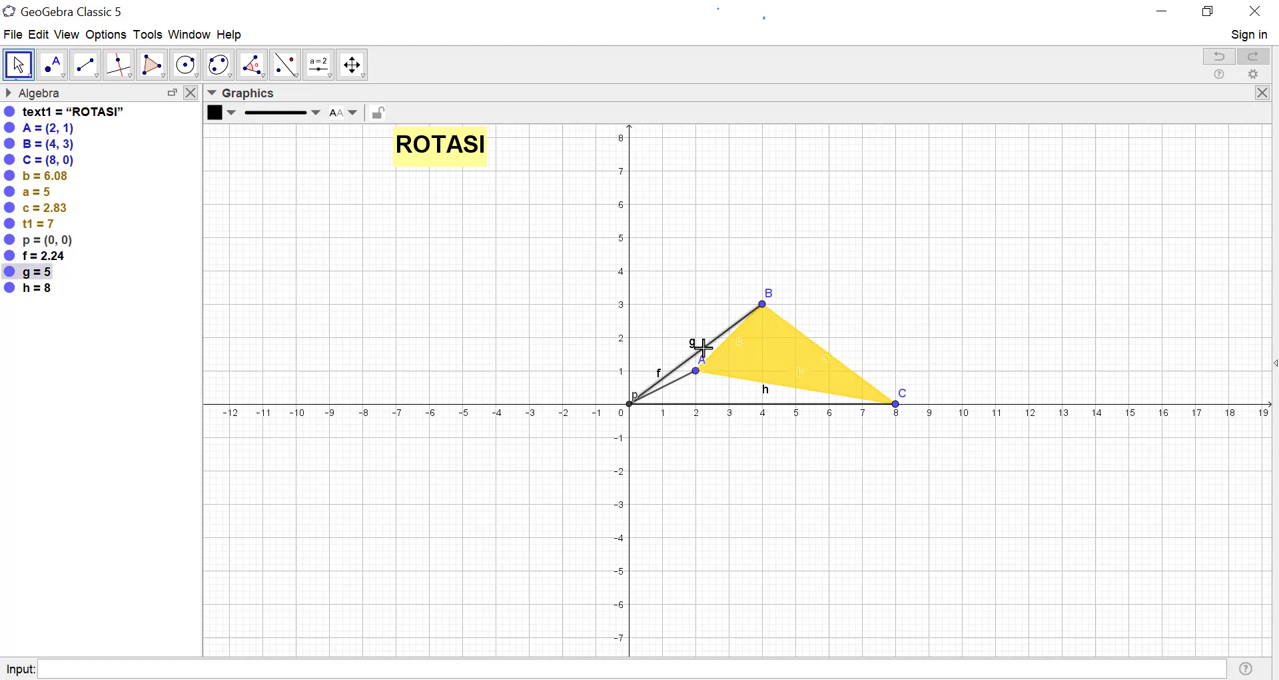
left_click(677, 392, "ctrl")
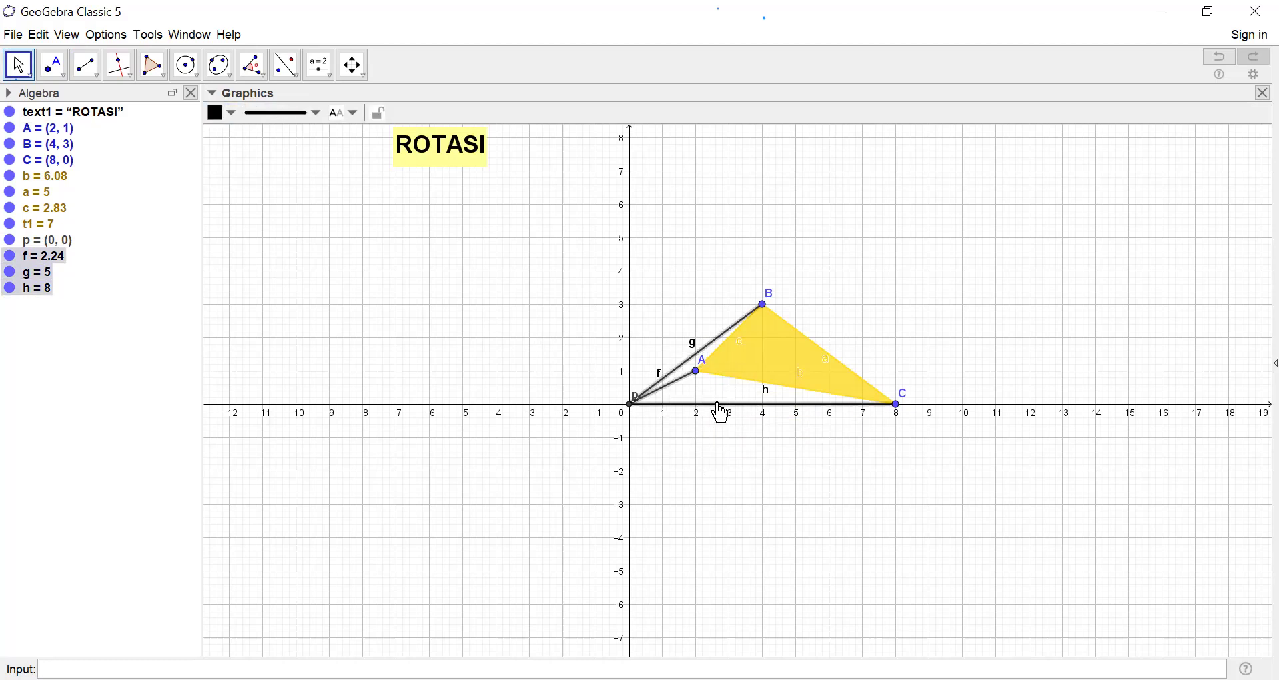
right_click(721, 411)
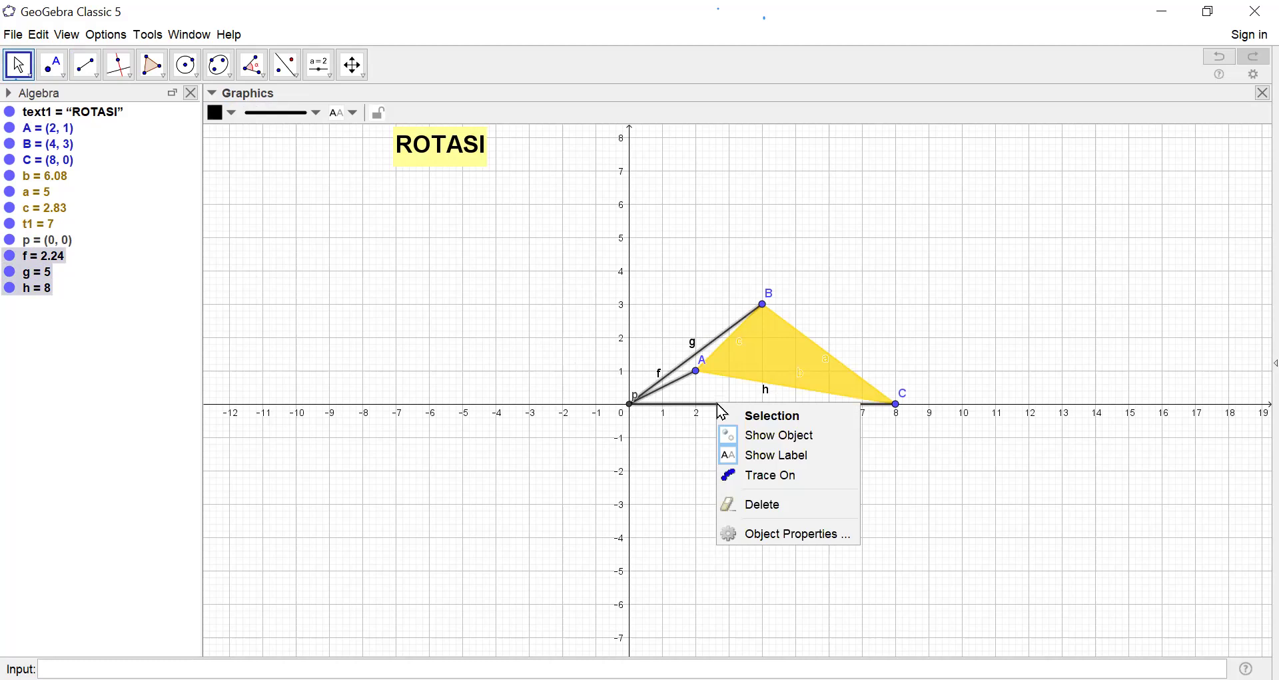
left_click(759, 534)
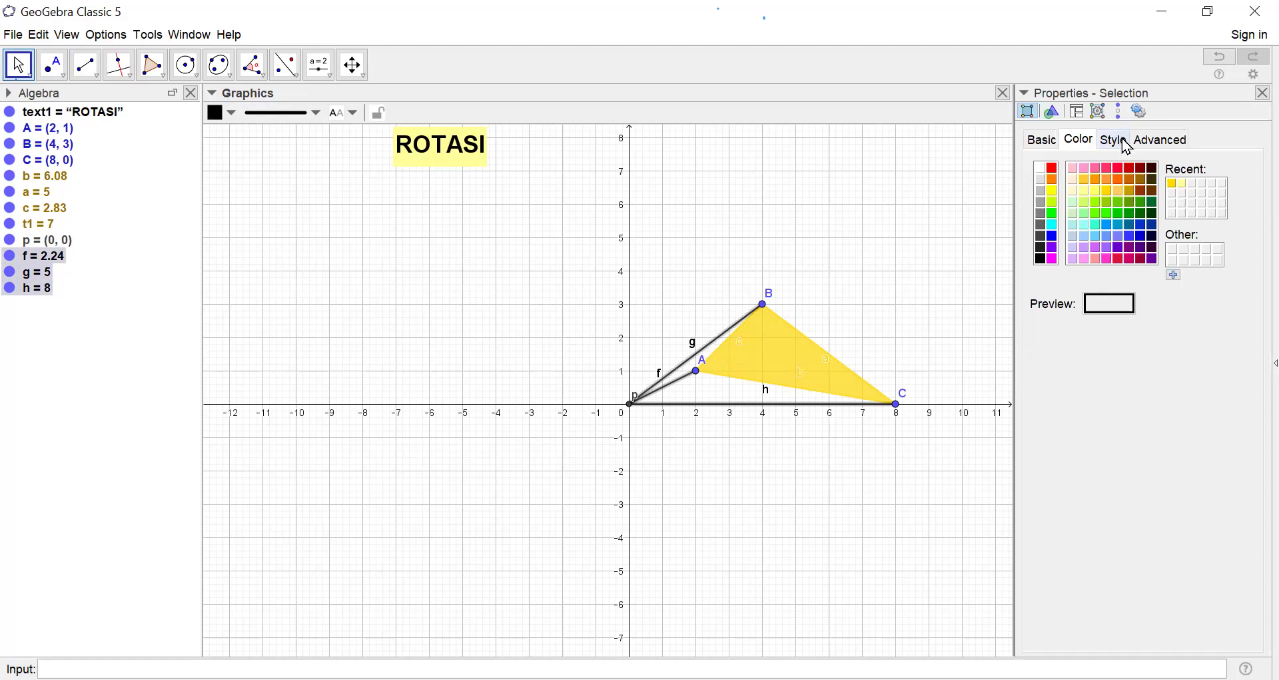
left_click(1128, 146)
left_click(1163, 318)
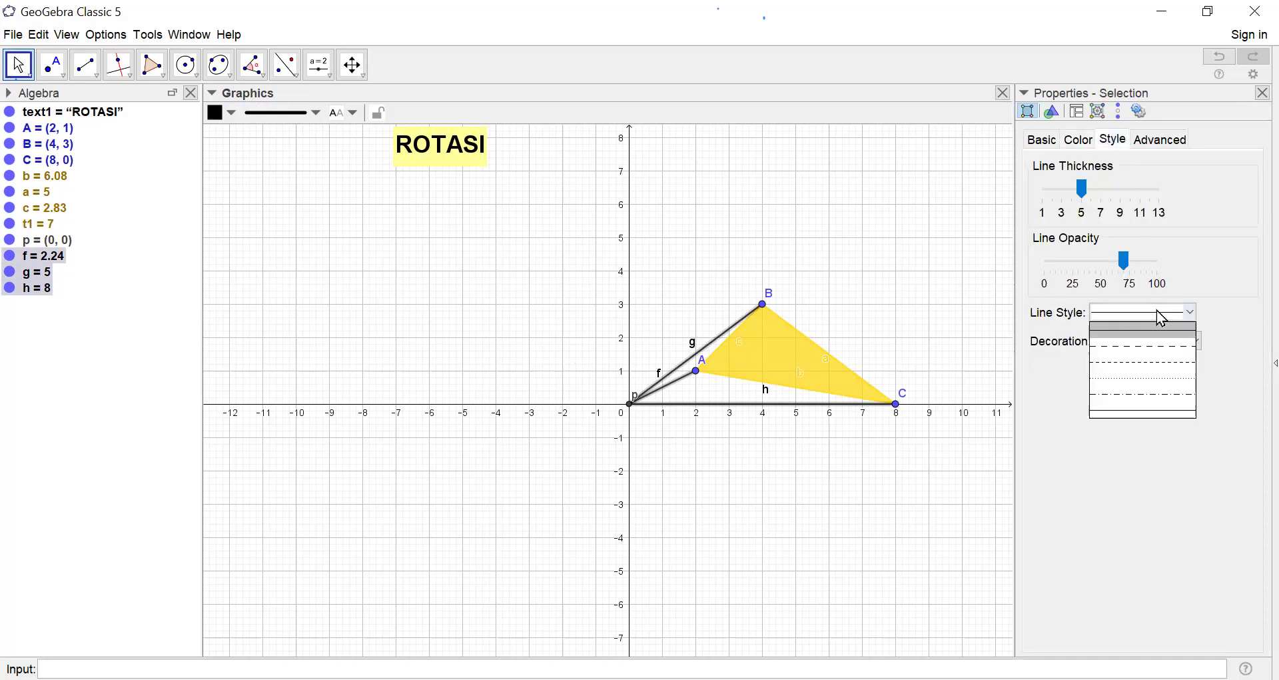
left_click(1162, 361)
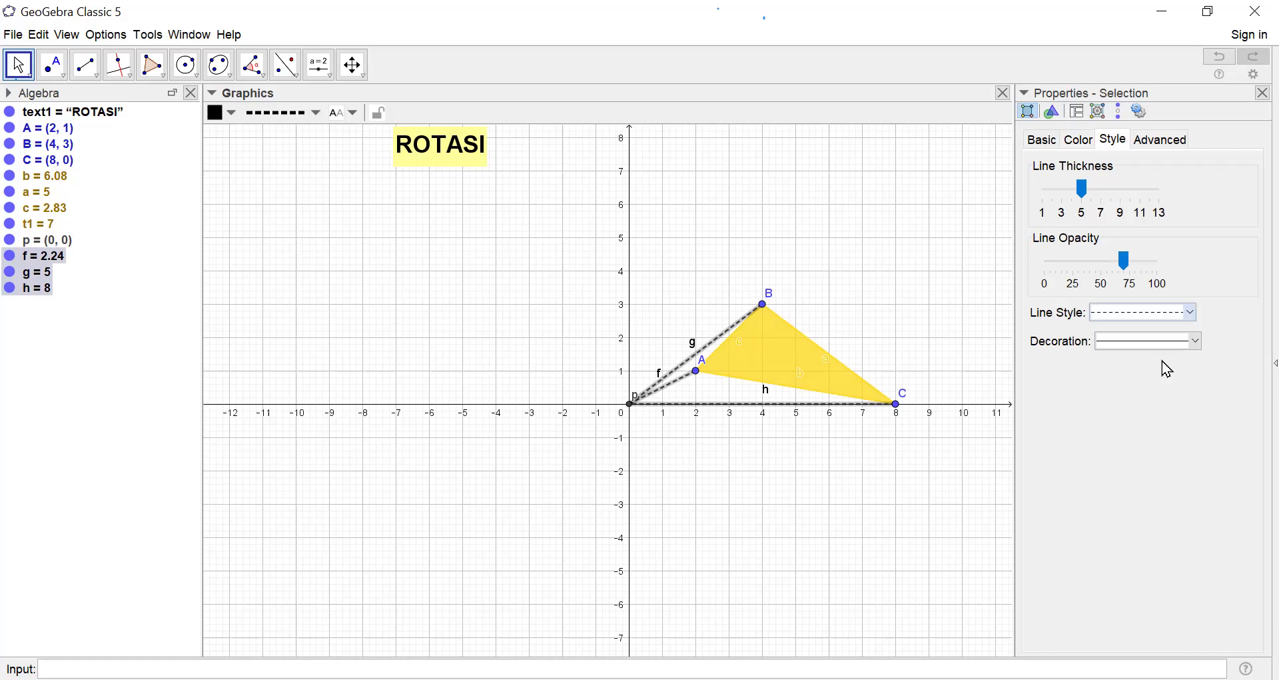
Colour the three selected segments red and close their properties
left_click(1083, 143)
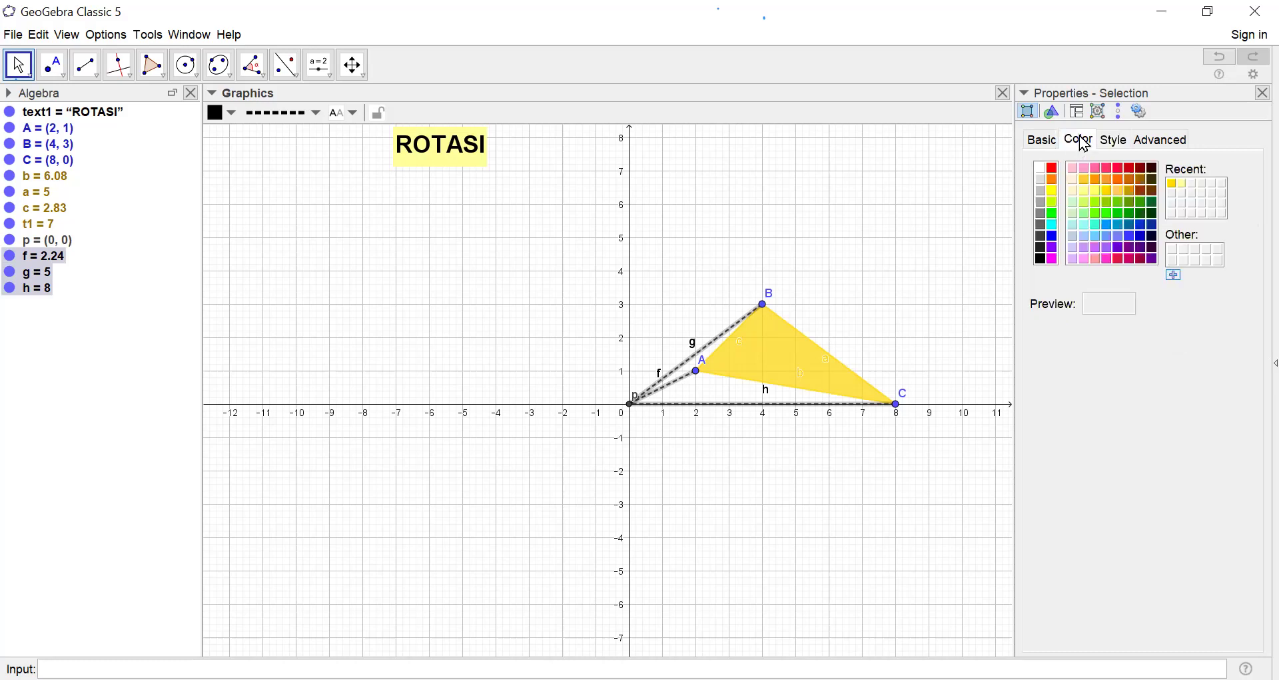
left_click(1051, 170)
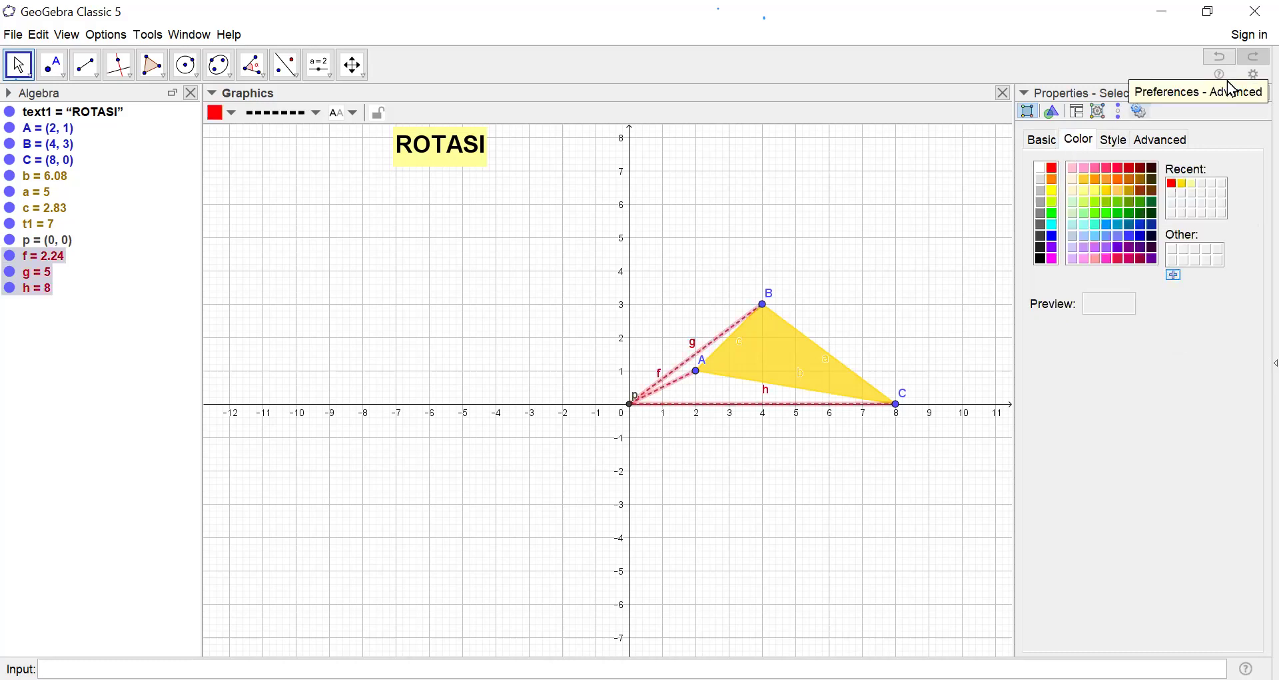
left_click(1264, 93)
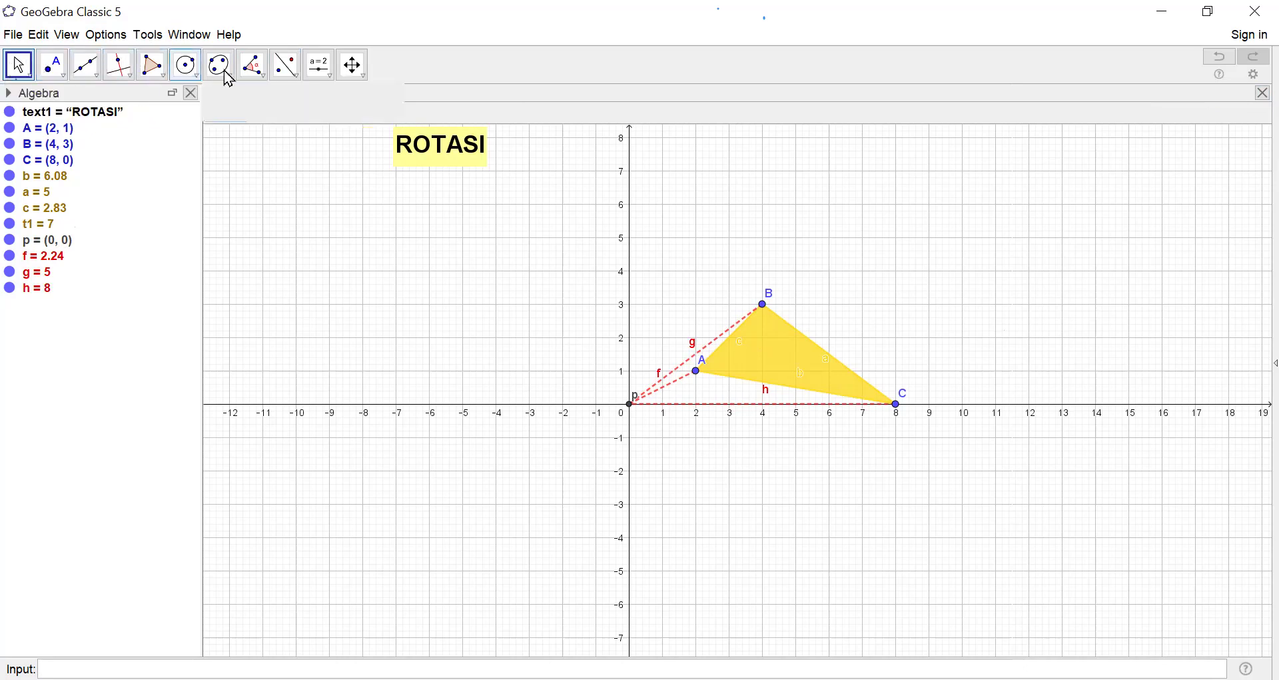
Rotate triangle ABC by 90° clockwise around point p
left_click(284, 69)
left_click(285, 69)
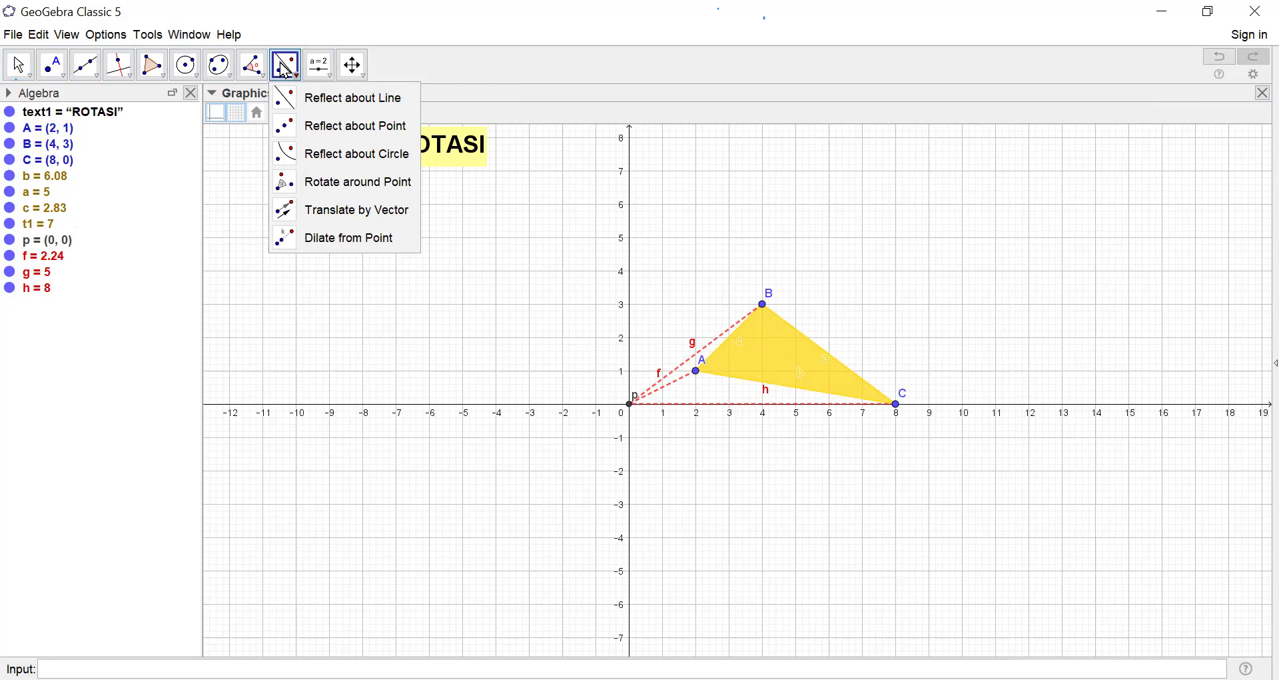
left_click(306, 188)
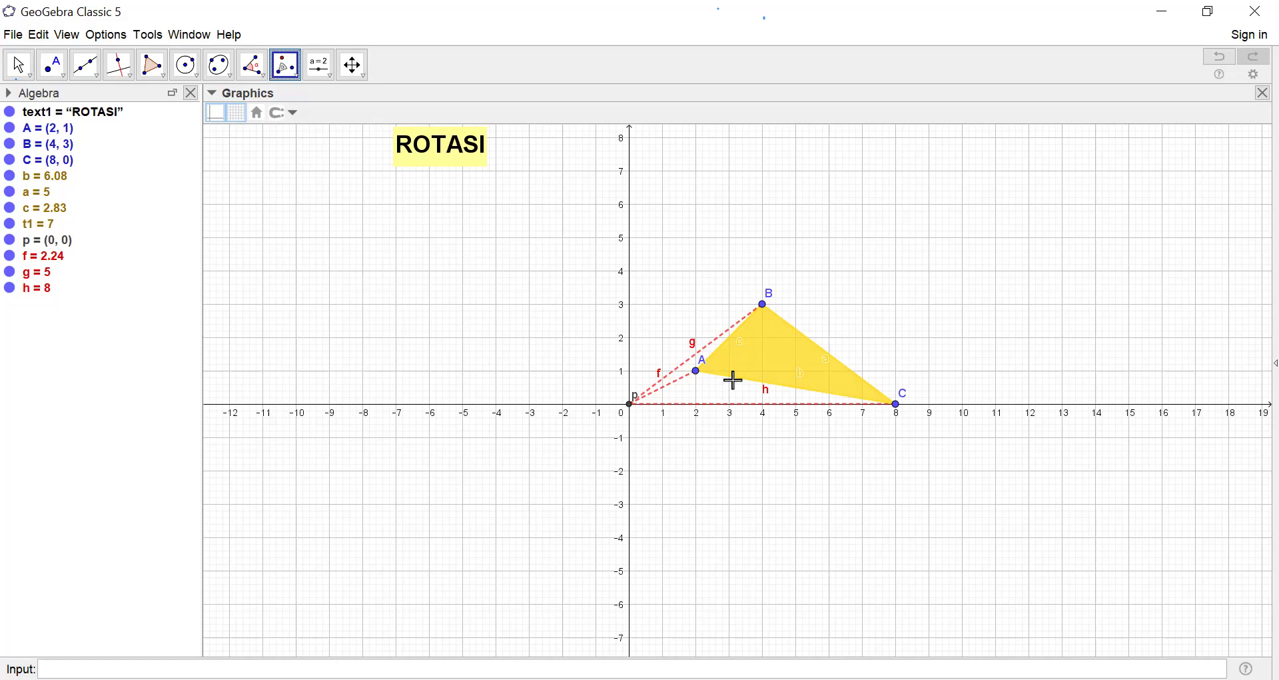
left_click(767, 356)
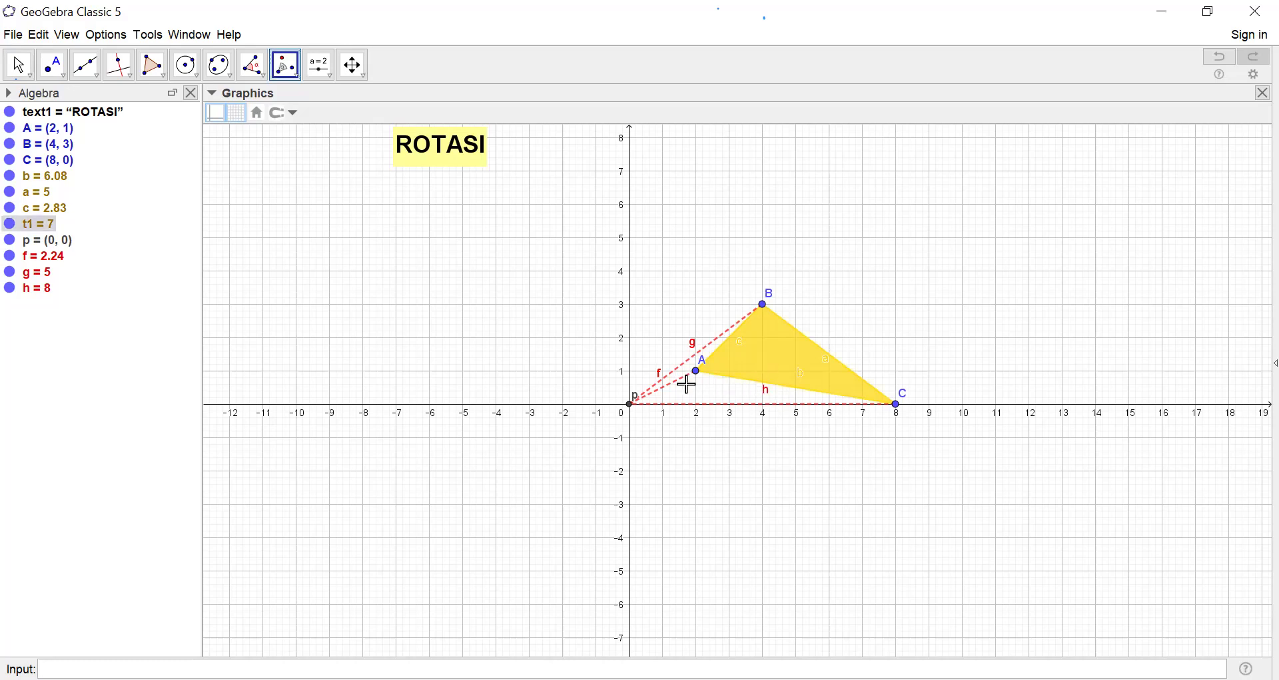
left_click(630, 405)
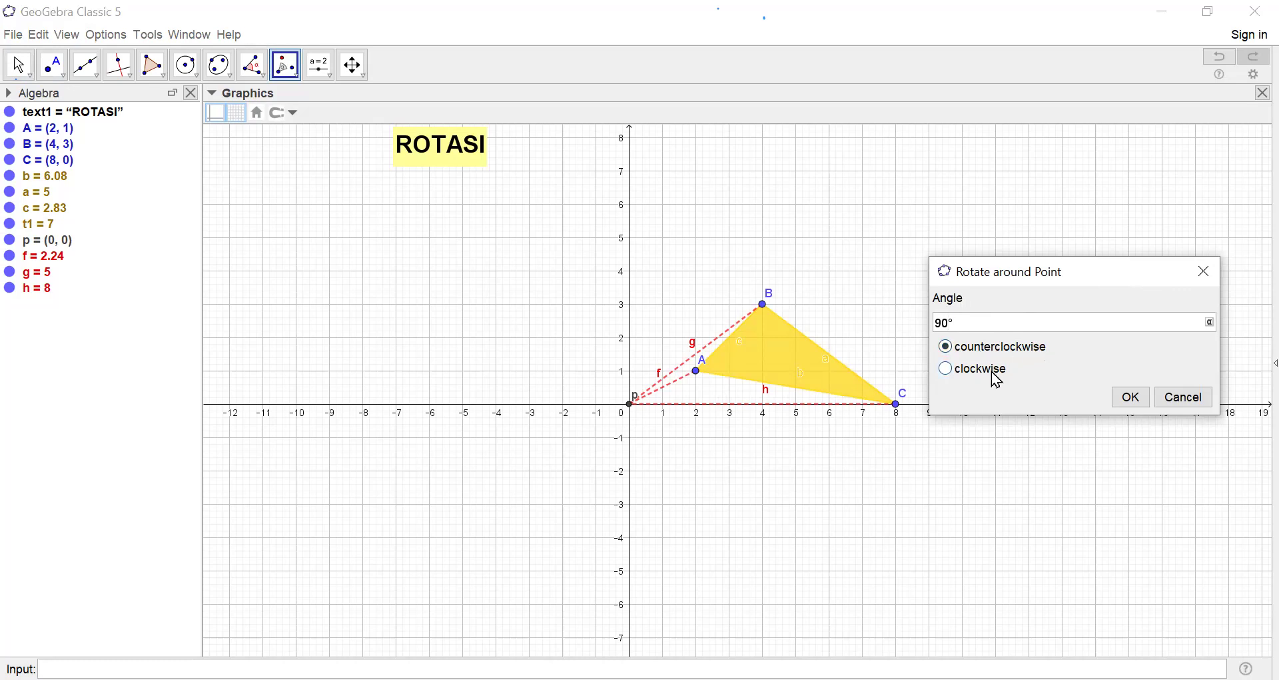
left_click(948, 370)
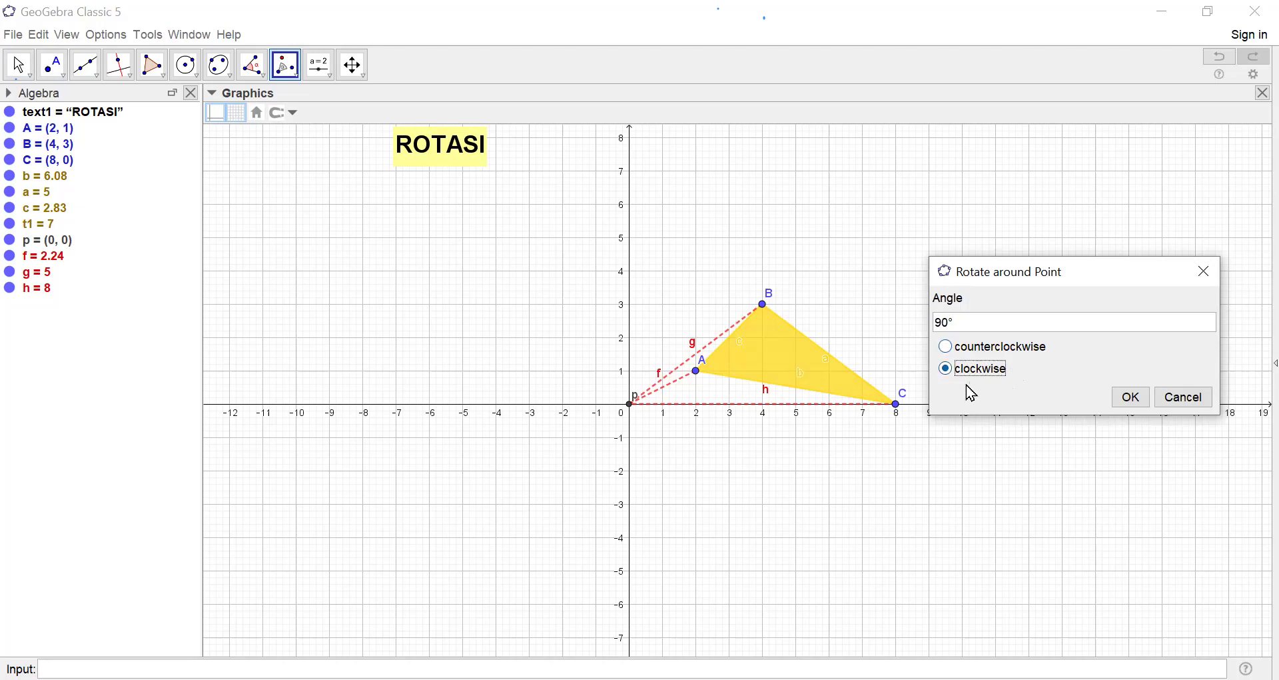
left_click(1135, 400)
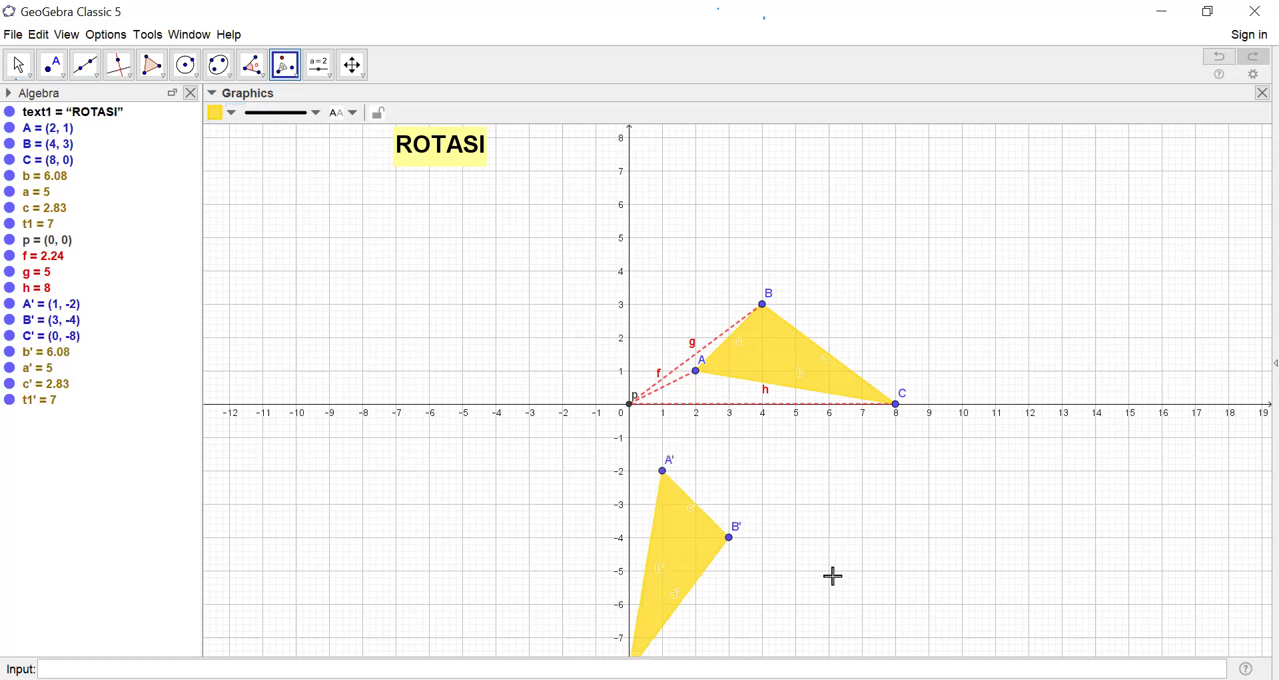
left_click_drag(900, 530, 899, 482)
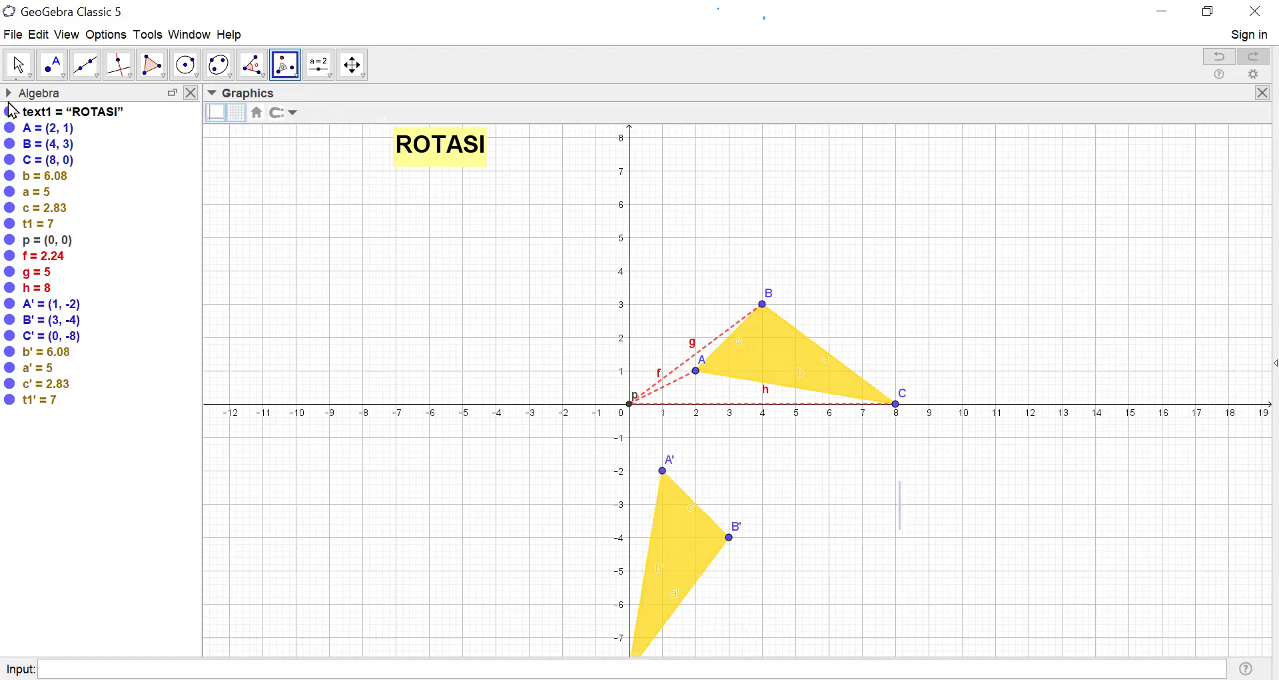
Fix the "ROTASI" title text and give it an absolute position on screen
left_click(16, 66)
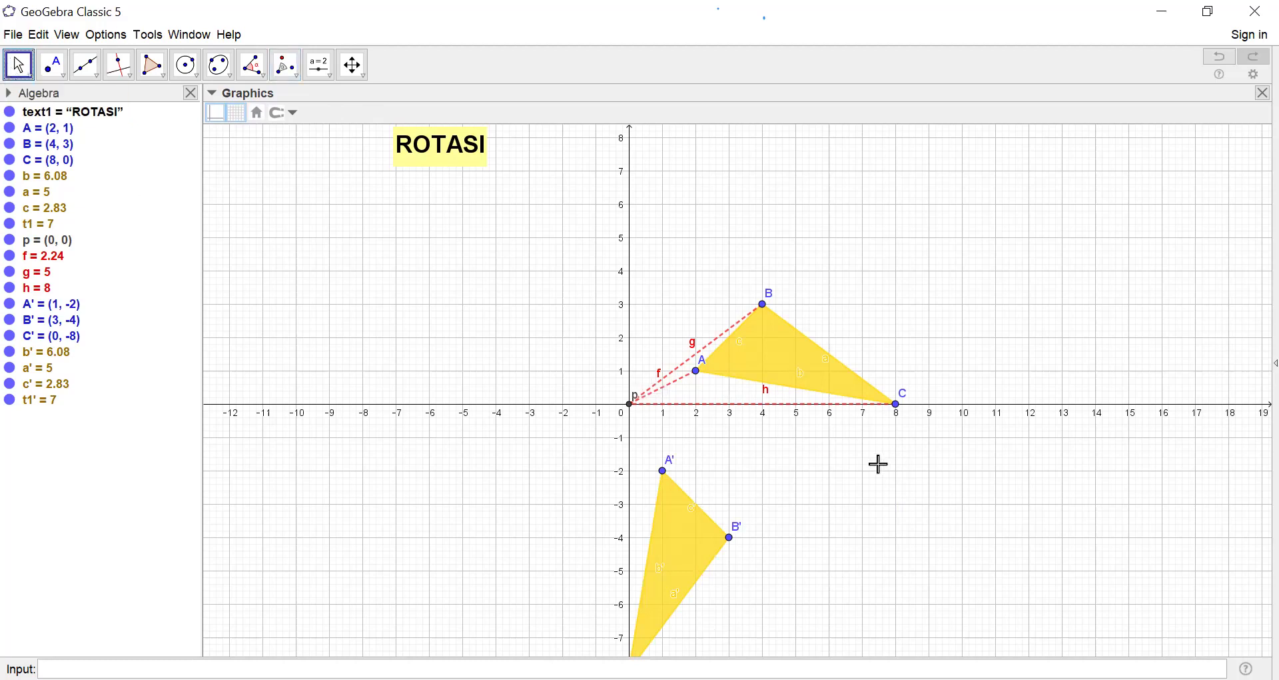
right_click(453, 165)
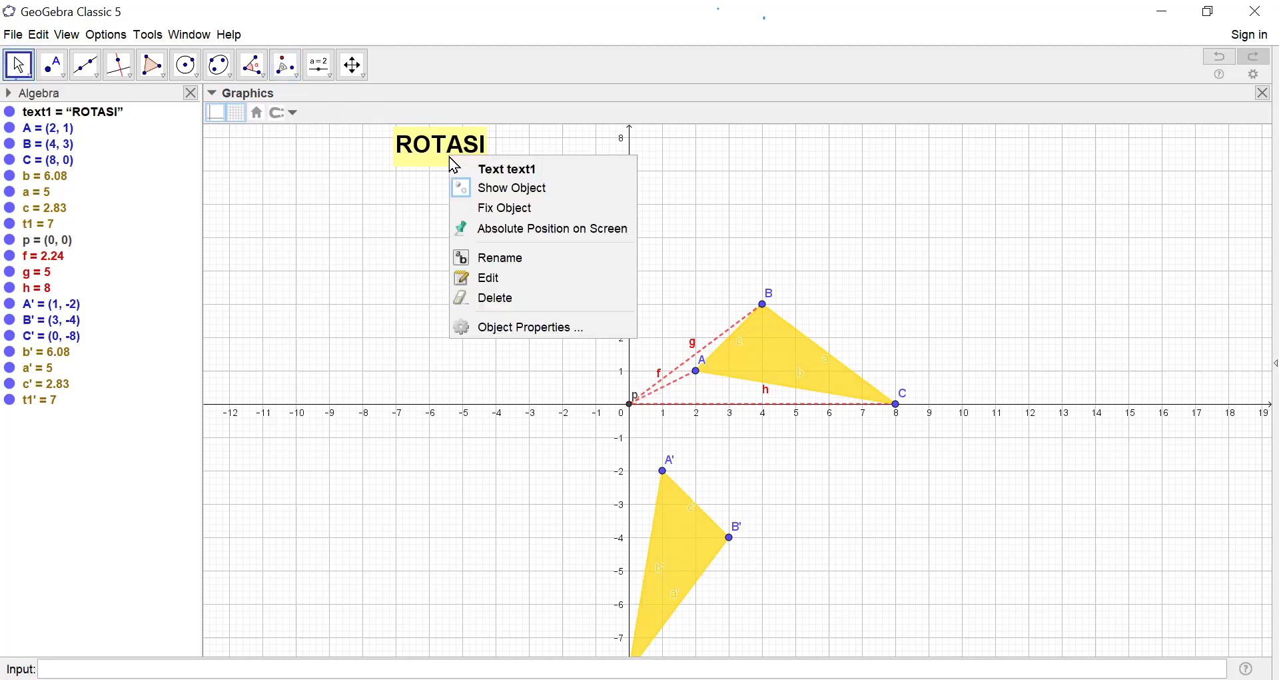
left_click(469, 210)
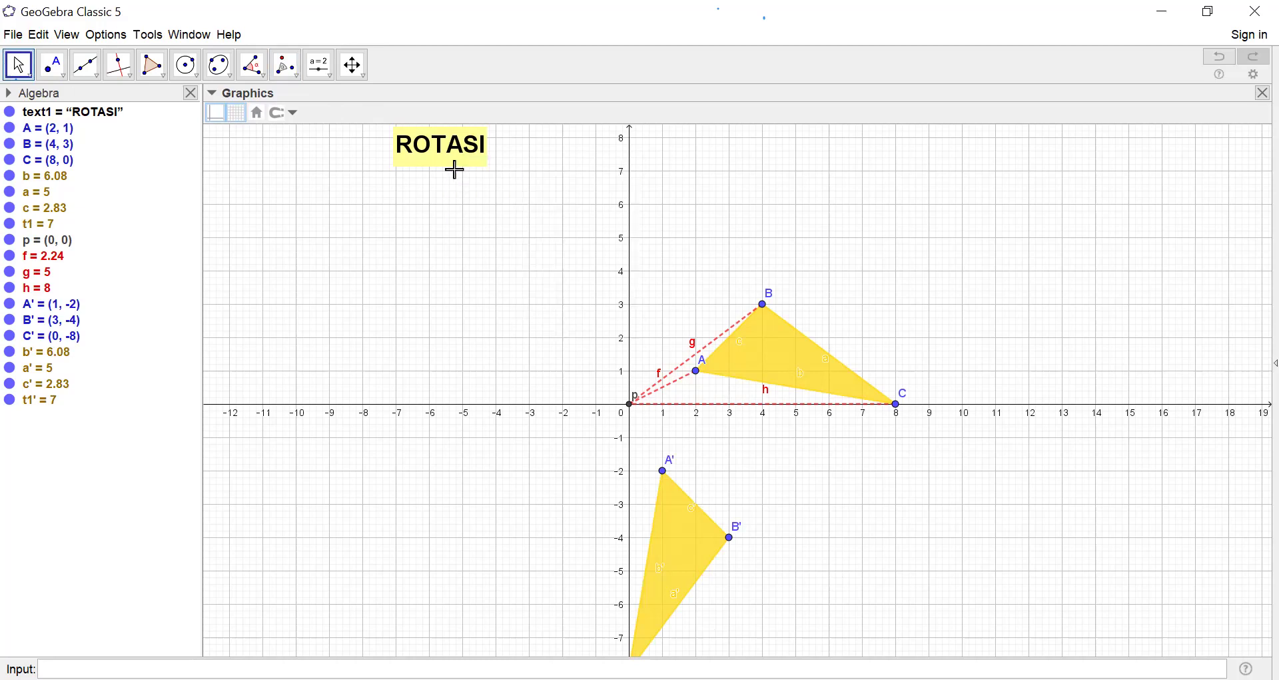
right_click(457, 164)
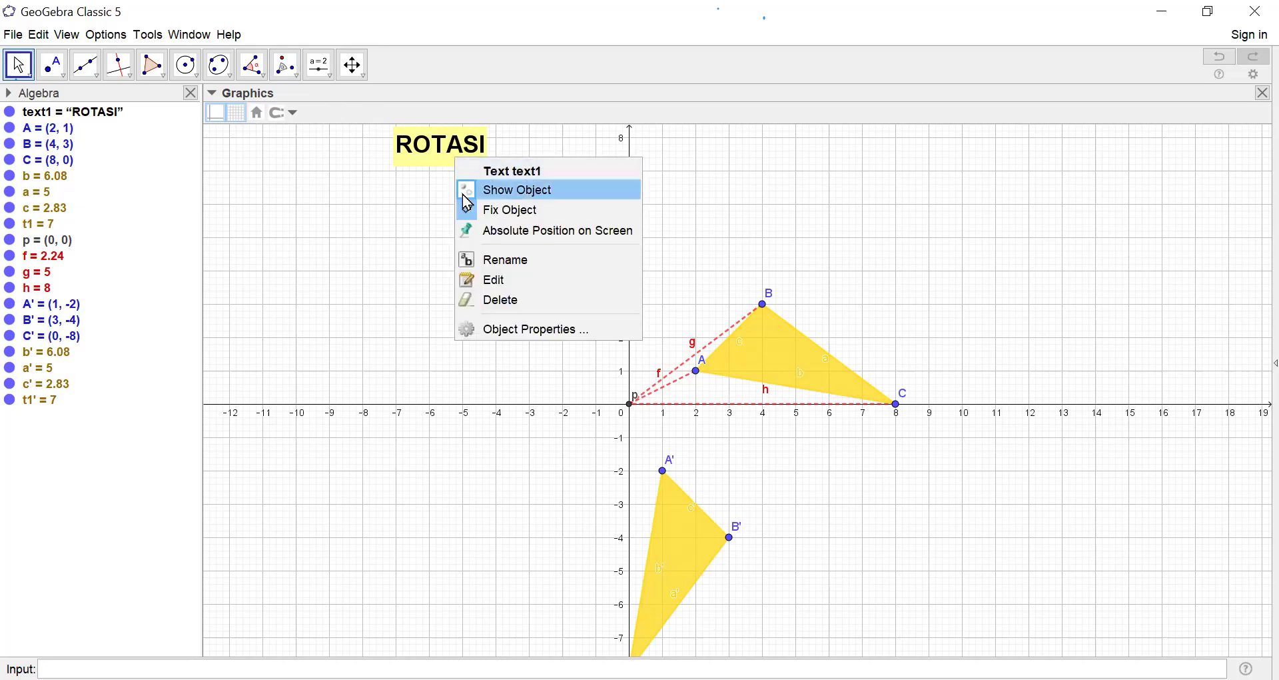
left_click(473, 231)
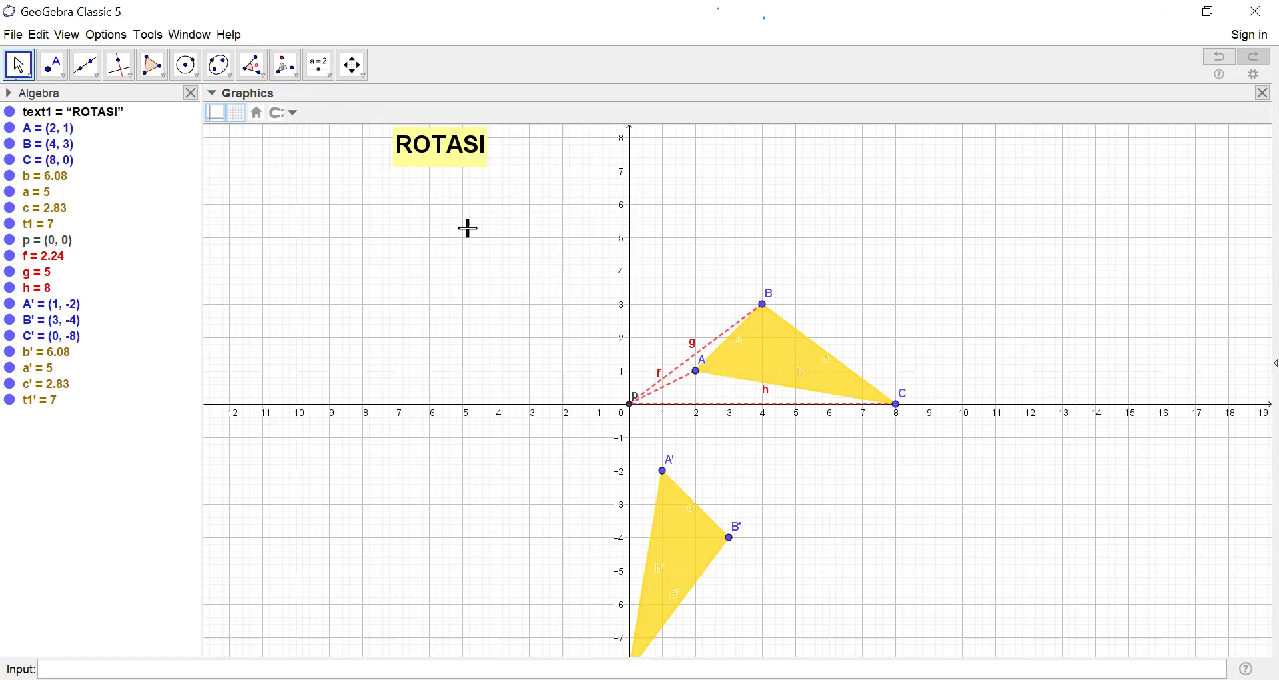
Draw segments from centre p to each rotated vertex A', B' and C'
left_click_drag(1011, 361, 1022, 292)
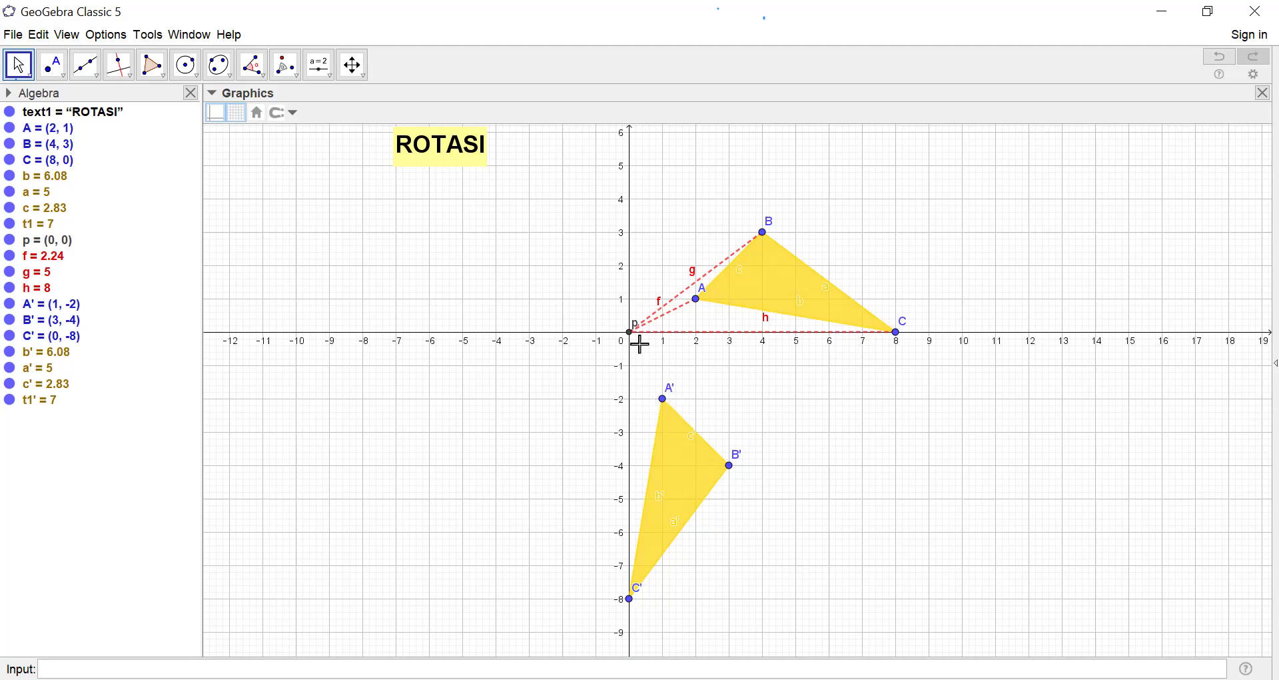
left_click(82, 72)
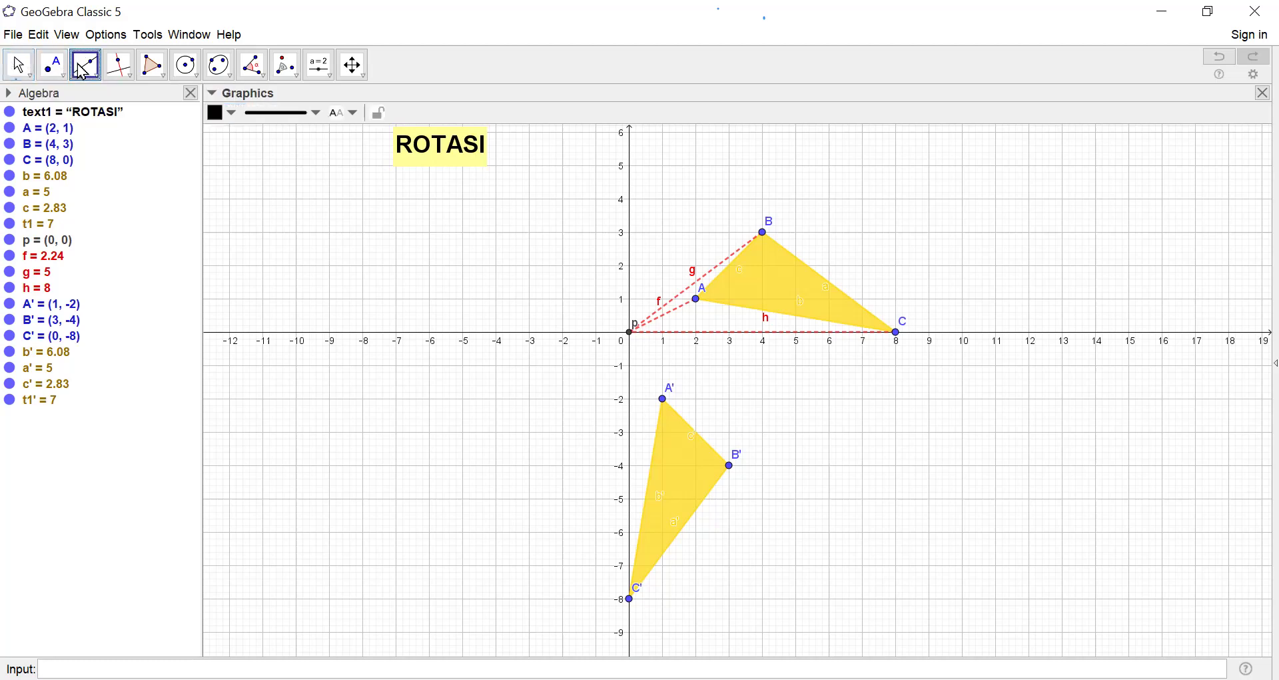
left_click(80, 72)
left_click(85, 124)
left_click(630, 332)
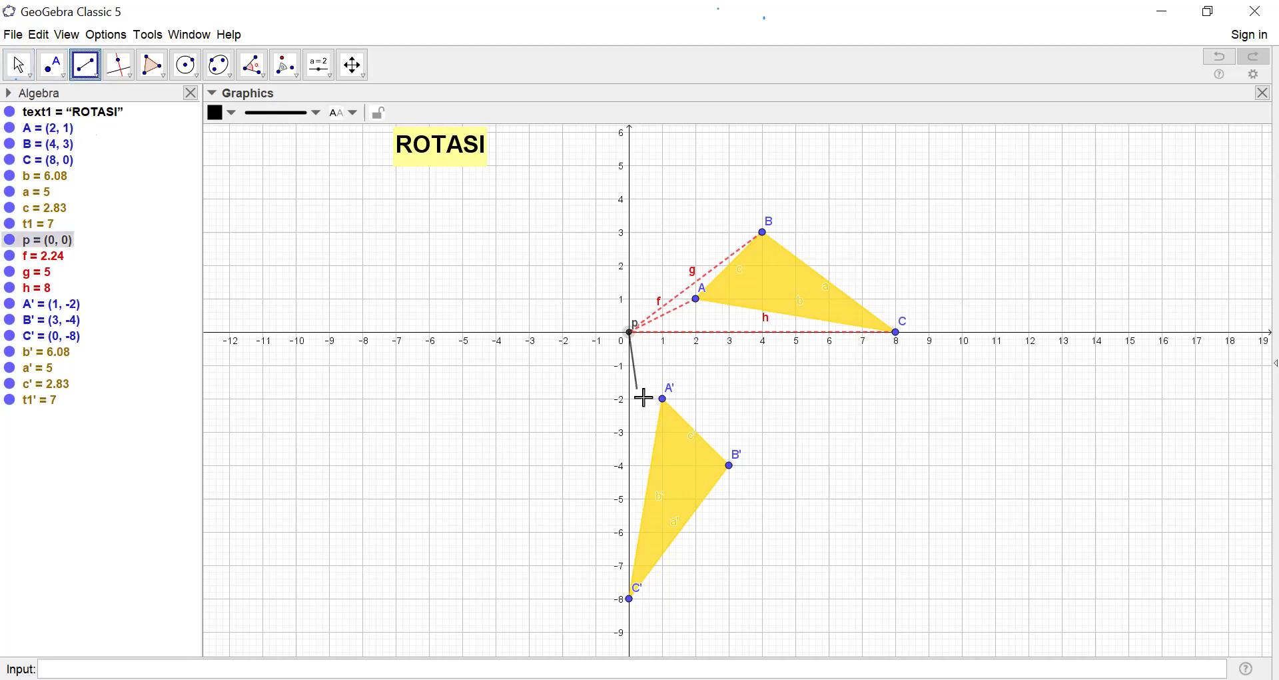
left_click(664, 409)
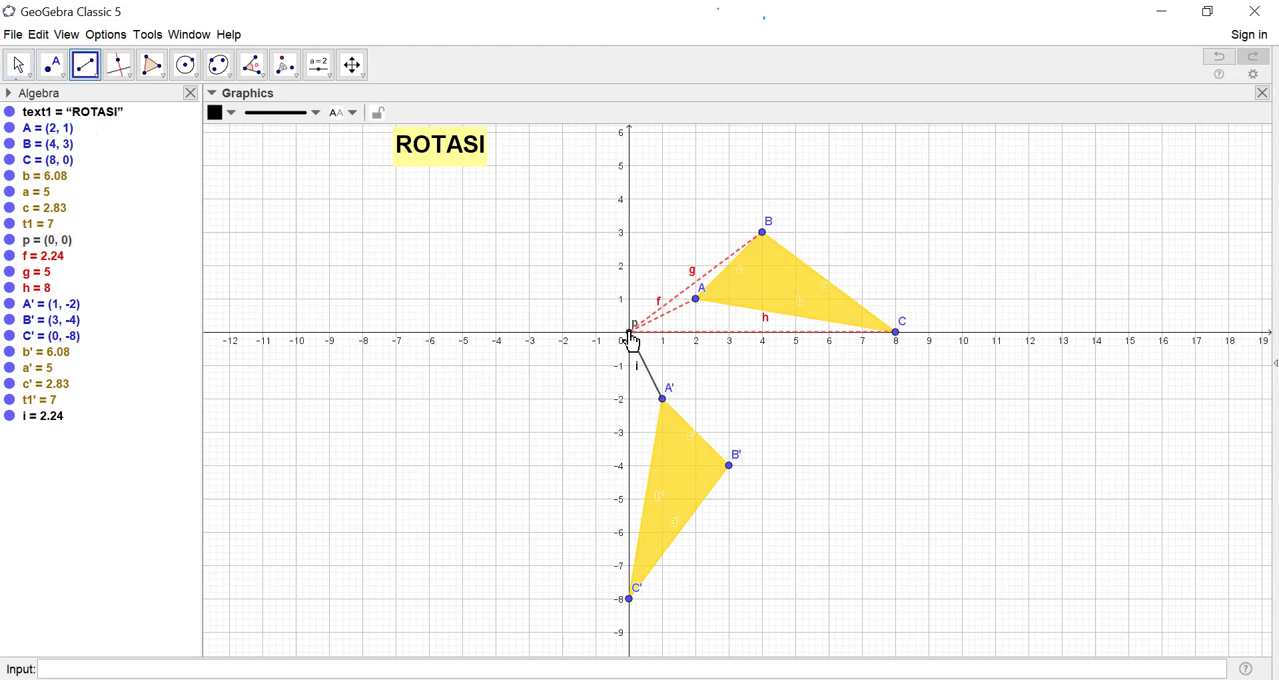
left_click(630, 331)
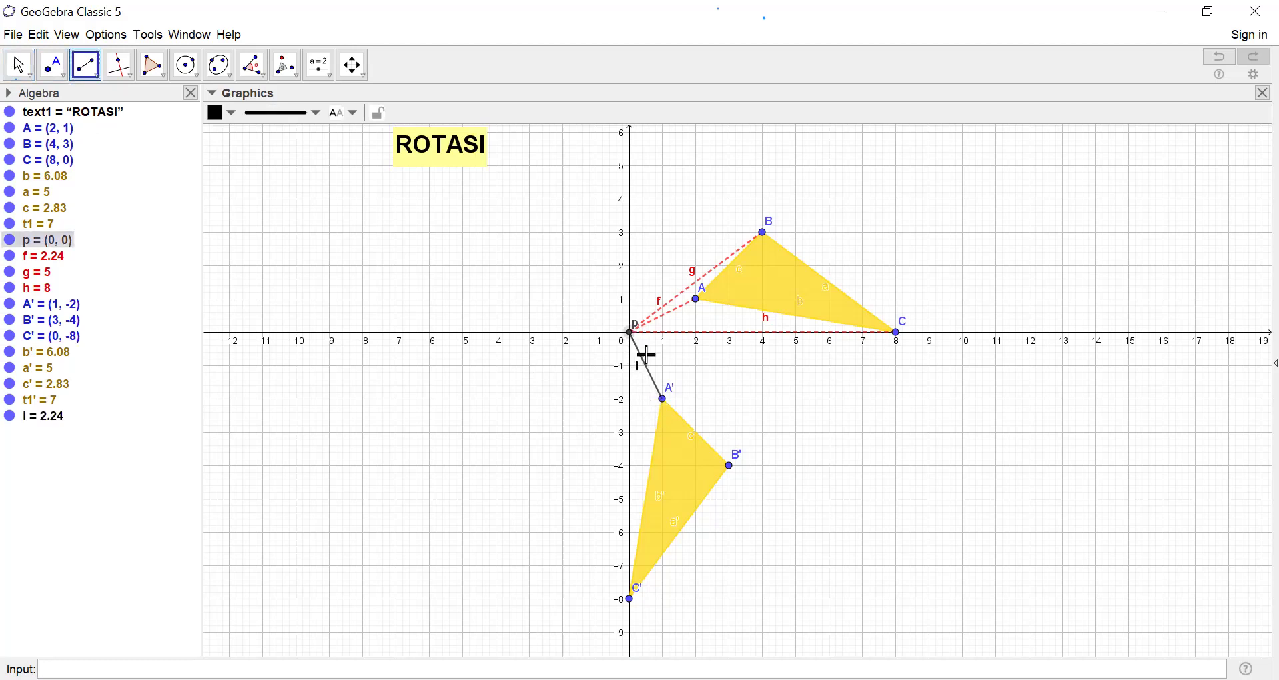
left_click(731, 475)
left_click(630, 332)
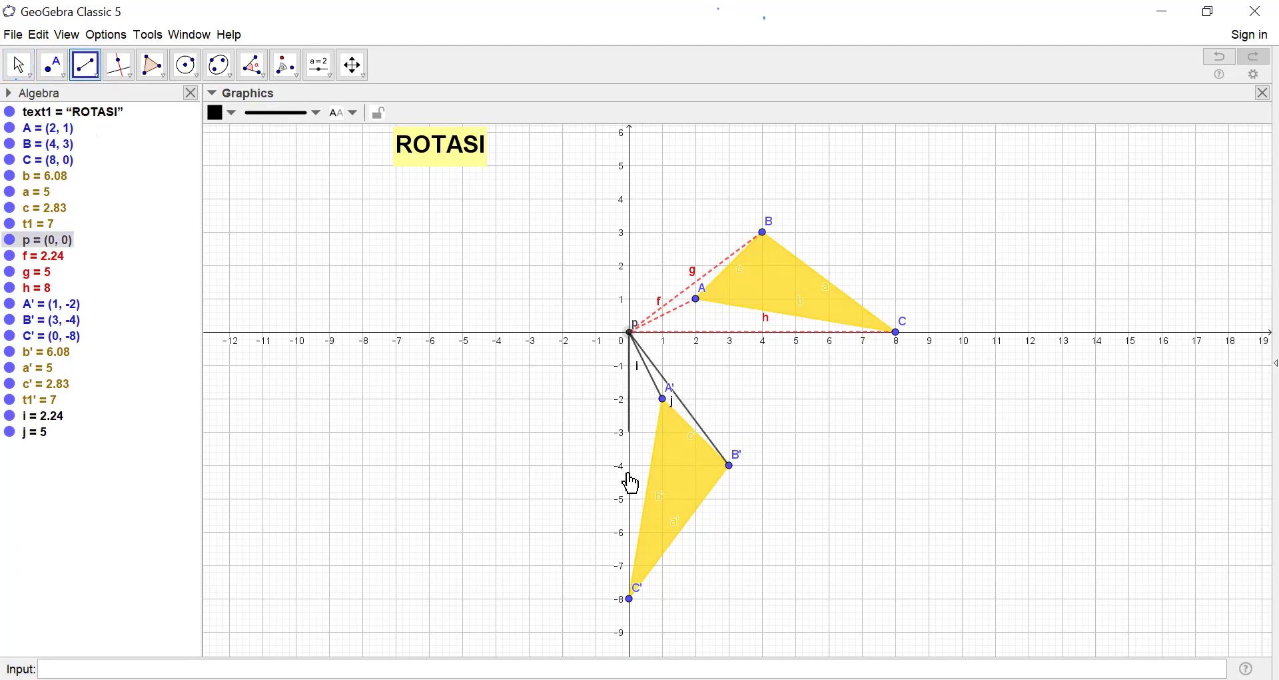
left_click(631, 601)
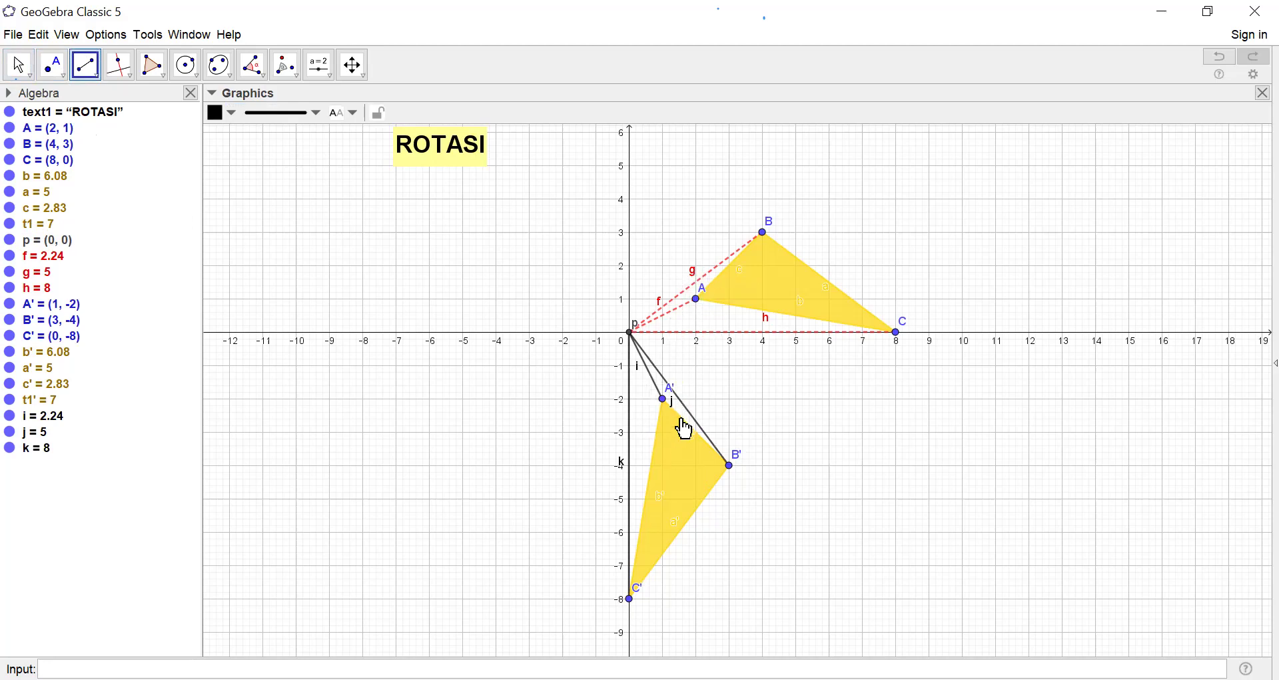
left_click(663, 376)
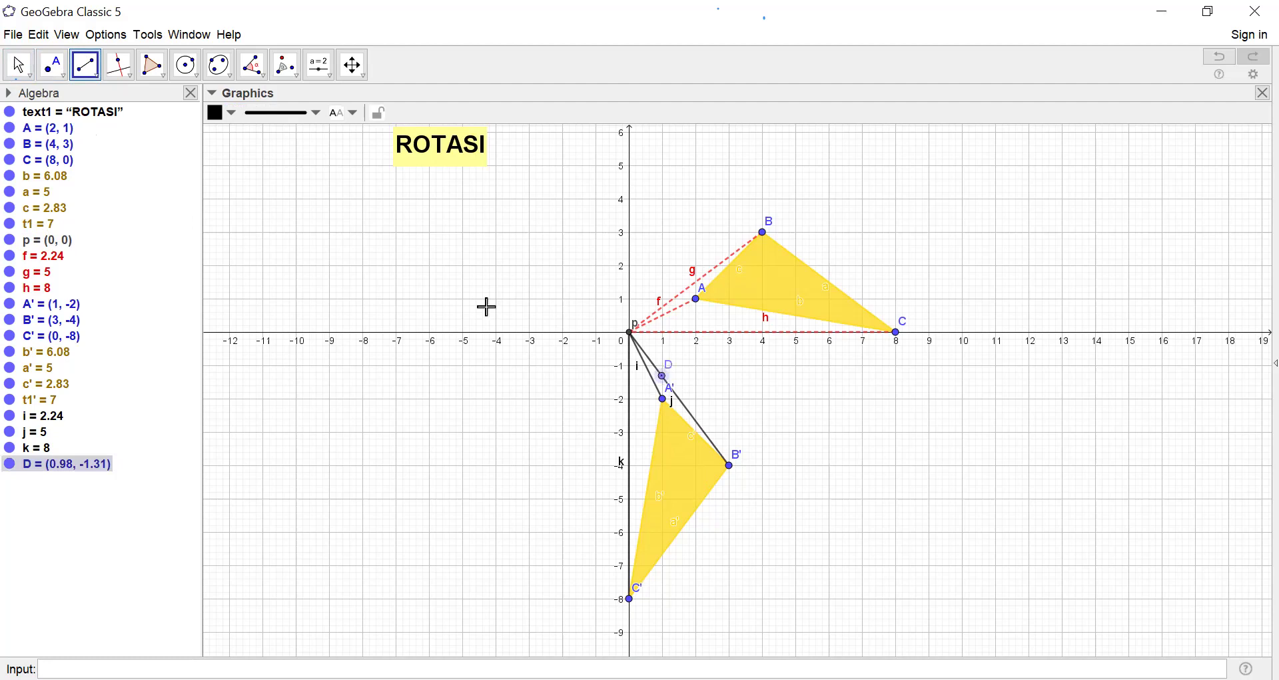
left_click(20, 68)
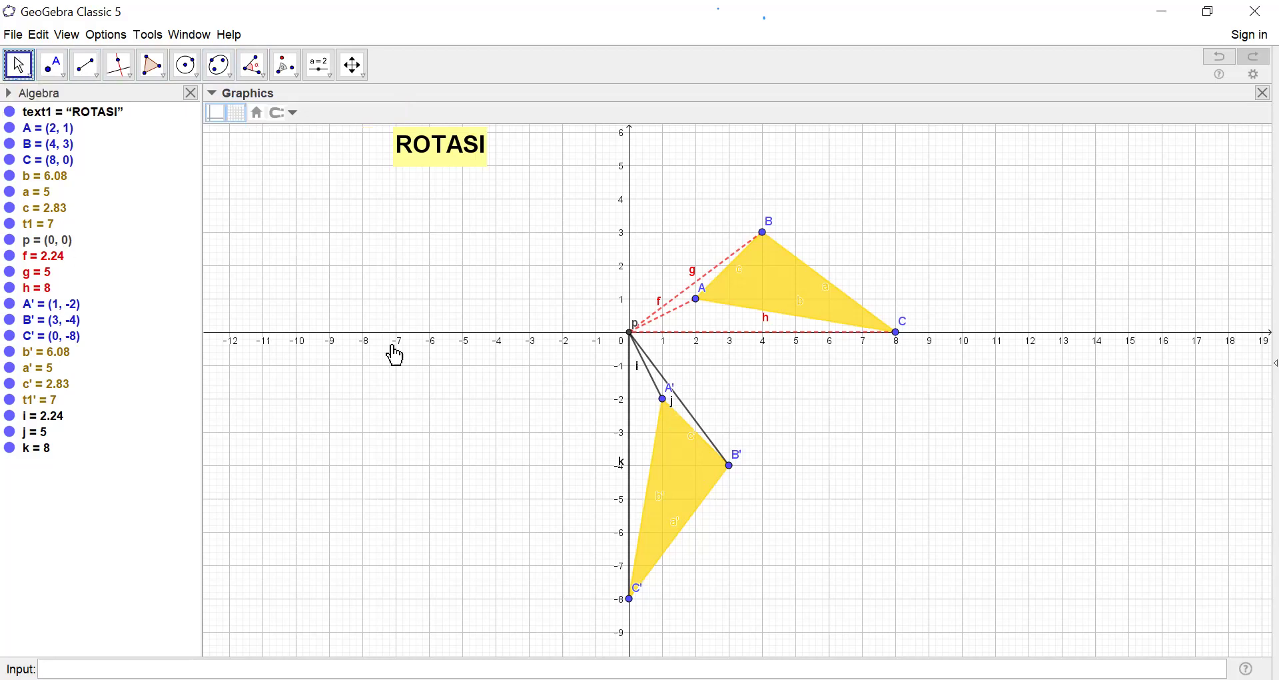
Select segments i, j and k together and set their line style to short dashes
left_click(688, 413)
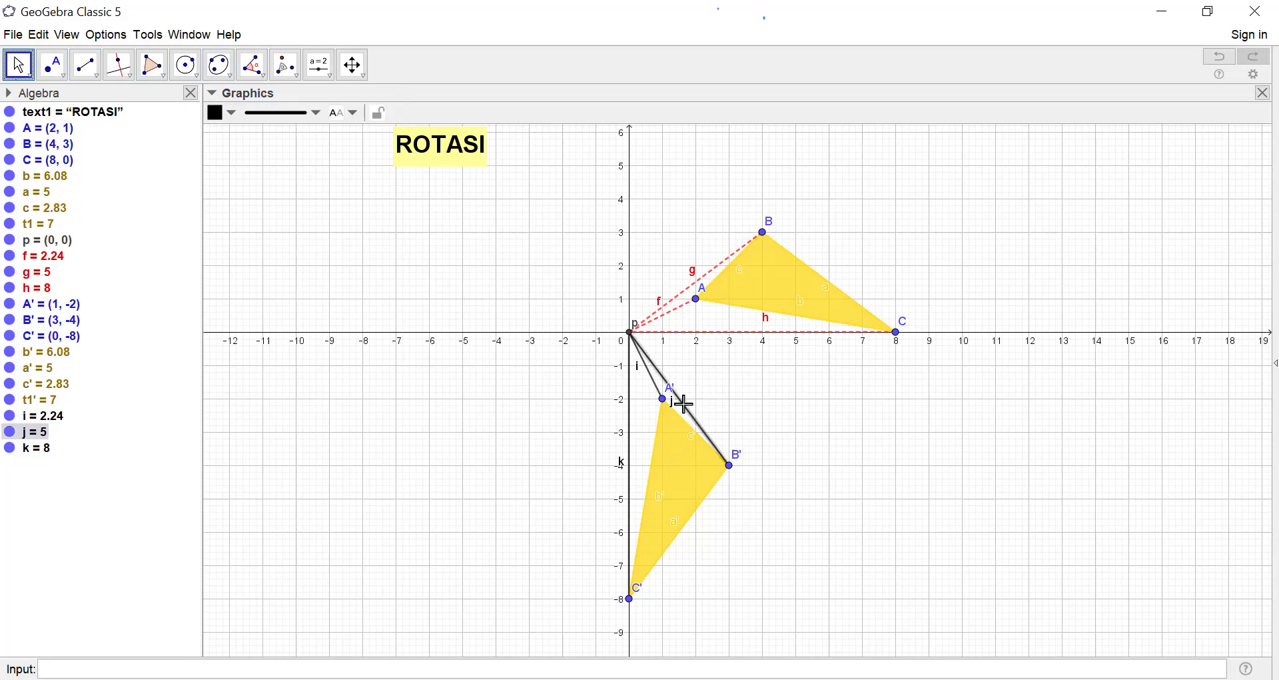
left_click(652, 382, "ctrl")
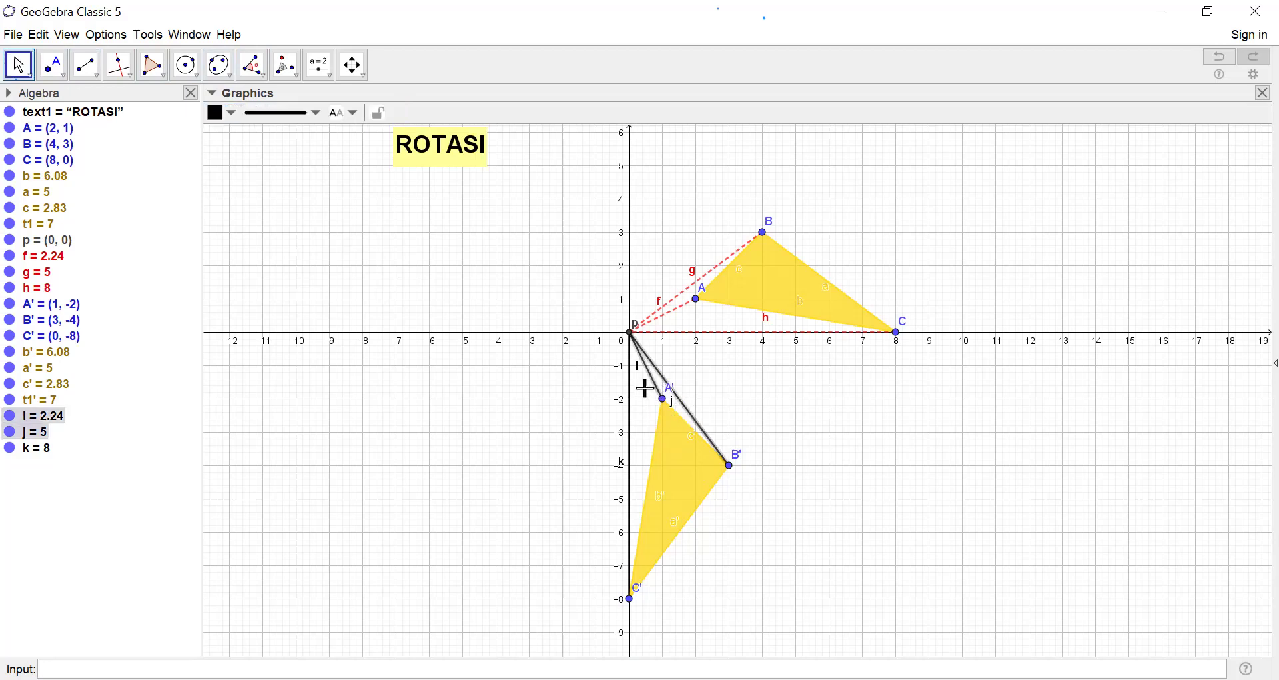
left_click(631, 420, "ctrl")
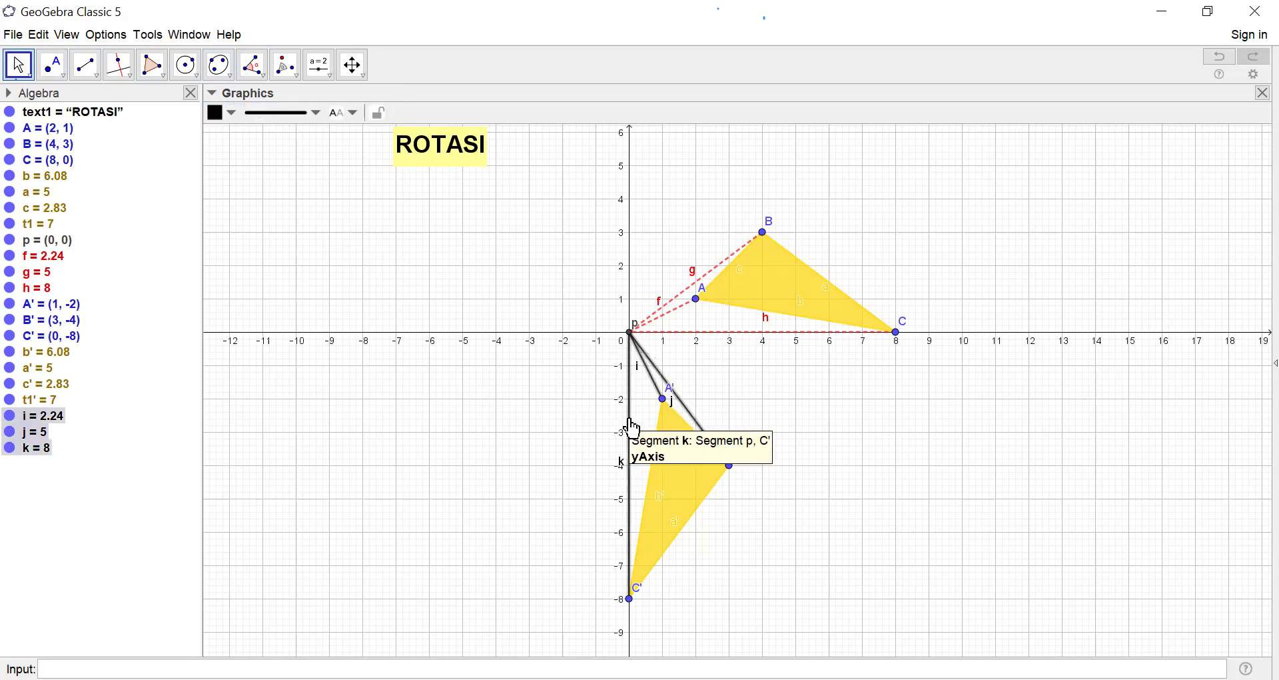
right_click(631, 424)
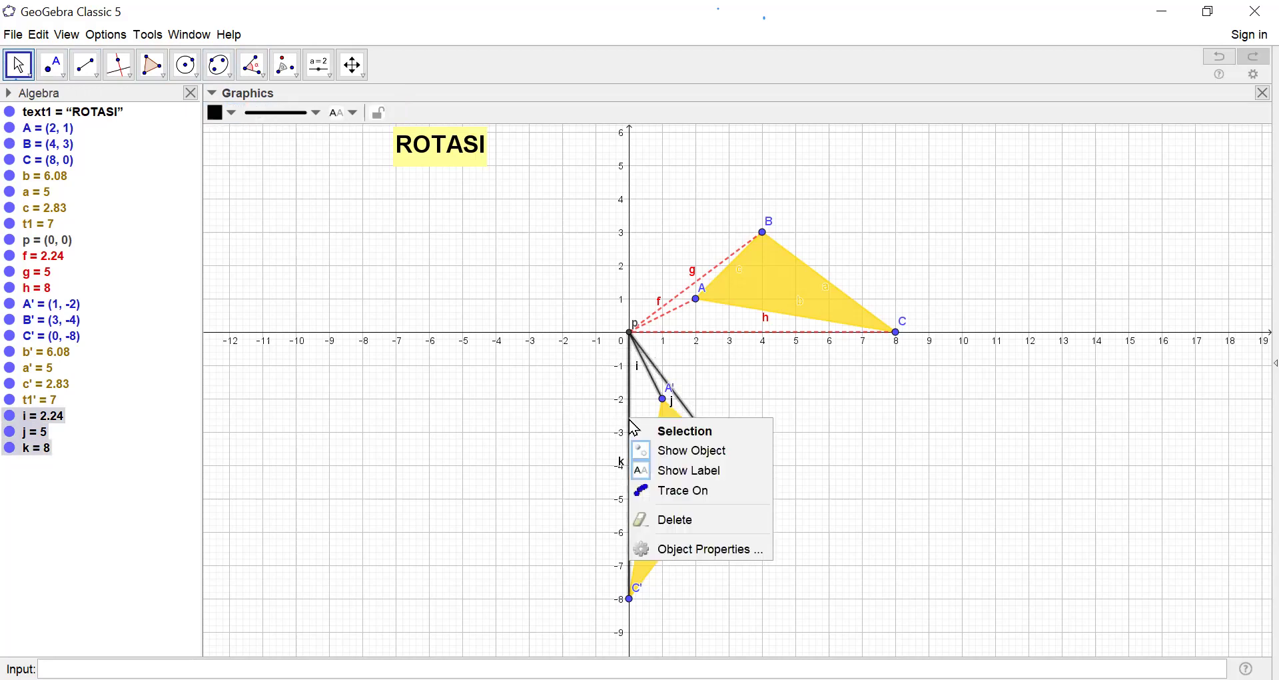
left_click(695, 551)
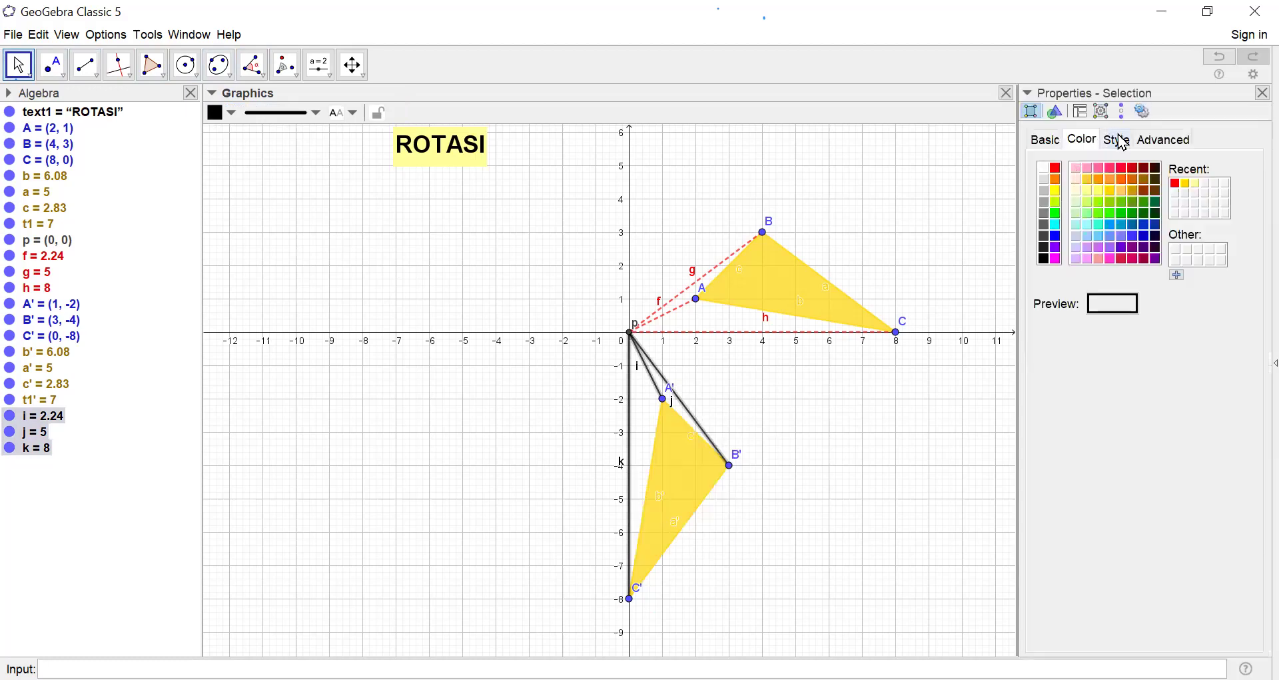
left_click(1123, 141)
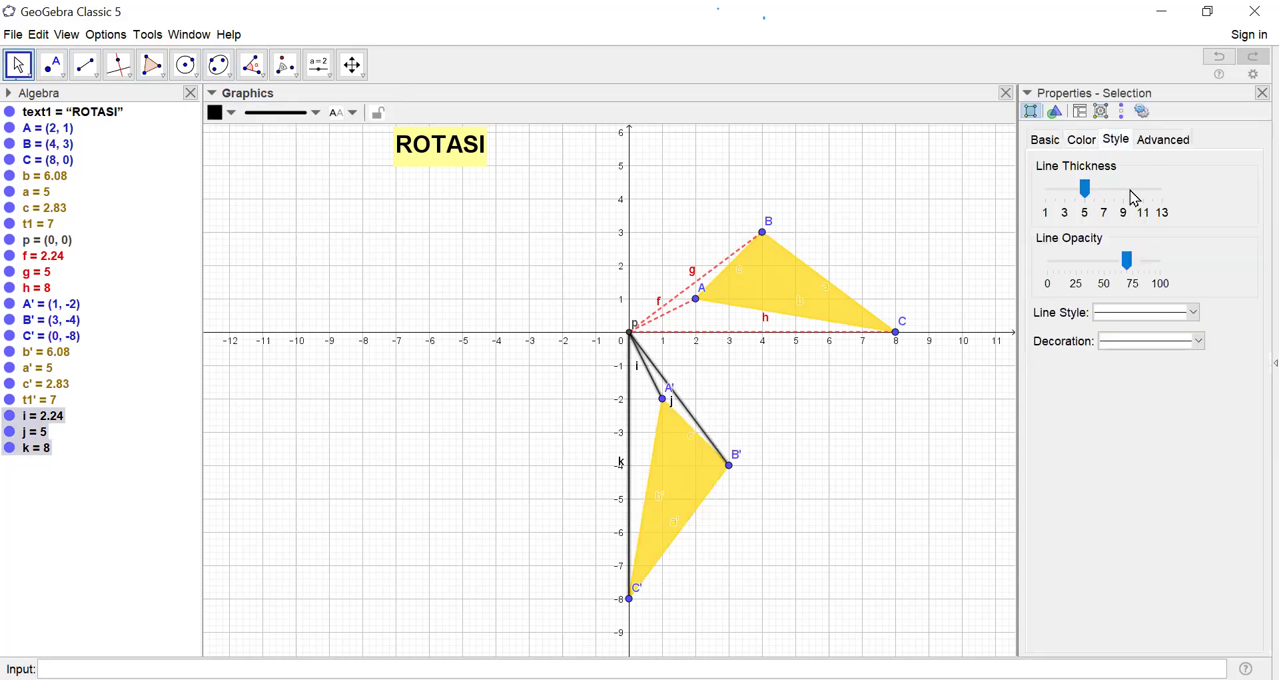
left_click(1139, 318)
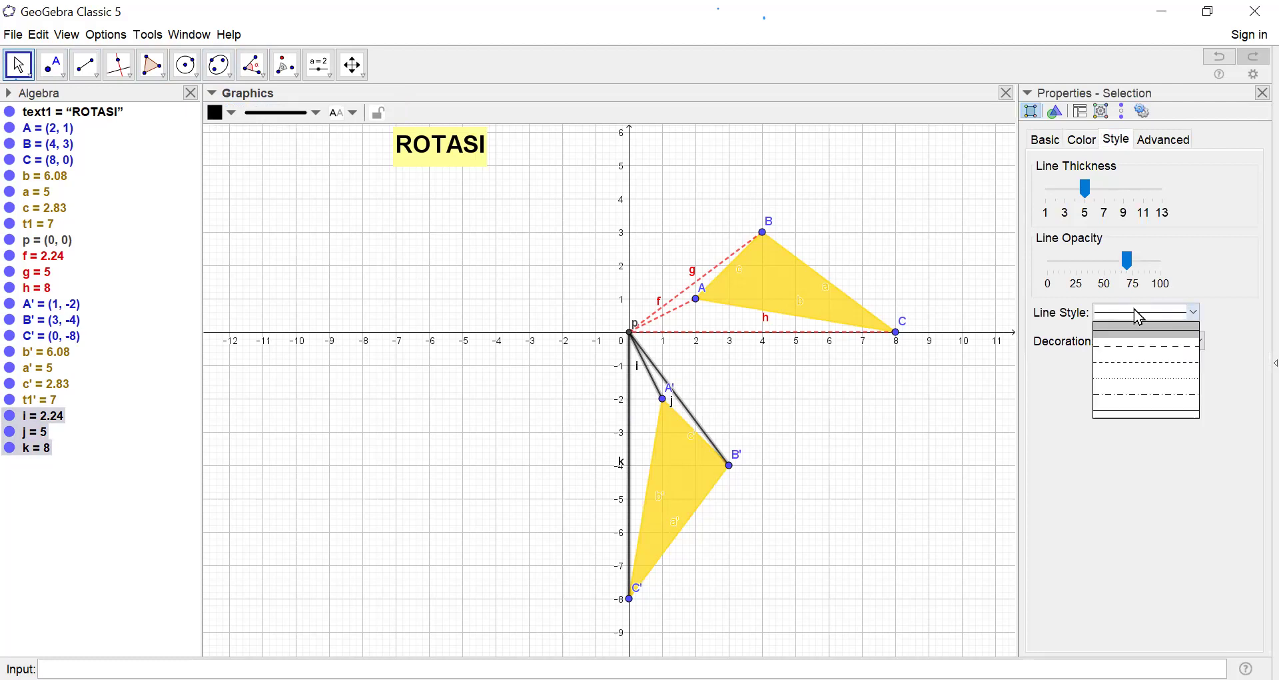
left_click(1144, 365)
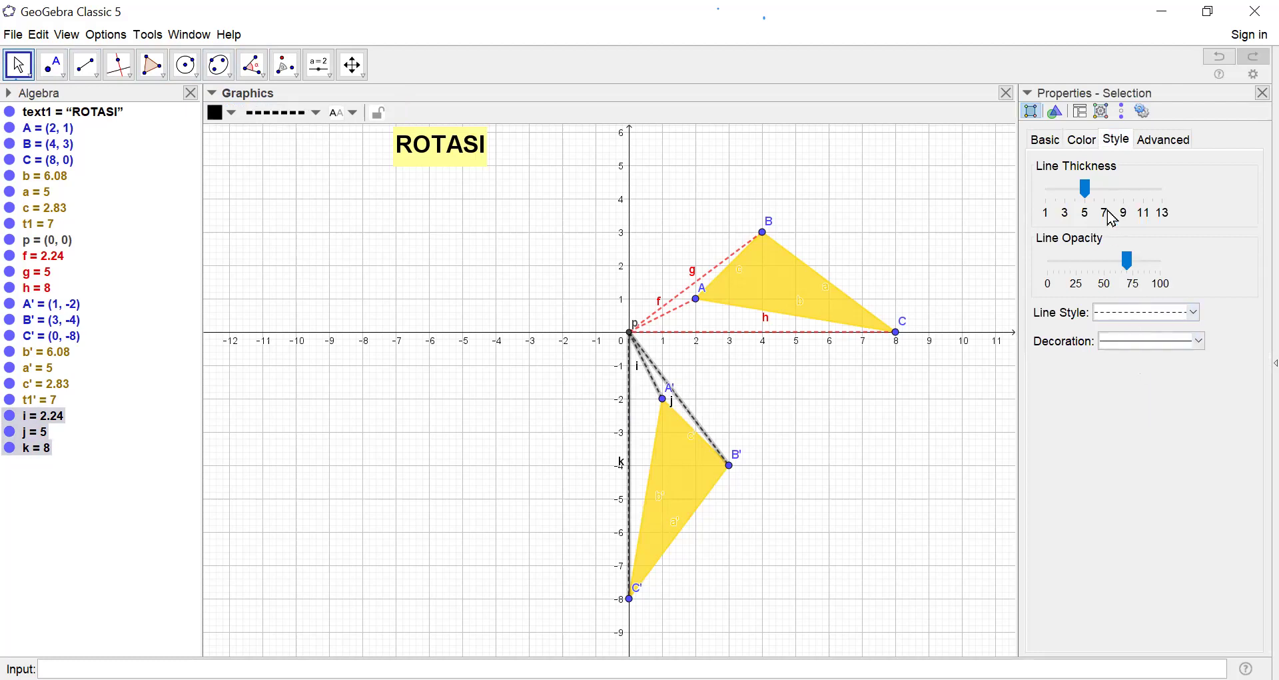
Colour the selected segments i, j and k red, deselect them and close the properties
left_click(1084, 141)
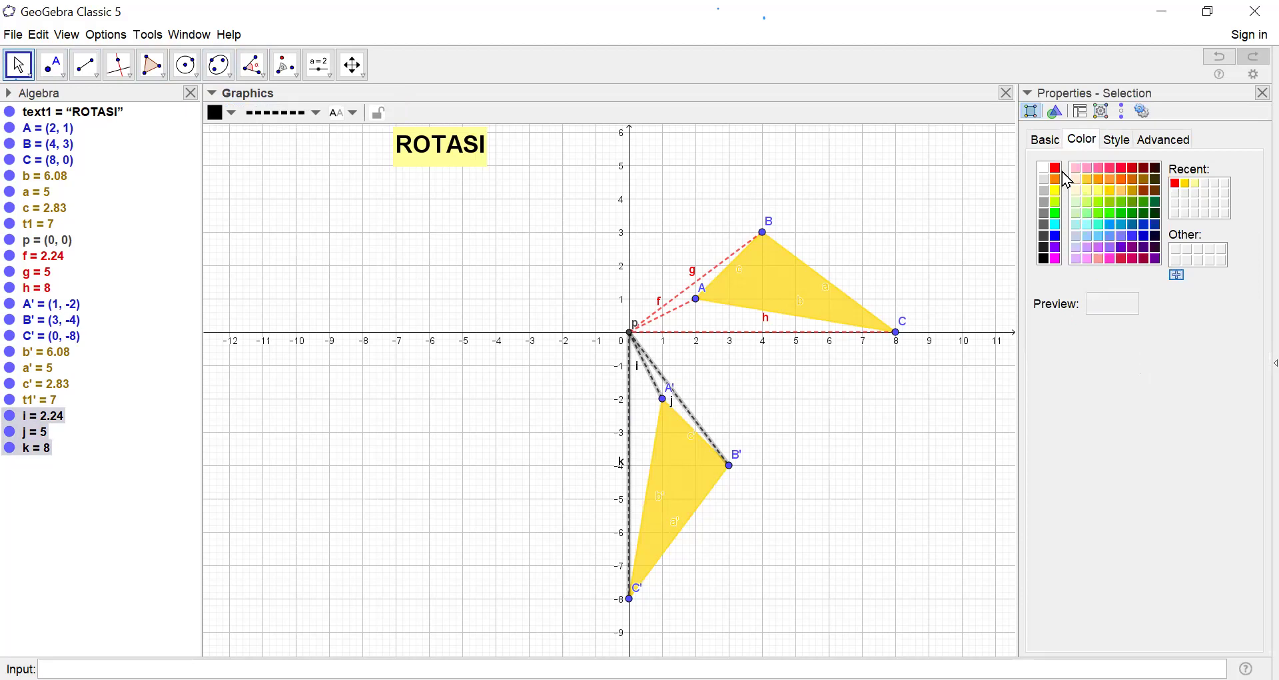
left_click(1055, 168)
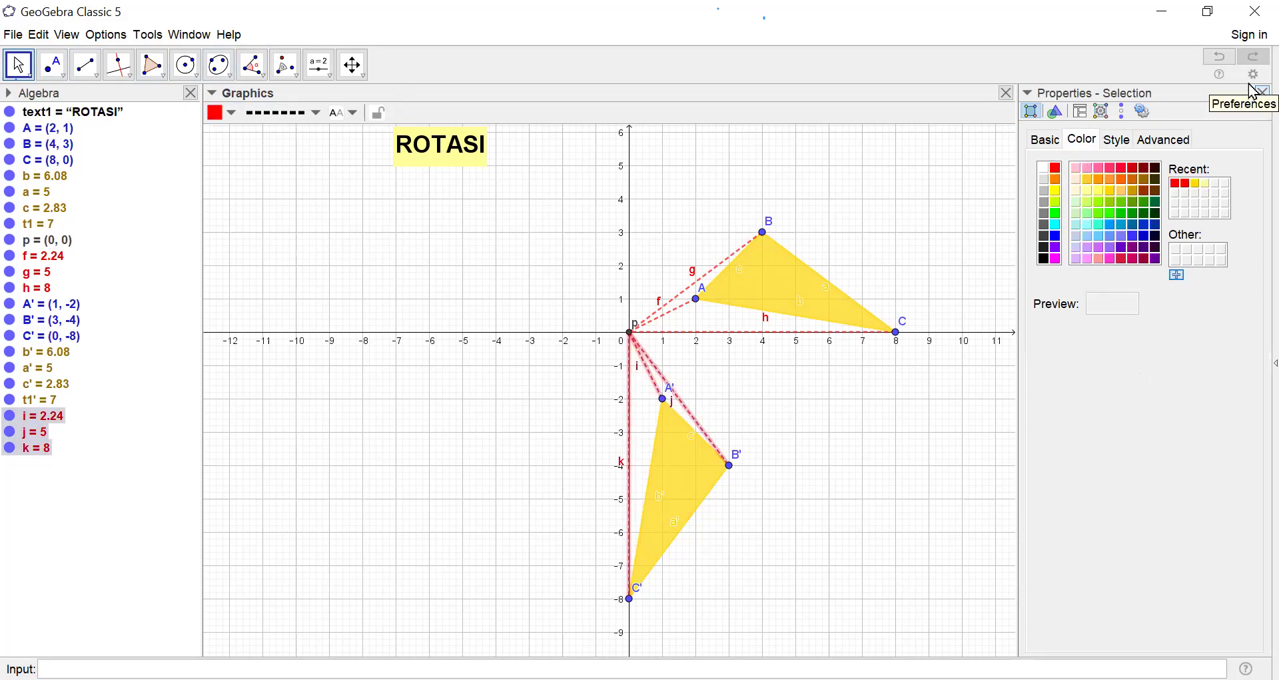
left_click(981, 264)
left_click(1252, 86)
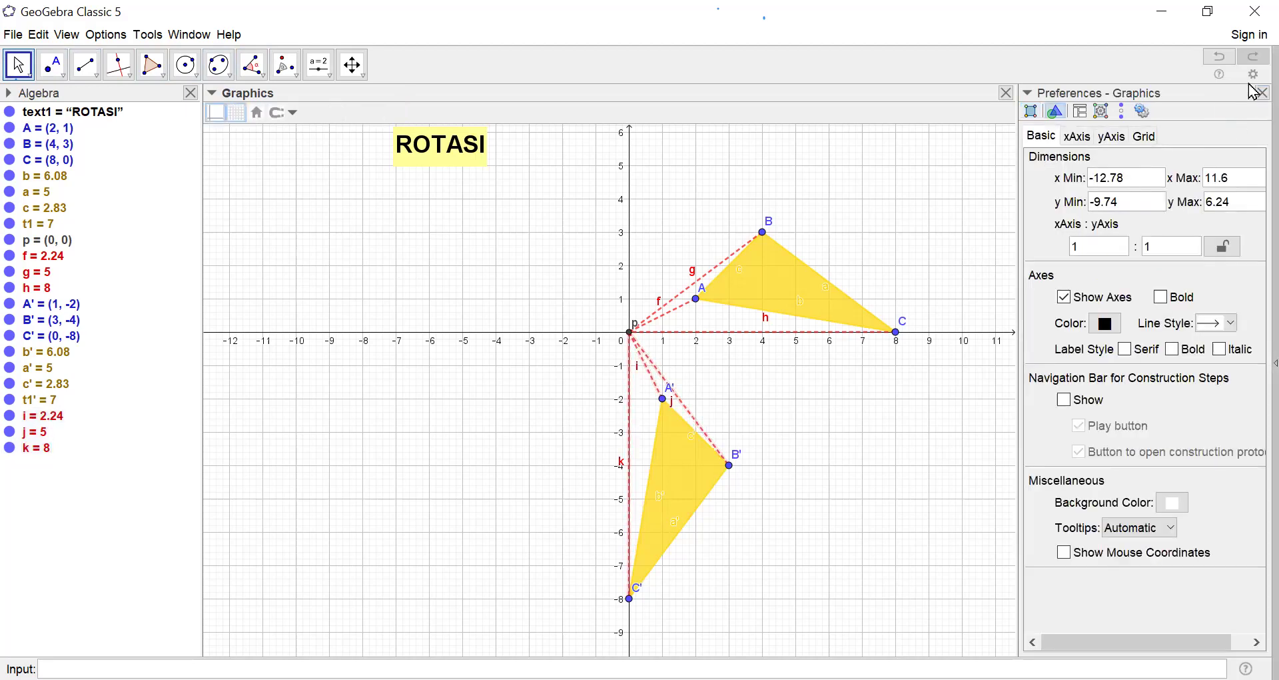
left_click(1262, 94)
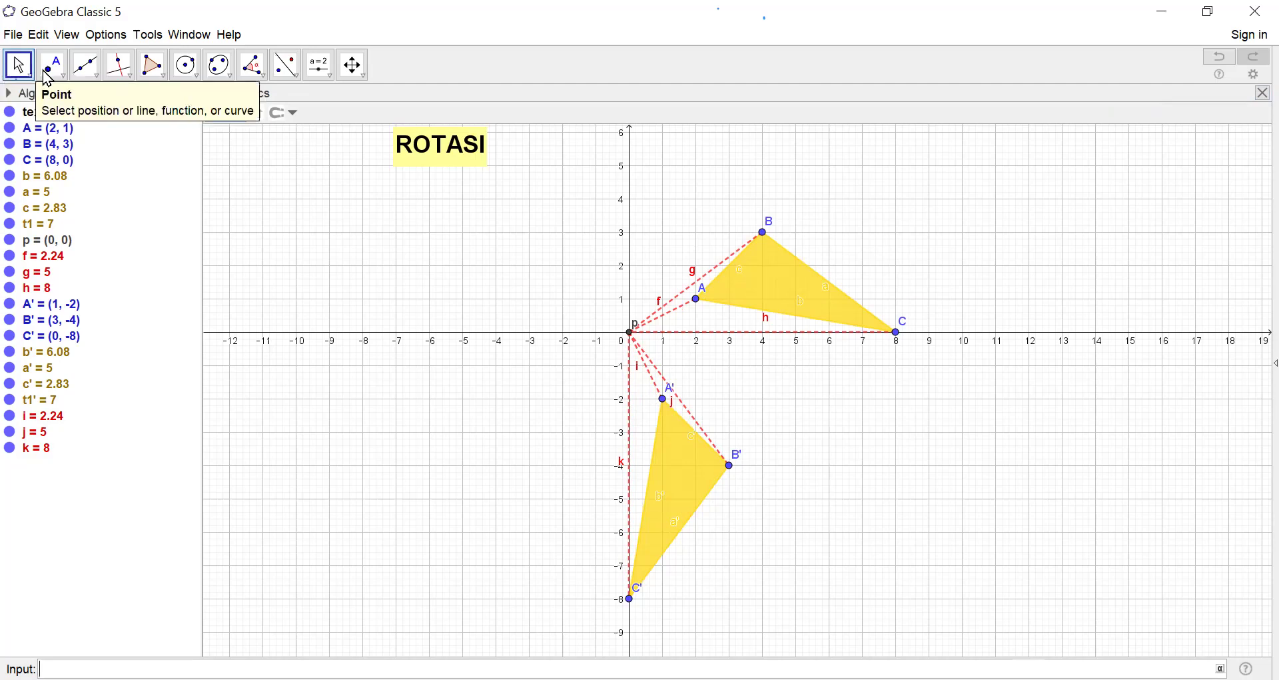
Draw a circular arc centred at p from A' to A
left_click(188, 73)
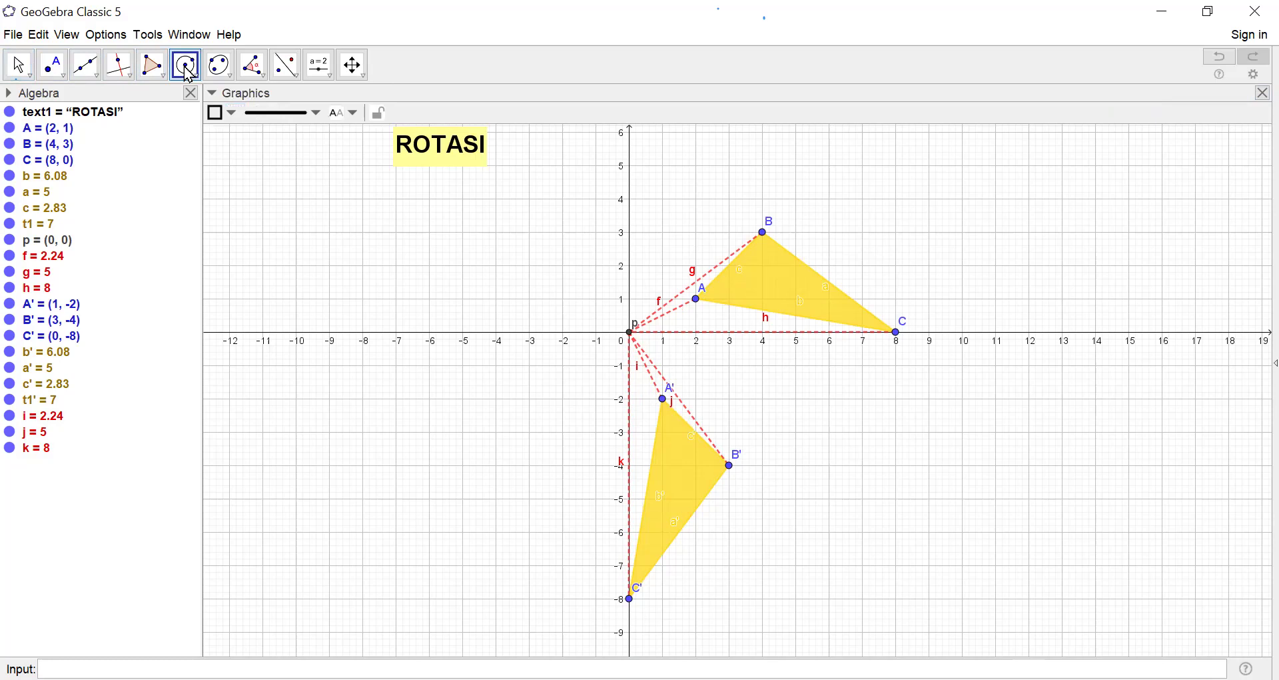
left_click(187, 74)
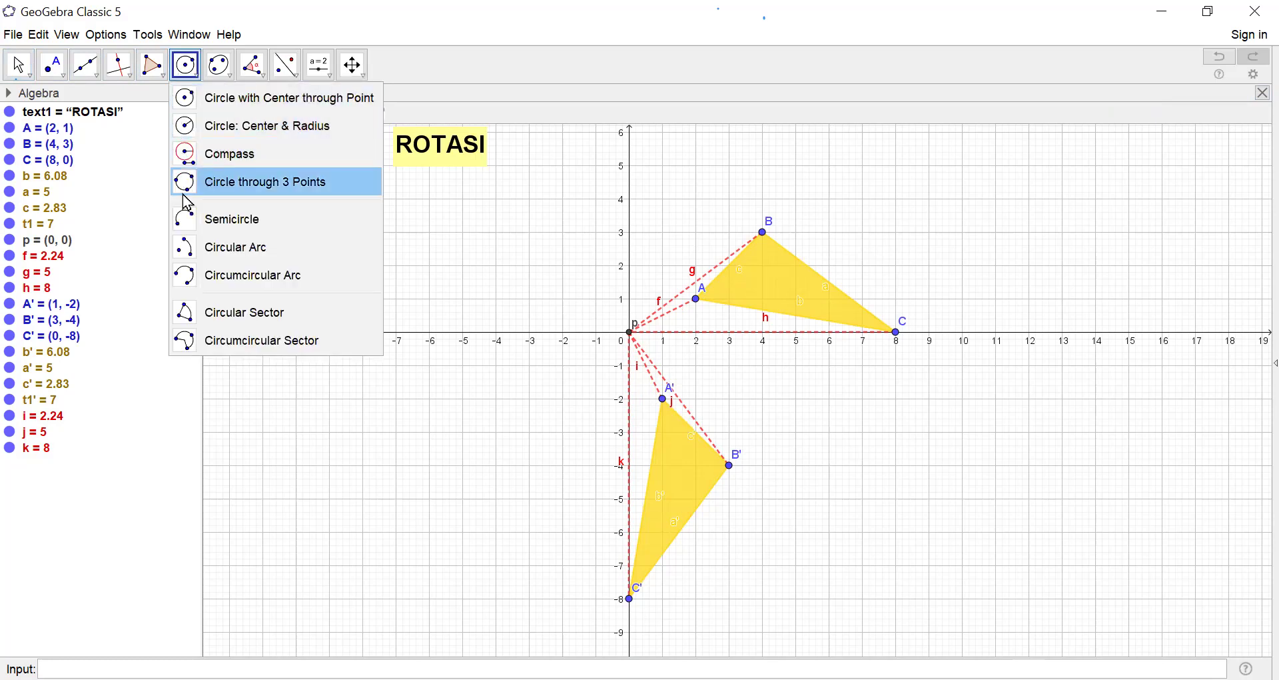
left_click(192, 252)
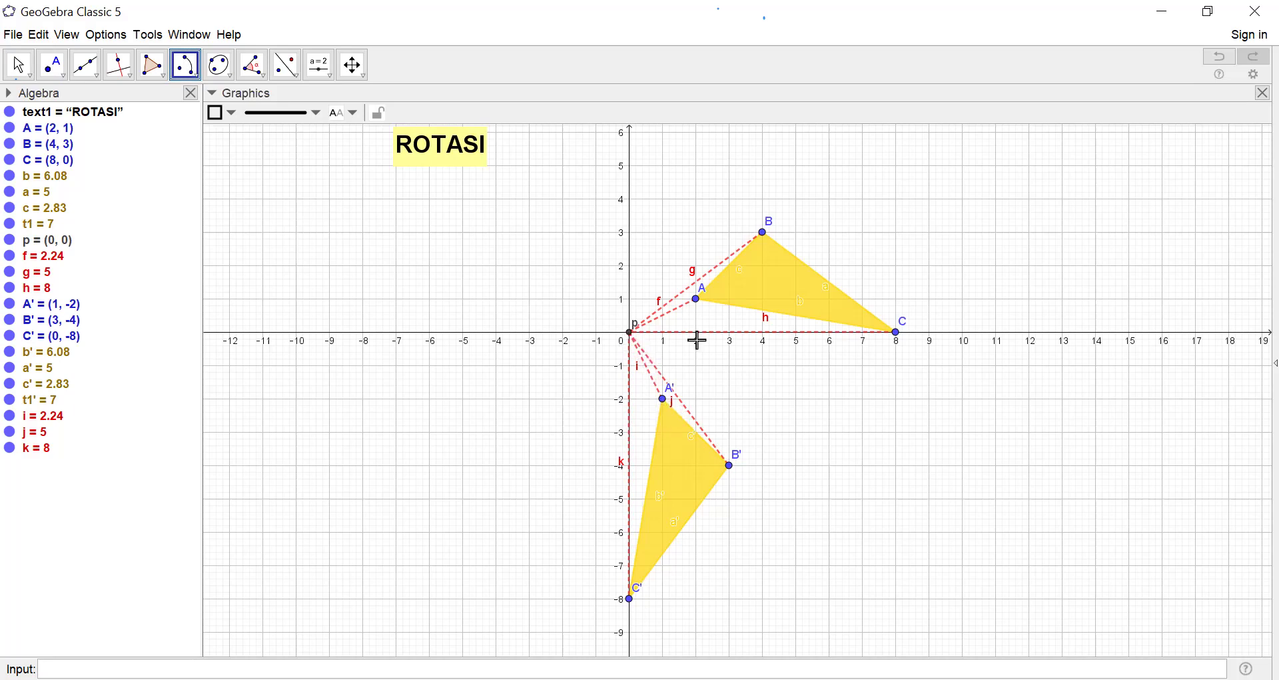
left_click(631, 335)
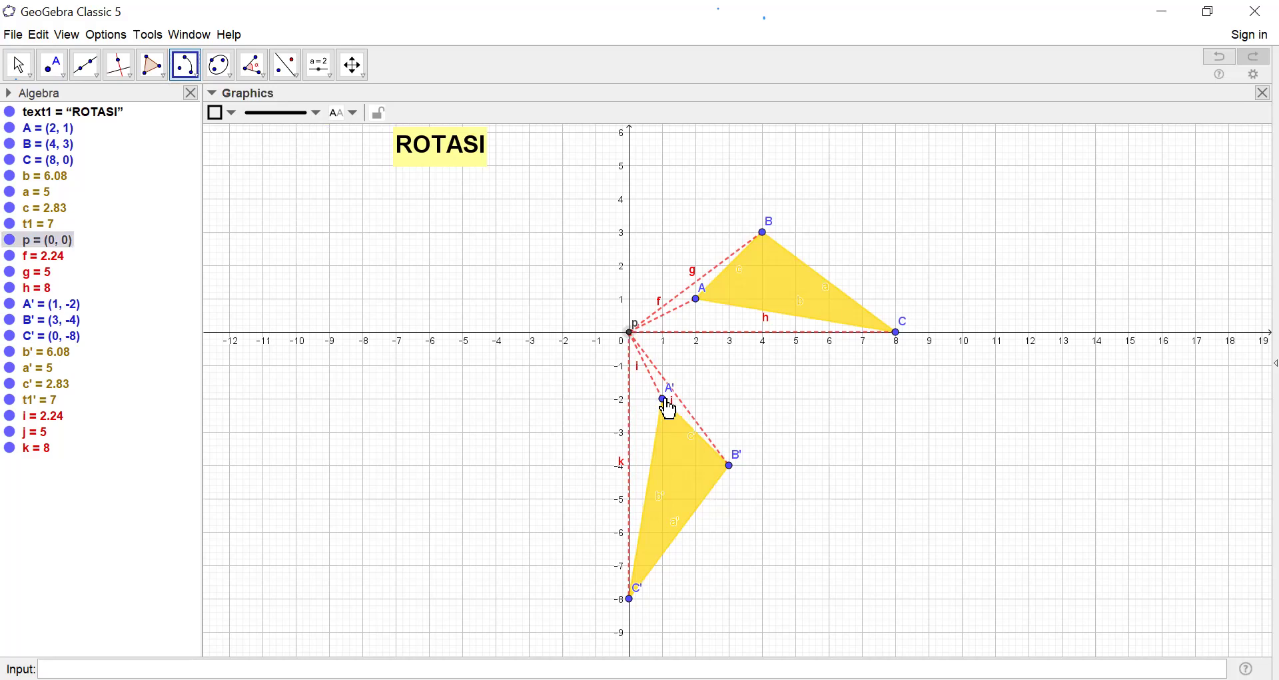
left_click(666, 400)
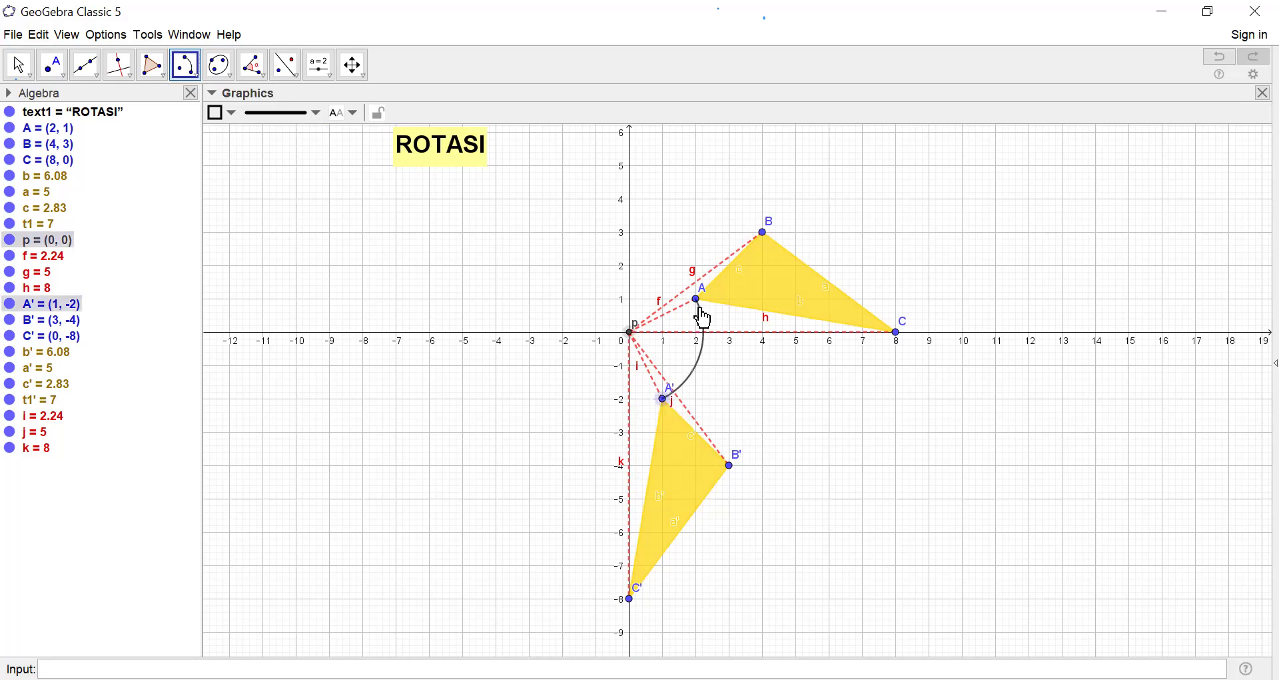
left_click(702, 309)
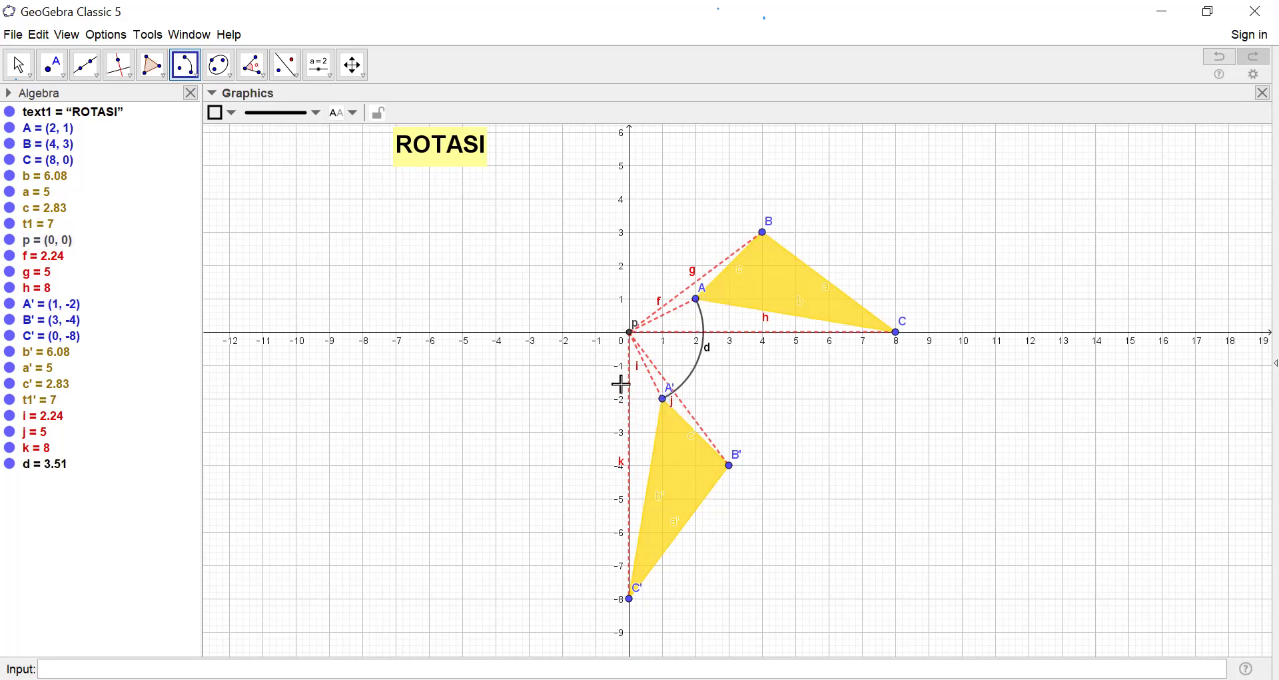
Draw two more circular arcs centred at p, from B' to B and from C' to C
left_click(632, 335)
left_click(732, 468)
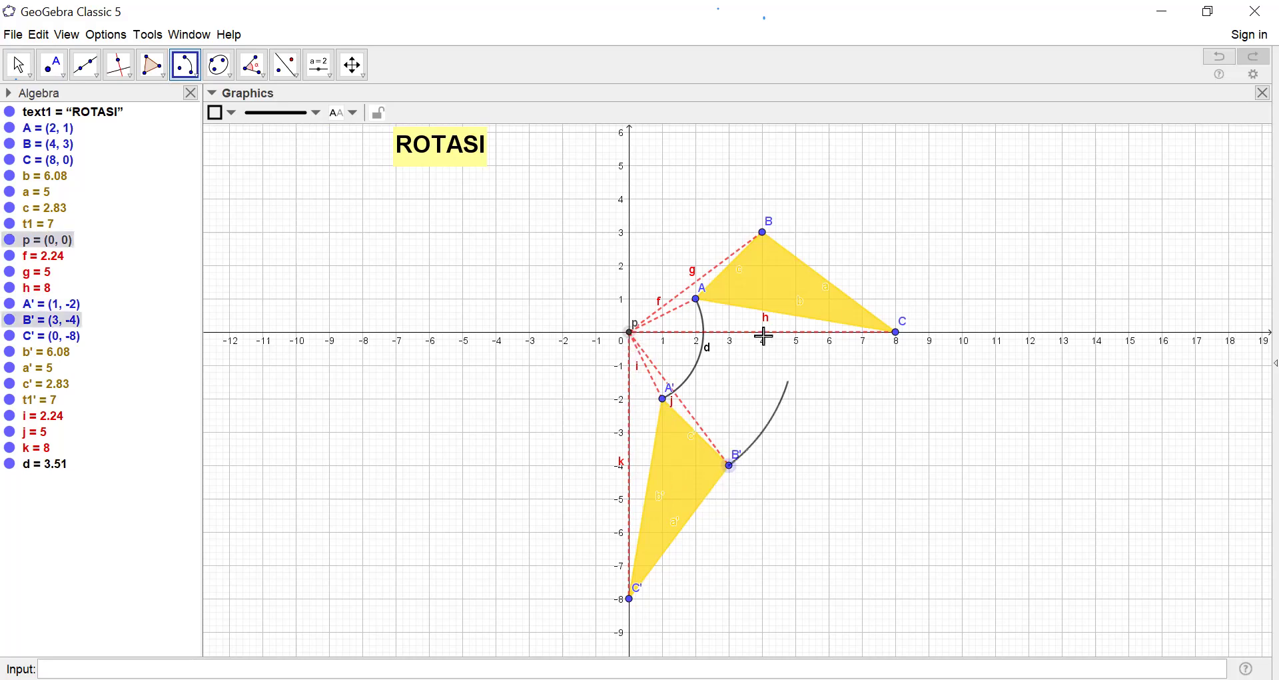
left_click(763, 235)
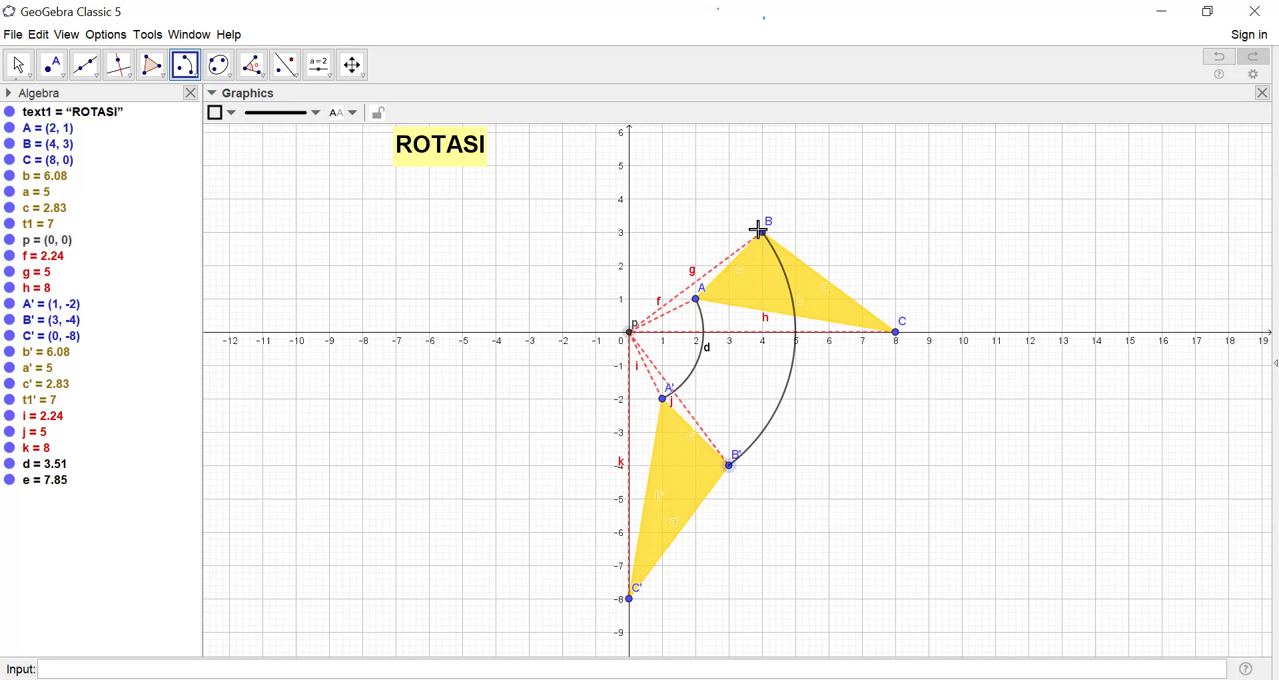
left_click(632, 335)
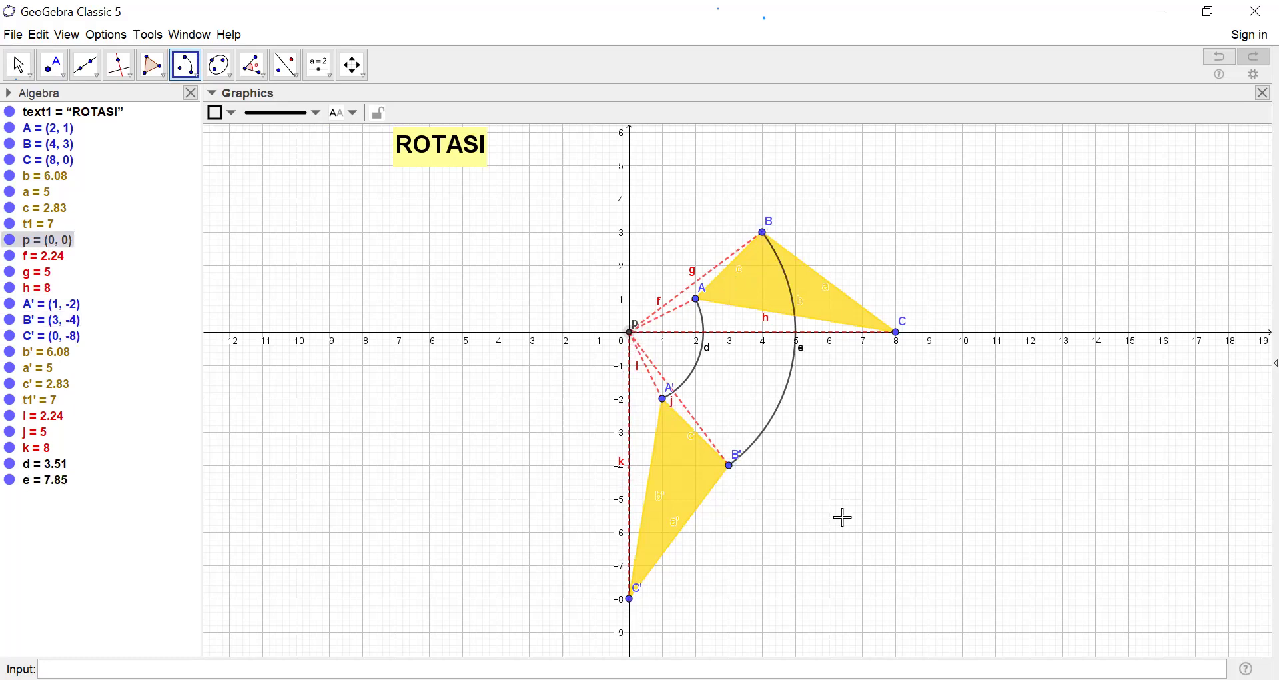
left_click(628, 332)
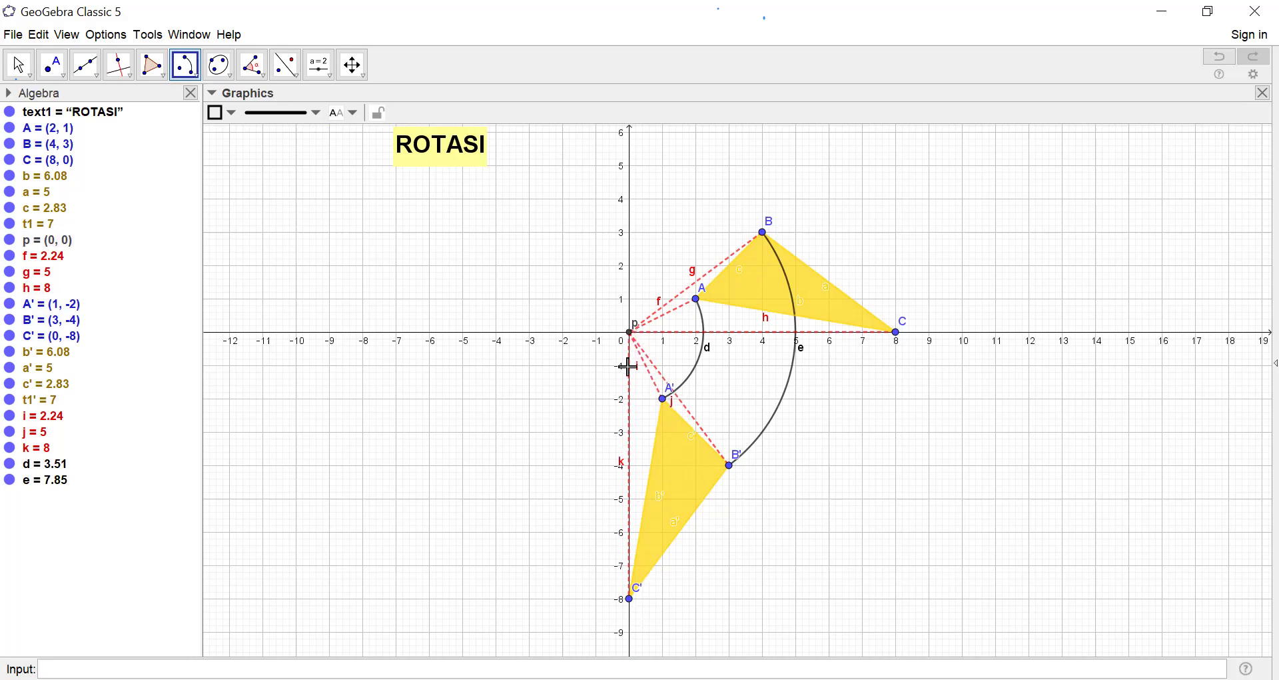
left_click(630, 333)
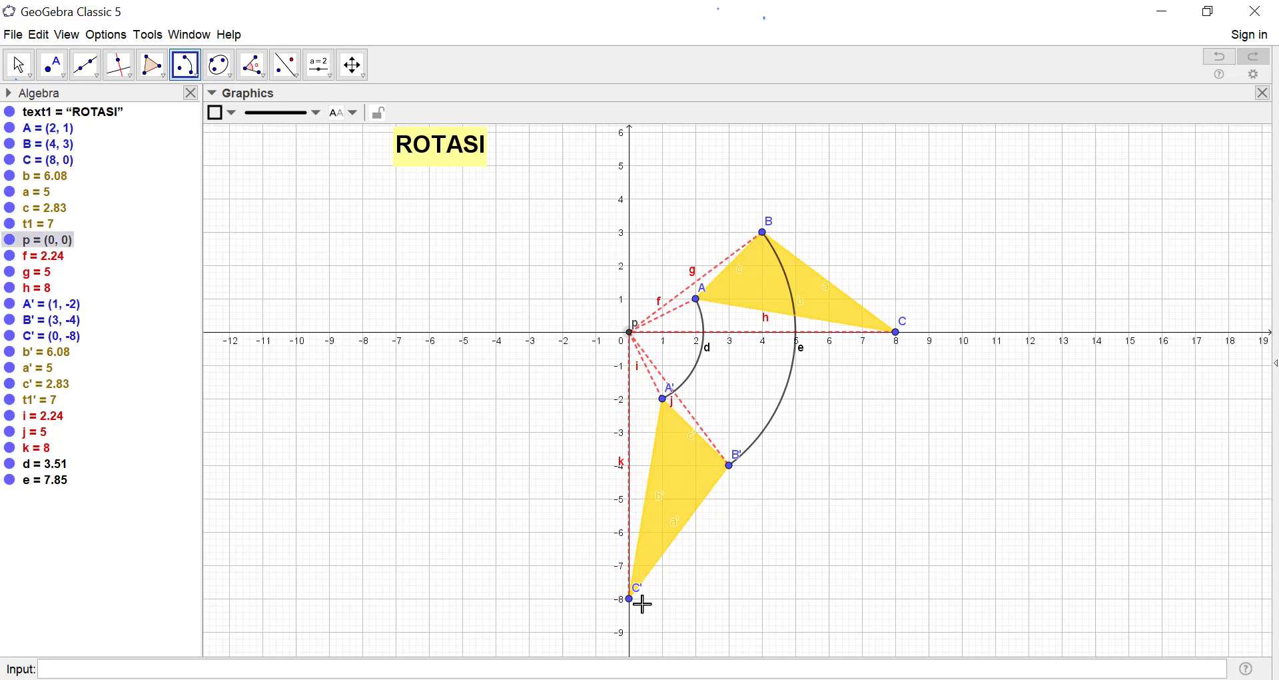
left_click(630, 599)
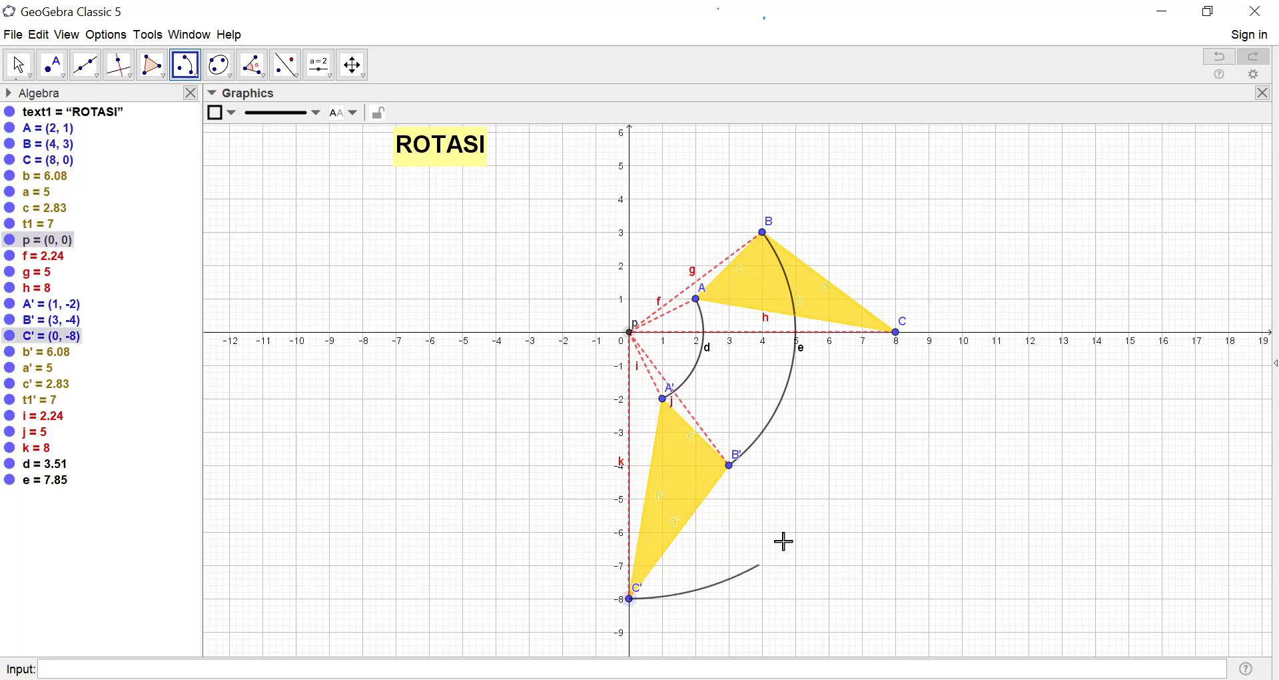
left_click(897, 334)
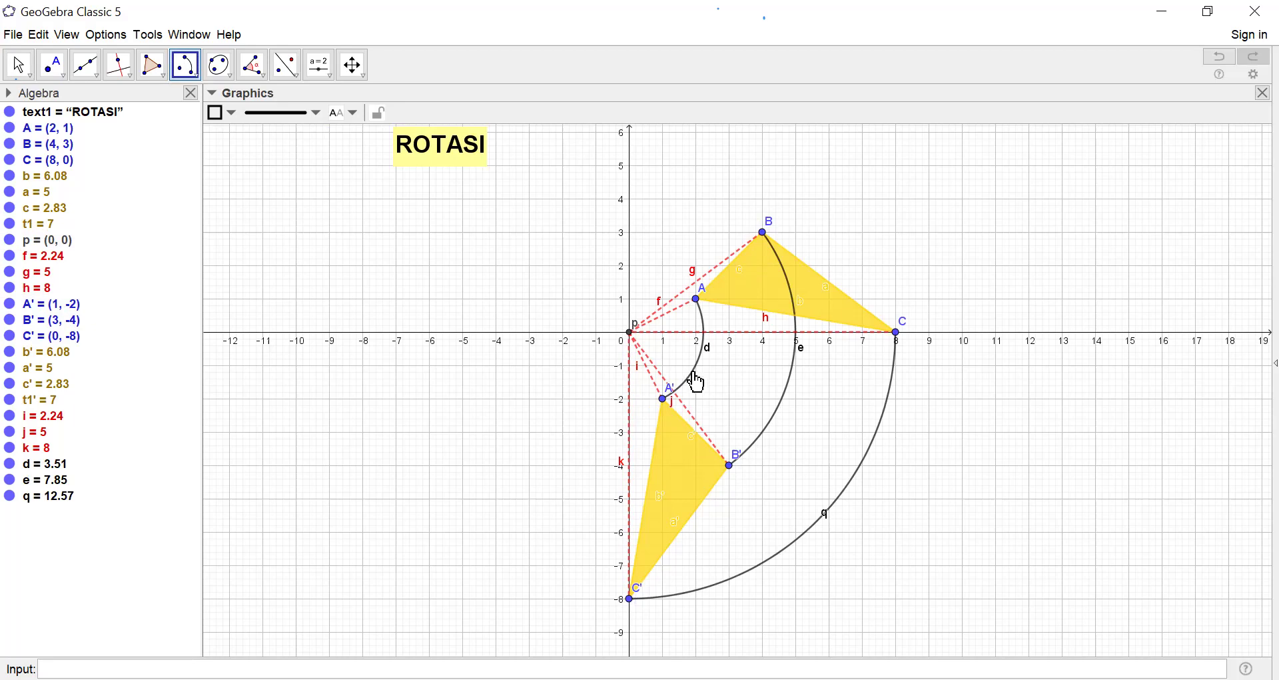
left_click(20, 71)
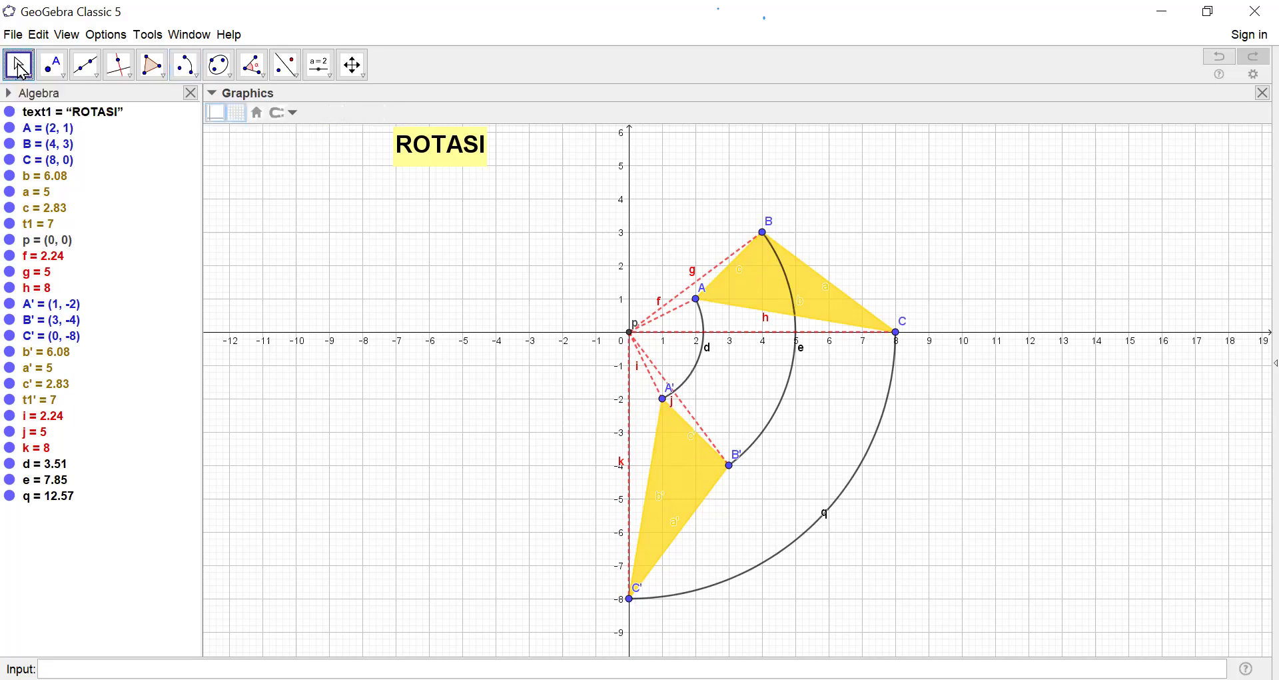
Select the three arcs d, e and q together and colour them red
left_click(695, 385)
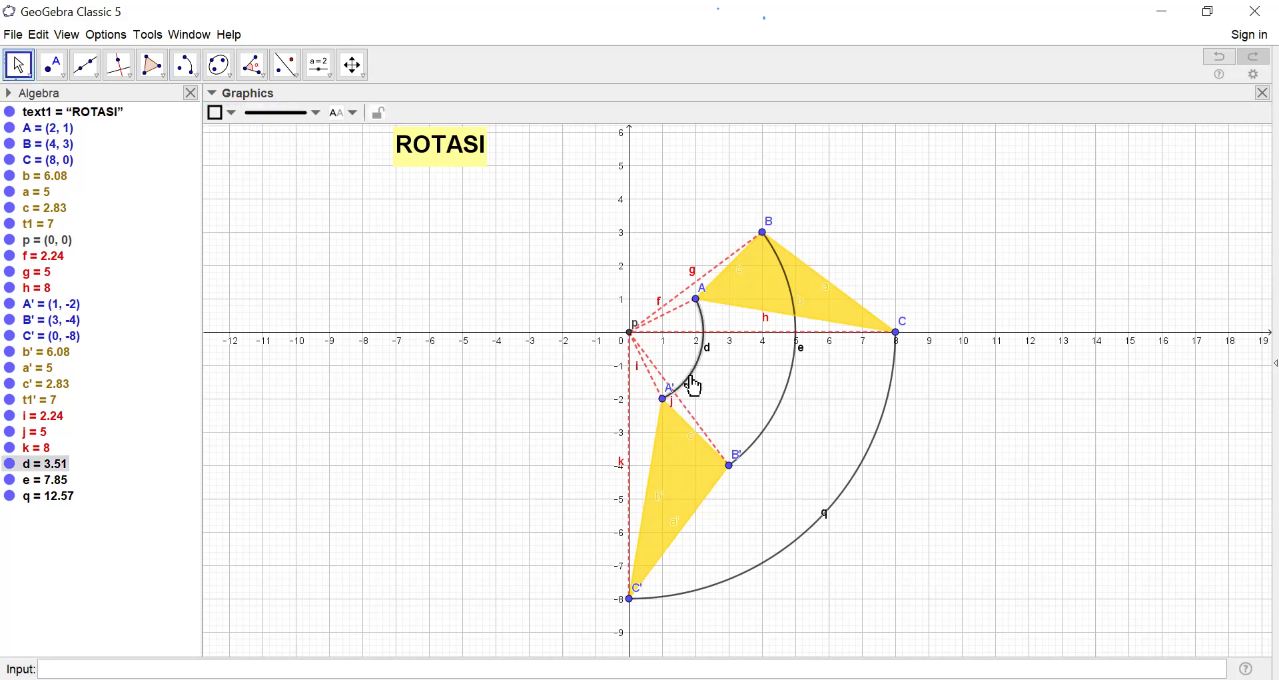
left_click(771, 418)
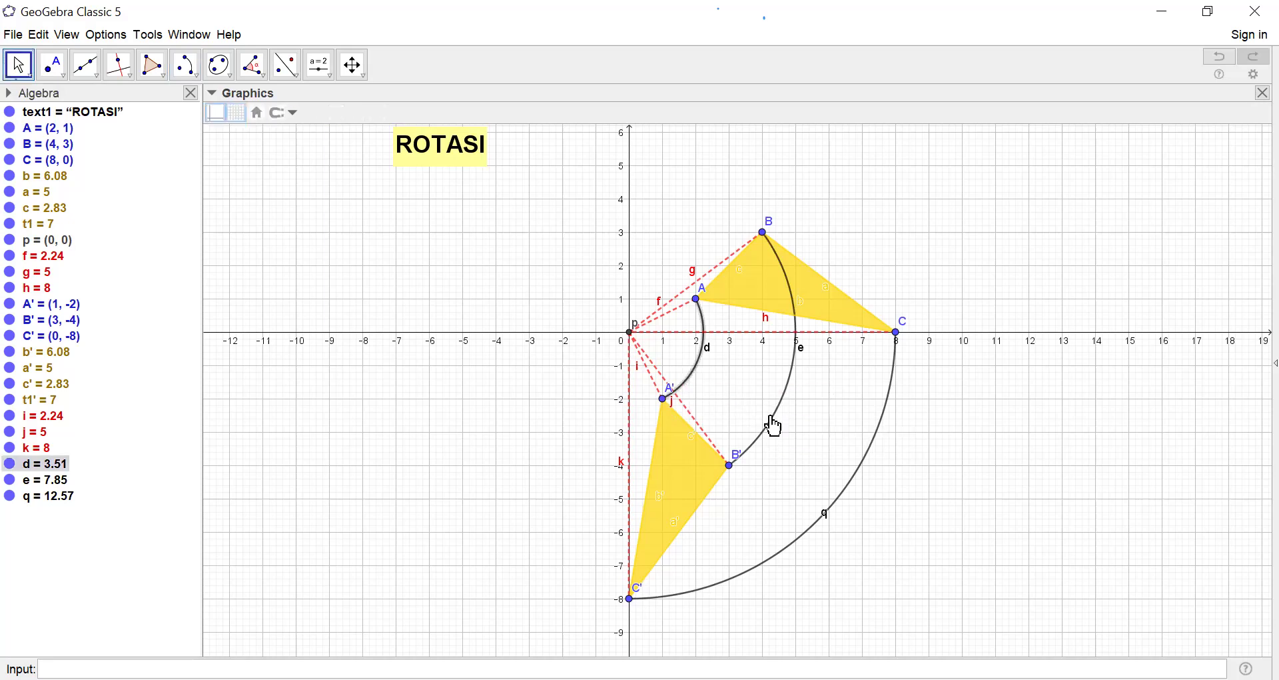
left_click(773, 420, "ctrl")
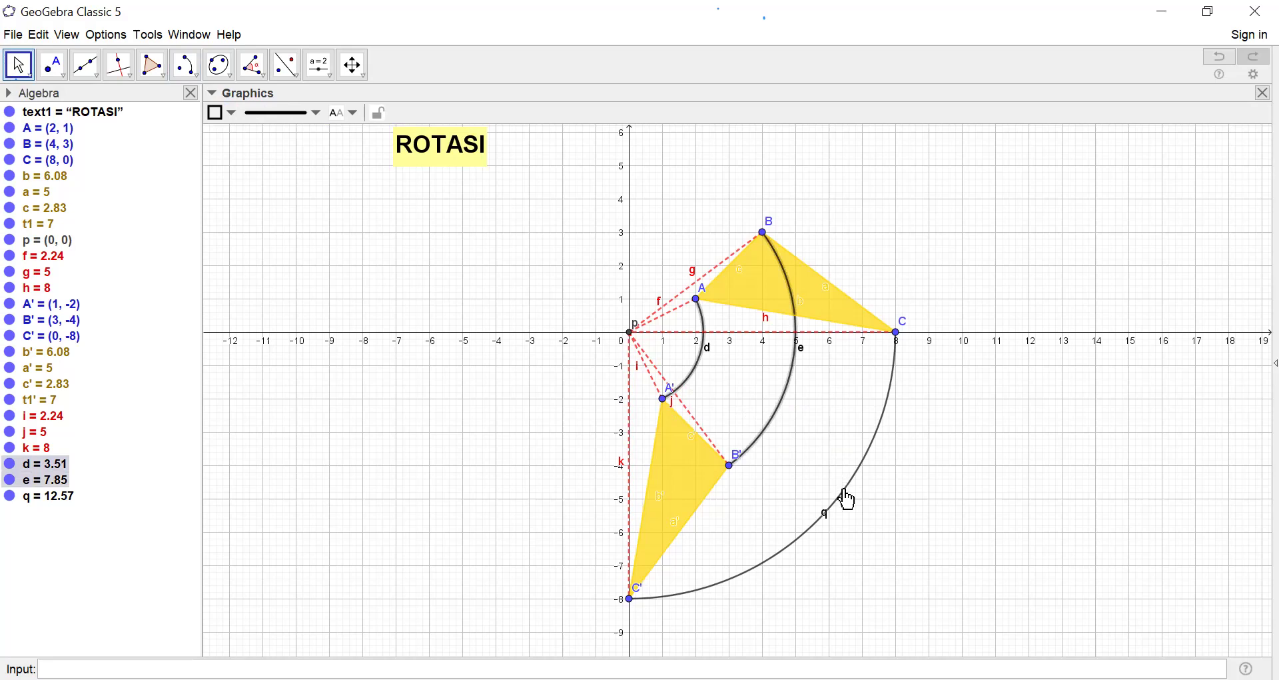
left_click(847, 499, "ctrl")
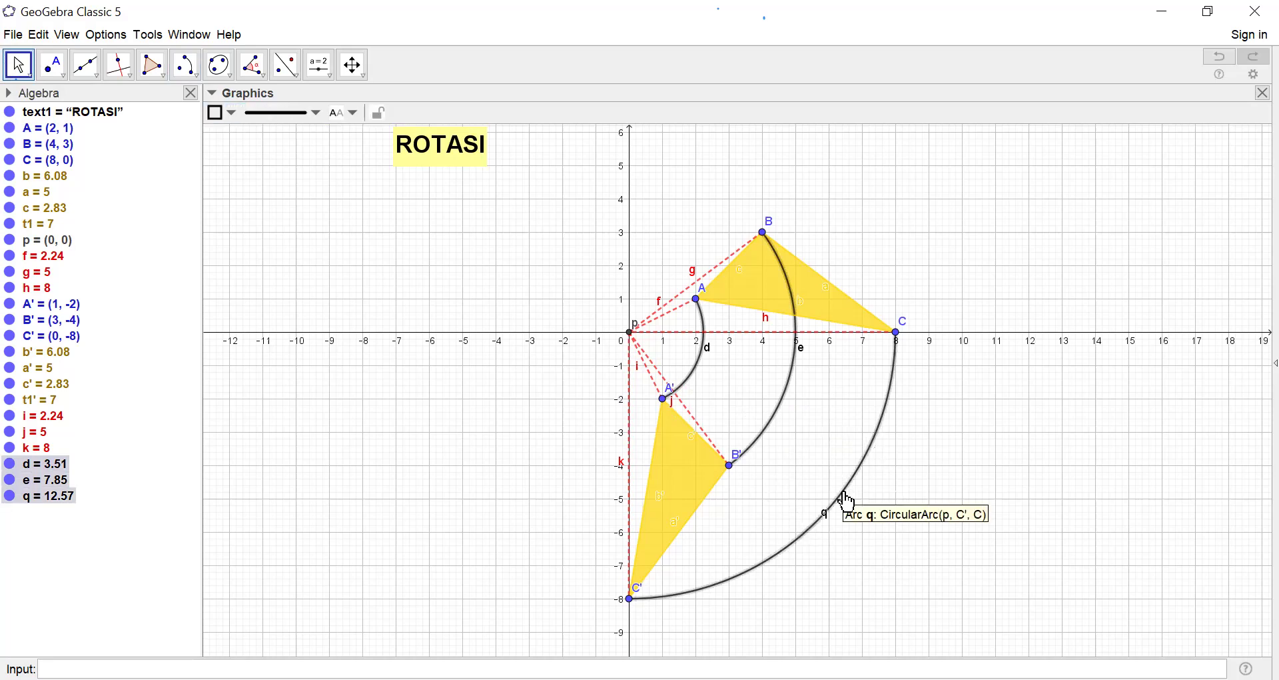
right_click(845, 496)
left_click(933, 643)
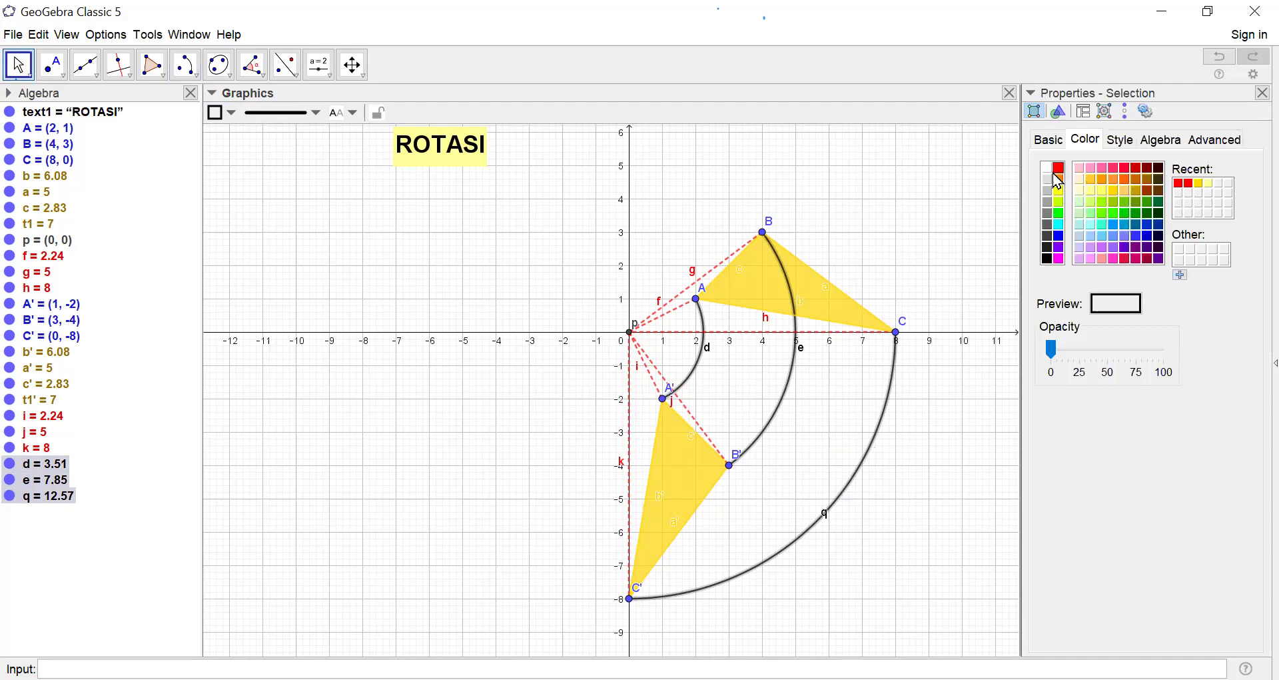
left_click(1061, 171)
Set the line style of the selected arcs d, e and q to short dashes and close the properties
left_click(1120, 139)
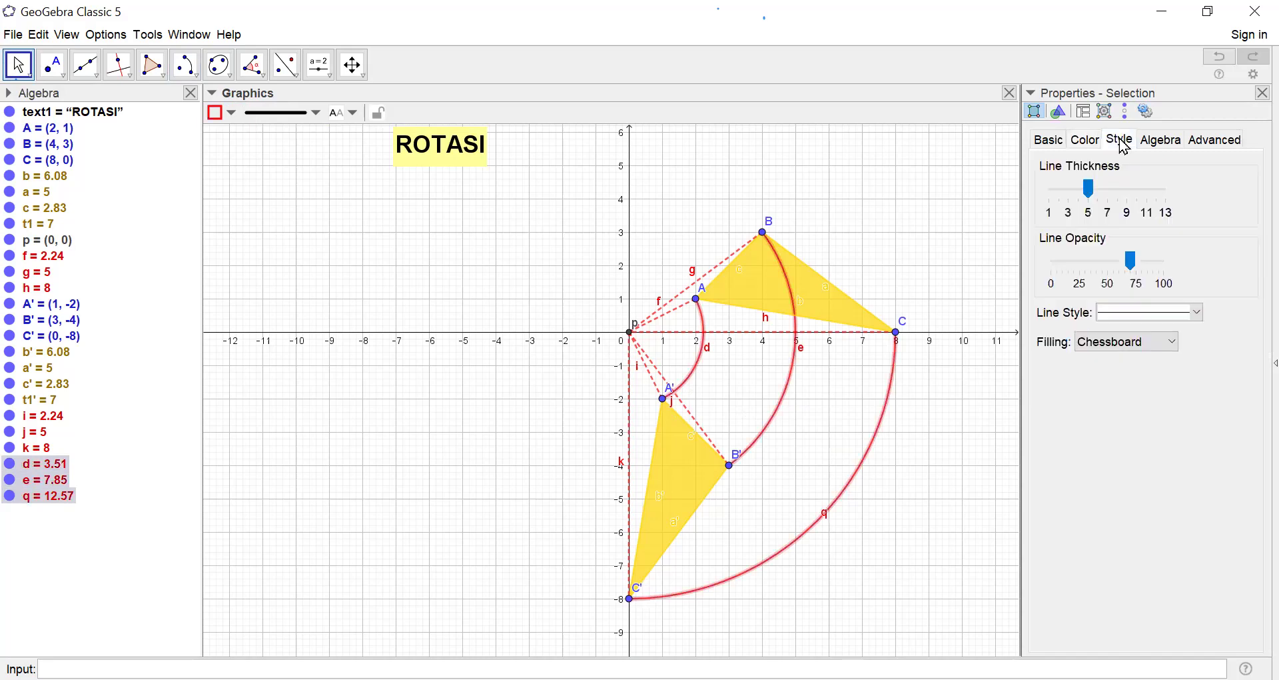
left_click(1166, 313)
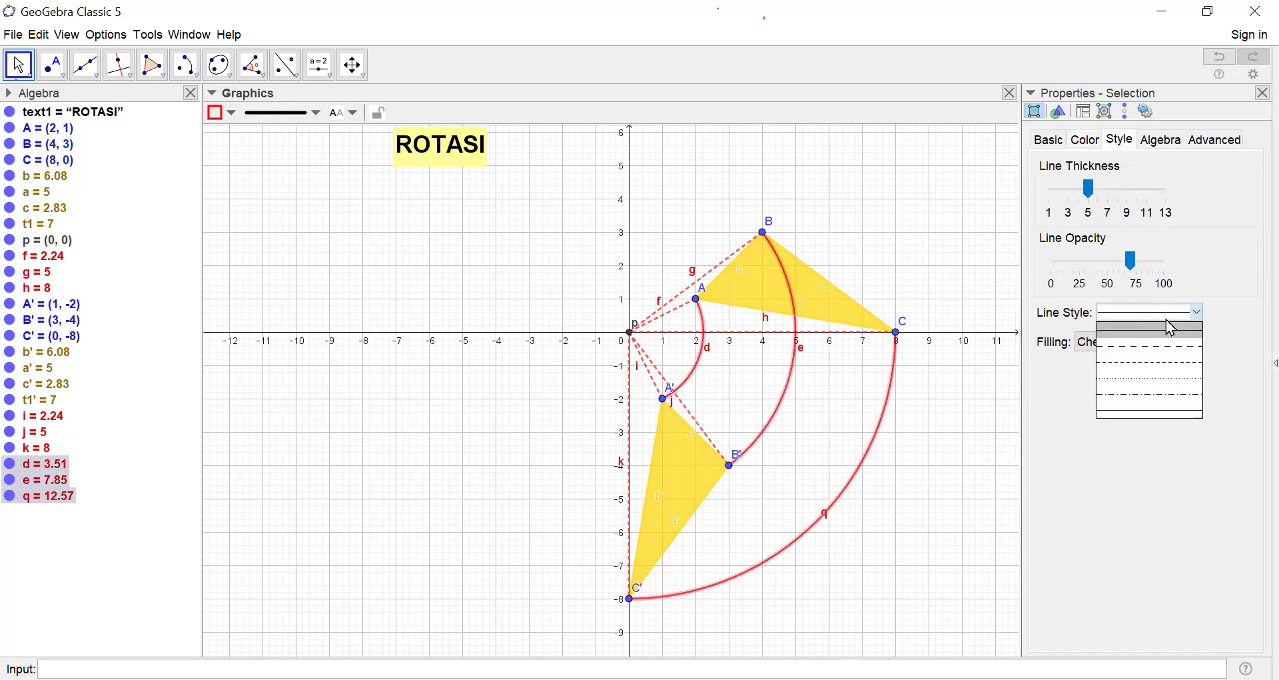
left_click(1171, 364)
left_click(943, 241)
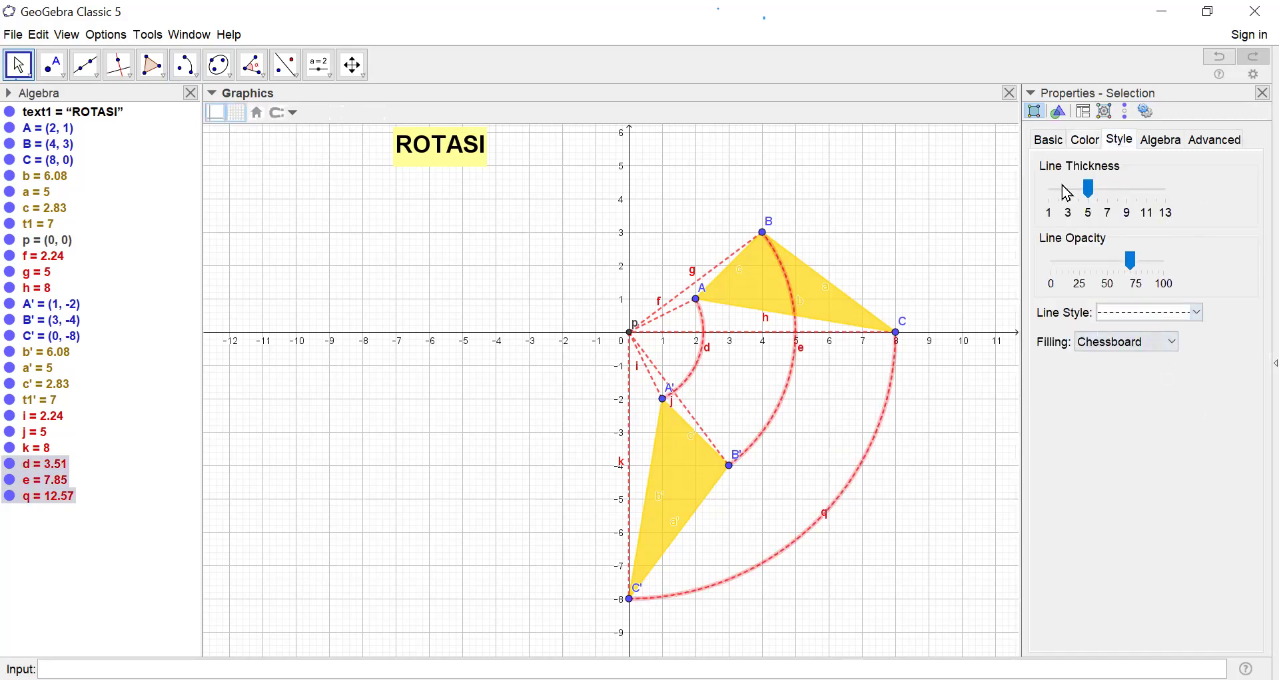
left_click(1262, 93)
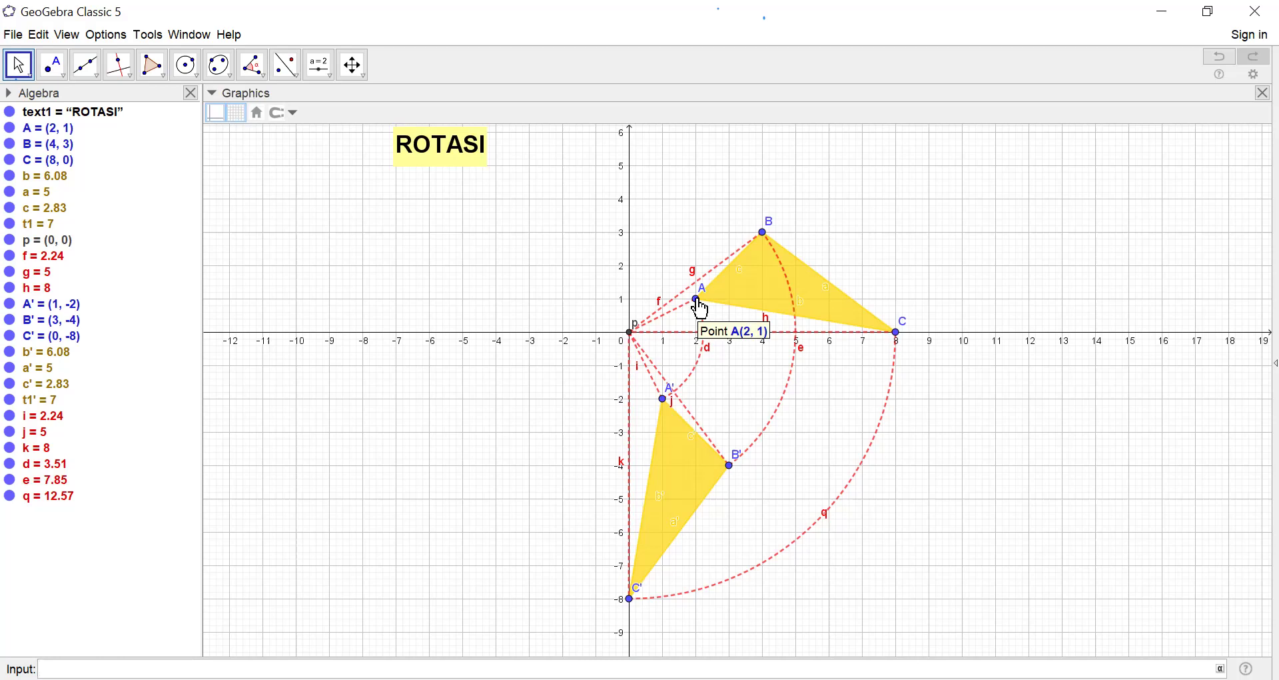
Set the labels of points A, B, C, A', B' and C' together to Name & Value and close the properties
left_click(698, 299)
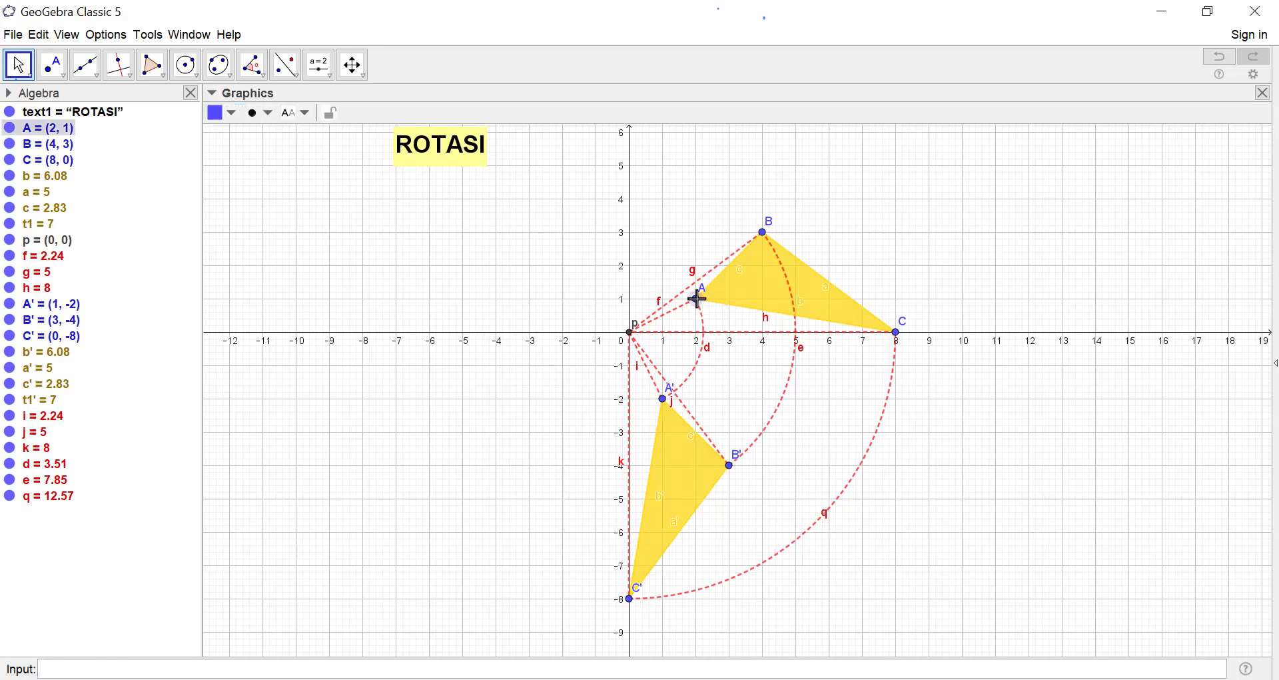
left_click(764, 232, "ctrl")
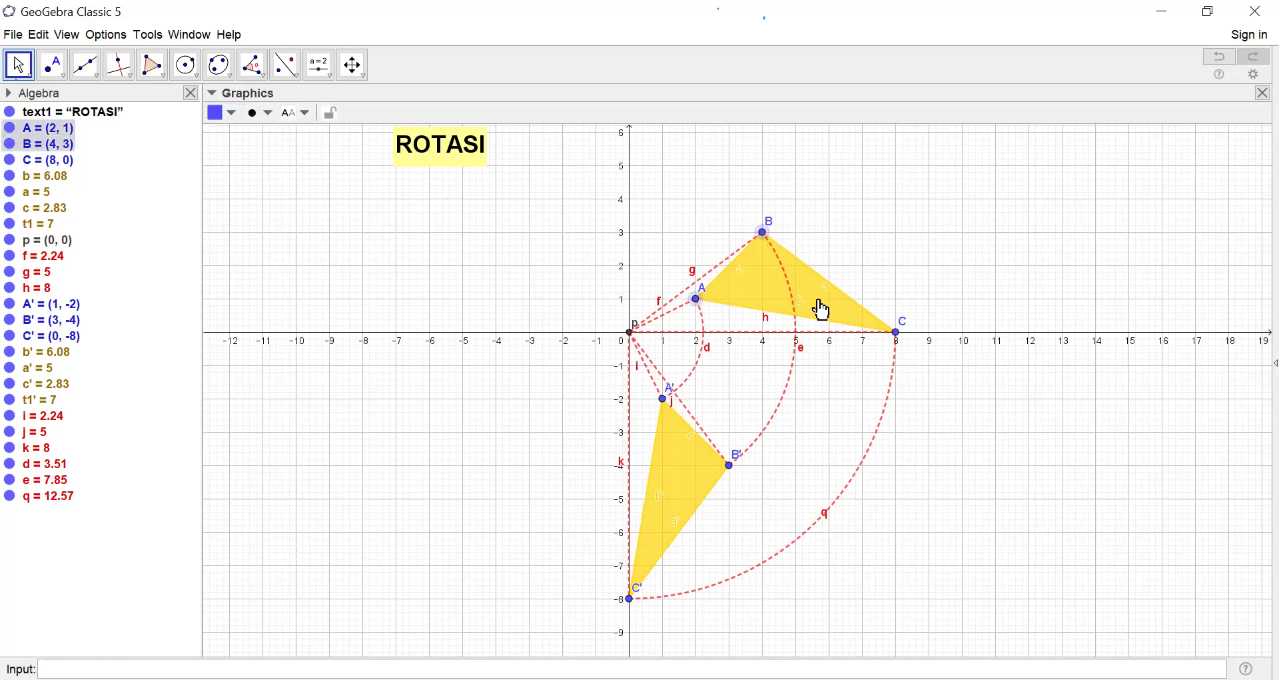
left_click(896, 331, "ctrl")
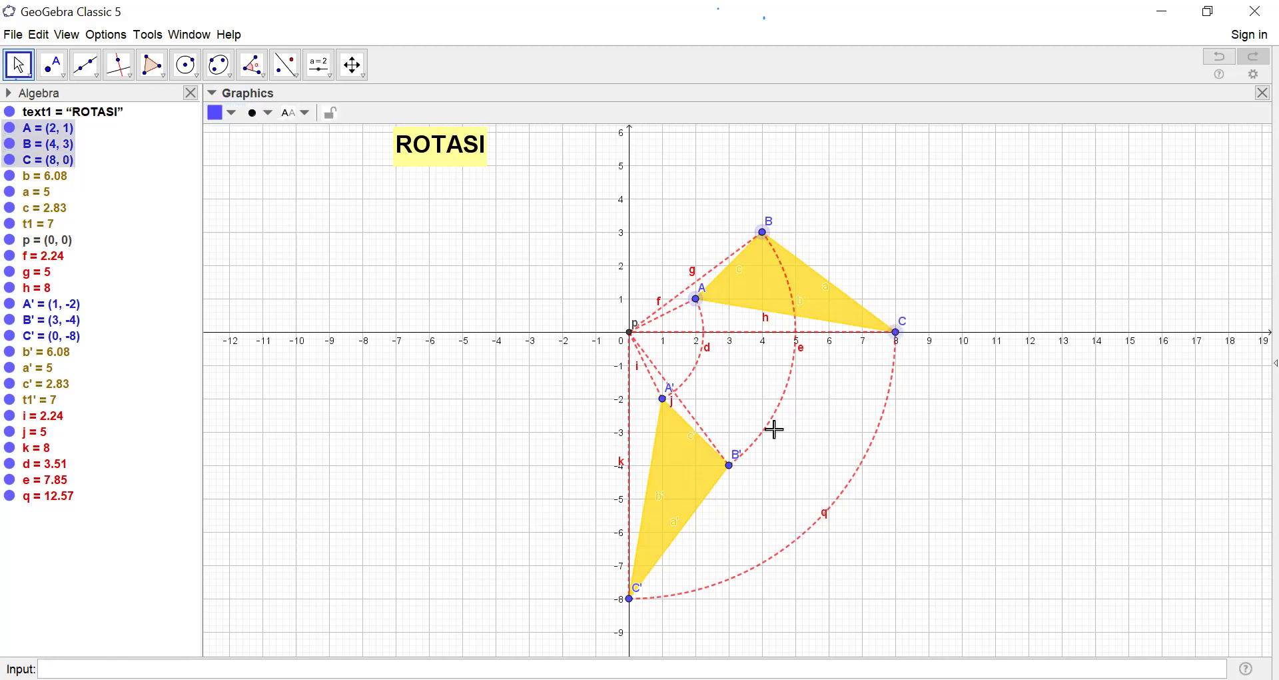
left_click(664, 401)
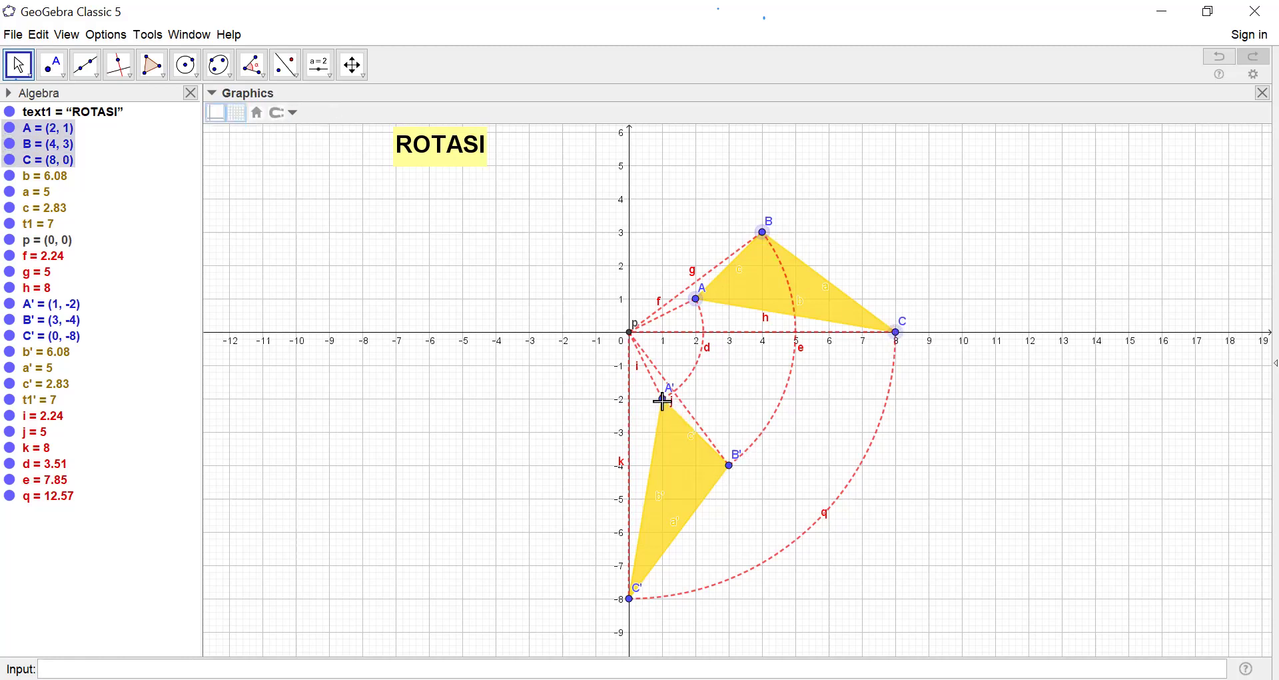
left_click(664, 400, "ctrl")
left_click(731, 465, "ctrl")
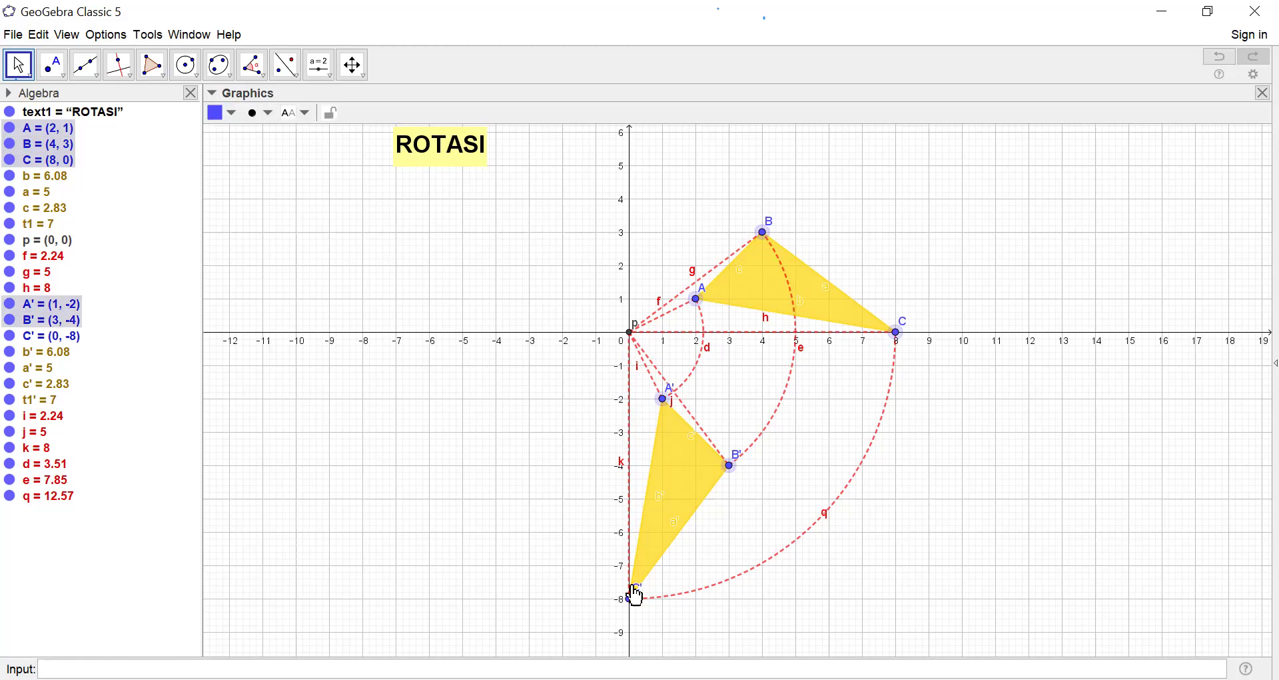
left_click(633, 597, "ctrl")
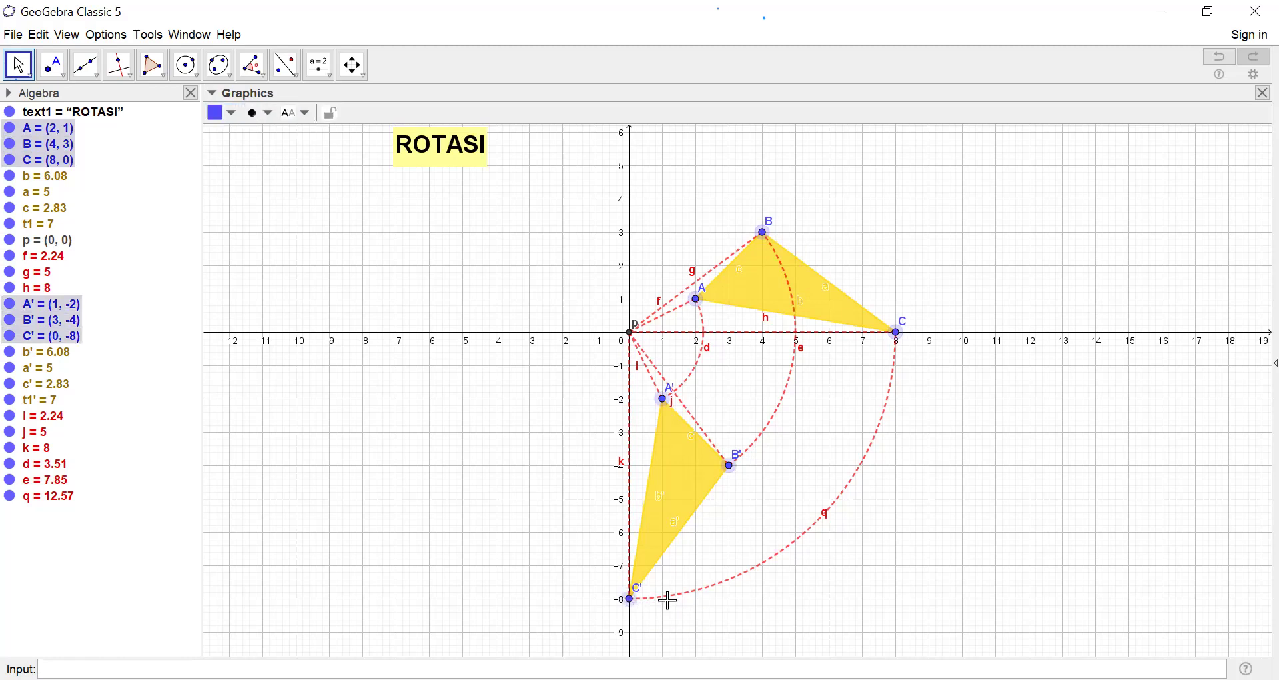
right_click(903, 364)
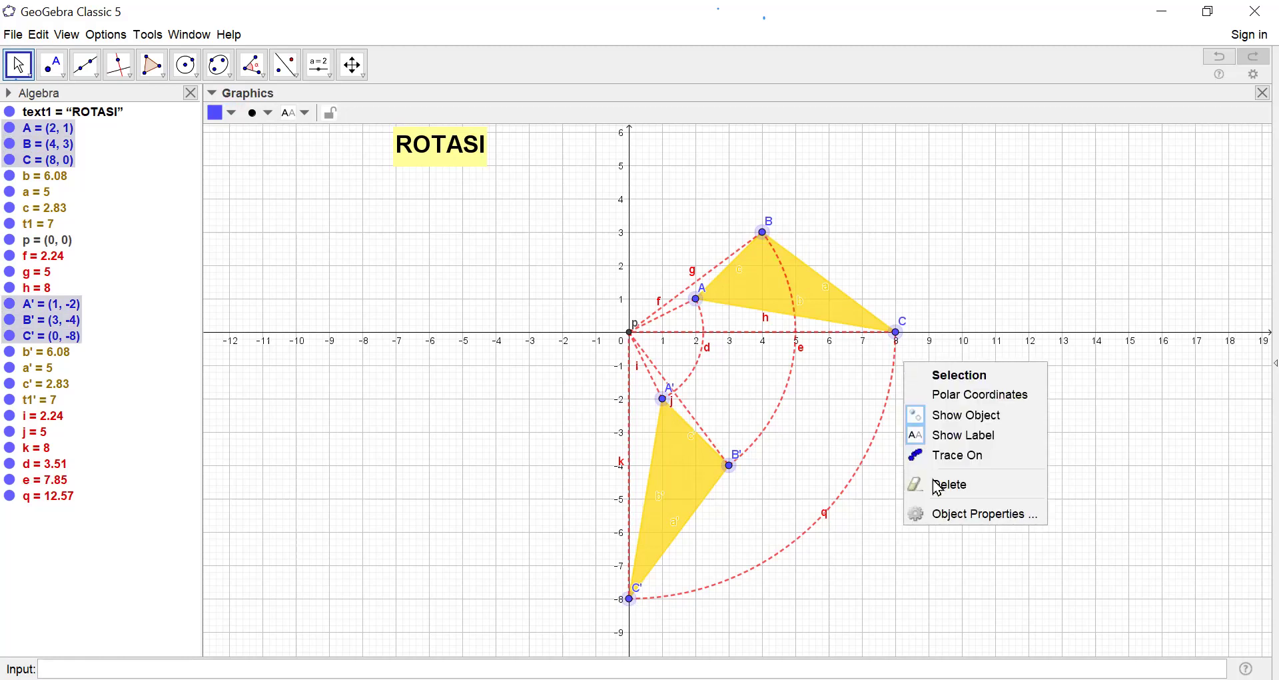
left_click(950, 514)
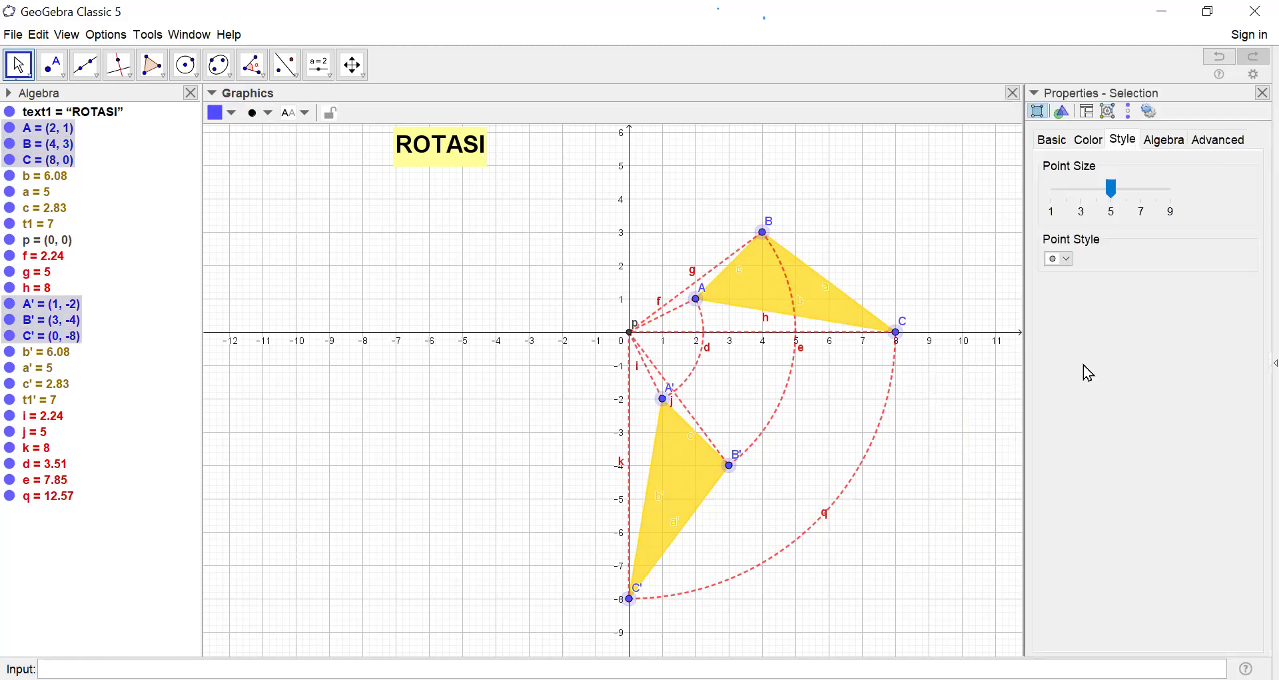
left_click(1057, 144)
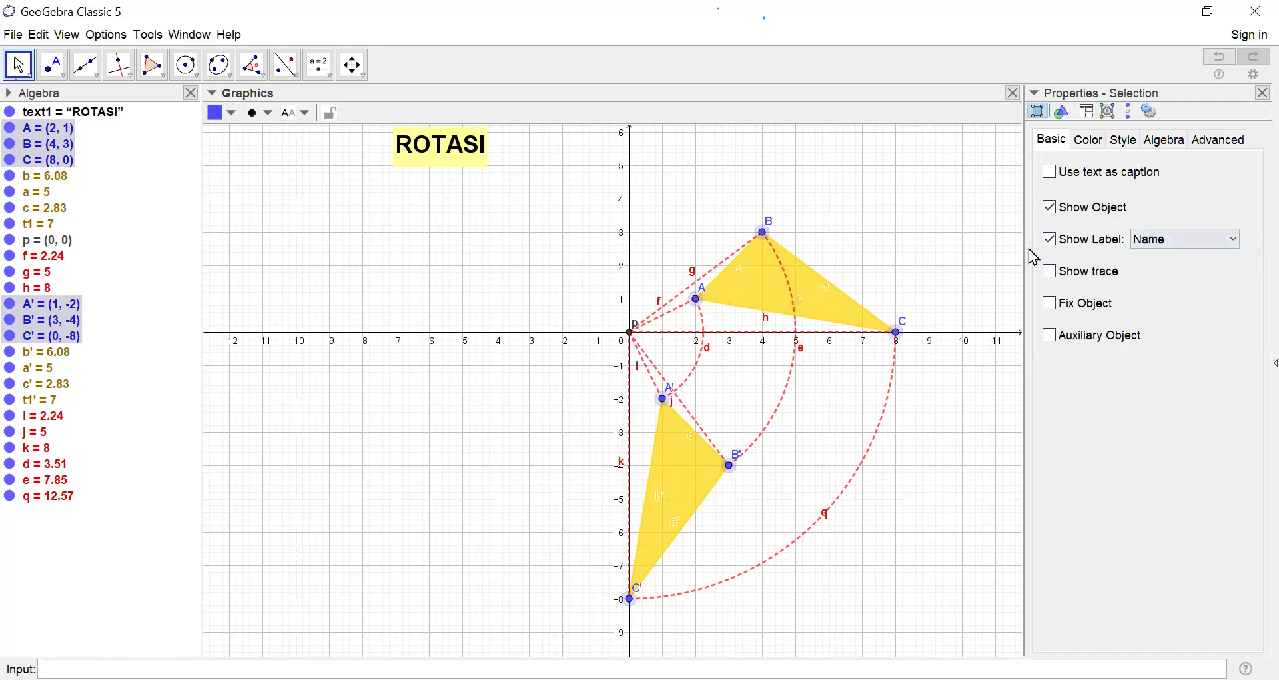
left_click(1236, 242)
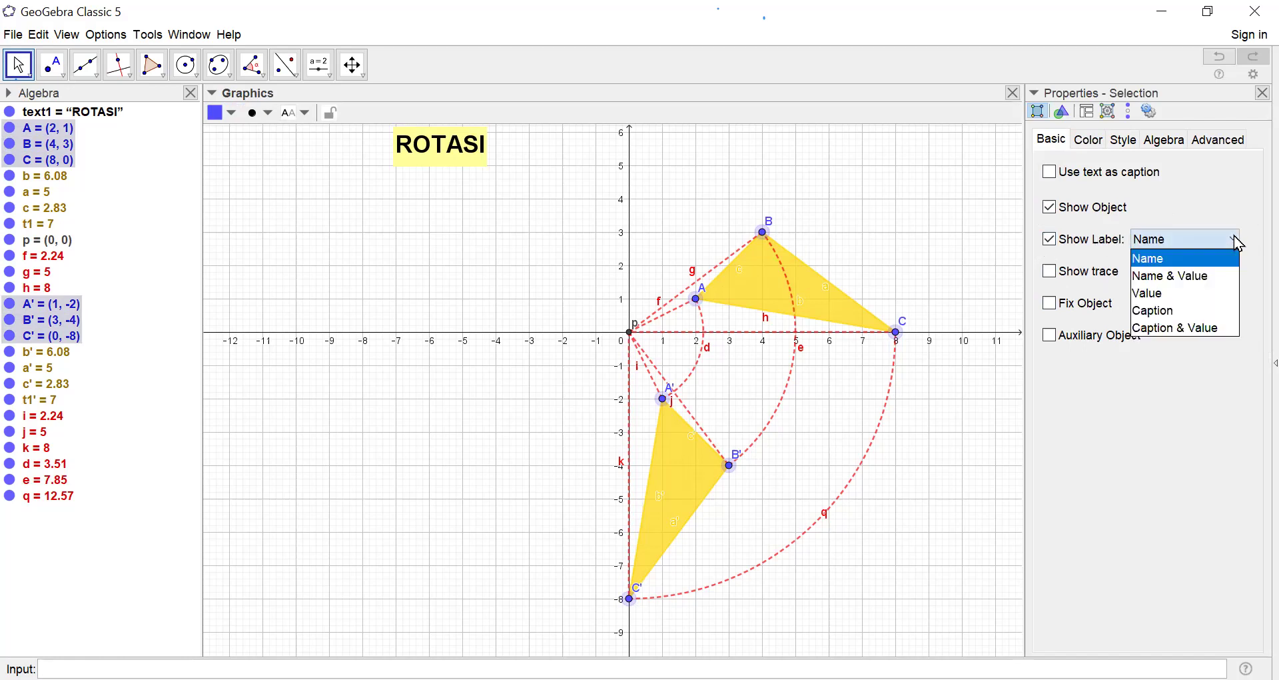
left_click(1211, 286)
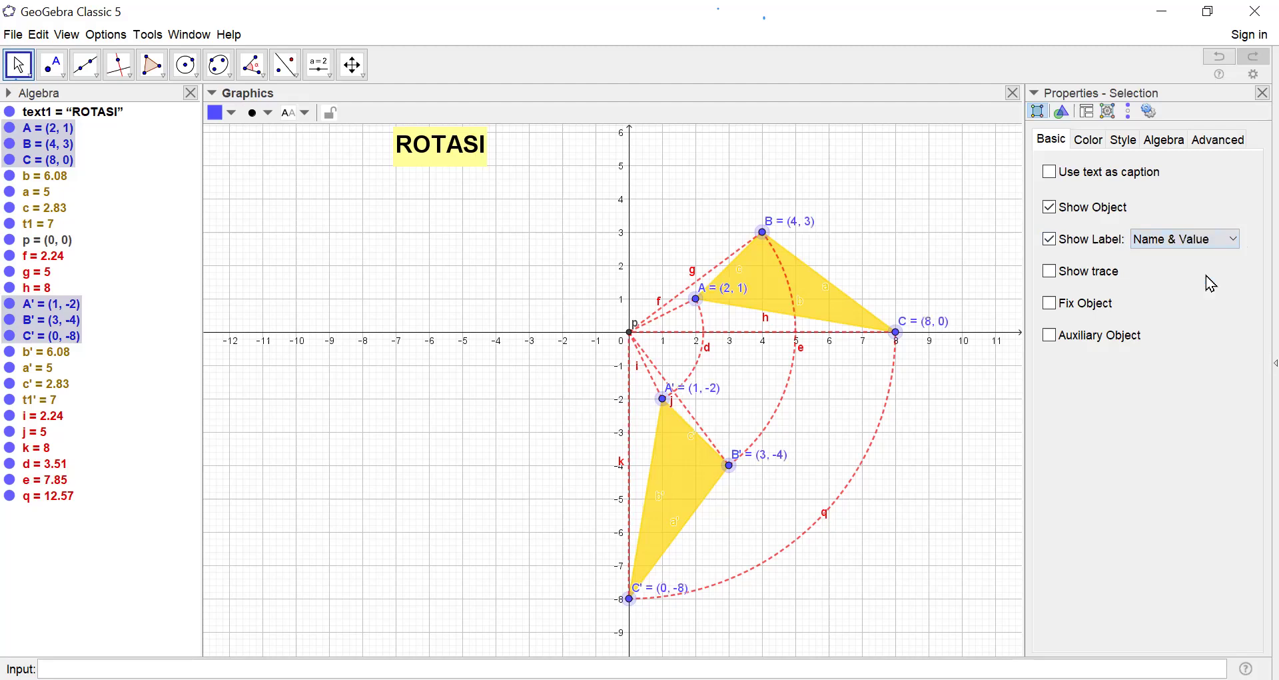
left_click(1264, 93)
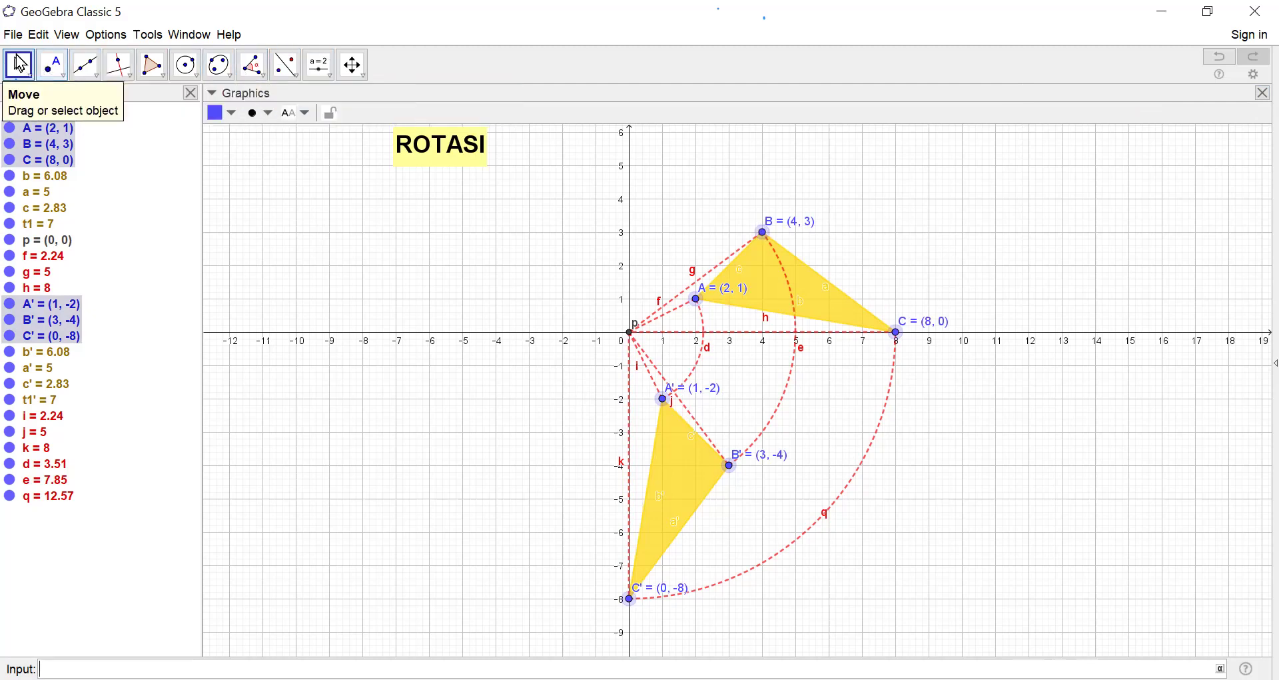
Start a new text object in the empty area near (-12, 4) and enter "Diketahu" as its beginning
left_click(323, 71)
left_click(322, 67)
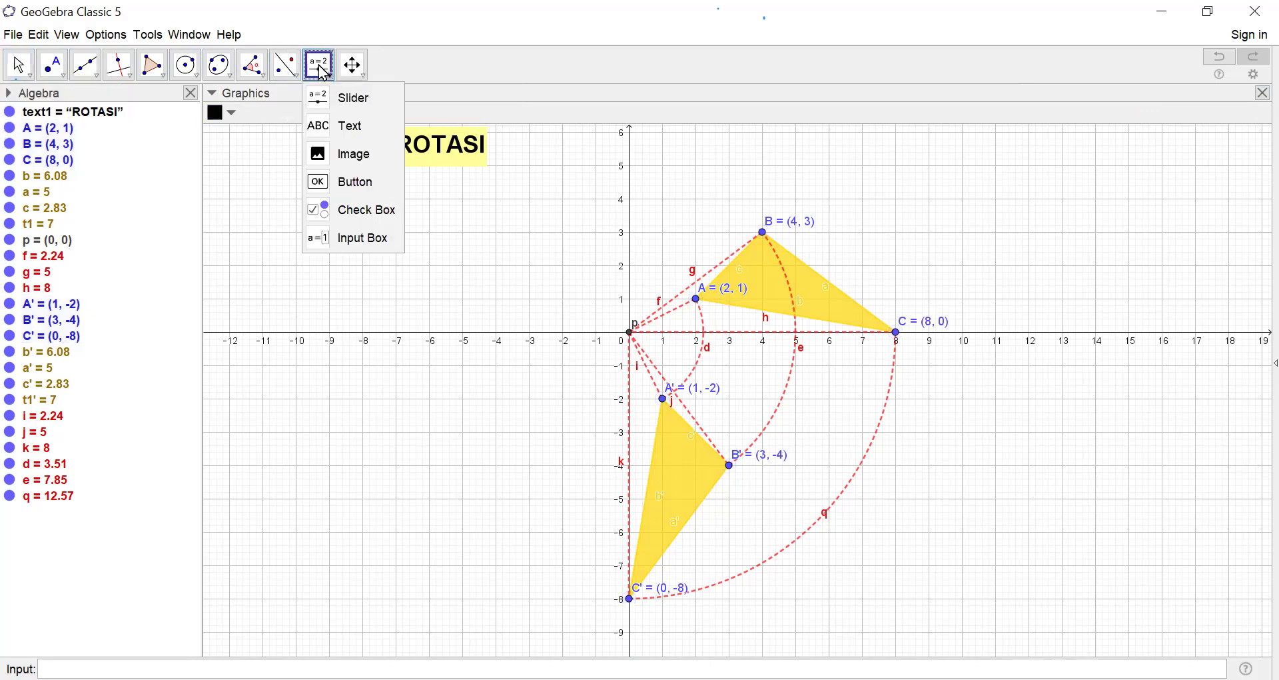
left_click(329, 127)
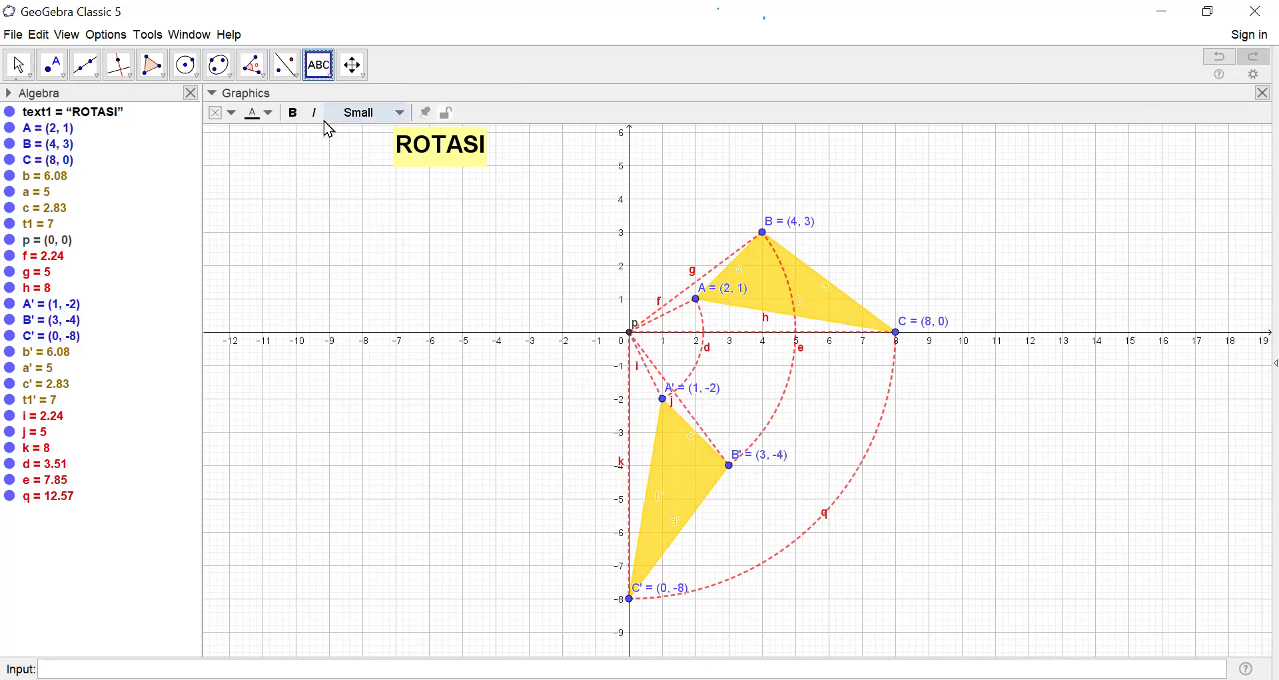
left_click(229, 199)
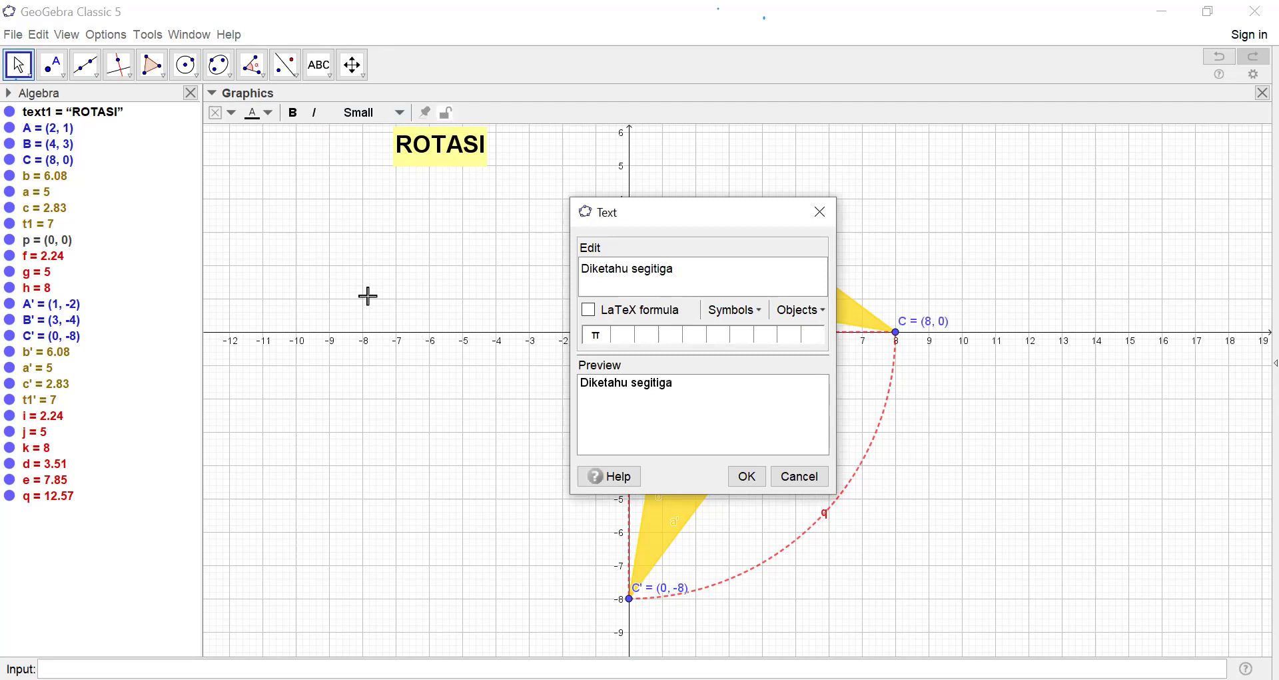
key("BackSpace")
key("BackSpace")
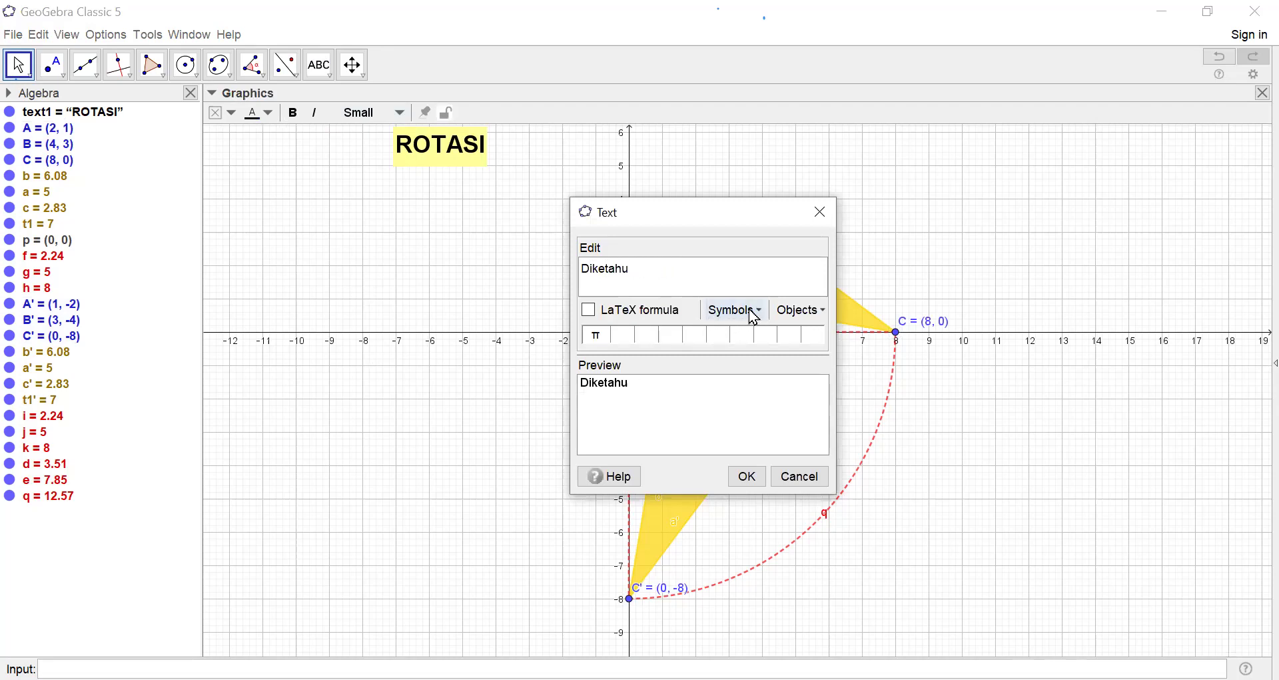
Complete the text's first line as "Diketahui ΔABC" using the Δ symbol, and begin a second line with "A"
left_click(765, 316)
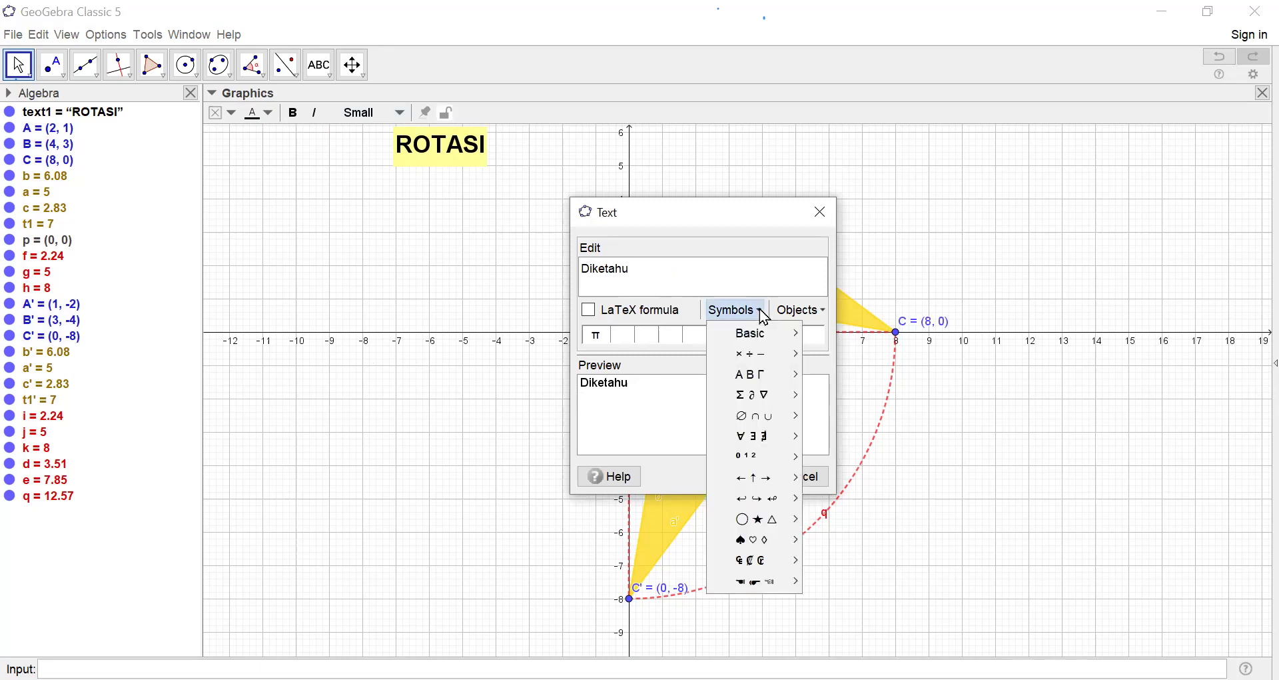
mouse_move(757, 399)
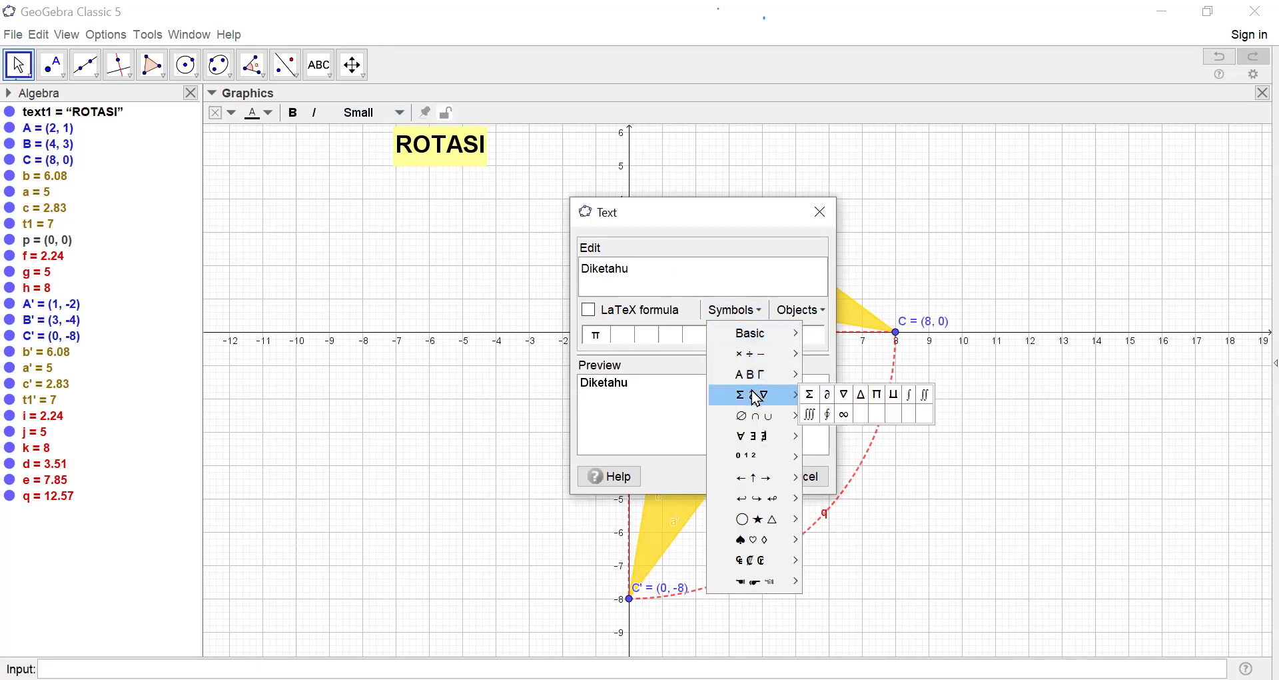
left_click(863, 394)
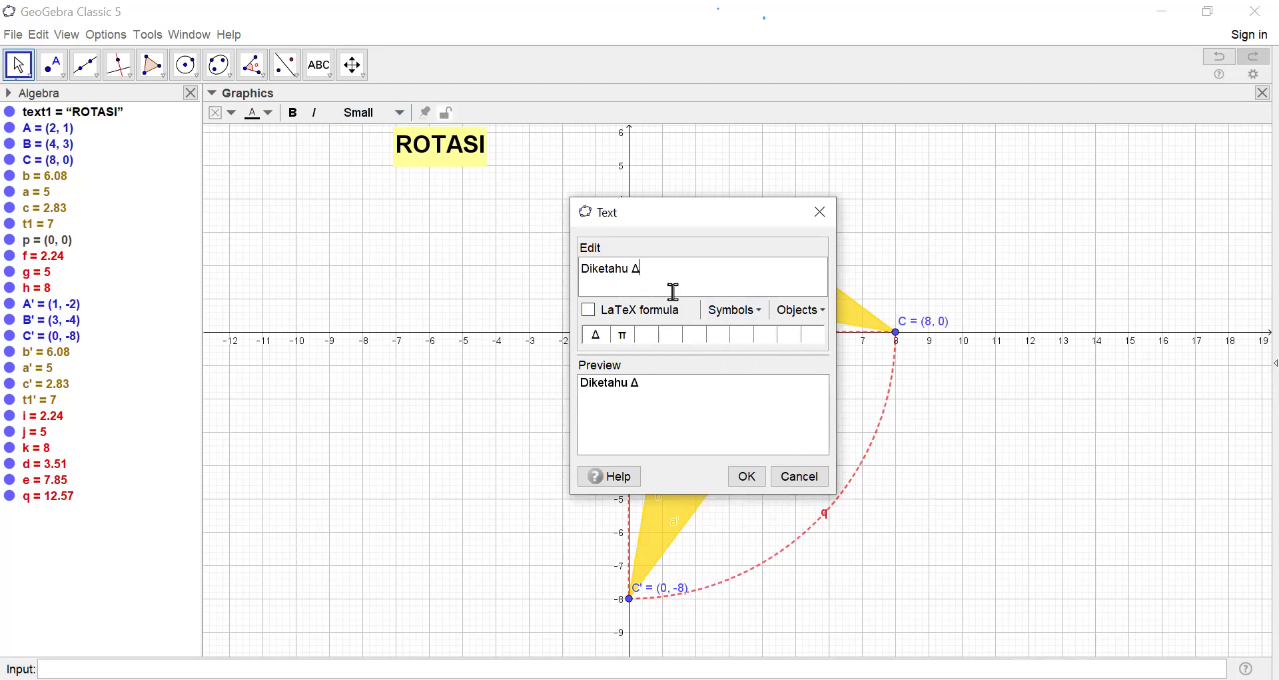
type("ABC")
type("i")
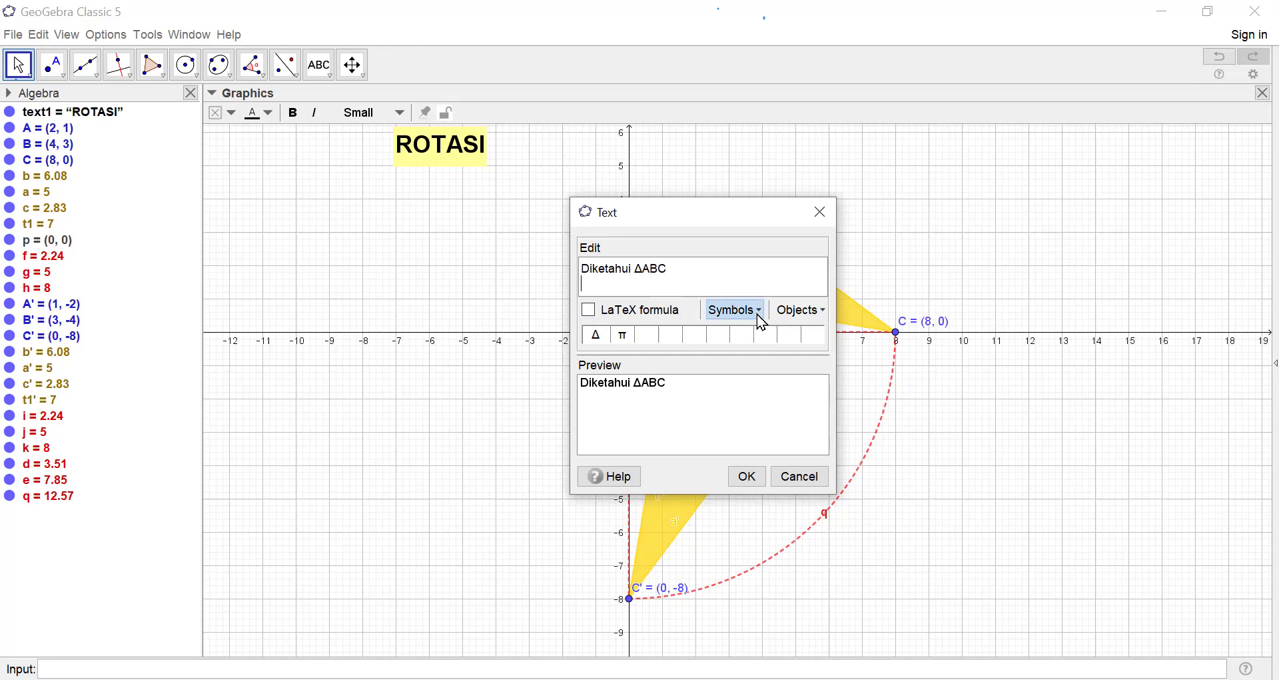
key("Return")
type("A")
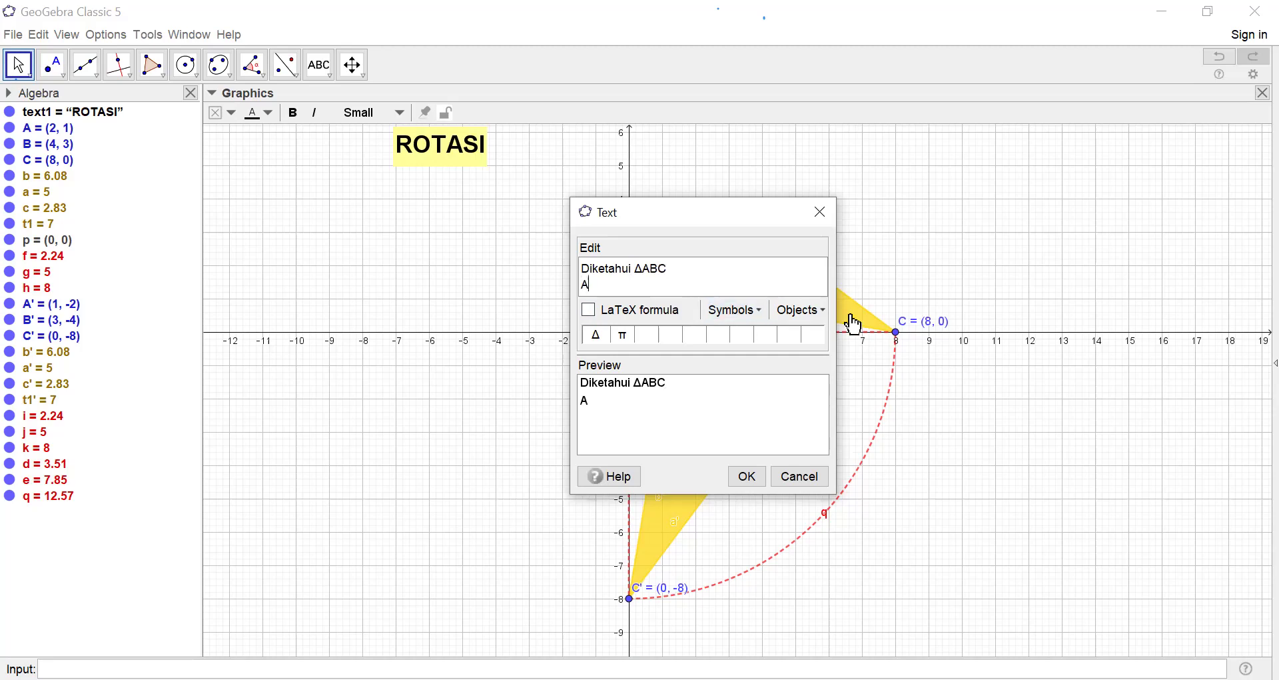
Sort the algebra list by object type and return to the second line of the text being written
left_click(824, 313)
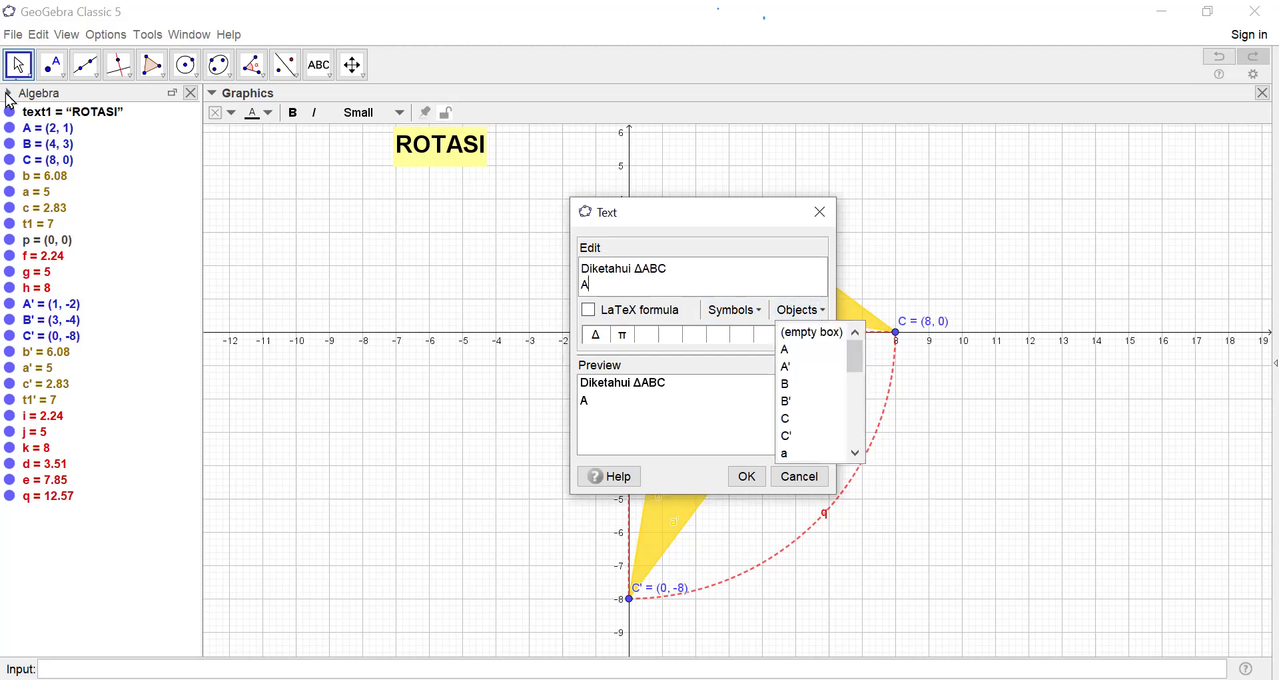
left_click(7, 93)
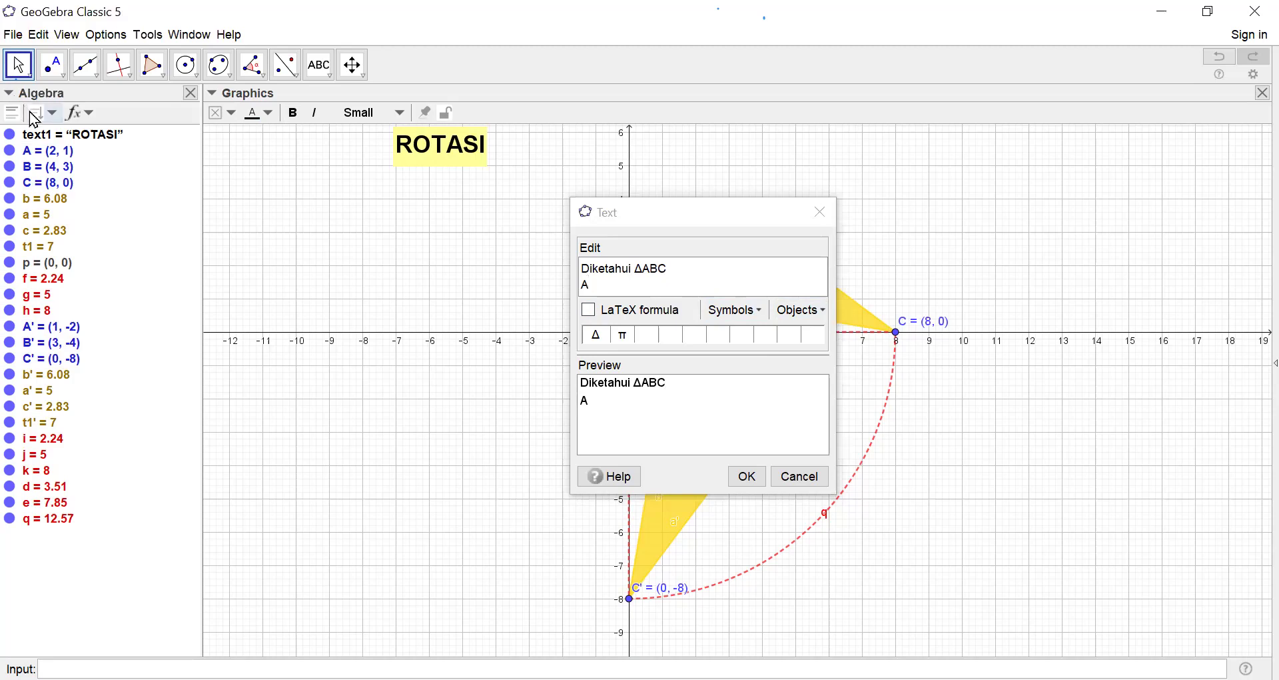
left_click(32, 115)
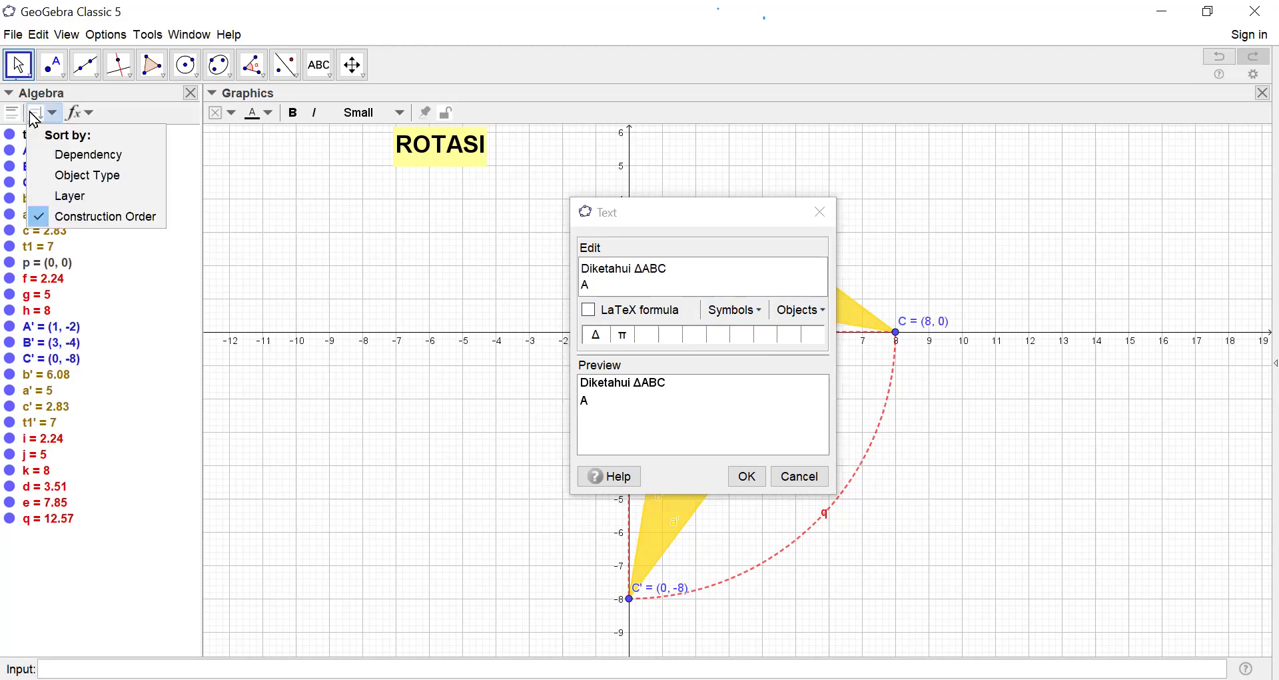
left_click(72, 177)
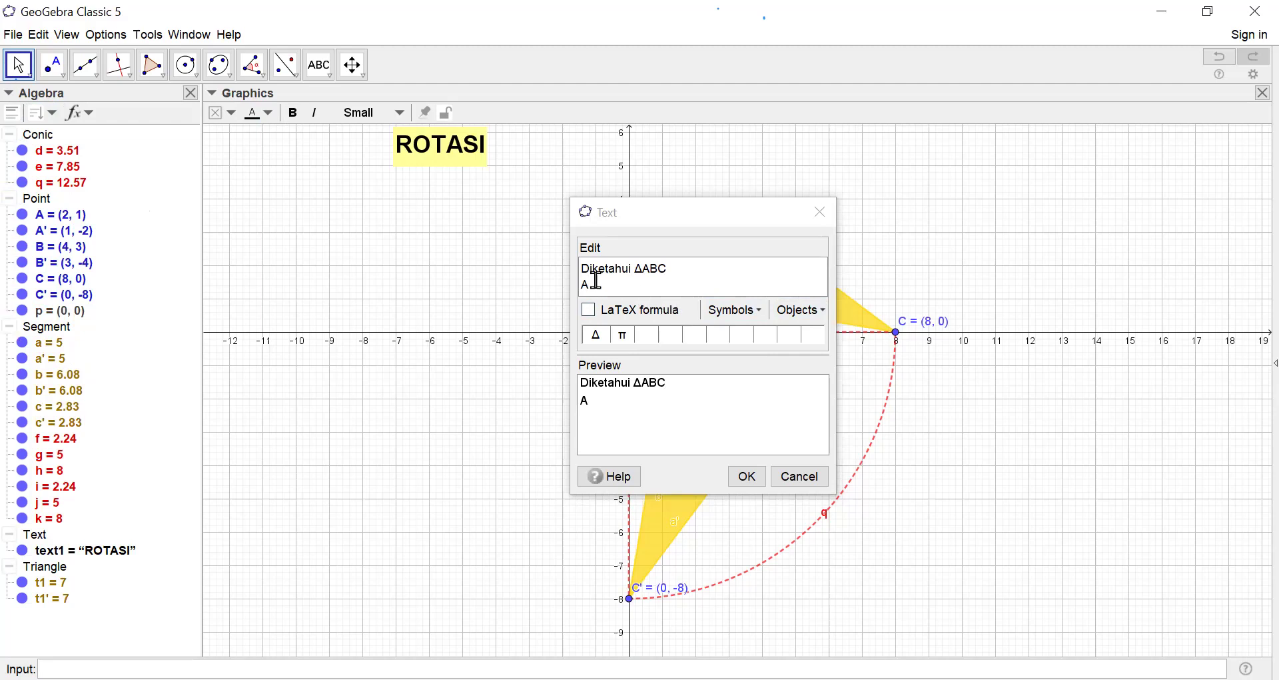
left_click(596, 279)
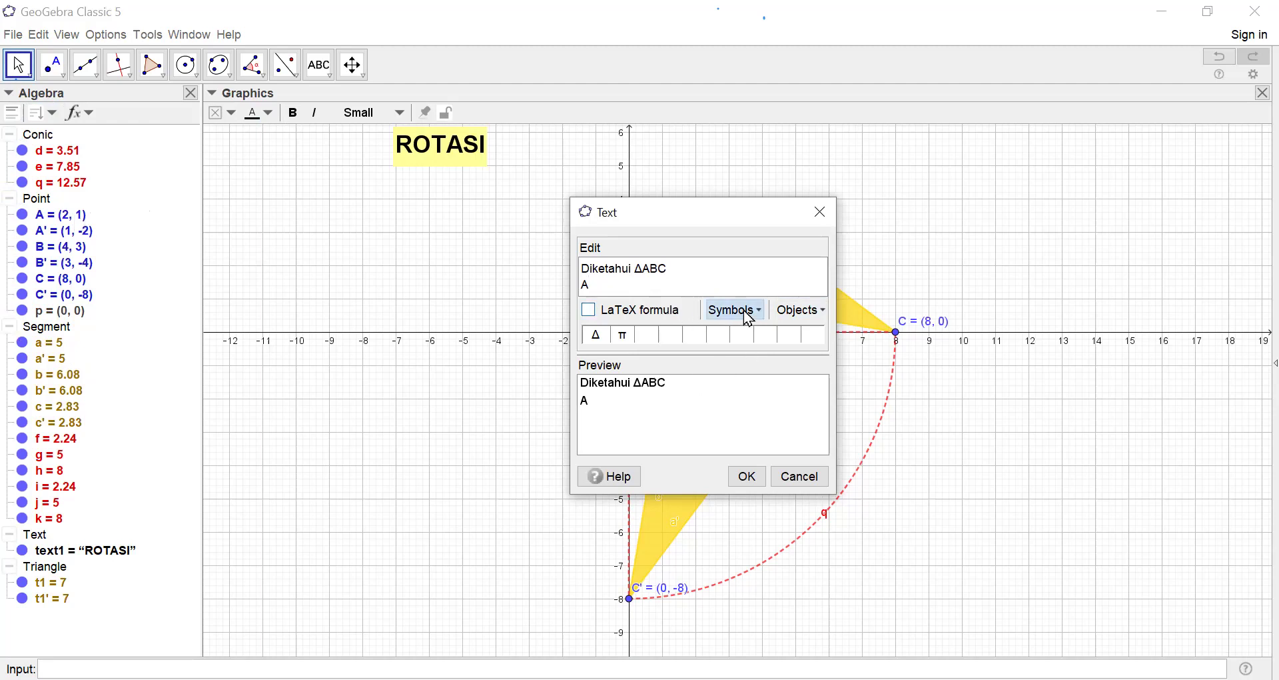
Insert point A's linked coordinates on the second text line, and add a third line "B" with point B's linked coordinates
left_click(822, 311)
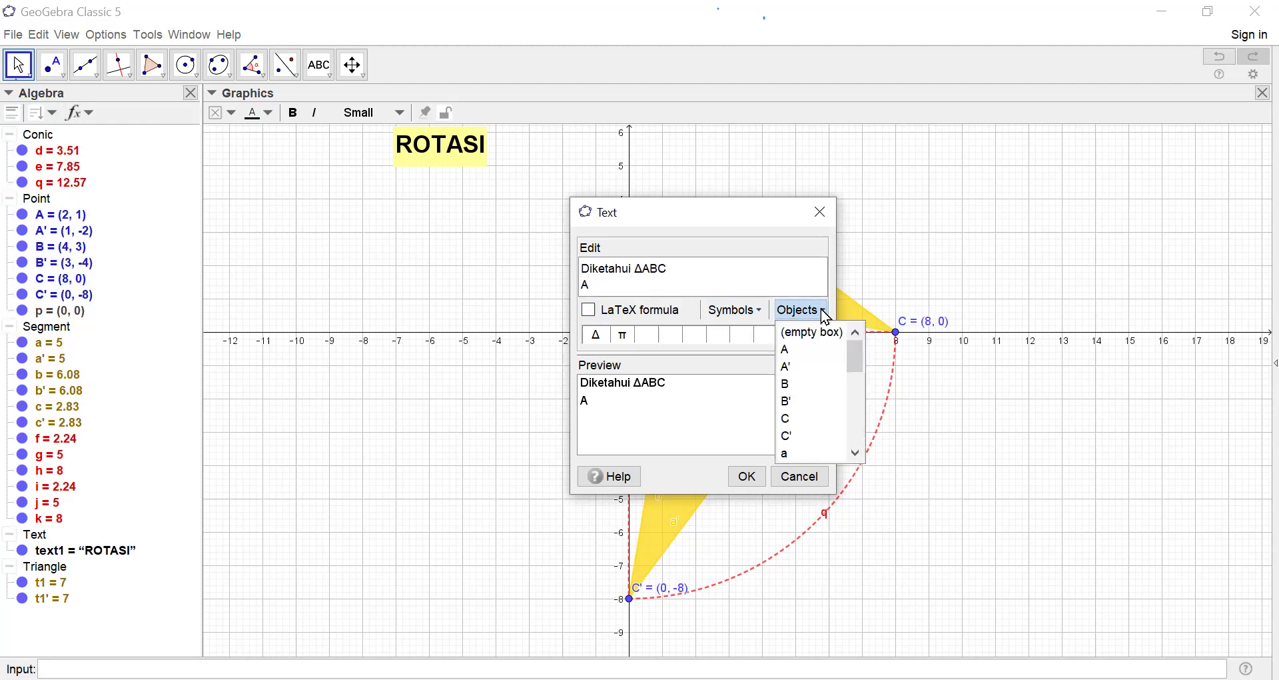
left_click(789, 350)
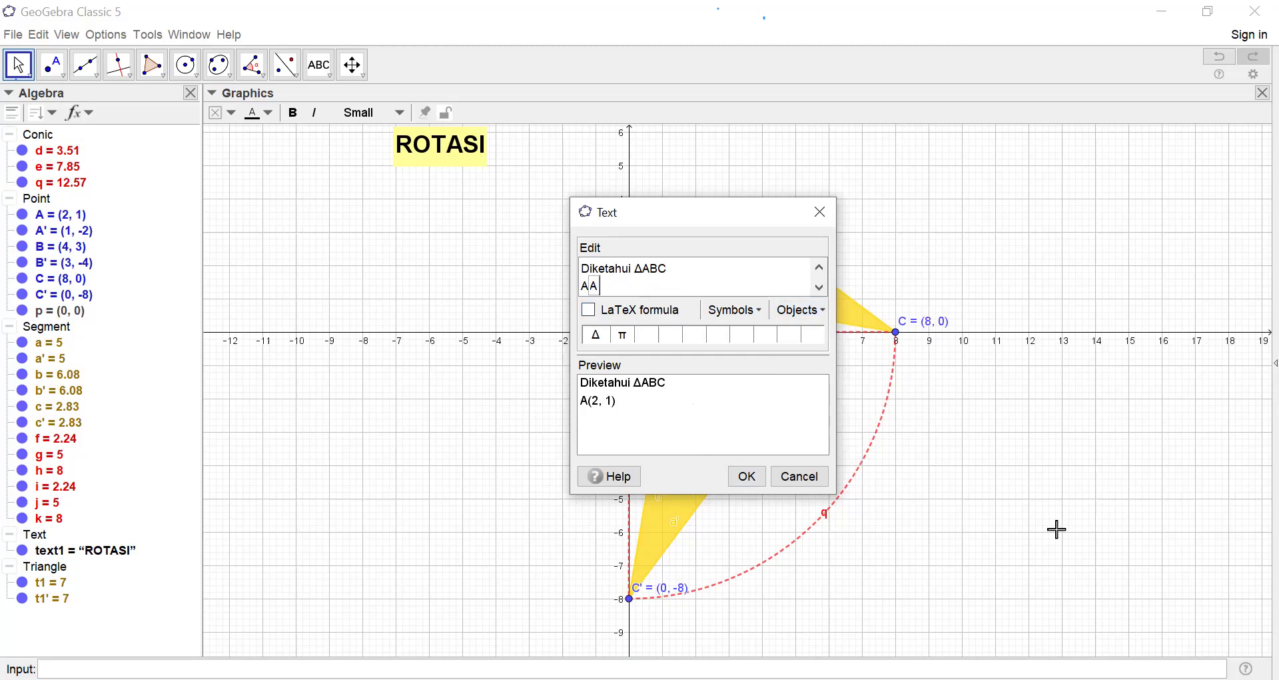
key("Return")
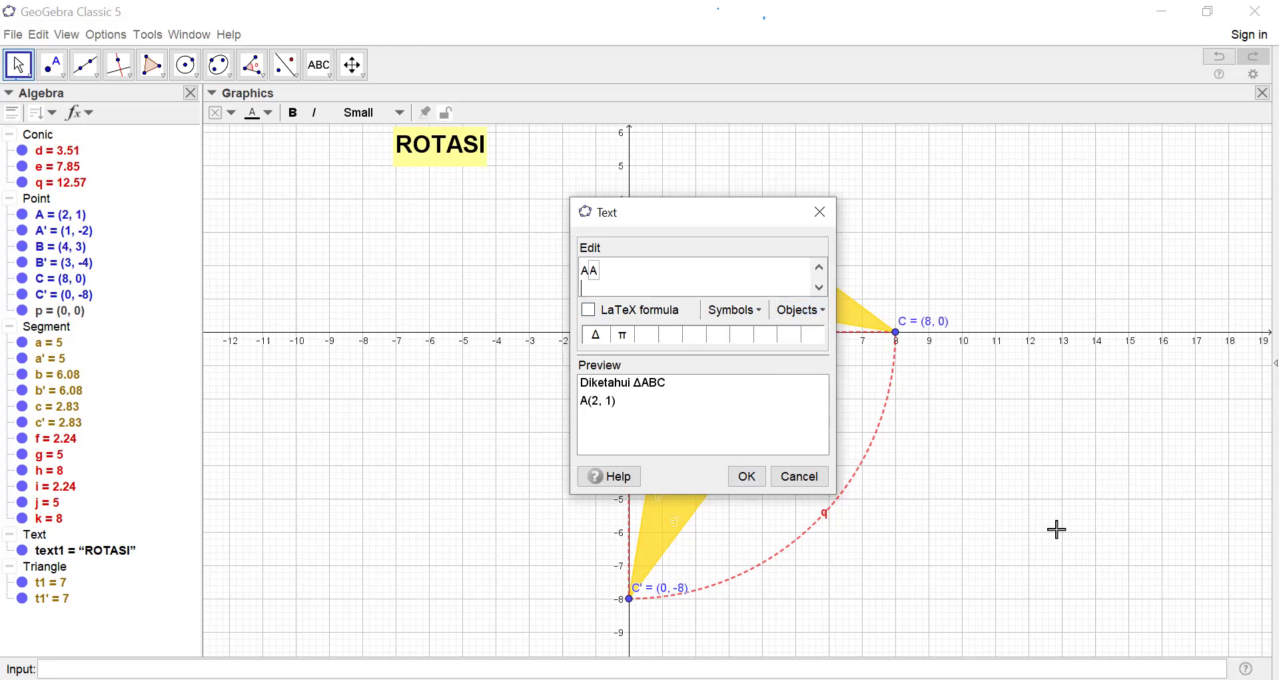
type("B")
left_click(819, 313)
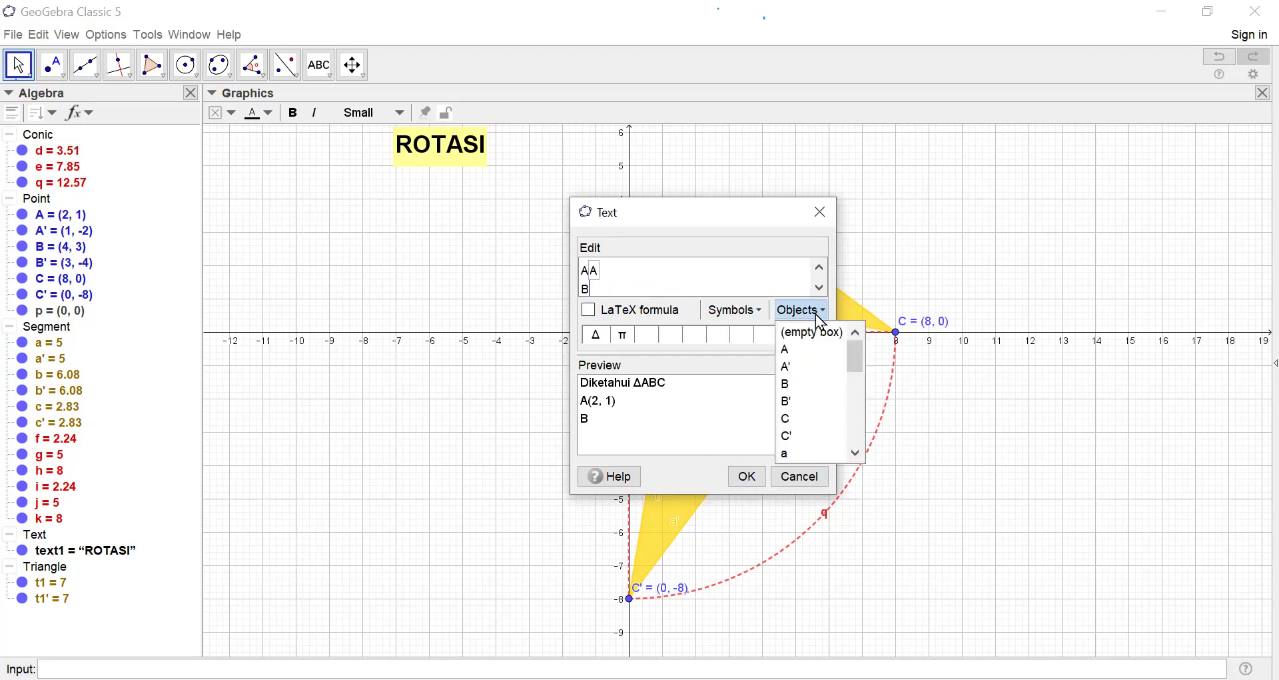
left_click(793, 385)
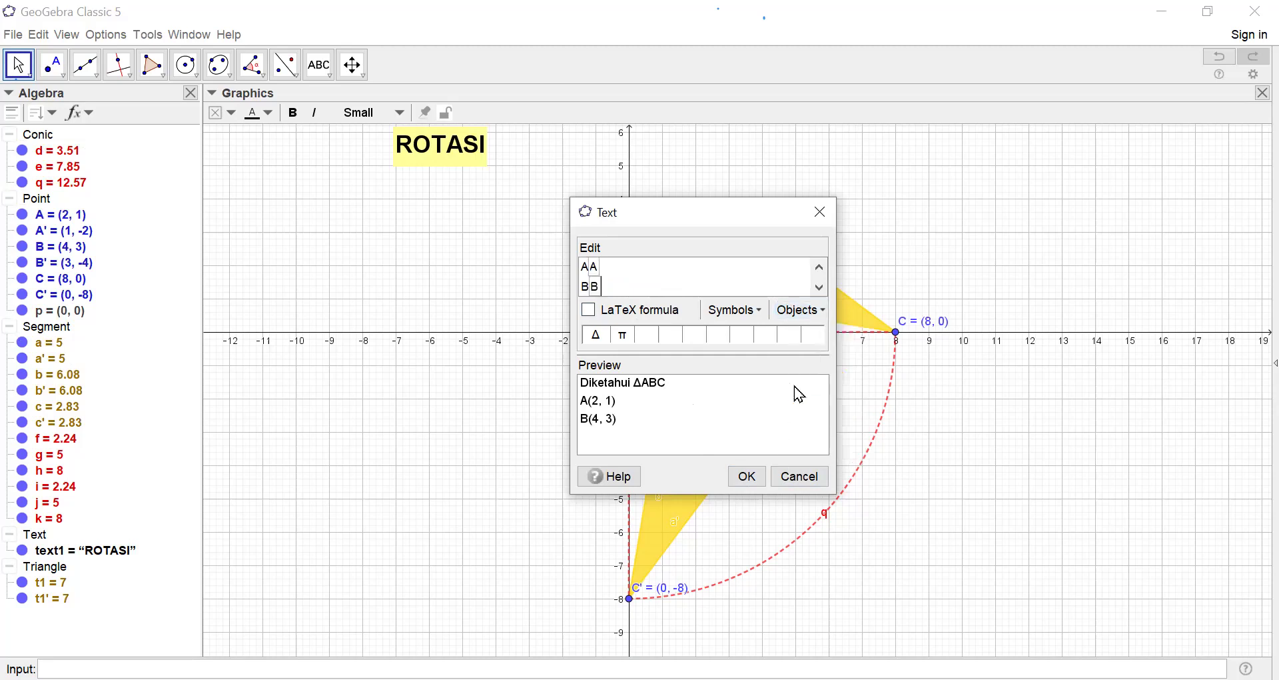
Add a fourth line "C" with point C's linked coordinates and finish the "Diketahui ΔABC" text
key("Return")
type("C")
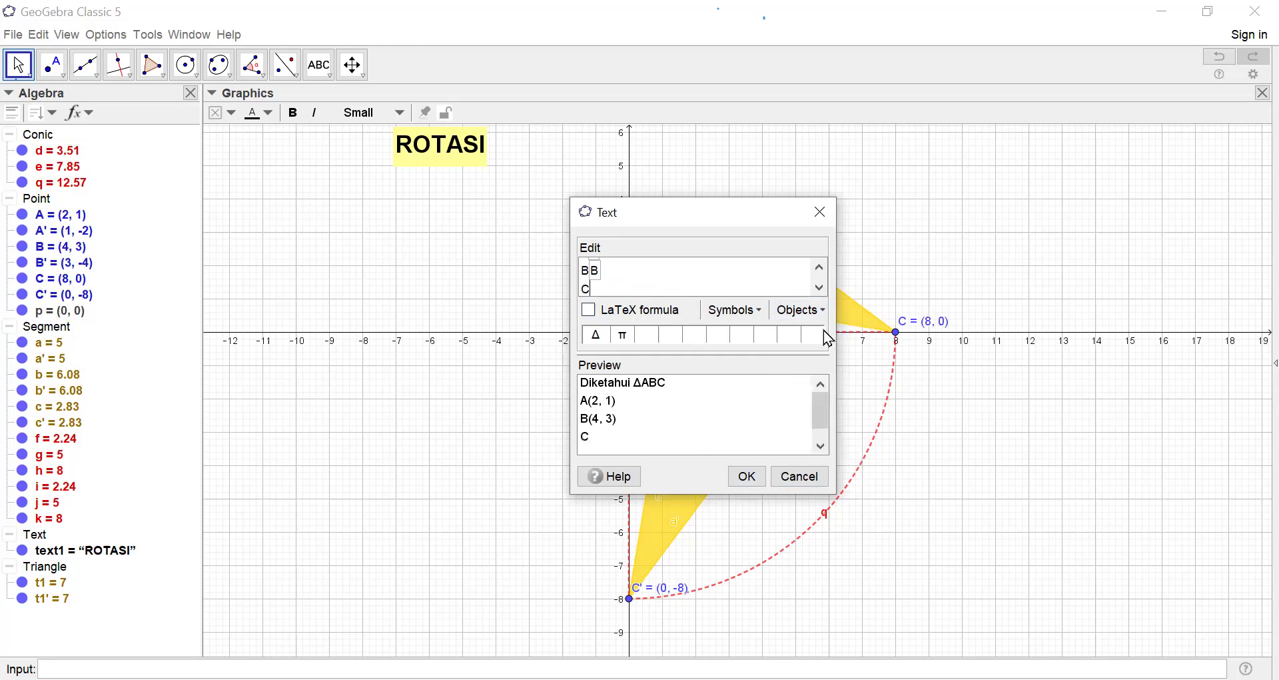
left_click(824, 310)
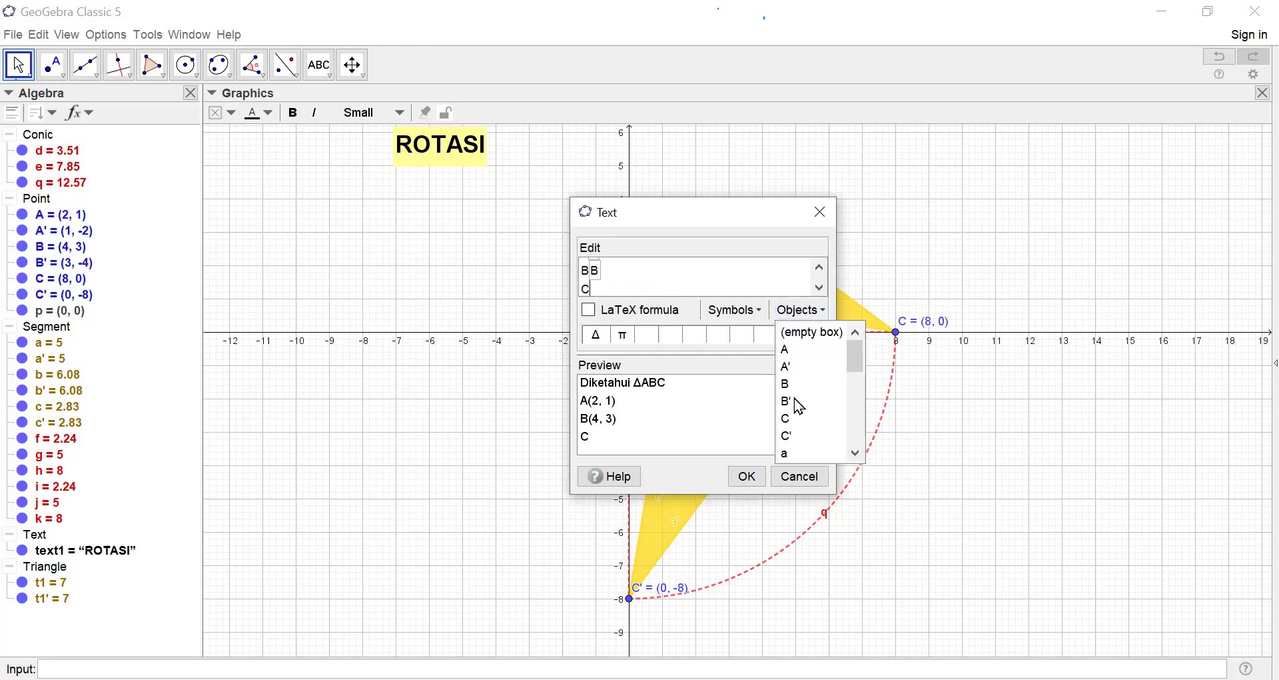
left_click(792, 419)
left_click(767, 483)
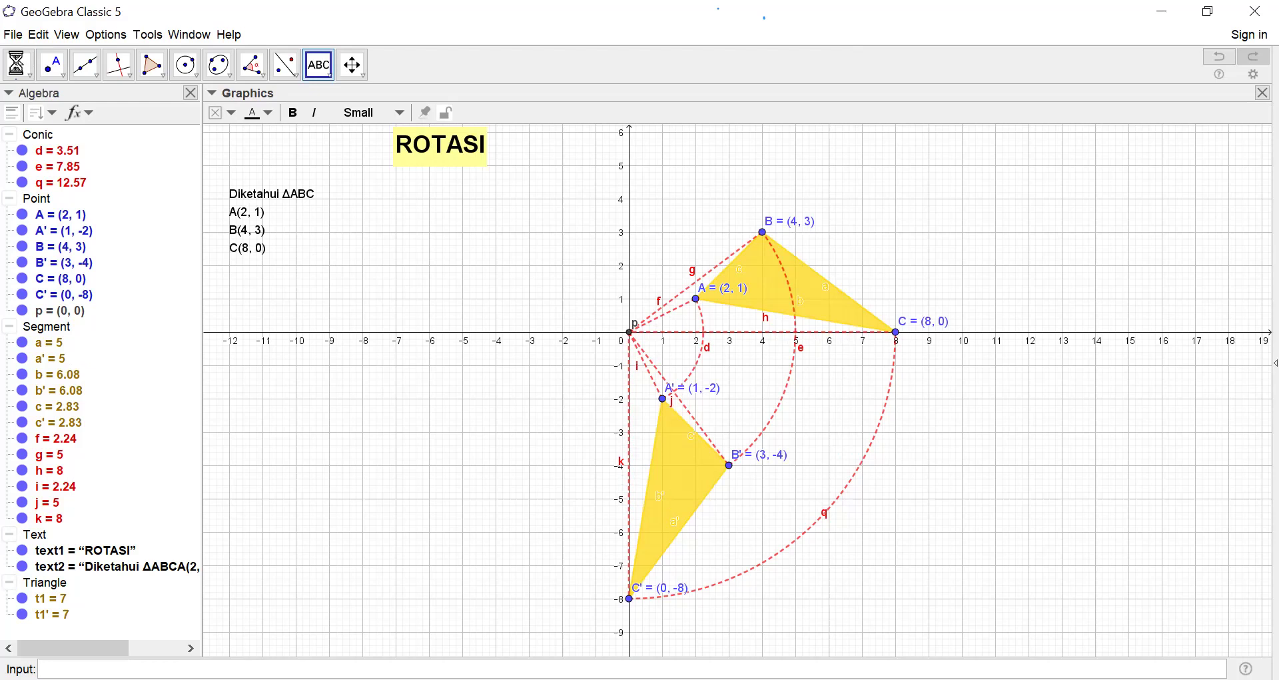
Dismiss the extra blank text and move point B to (4, 4)
left_click(656, 265)
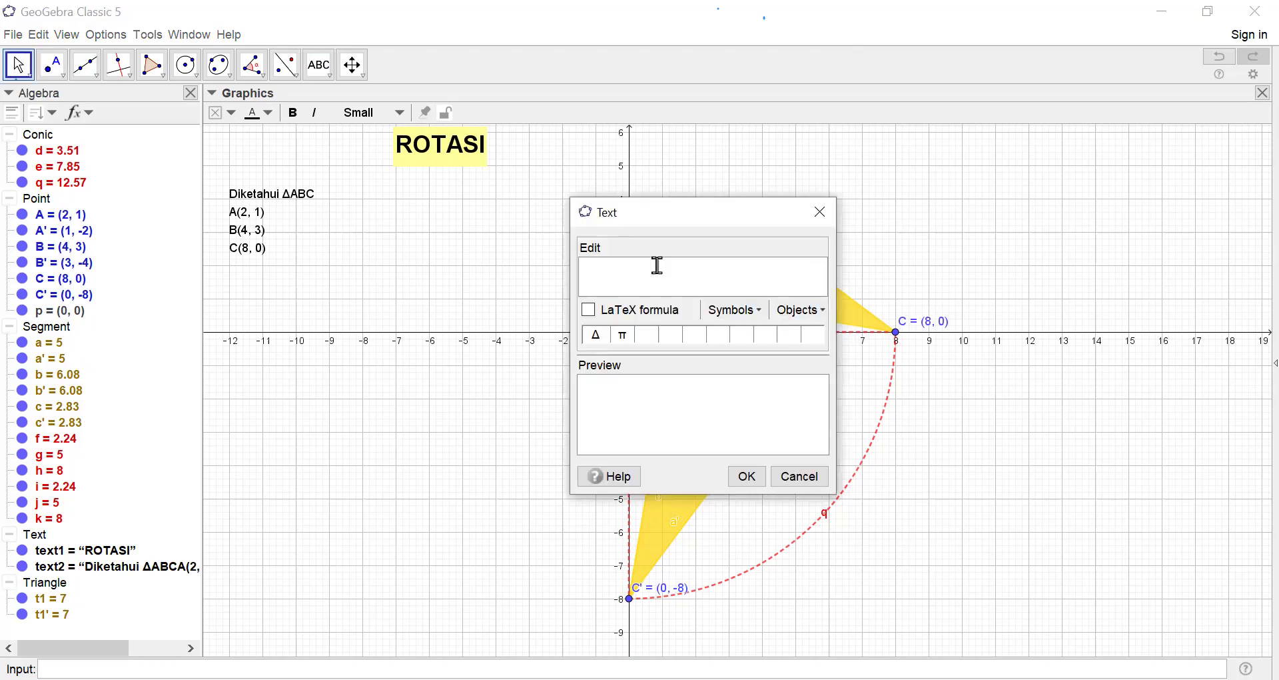
left_click(819, 211)
left_click_drag(764, 233, 767, 207)
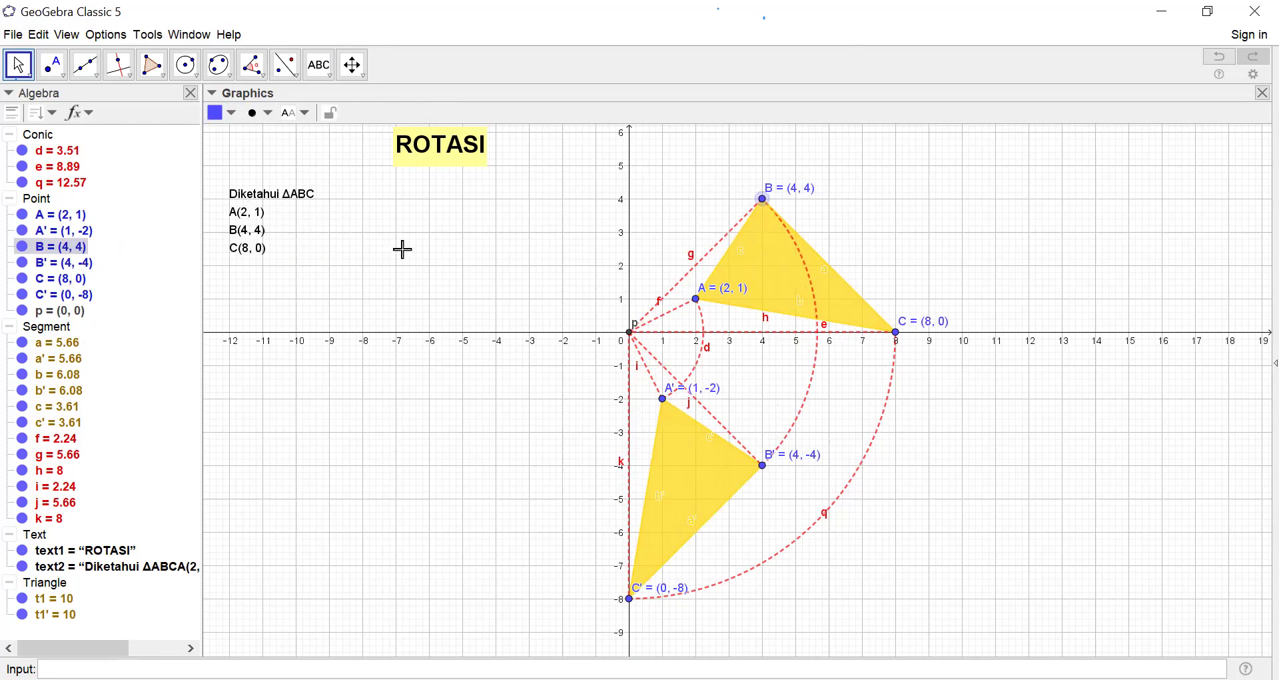
Start a new text beside the "Diketahui ΔABC" text with a first line "A'" followed by point A's image coordinates as a linked object
left_click(320, 65)
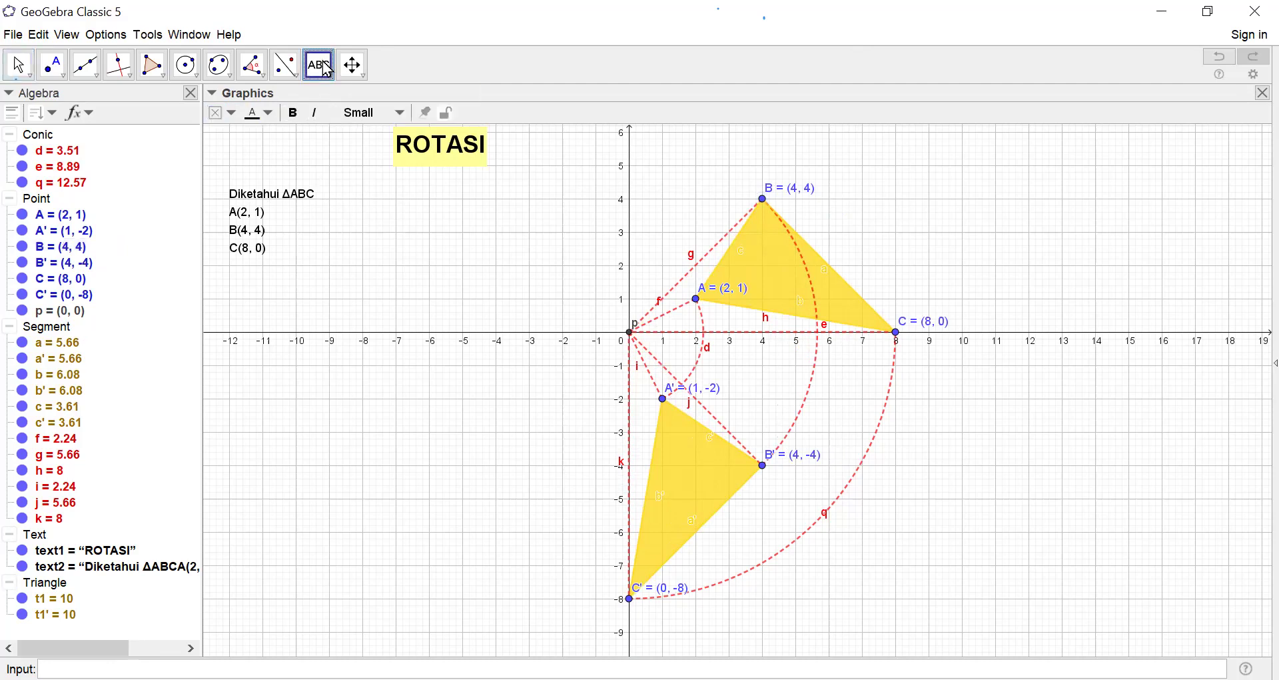
left_click(326, 69)
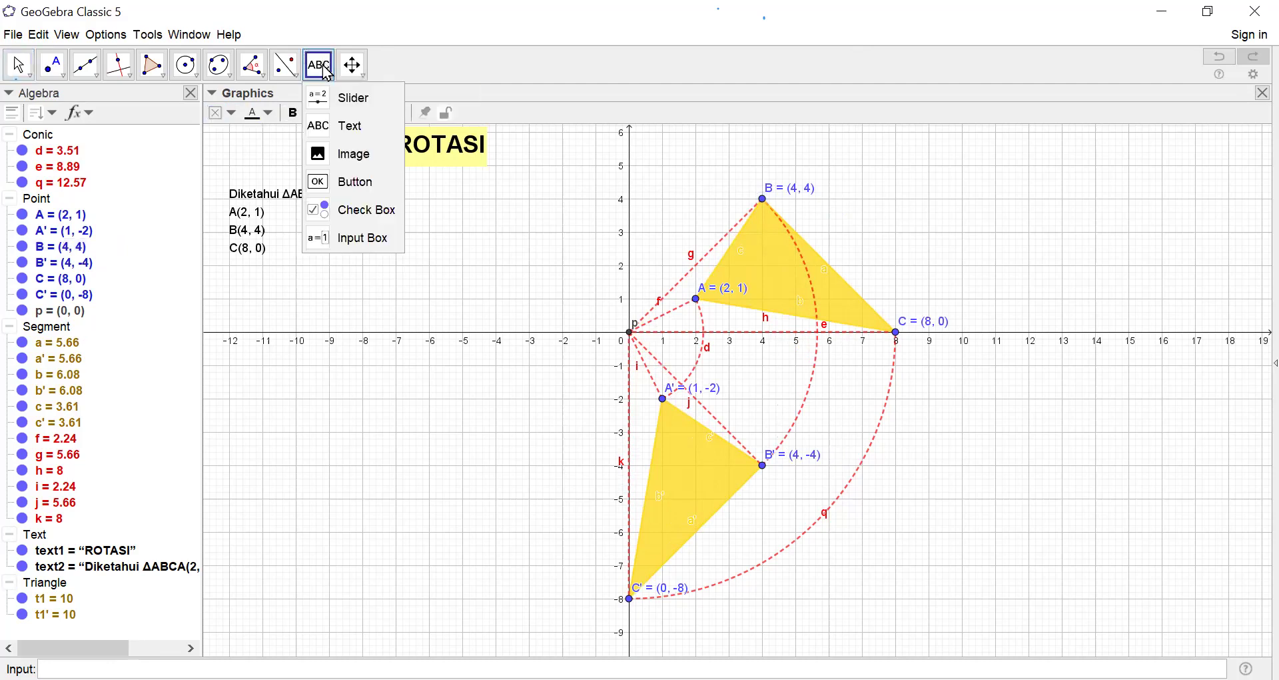
left_click(336, 132)
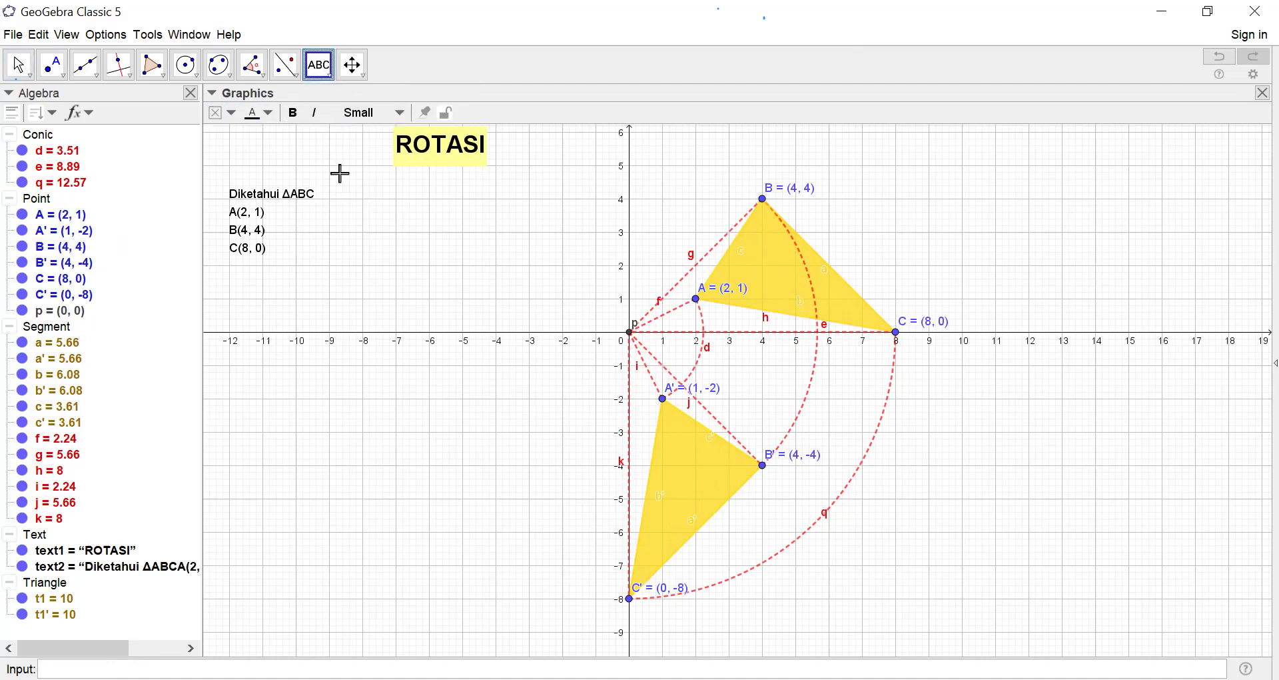
left_click(325, 212)
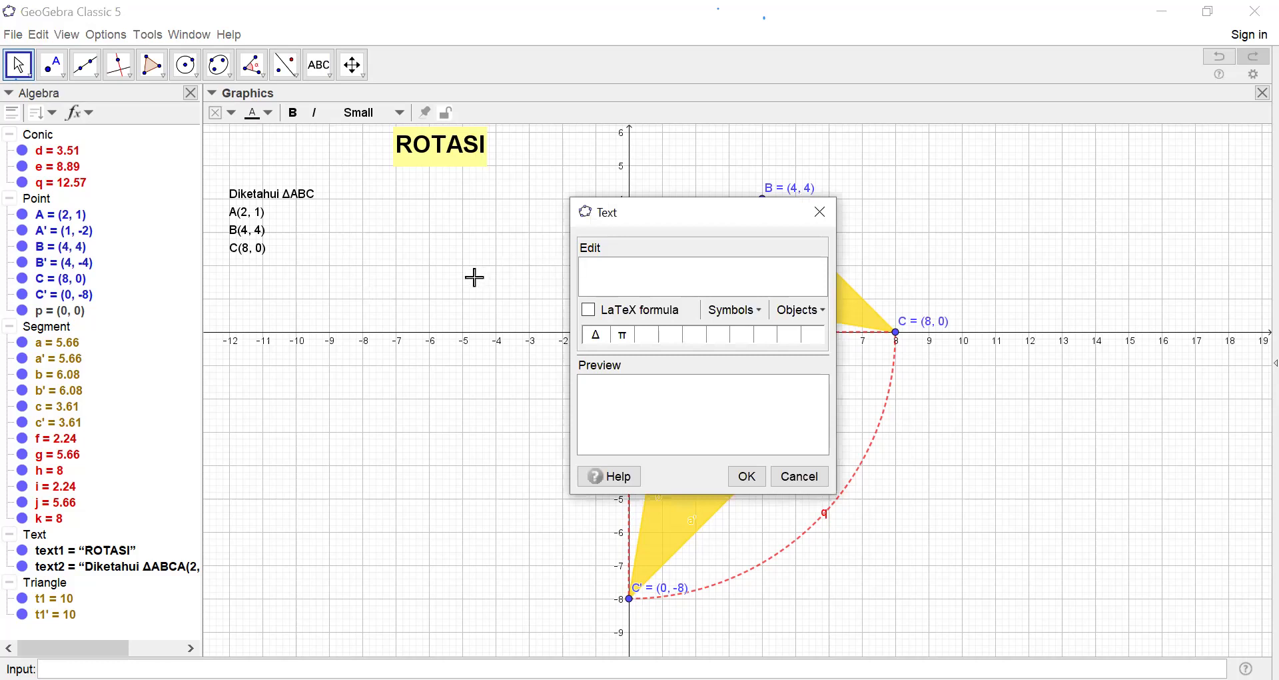
type("A")
left_click(821, 312)
left_click(787, 367)
key("Return")
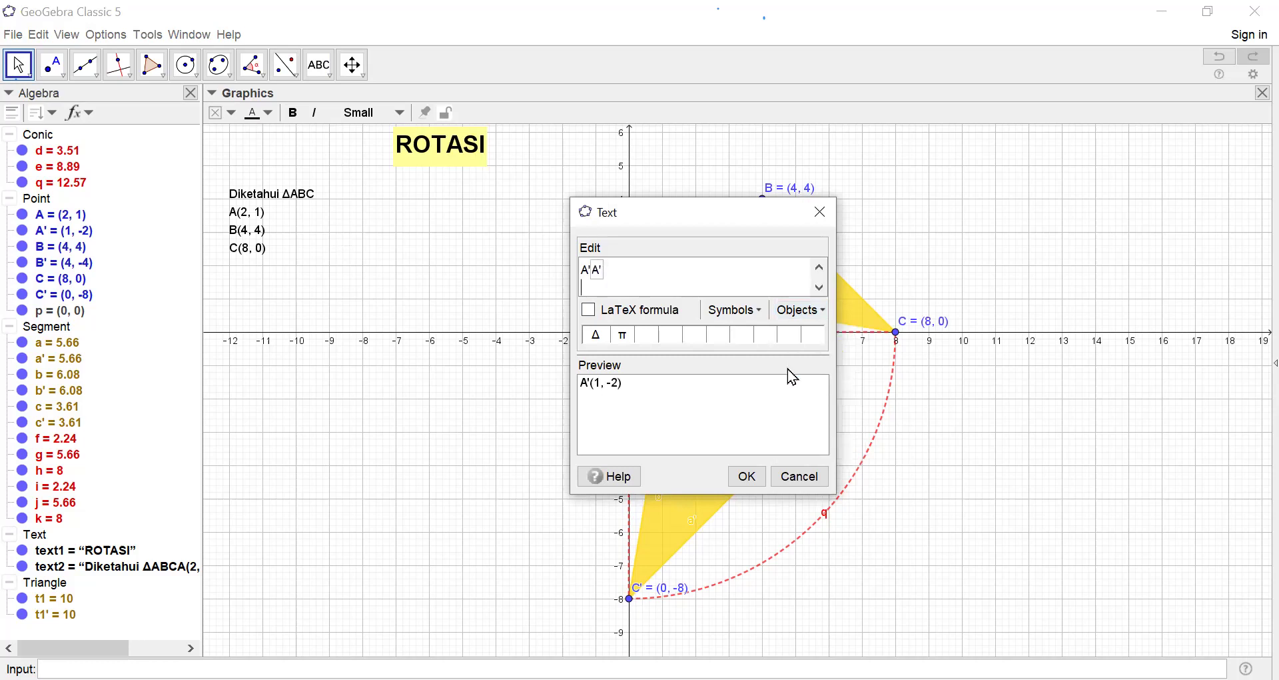
Add lines "B'" and "C'" with their linked coordinates, and align the finished text with the A, B and C rows
type("B'")
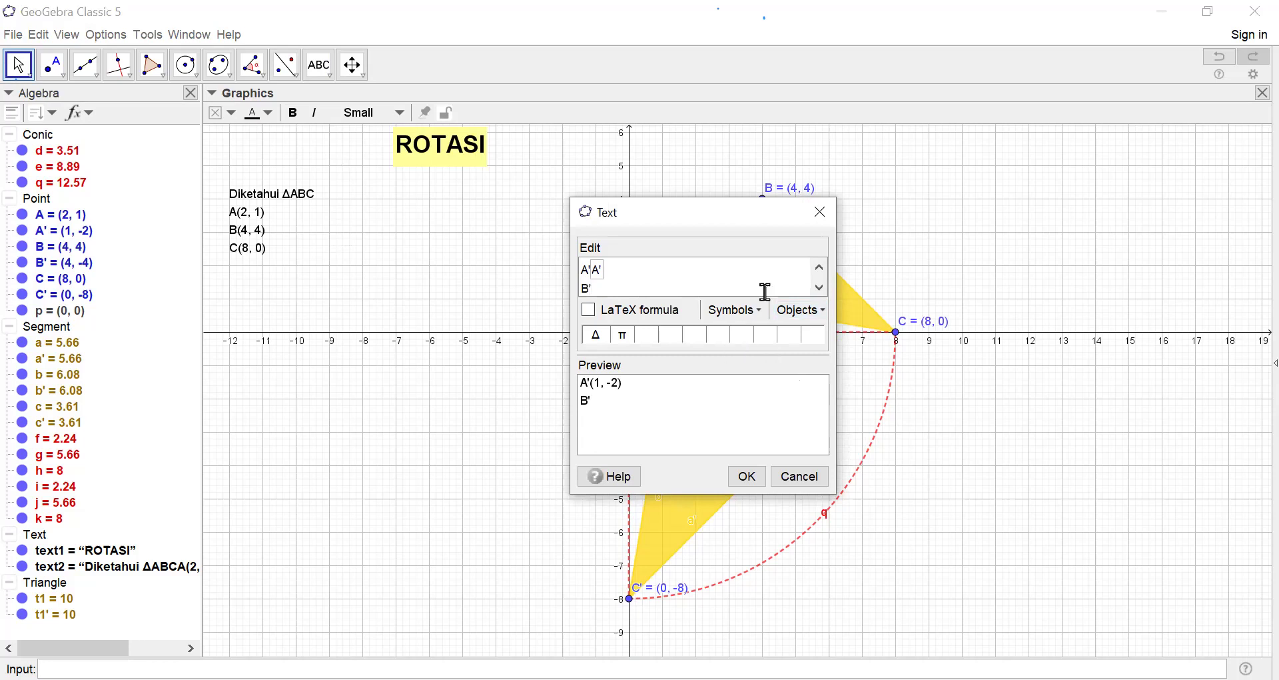
left_click(822, 310)
left_click(803, 402)
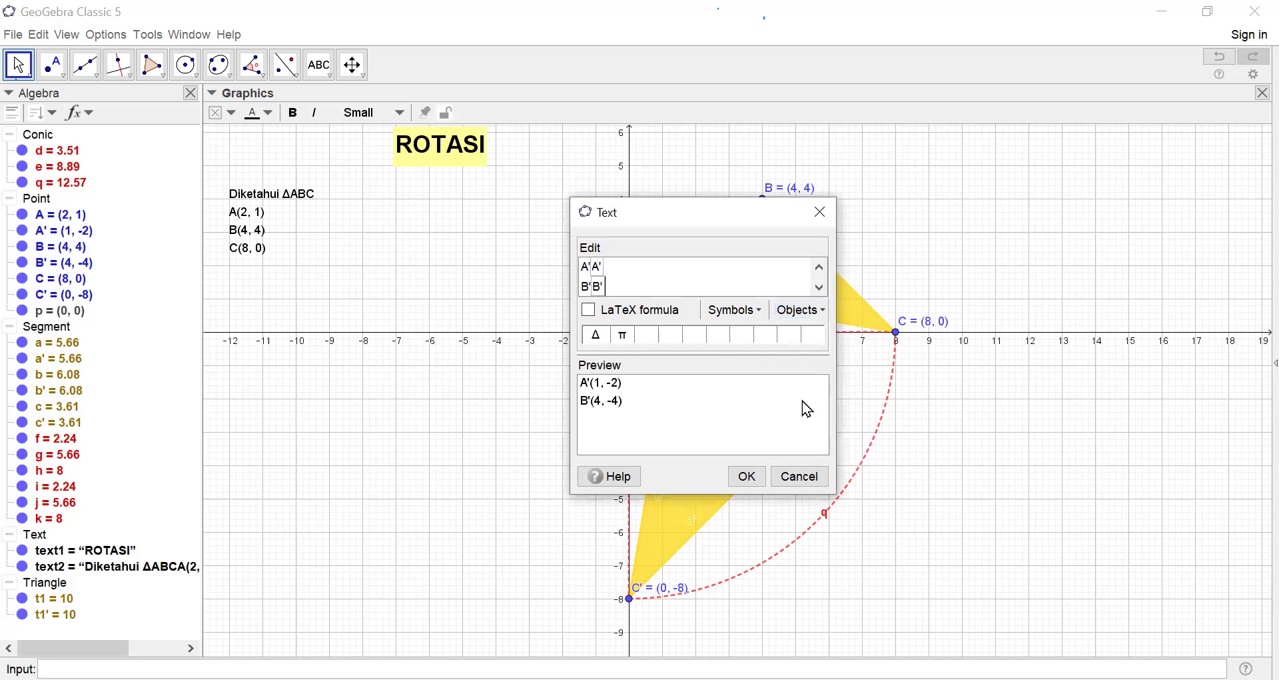
key("Return")
type("C")
left_click(824, 311)
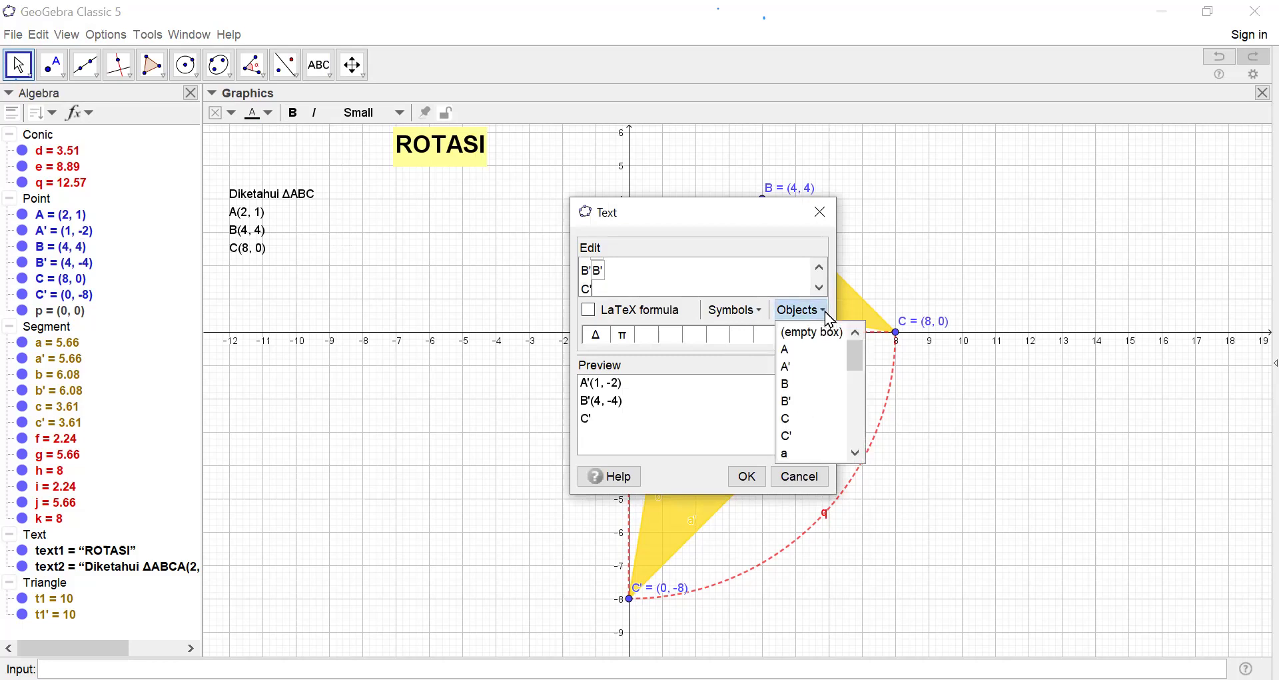
type("'")
left_click(799, 435)
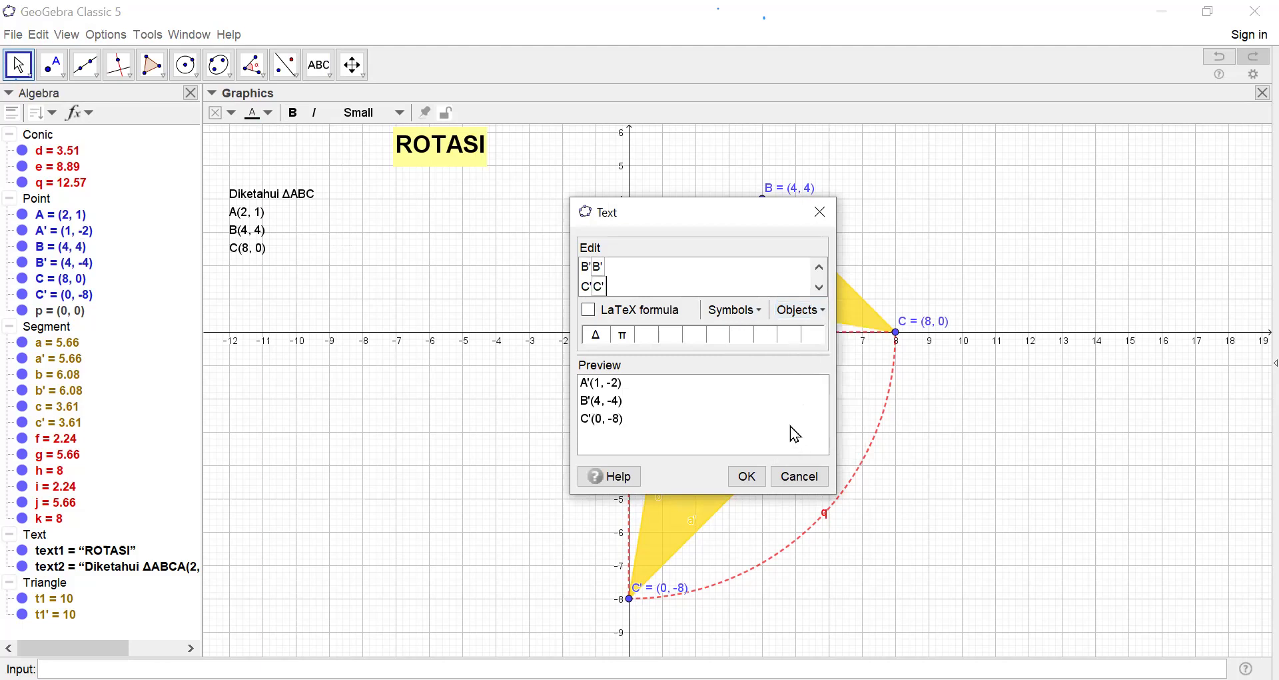
left_click(747, 477)
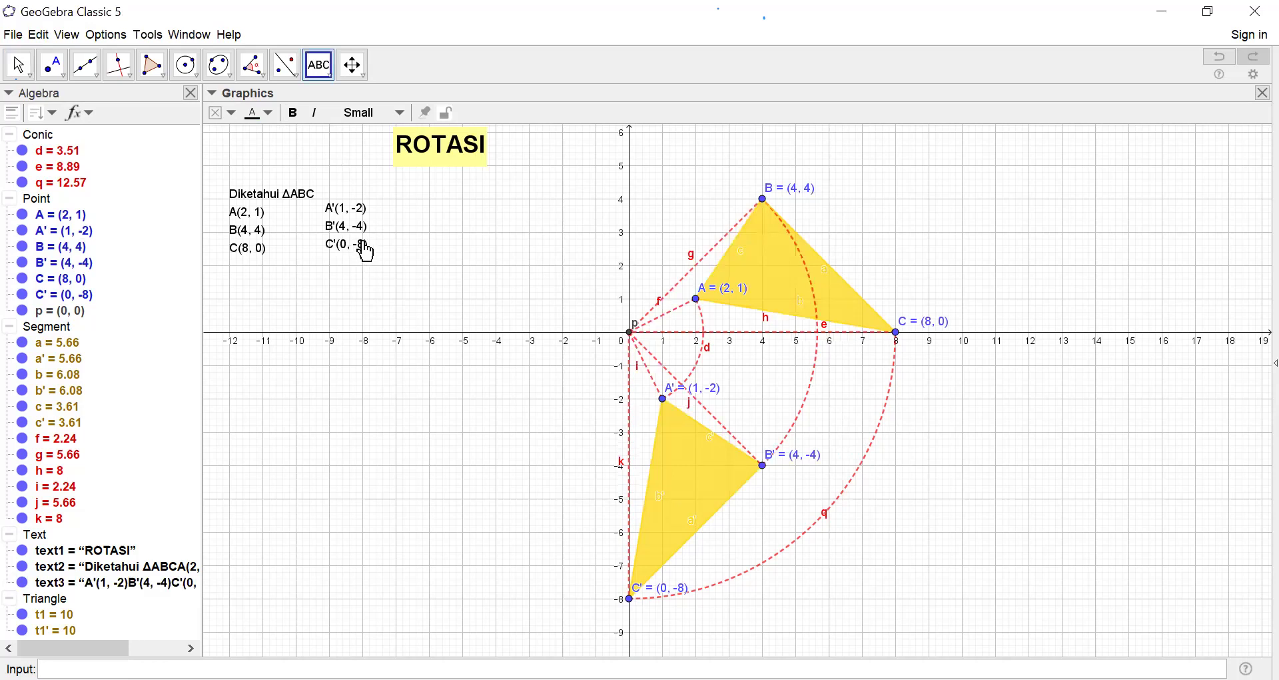
left_click_drag(366, 252, 363, 257)
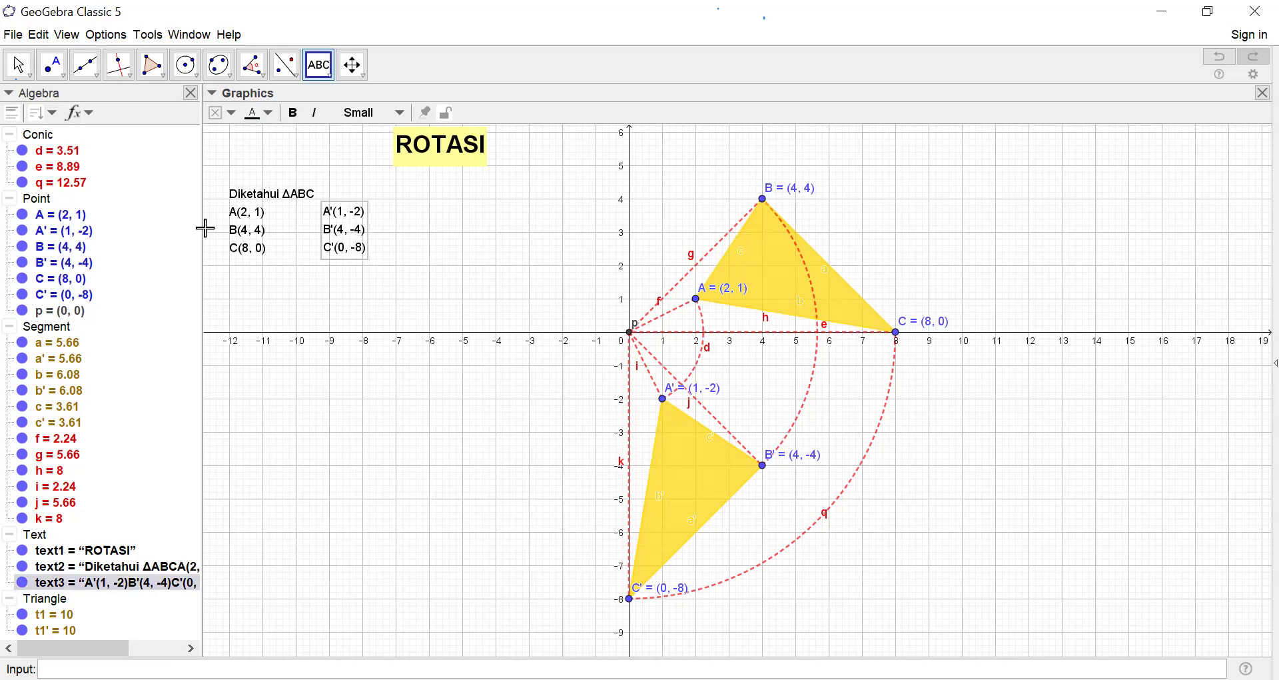
right_click(251, 235)
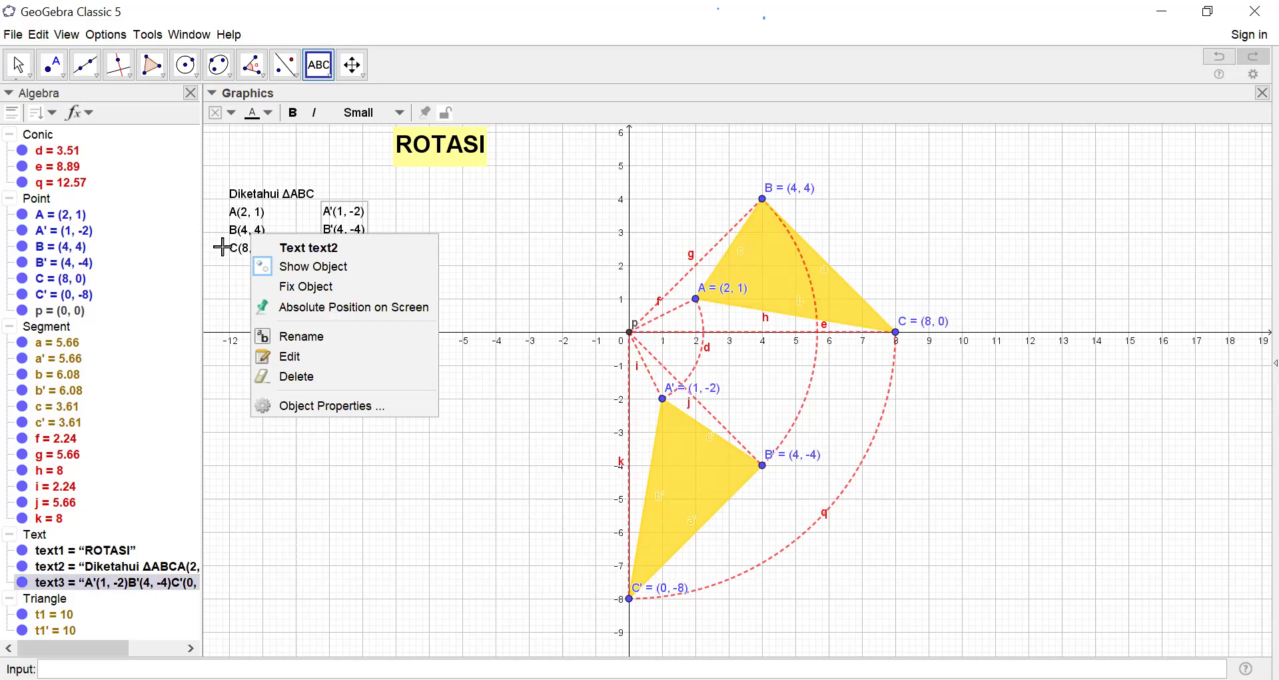
left_click(237, 247)
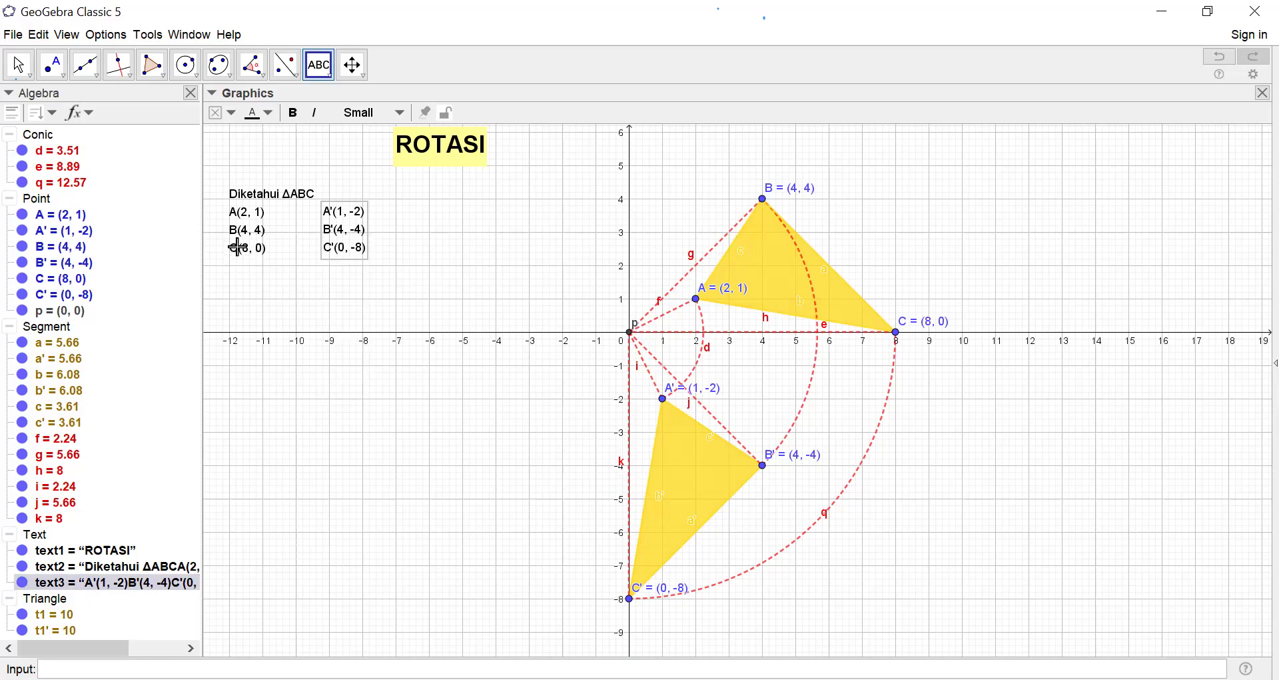
left_click(238, 247)
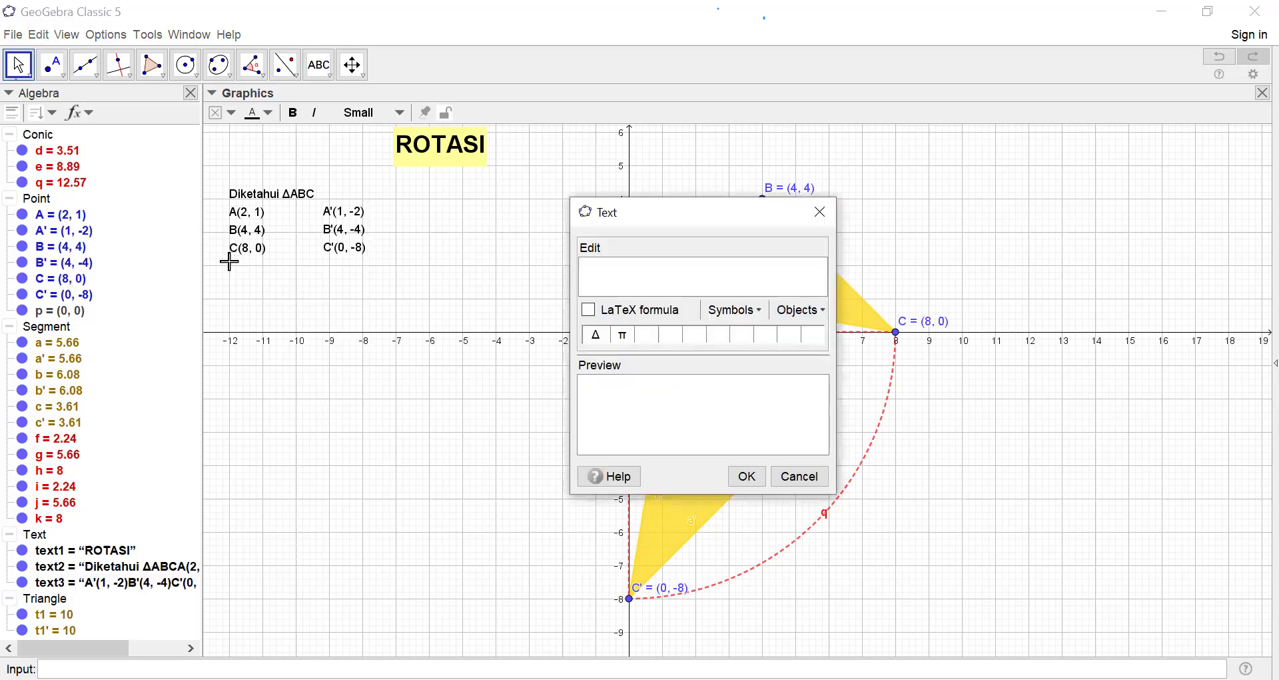
left_click(818, 213)
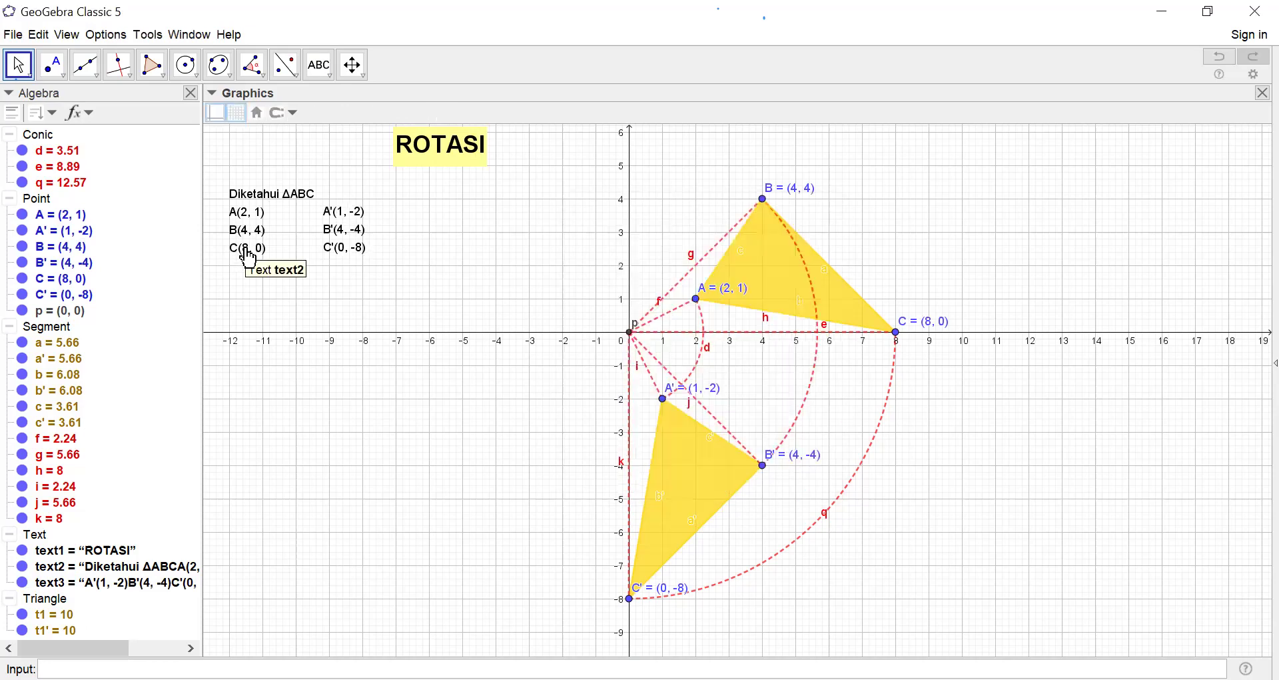
Give the "Diketahui ΔABC" text a Light Green background color in its object properties
right_click(248, 252)
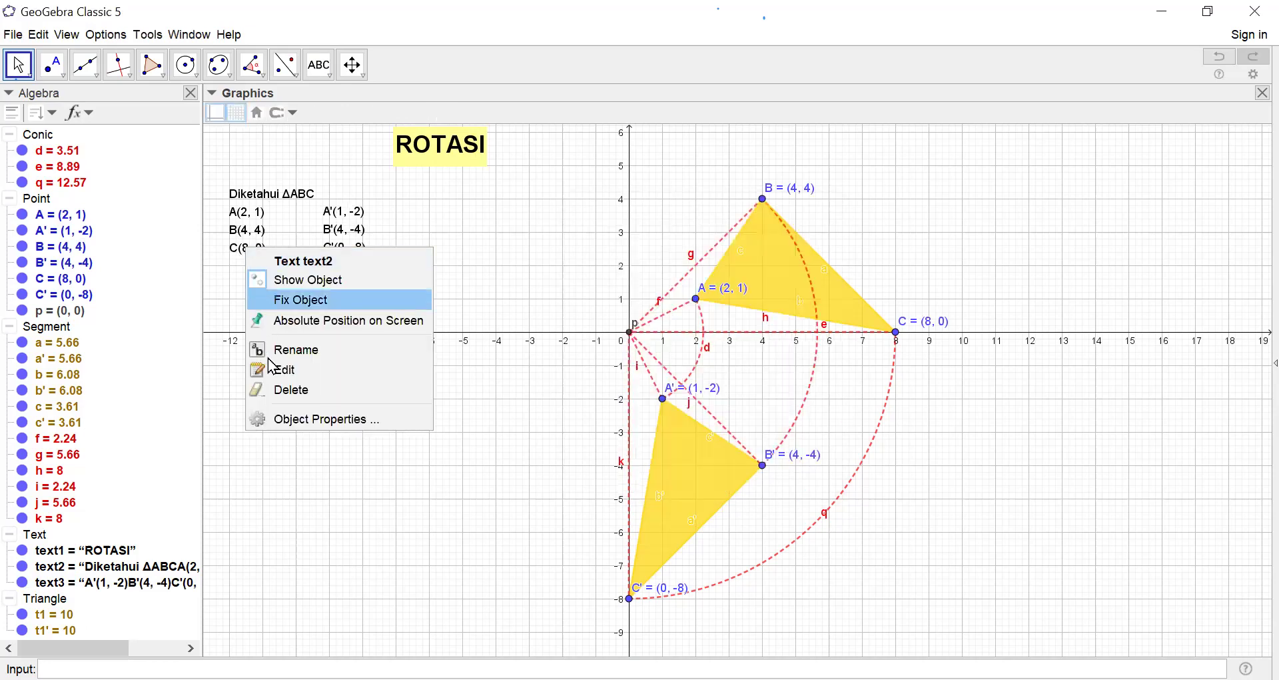
left_click(289, 420)
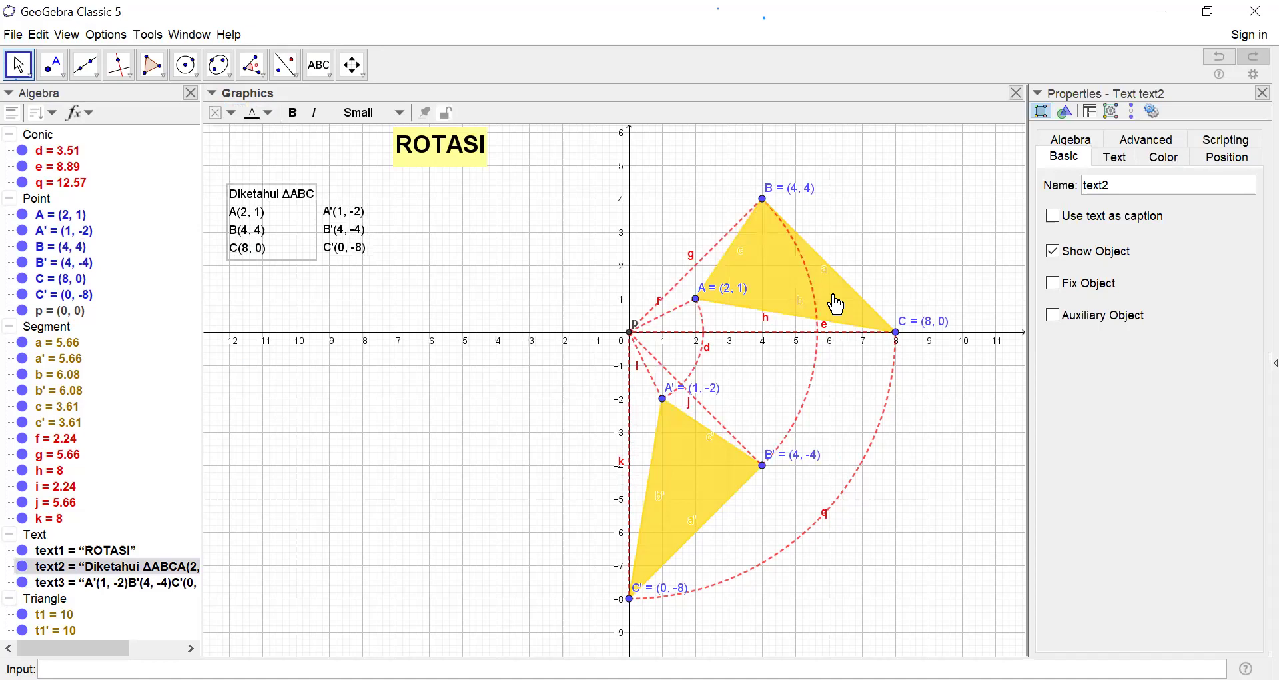
left_click(1165, 157)
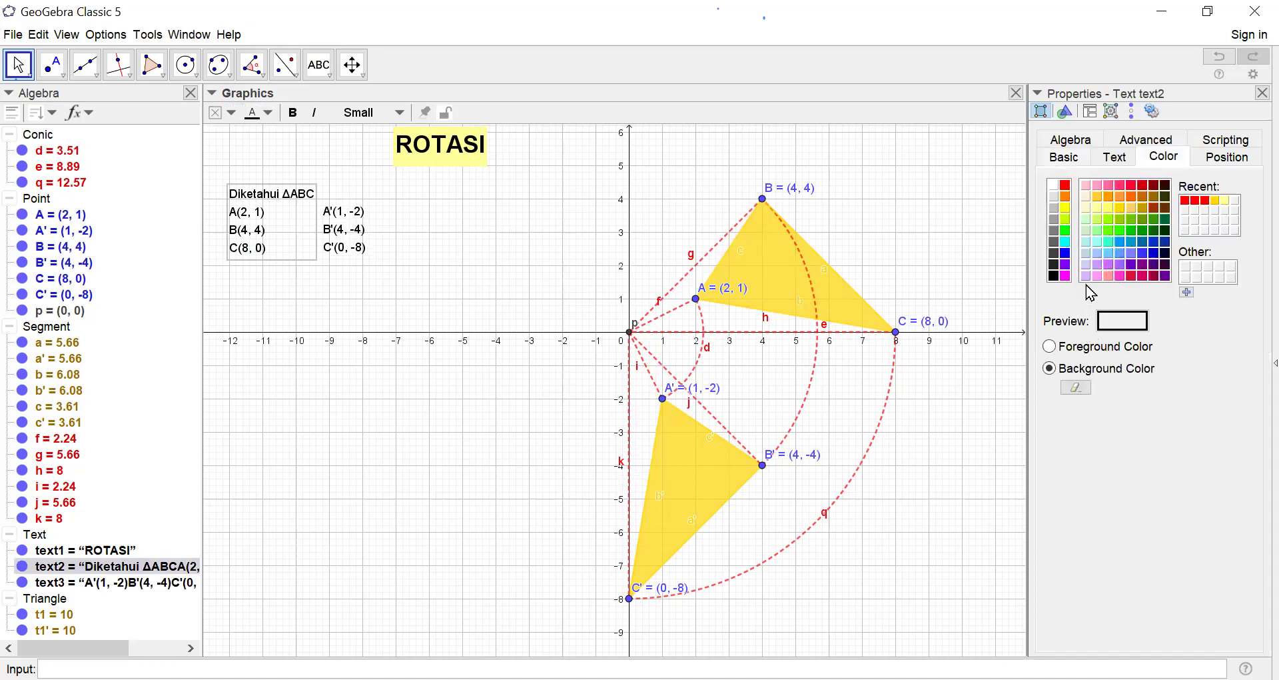
left_click(1086, 232)
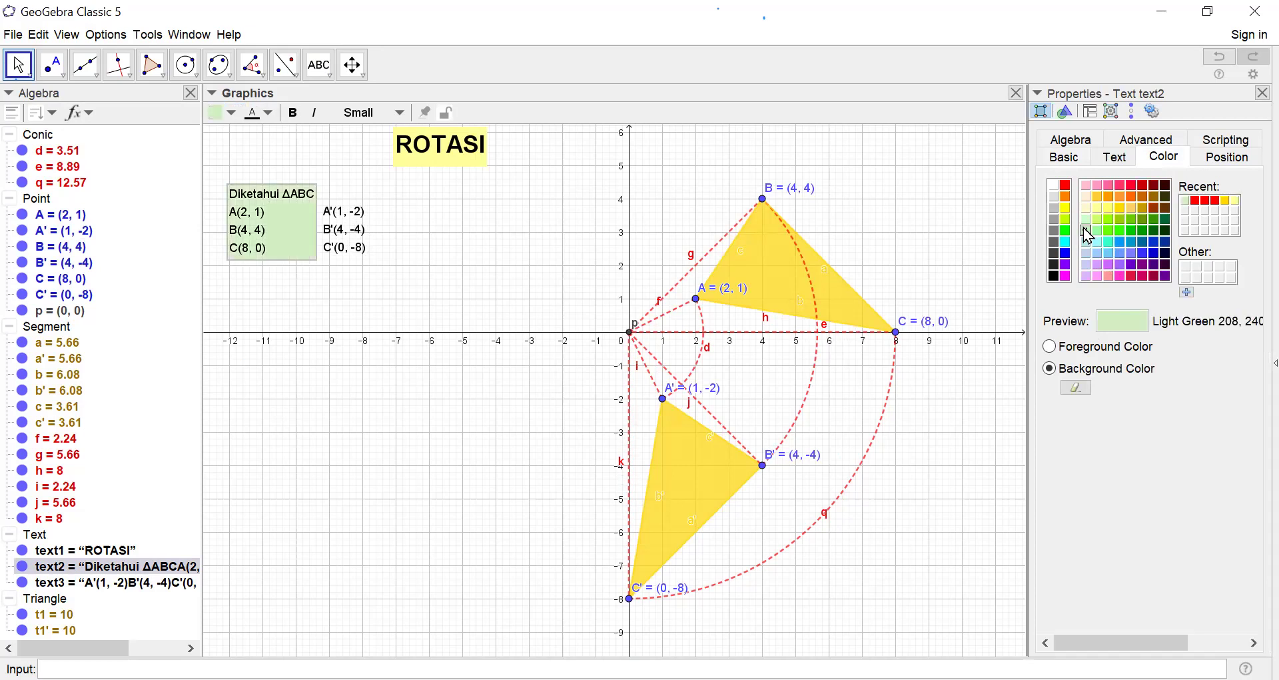
Try the Medium font size on the "Diketahui ΔABC" text, make it bold, and set its size to Small
left_click(1131, 162)
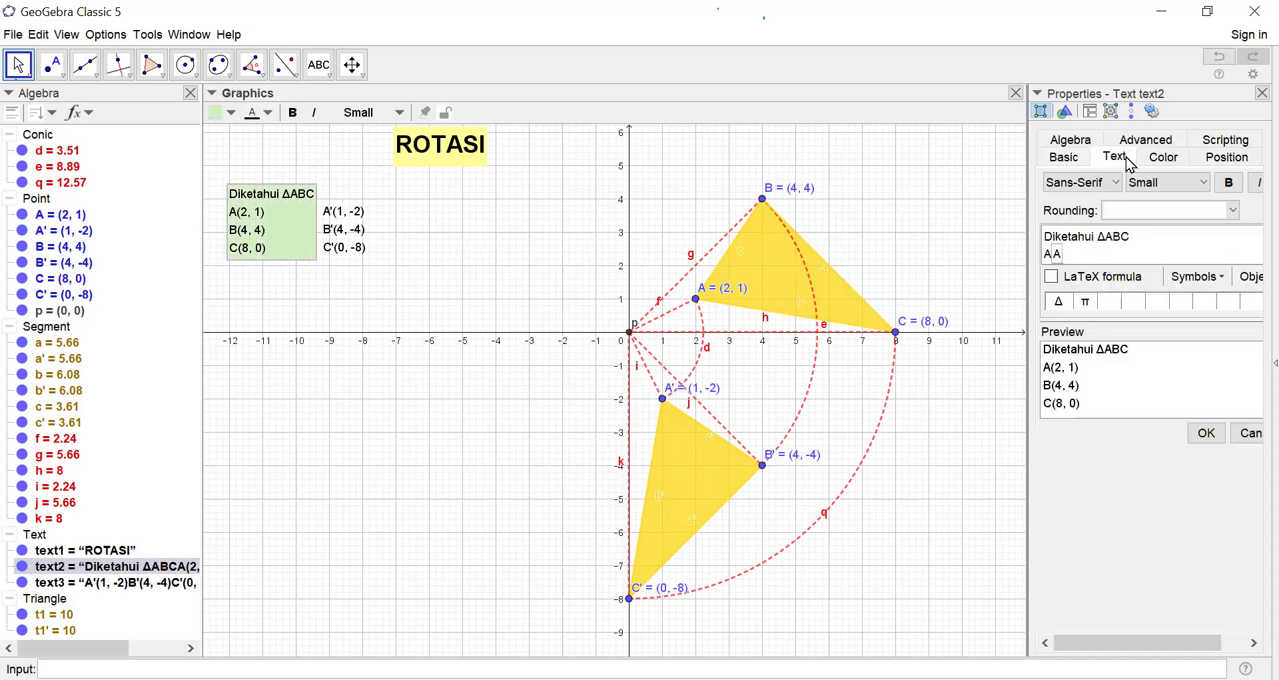
left_click(1203, 187)
left_click(1173, 251)
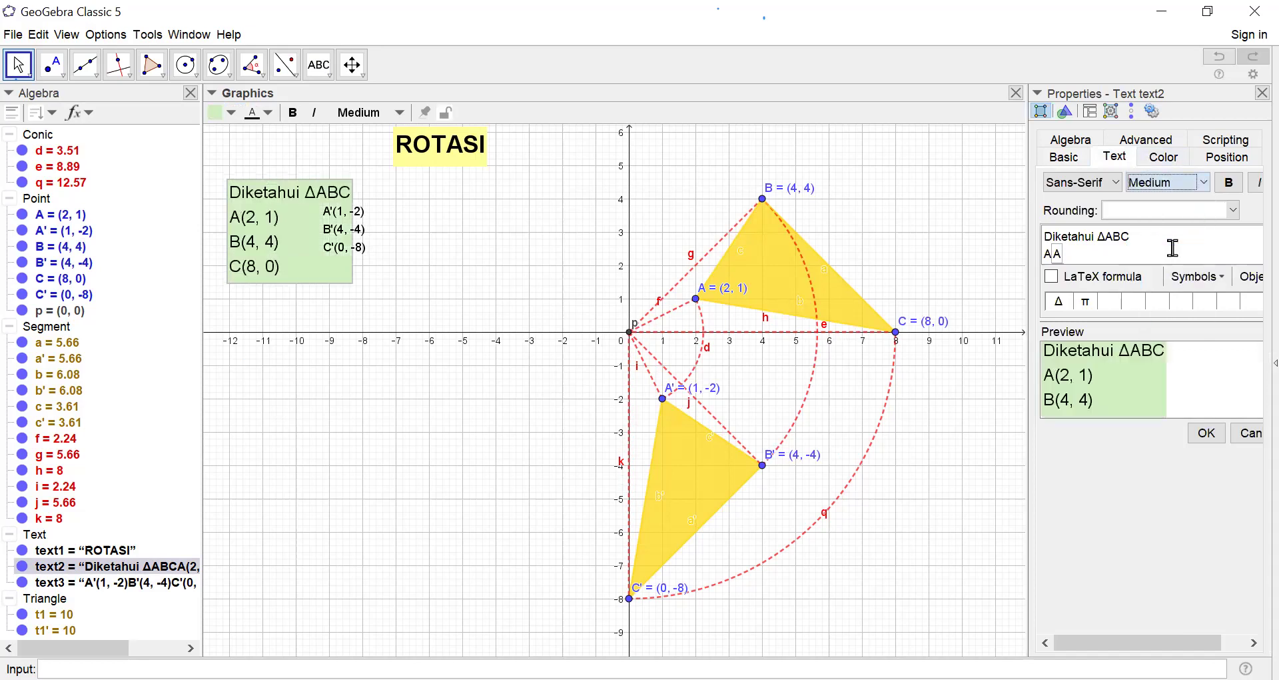
left_click(1230, 184)
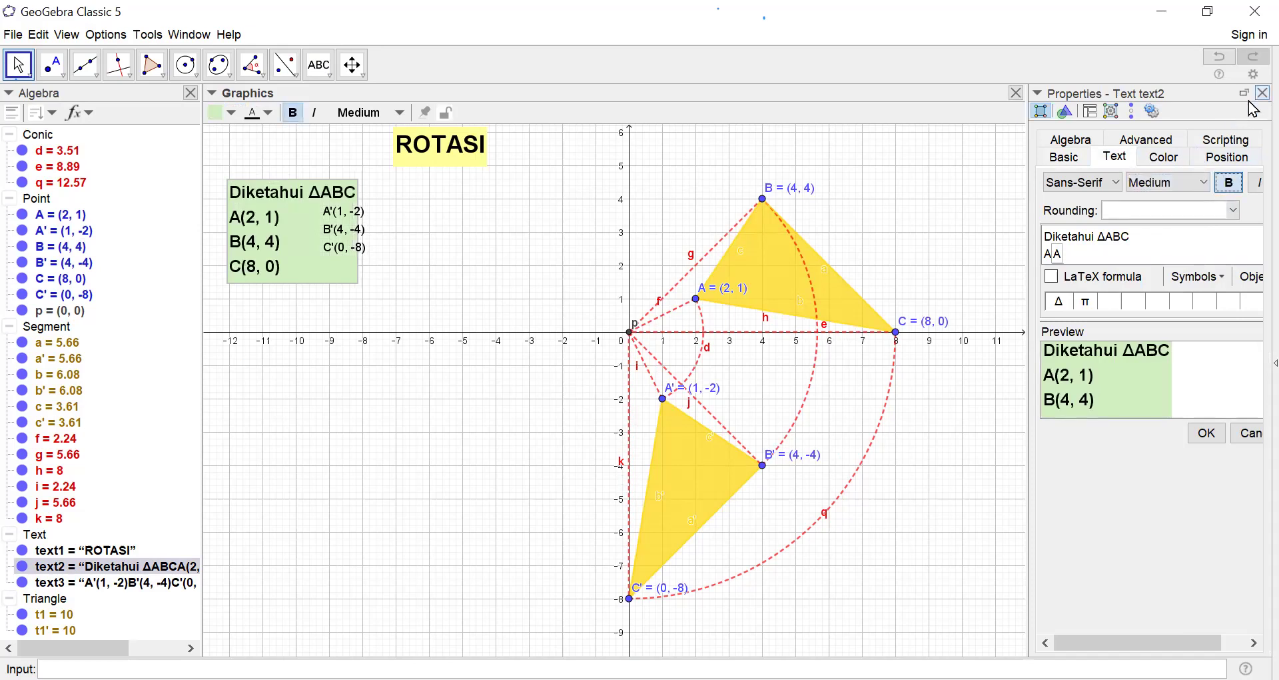
left_click(1205, 182)
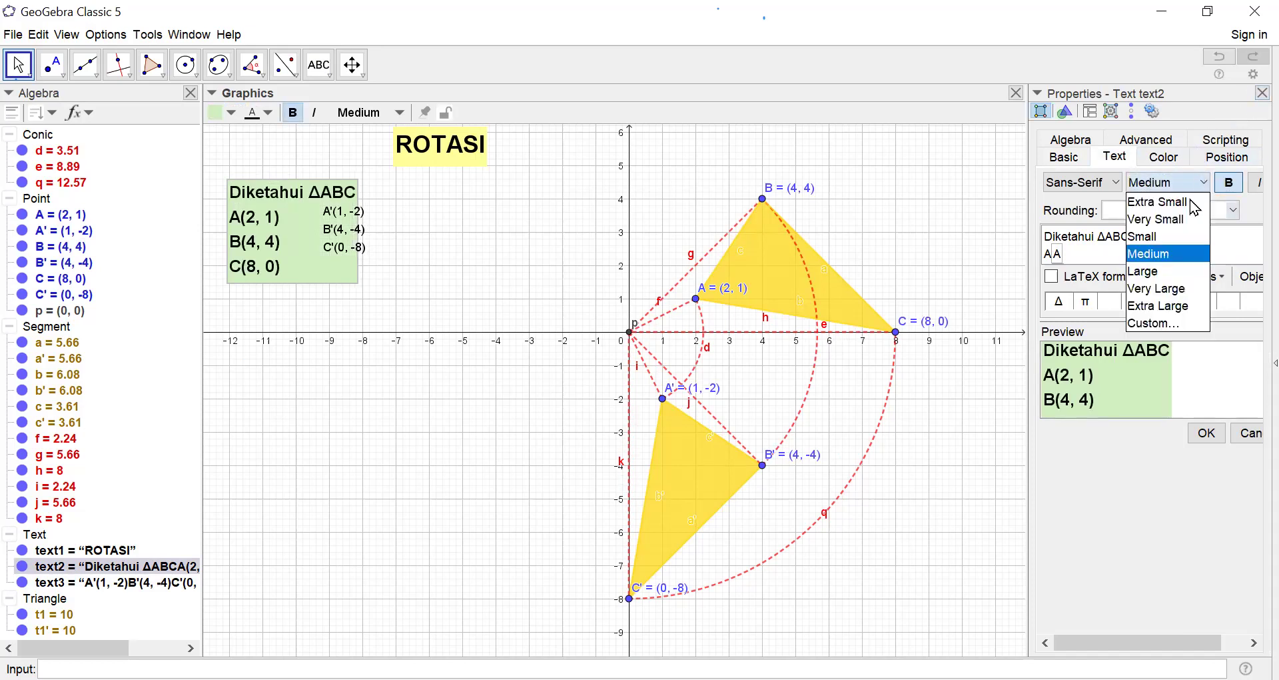
left_click(1163, 237)
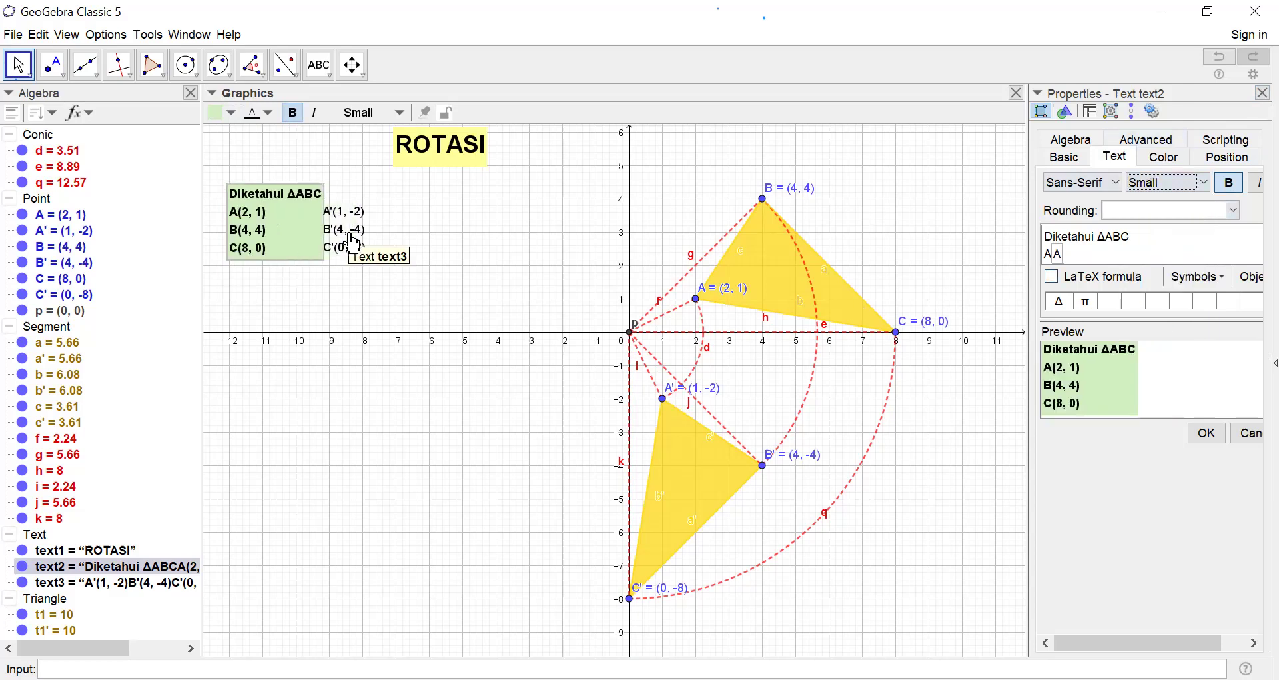
Move the A', B', C' coordinates text slightly away from the green "Diketahui ΔABC" text to leave a gap
left_click_drag(356, 244, 373, 251)
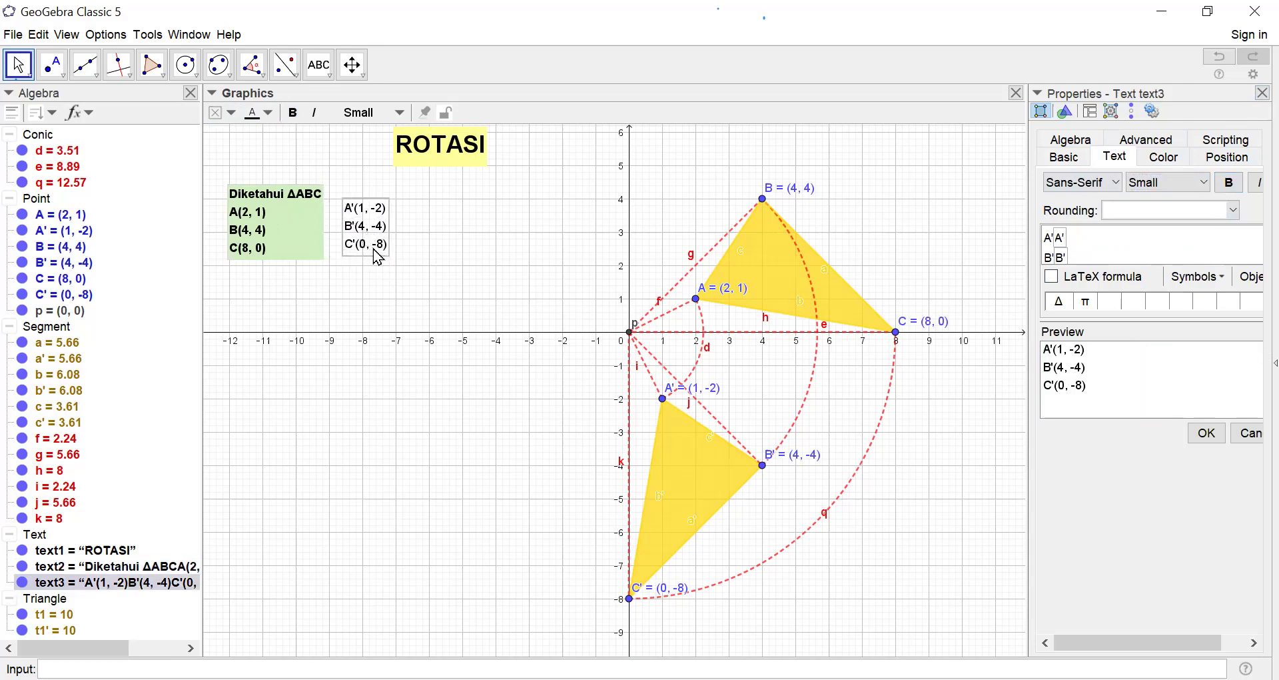
Give the A', B', C' coordinates text a Yellow background color and make it bold in its object properties
right_click(375, 249)
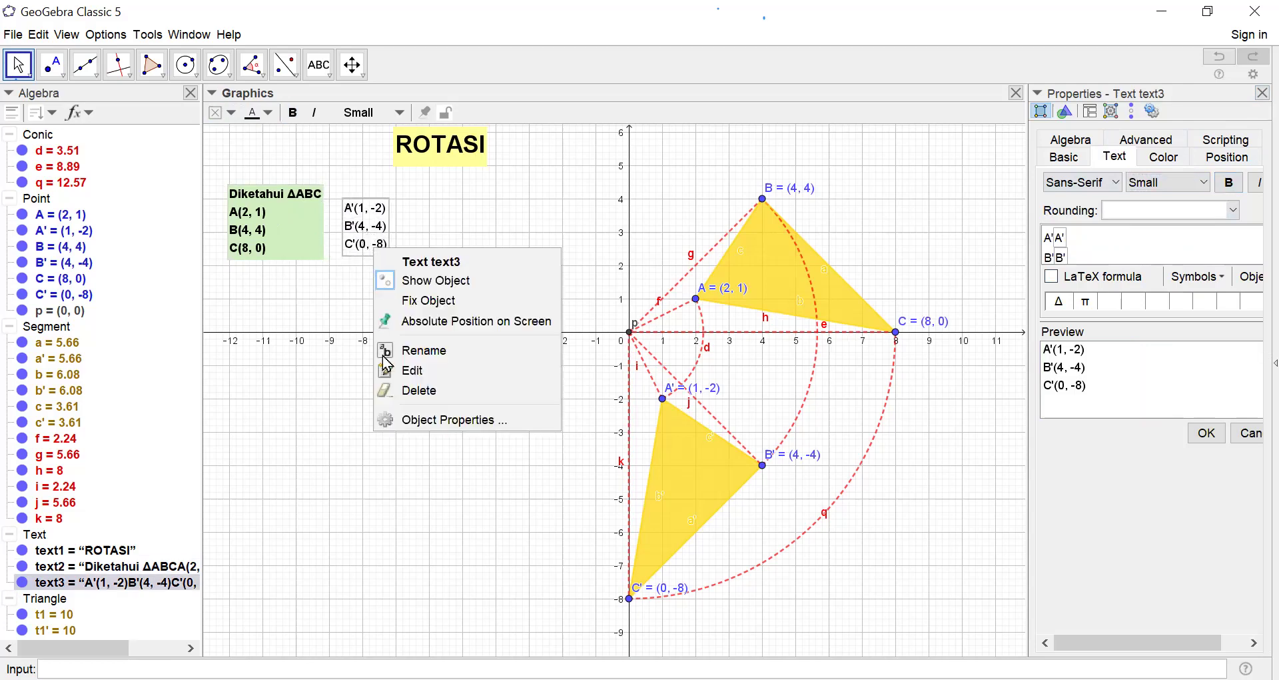
left_click(404, 420)
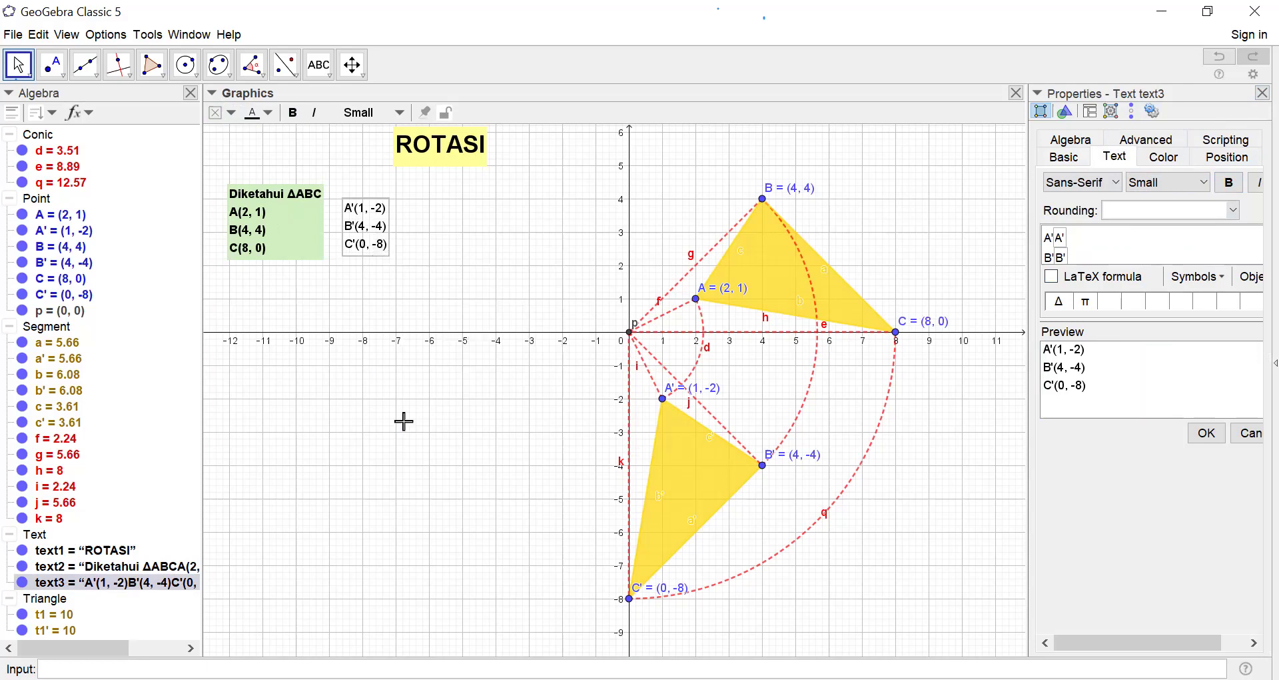
left_click(1164, 158)
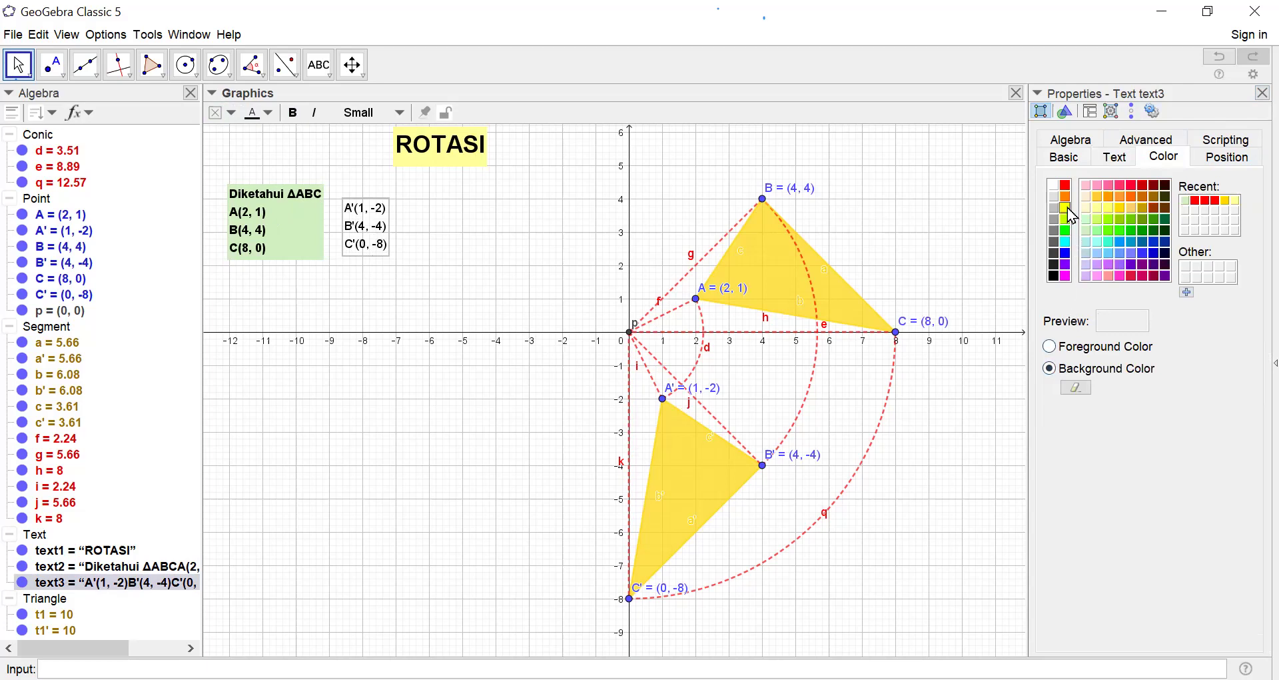
left_click(1069, 210)
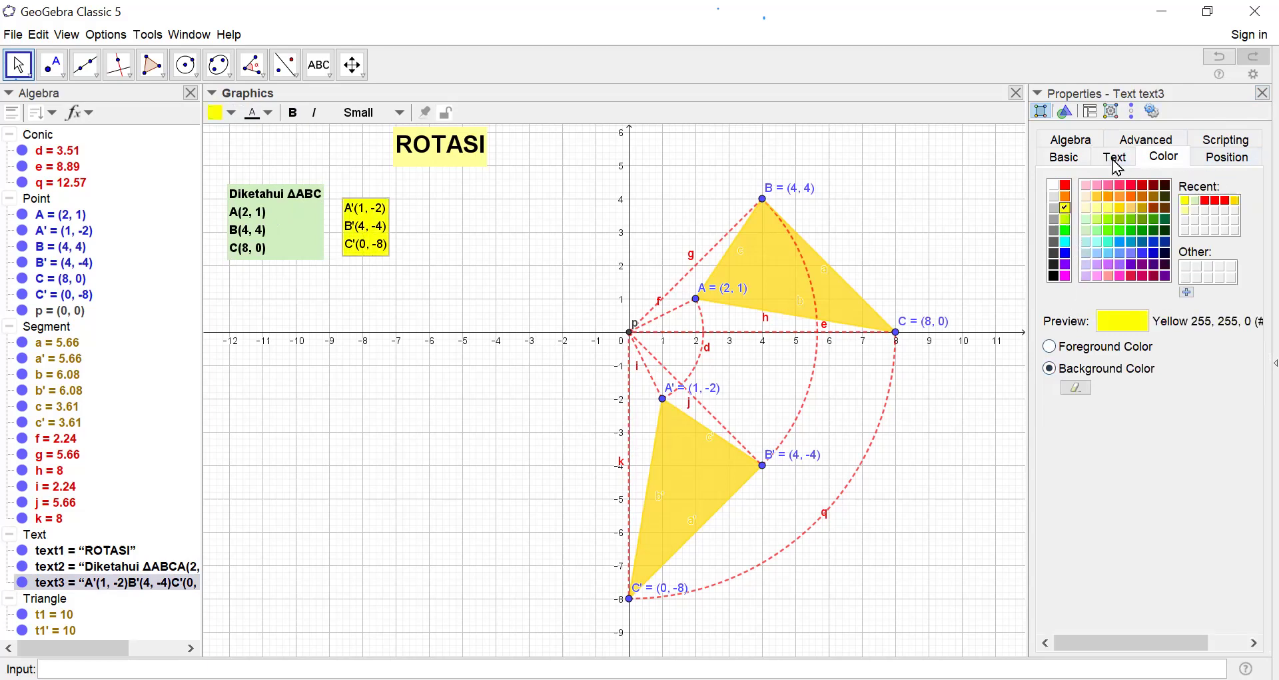
left_click(1117, 160)
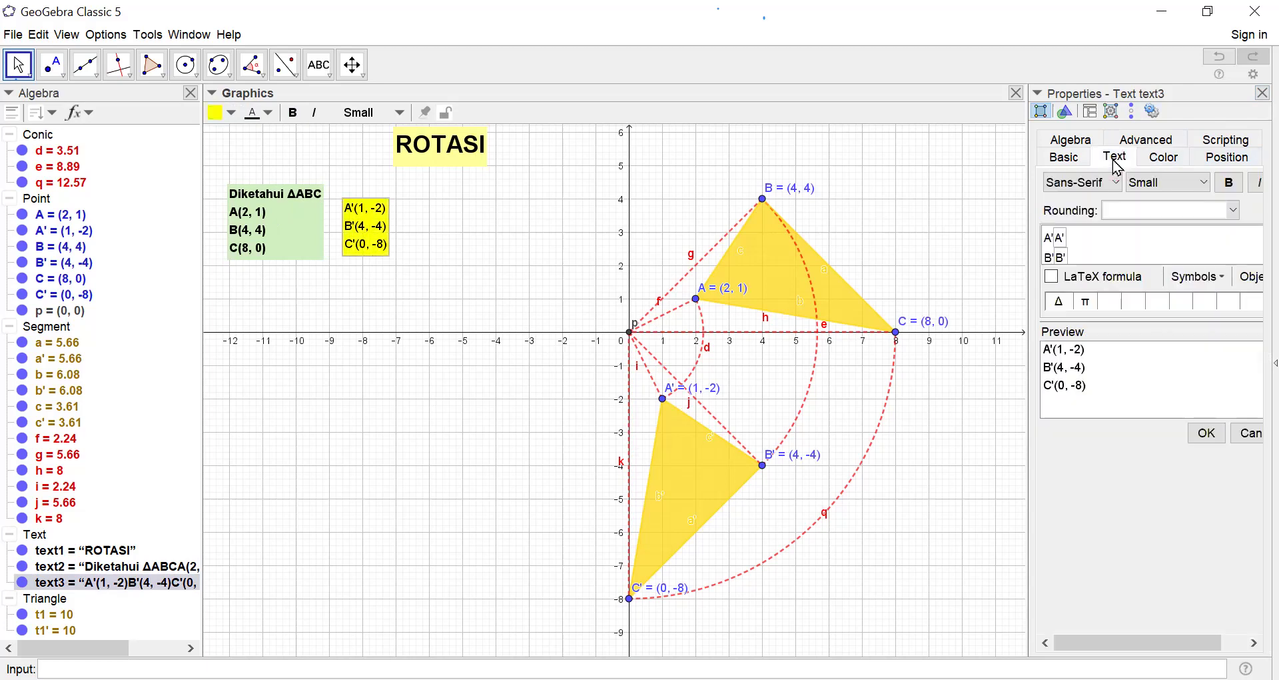
left_click(1230, 184)
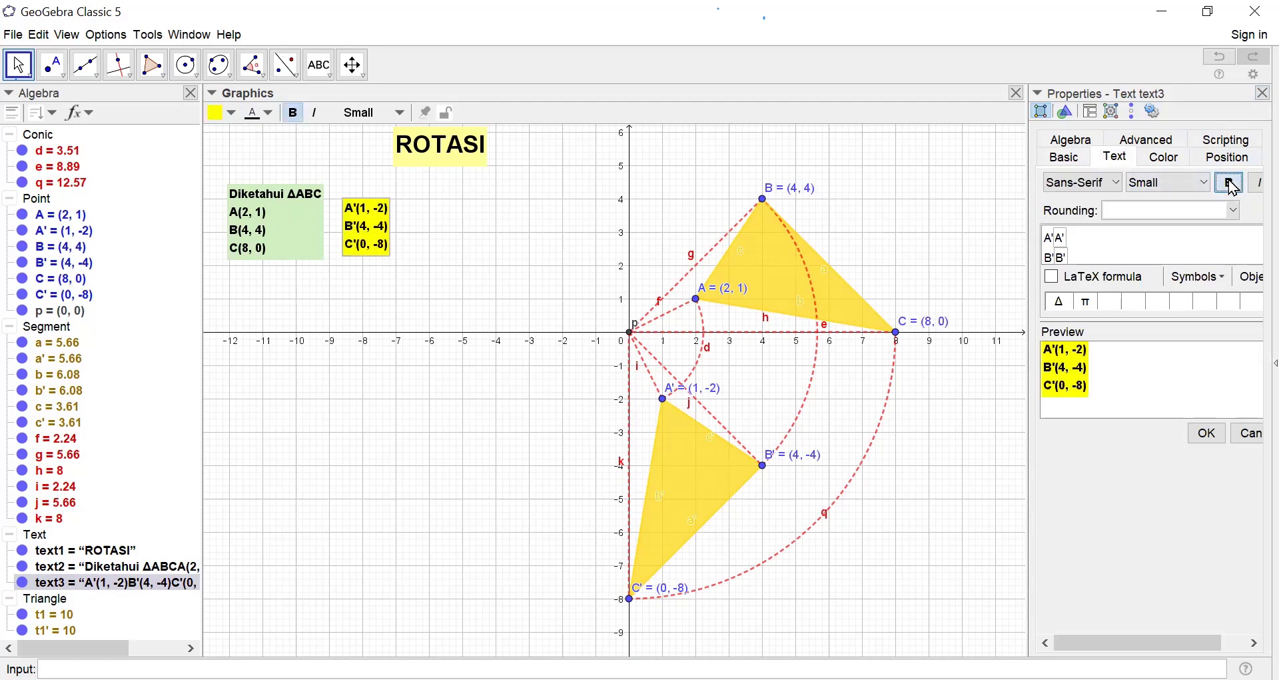
left_click(1261, 93)
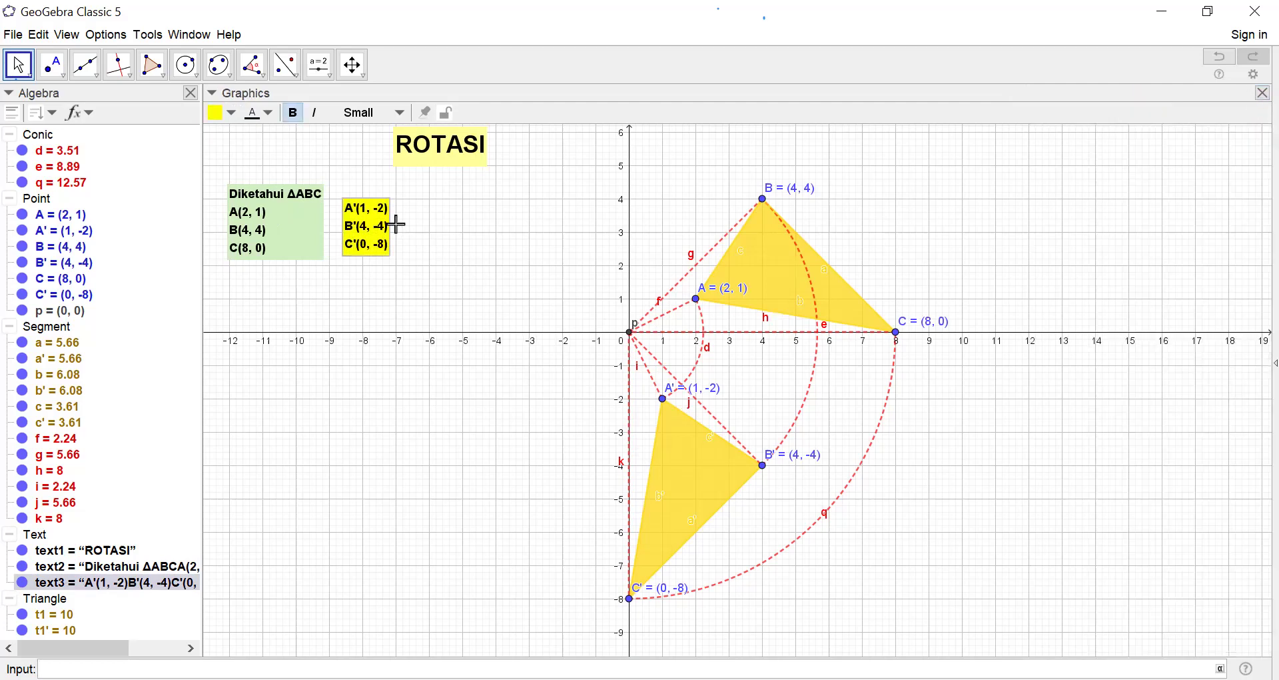
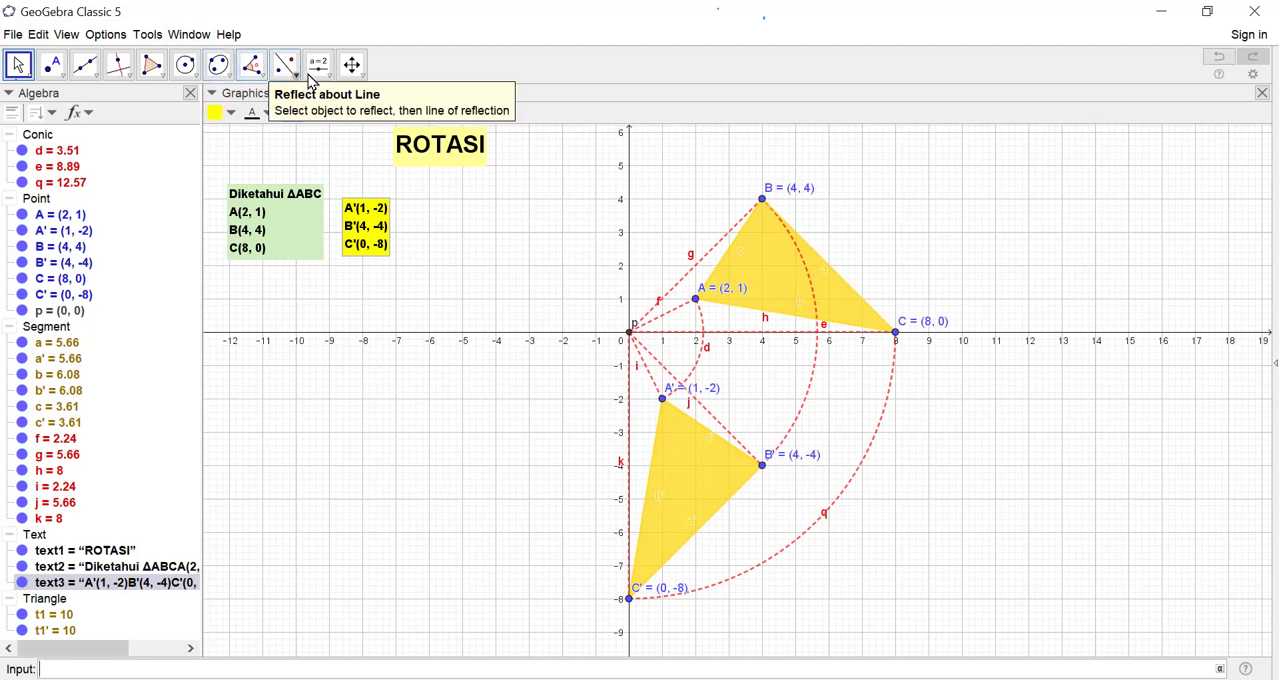
left_click(326, 67)
left_click(327, 66)
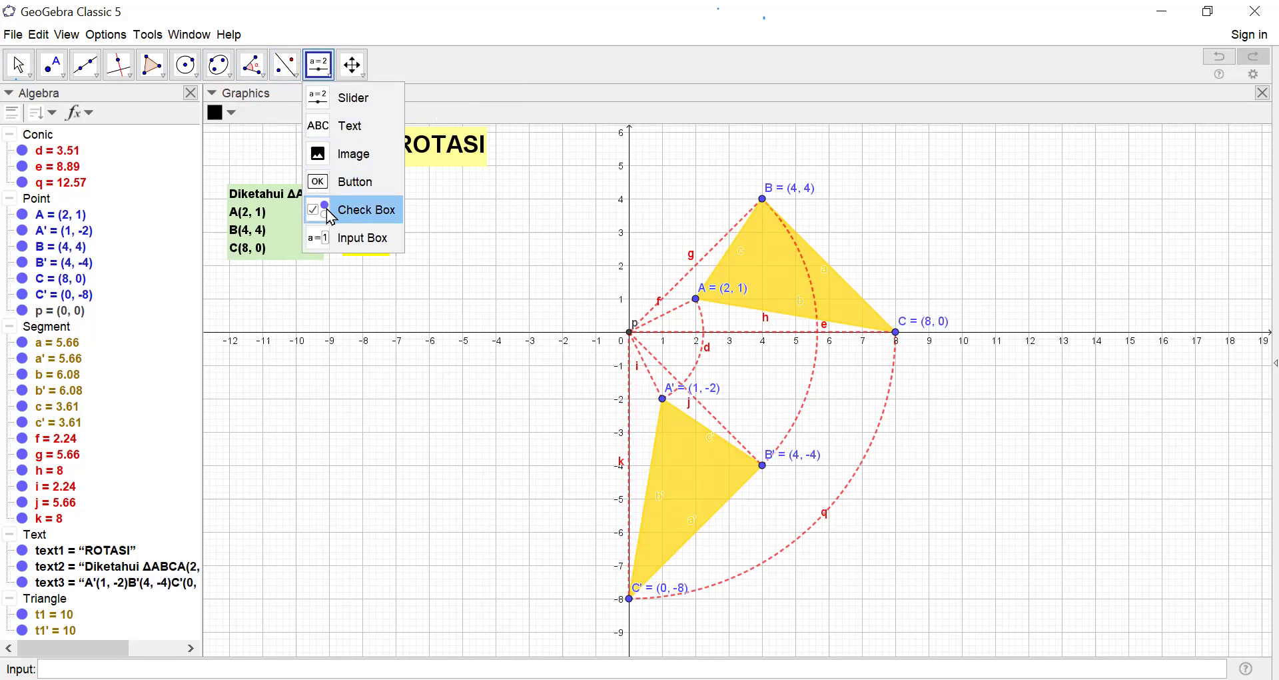
left_click(353, 210)
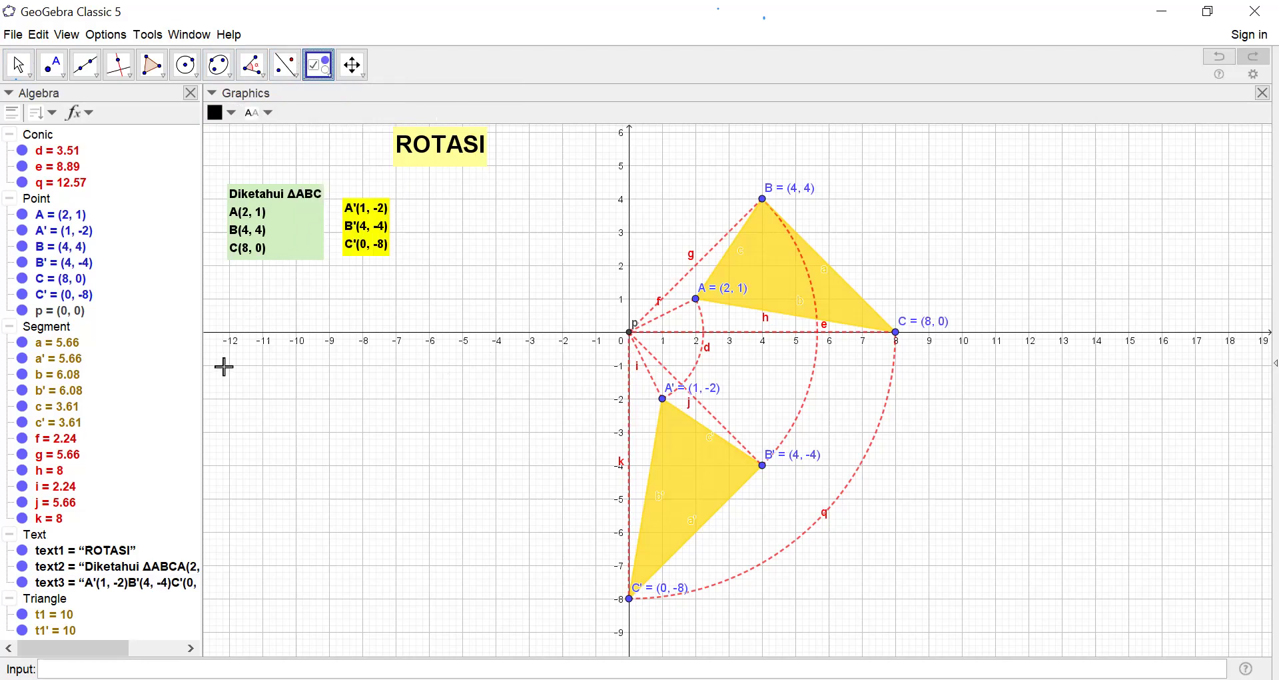
left_click(246, 446)
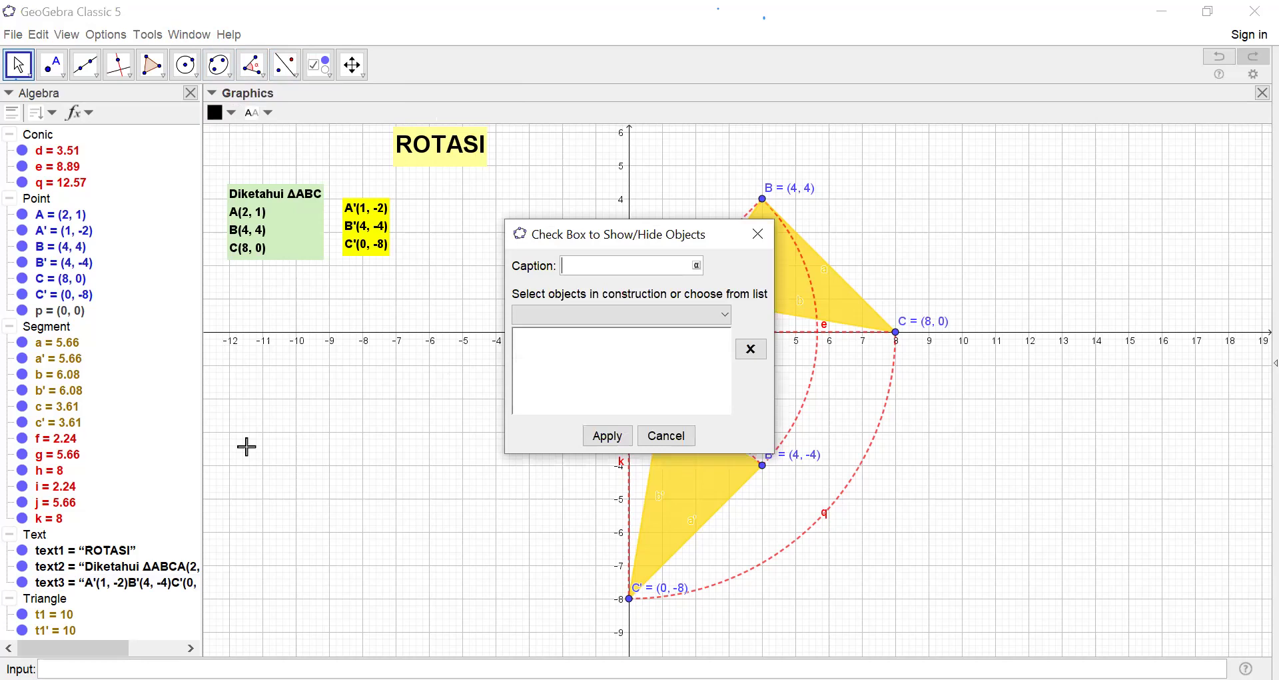
type("KESIMPULAN")
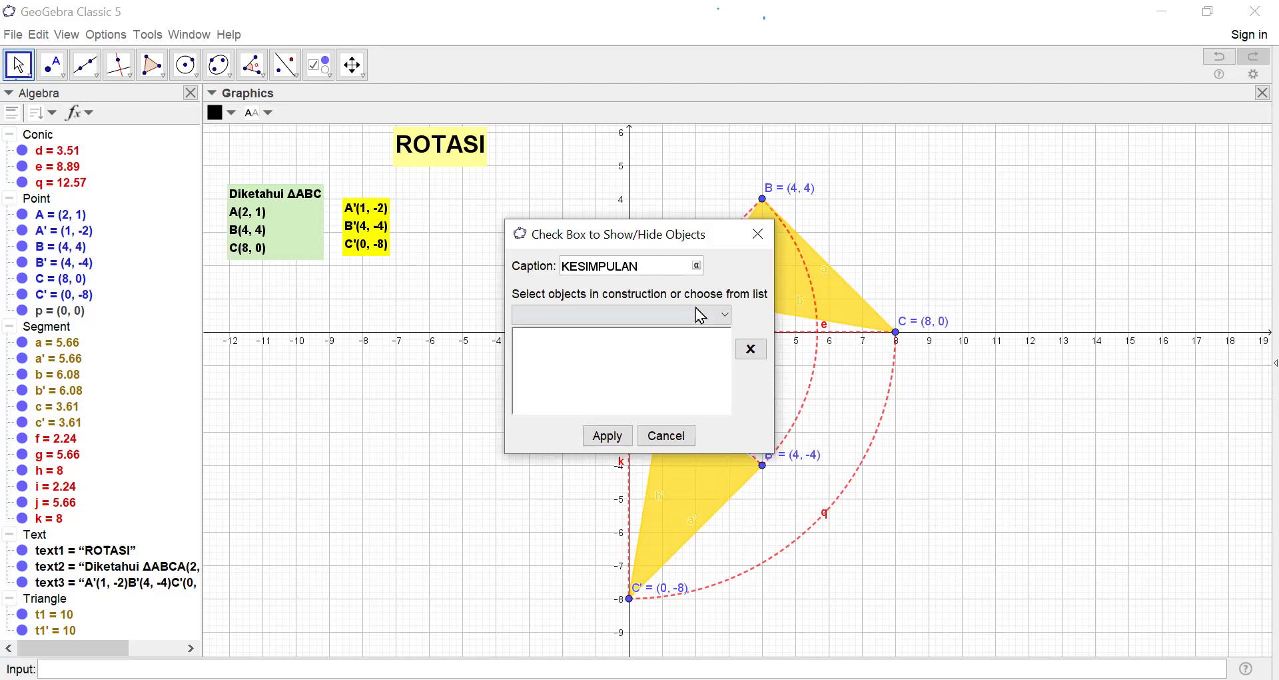
left_click(666, 437)
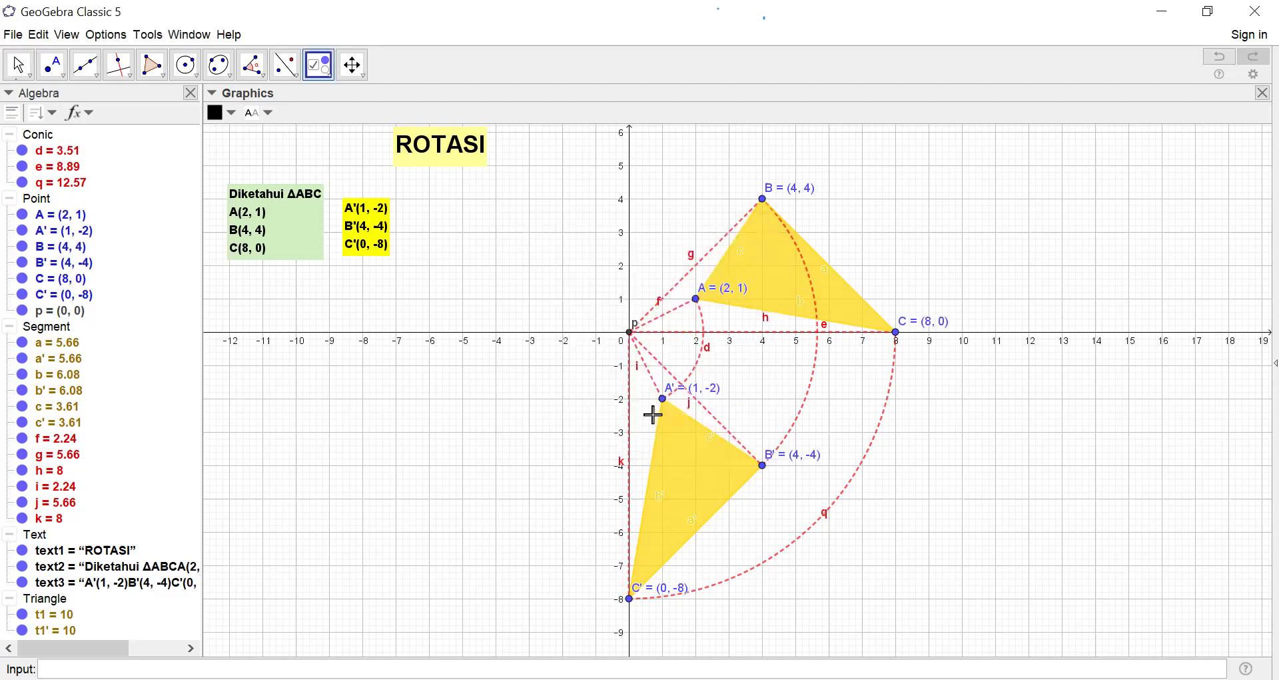
Add the LaTeX formula text "A(x,y) ⇒A'(y,-x)" in the empty area below the "Diketahui ΔABC" text
left_click(326, 72)
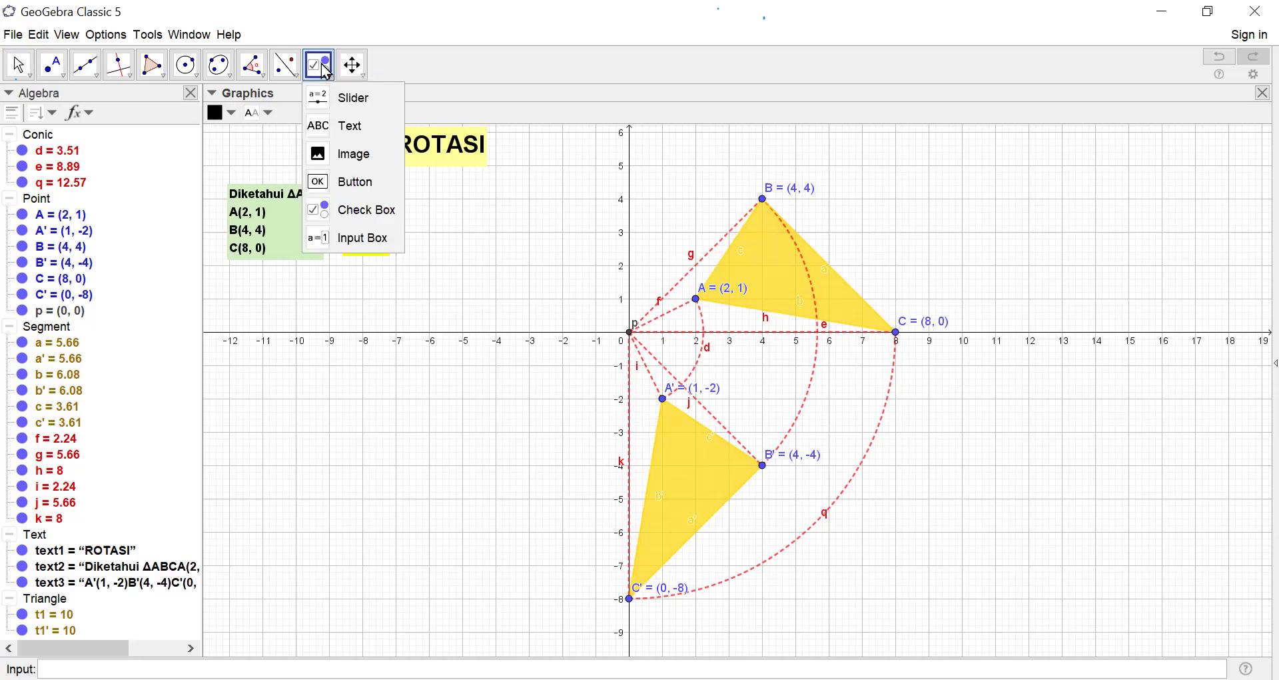
left_click(329, 128)
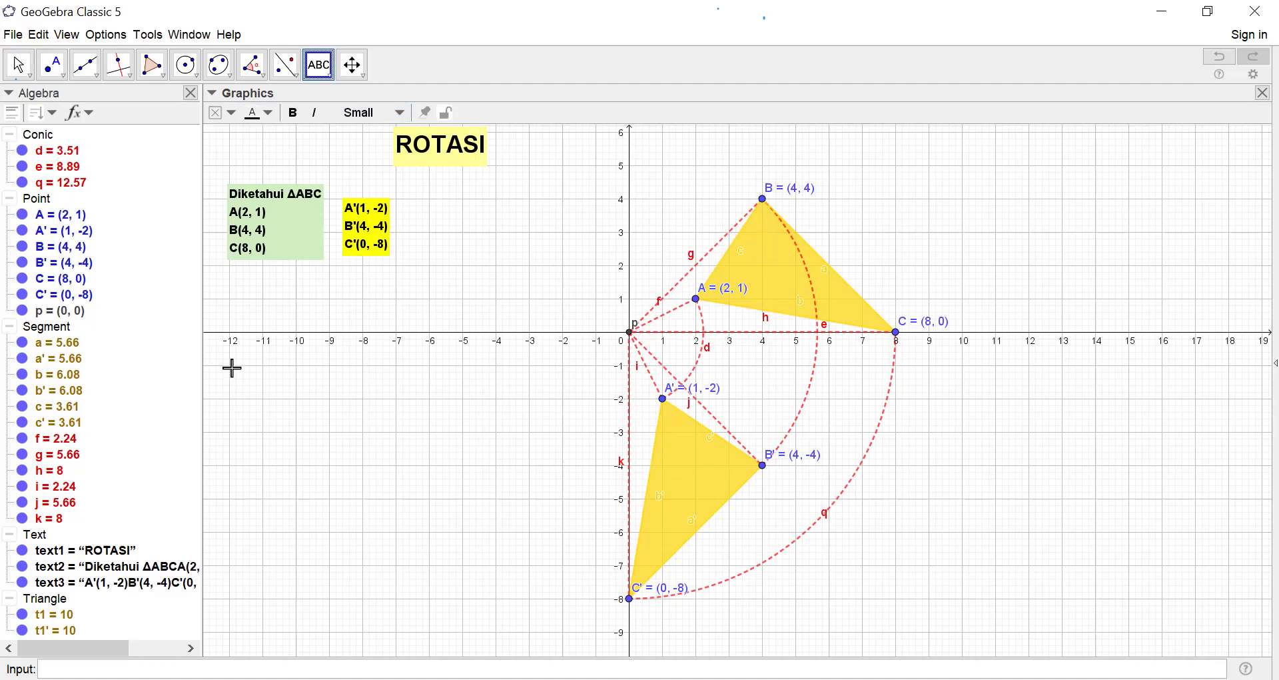
left_click(240, 421)
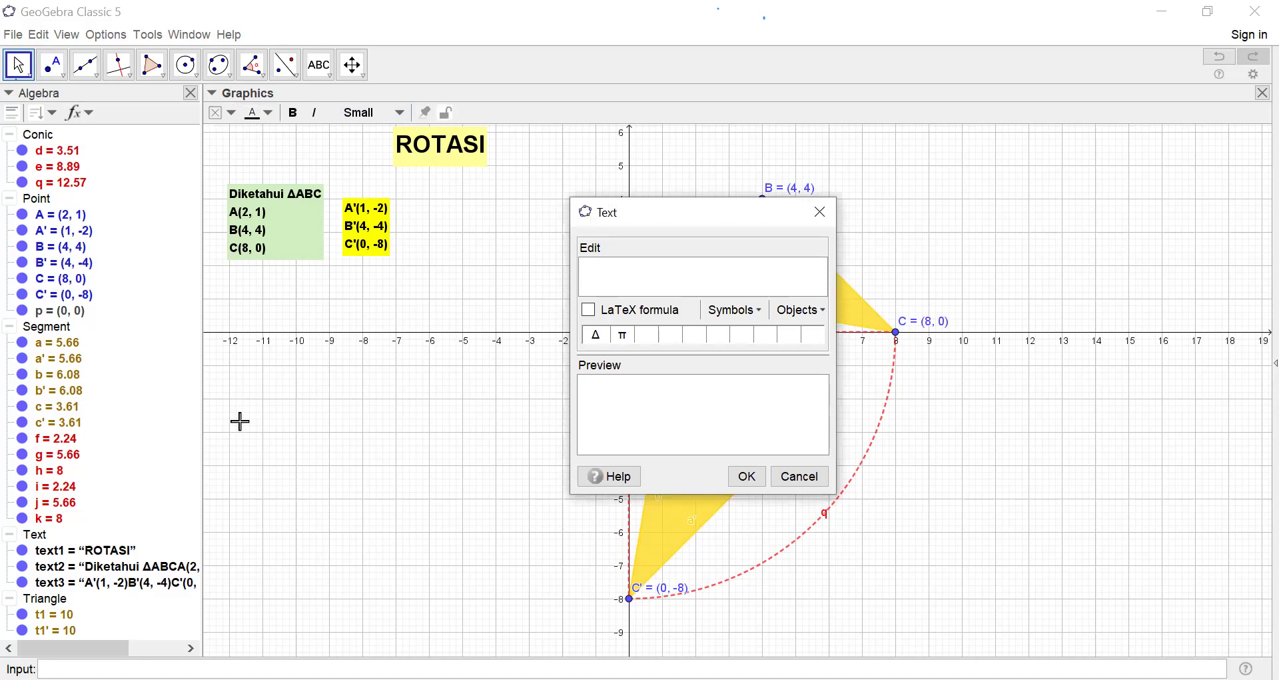
type("A(x,y)")
left_click(759, 314)
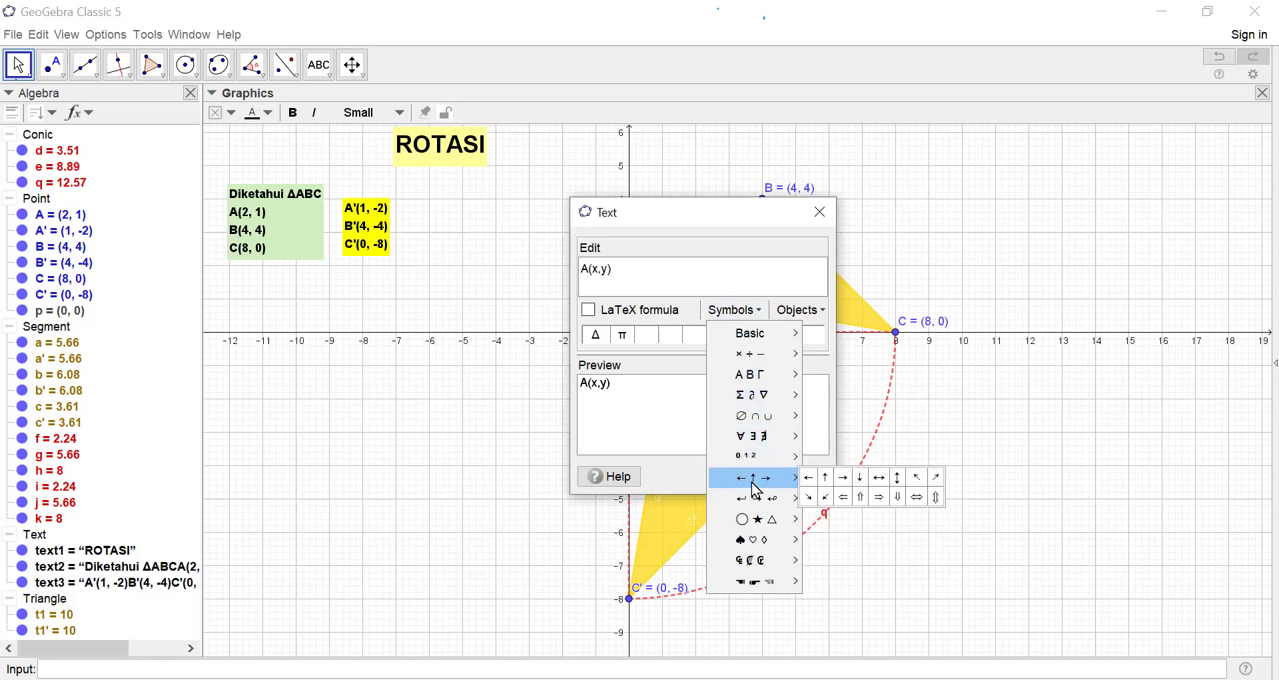
left_click(880, 497)
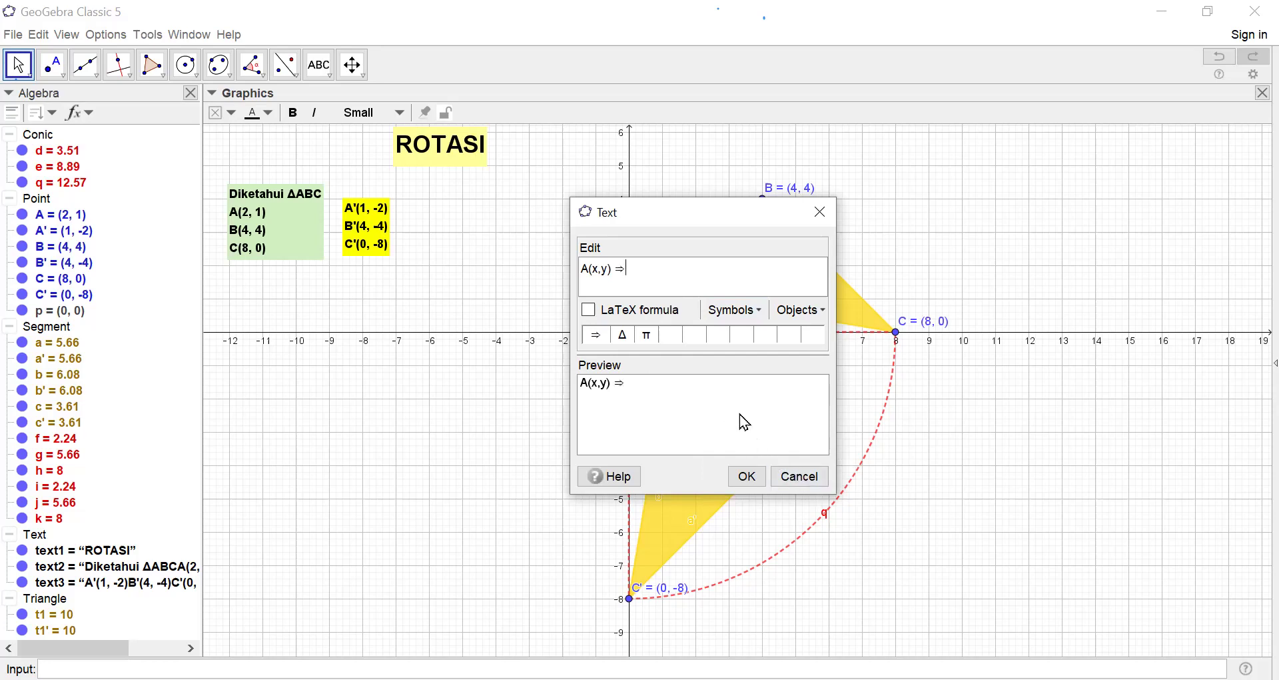
type("A'(y,-x)")
left_click(589, 310)
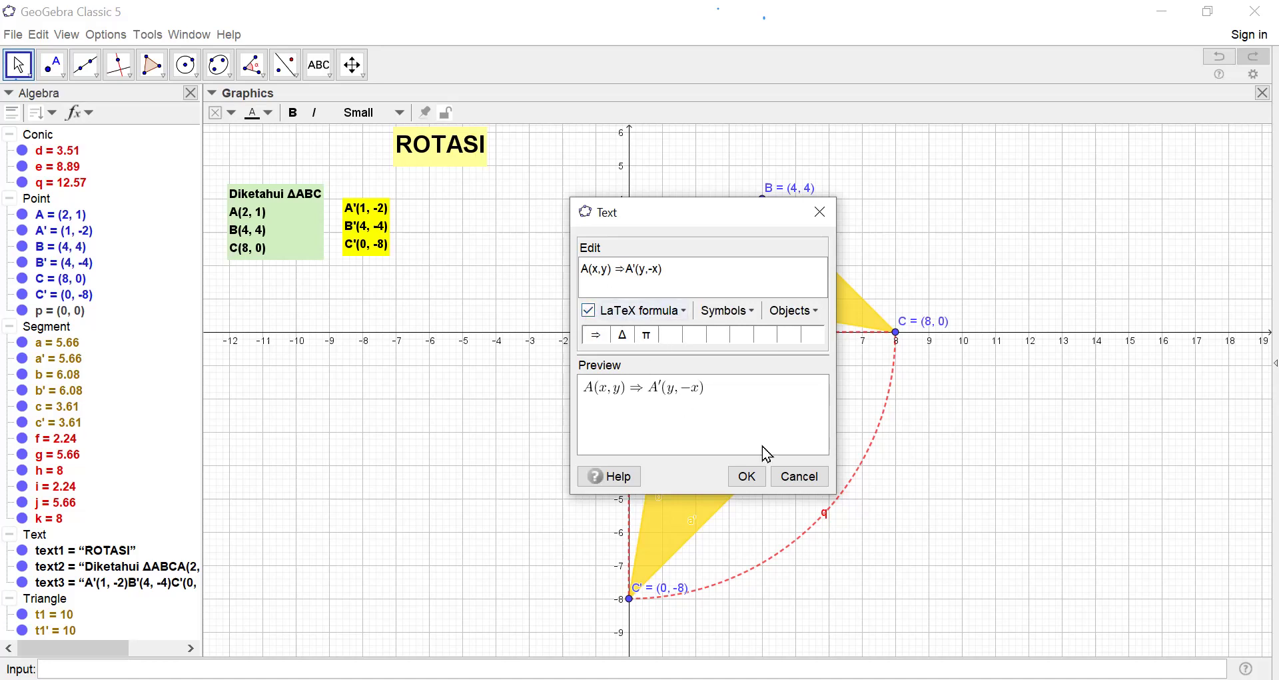
left_click(745, 474)
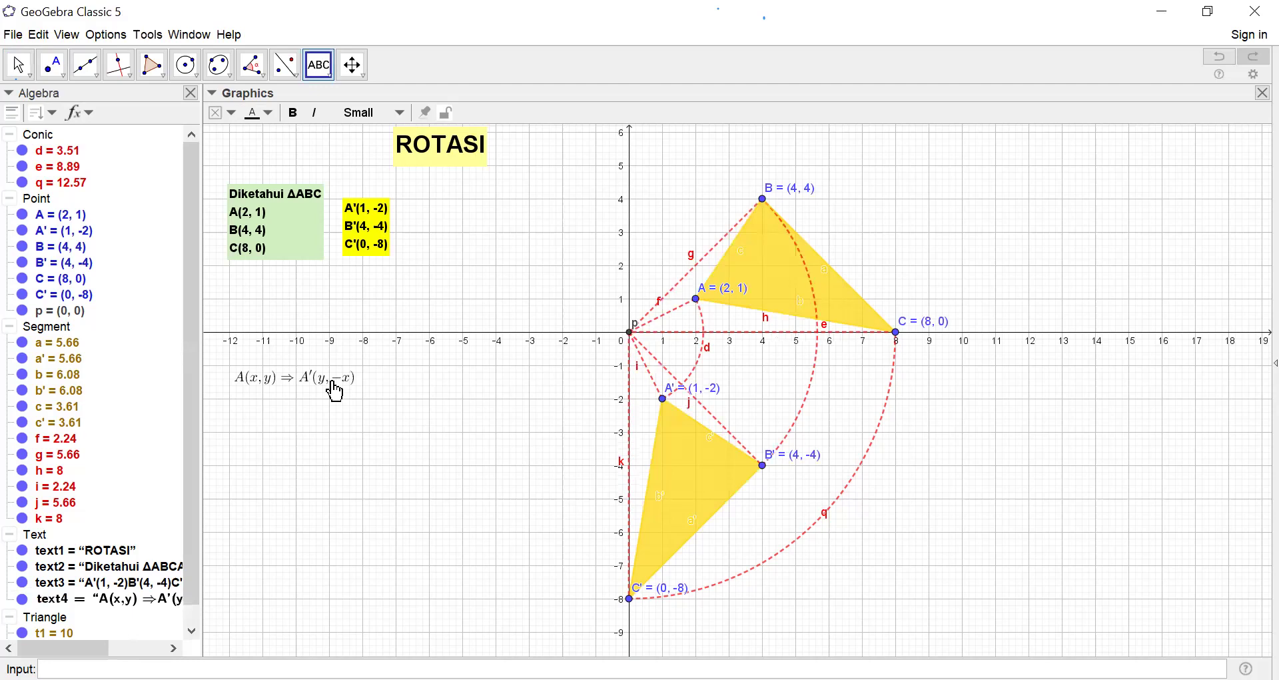
Set the A(x,y) ⇒ A'(y,-x) text to Medium size and bold, with a Pink background color
right_click(336, 392)
left_click(392, 560)
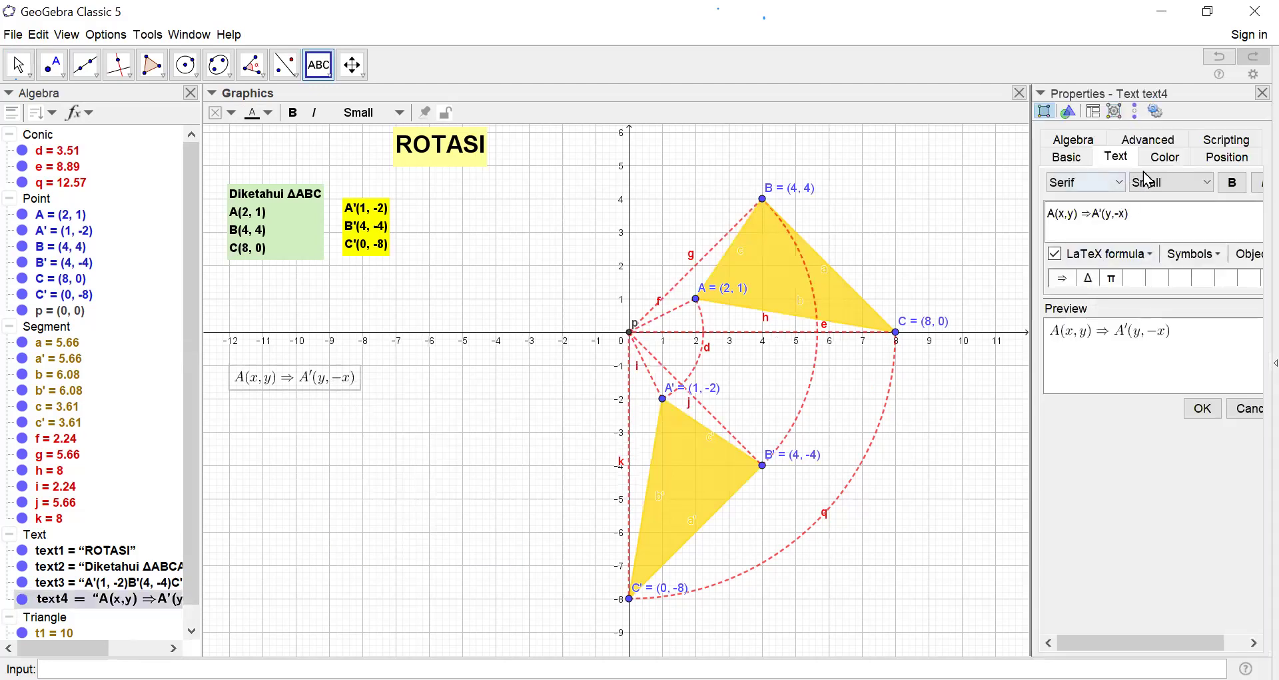
left_click(1207, 183)
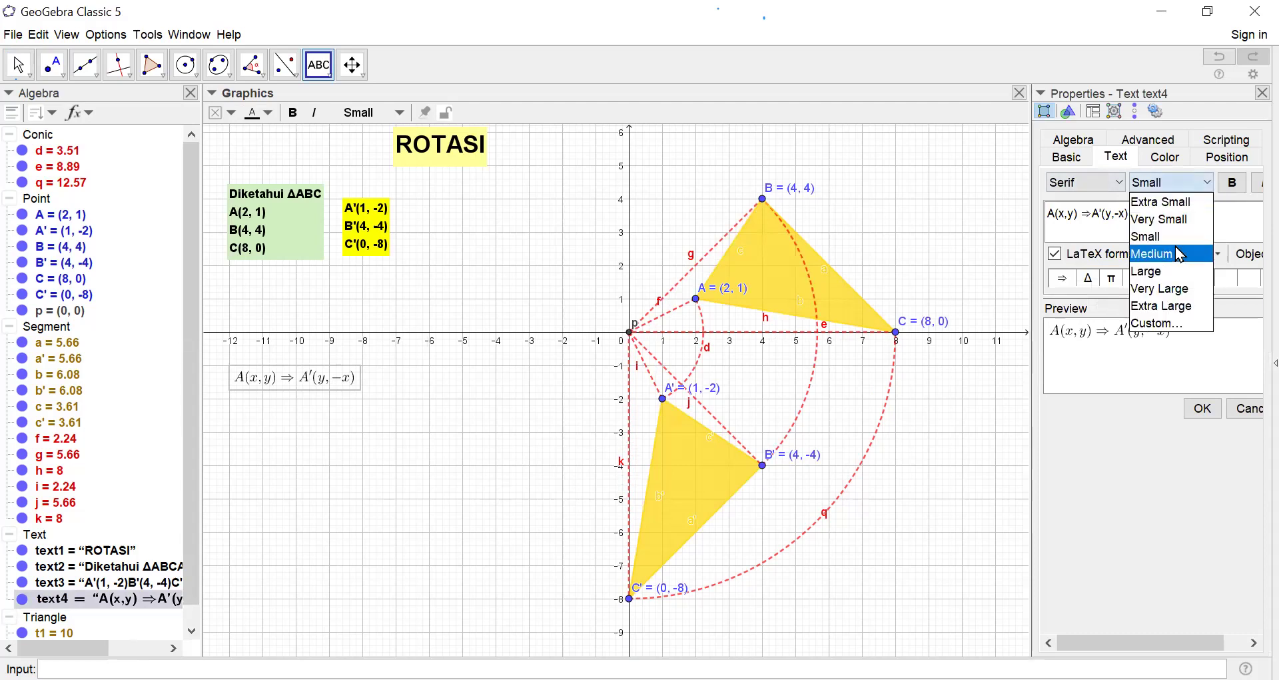
left_click(1180, 254)
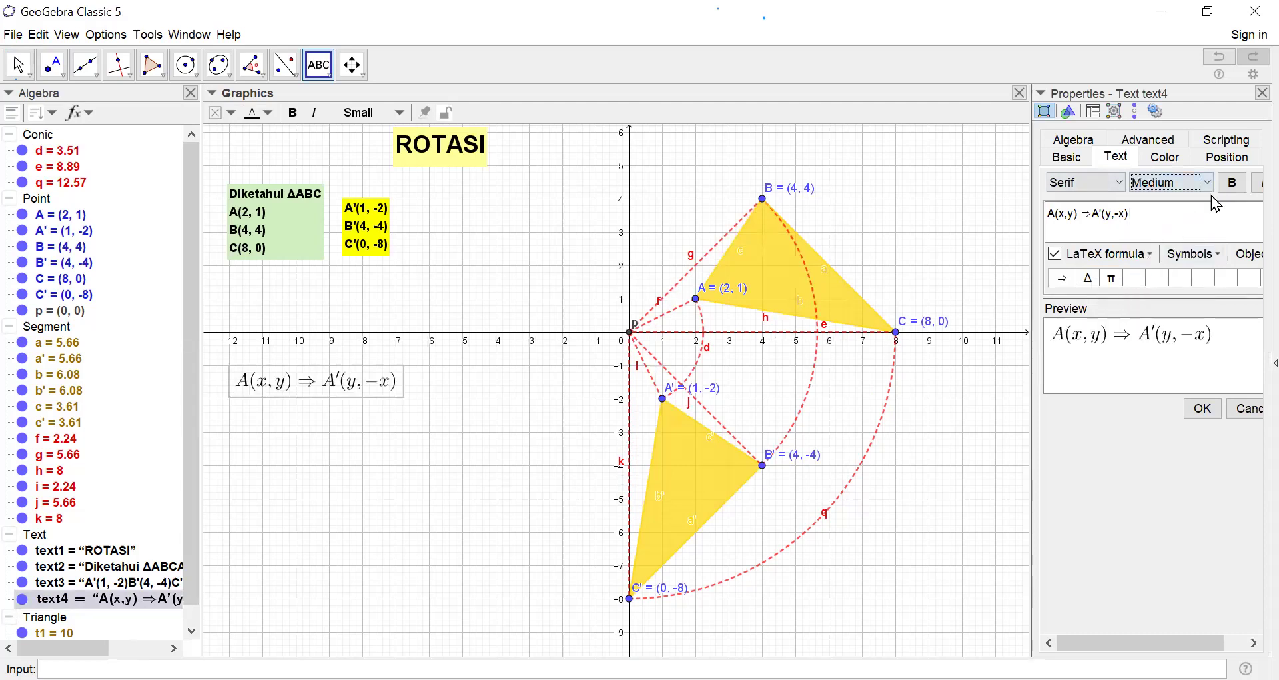
left_click(1234, 184)
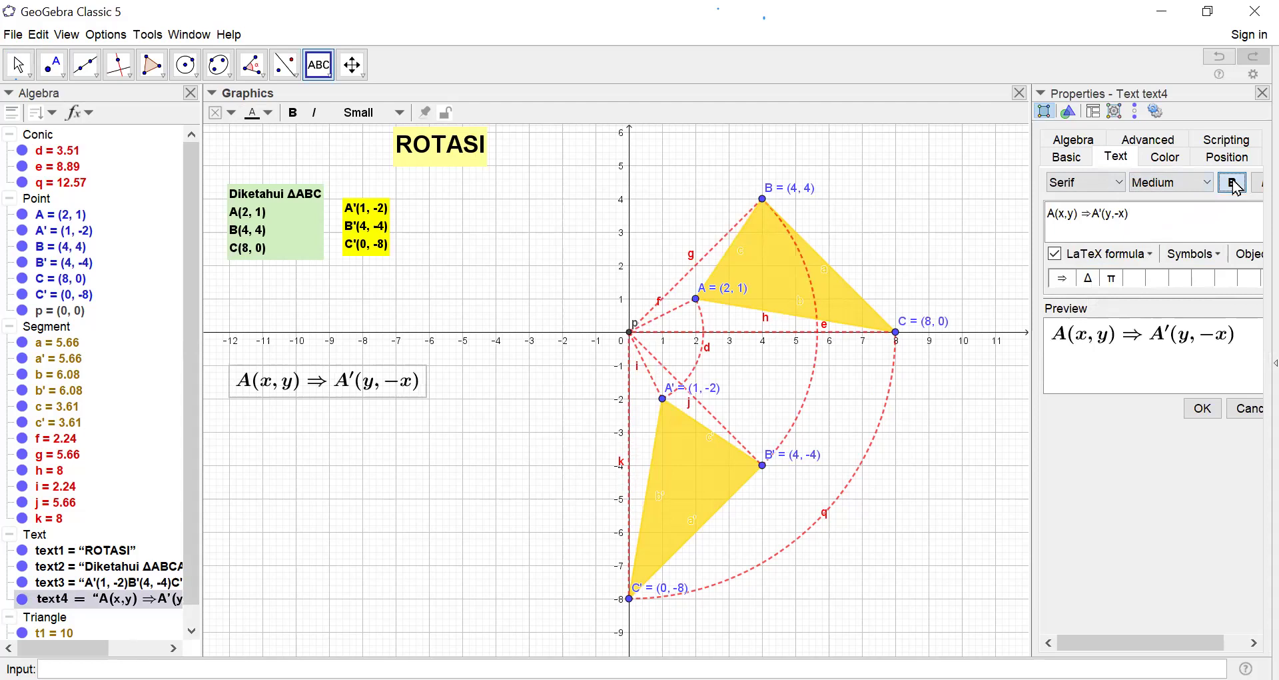
left_click(1174, 160)
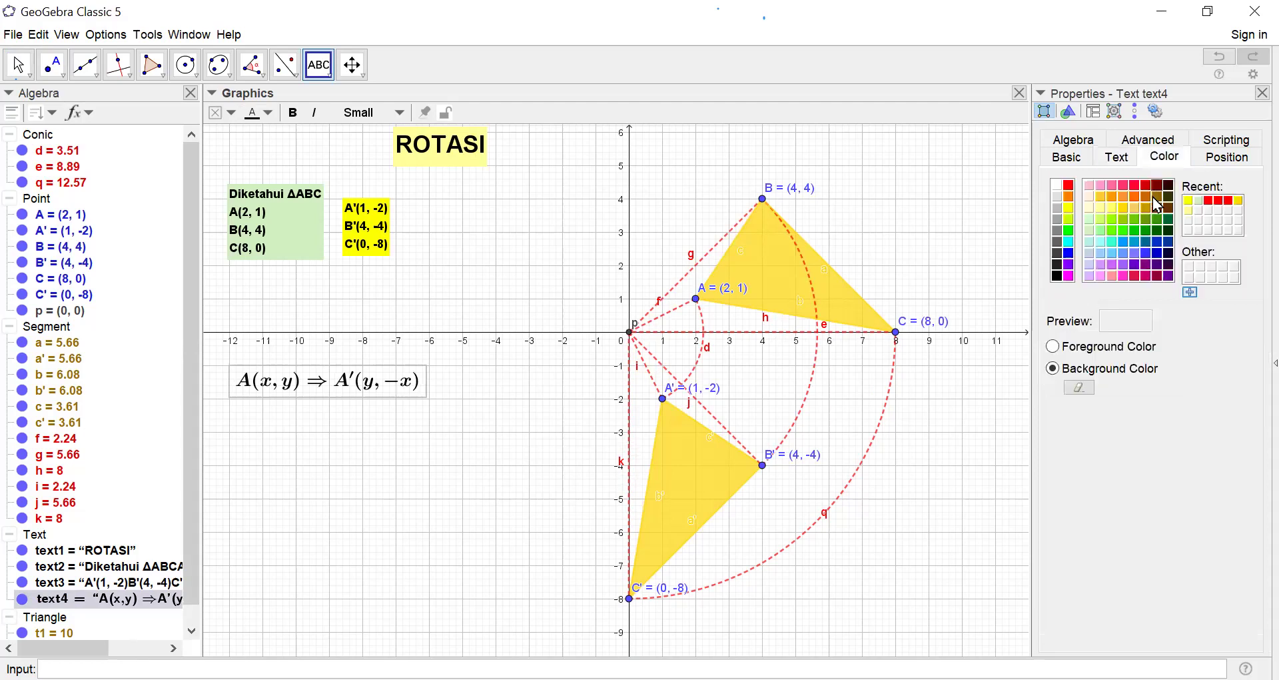
left_click(1100, 186)
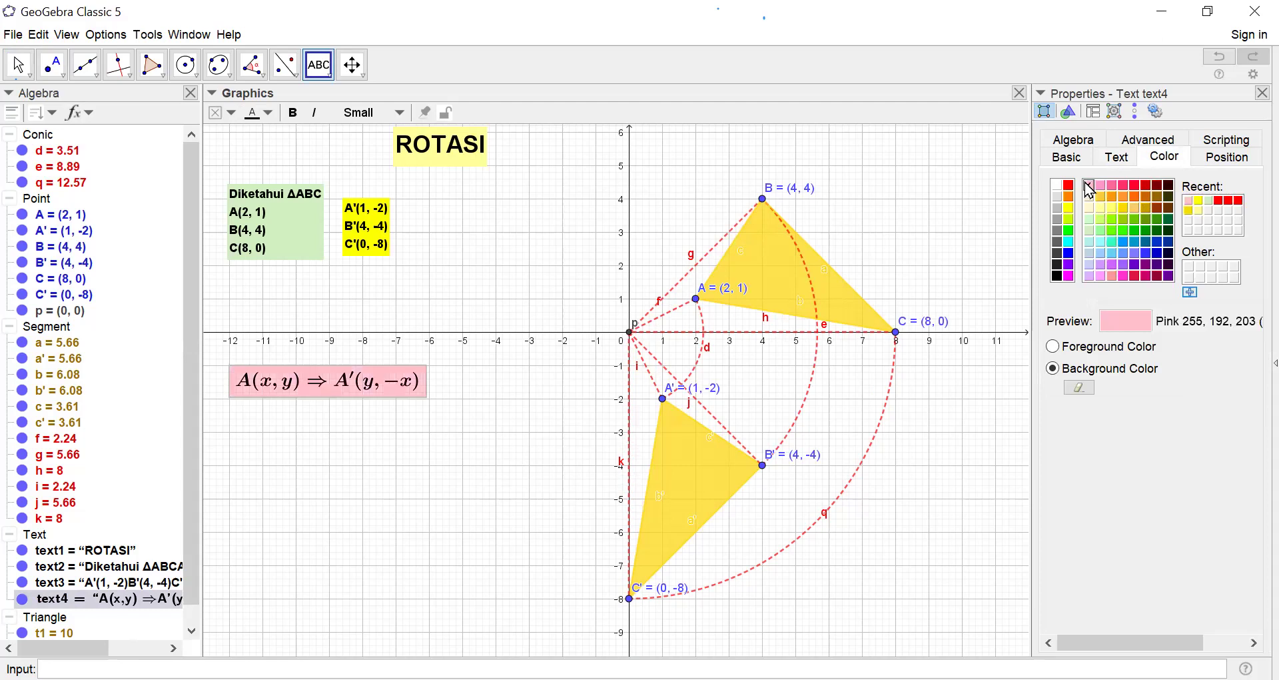
left_click(1262, 94)
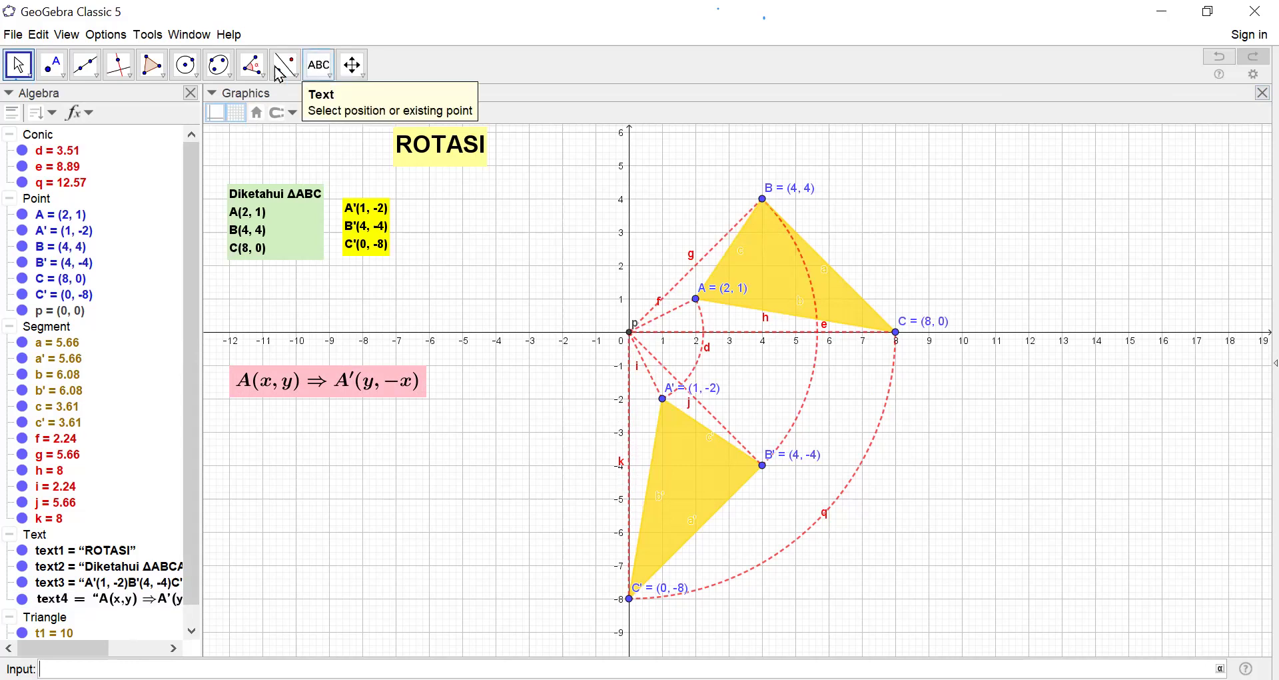
Add a check box captioned "KESIMPULAN" just above the pink formula text that shows or hides that text
left_click(323, 66)
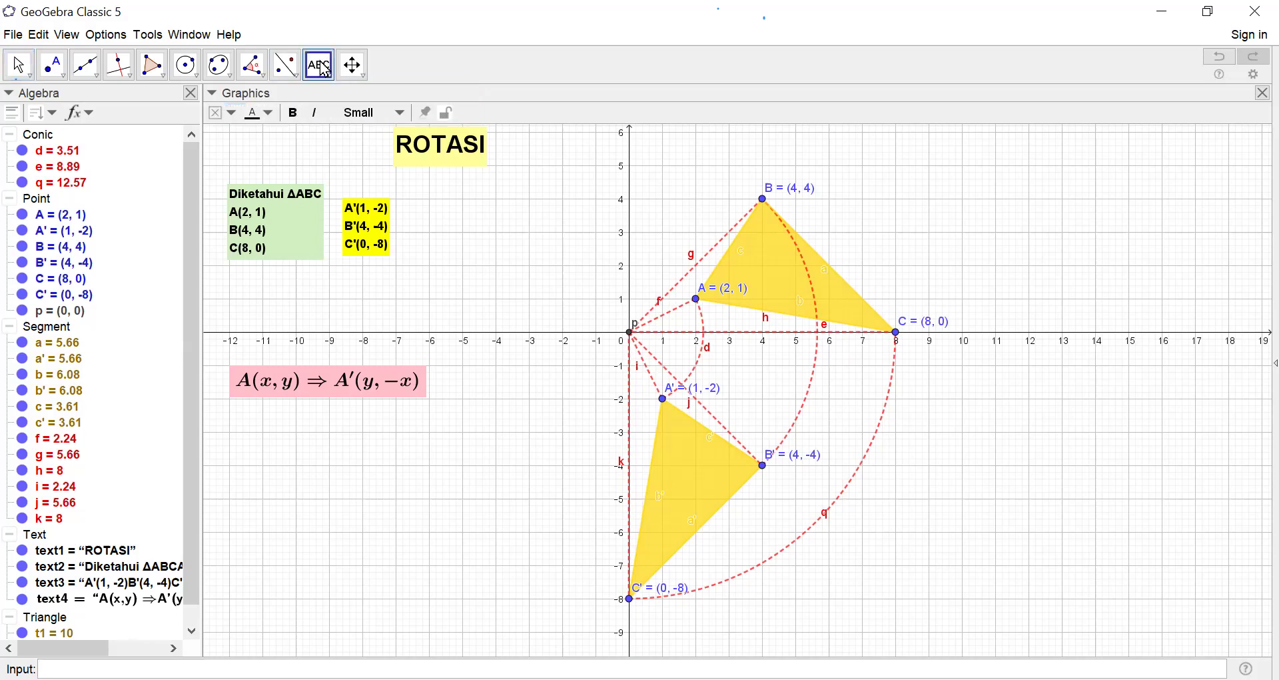
left_click(323, 74)
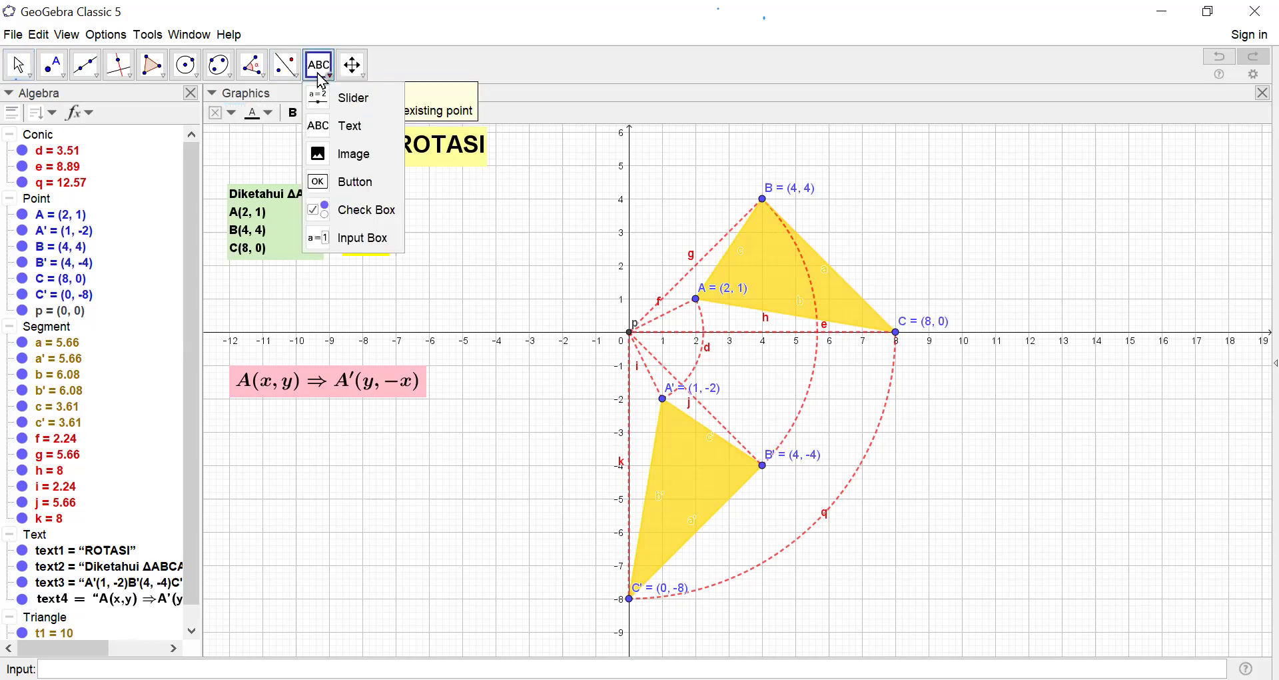
left_click(333, 216)
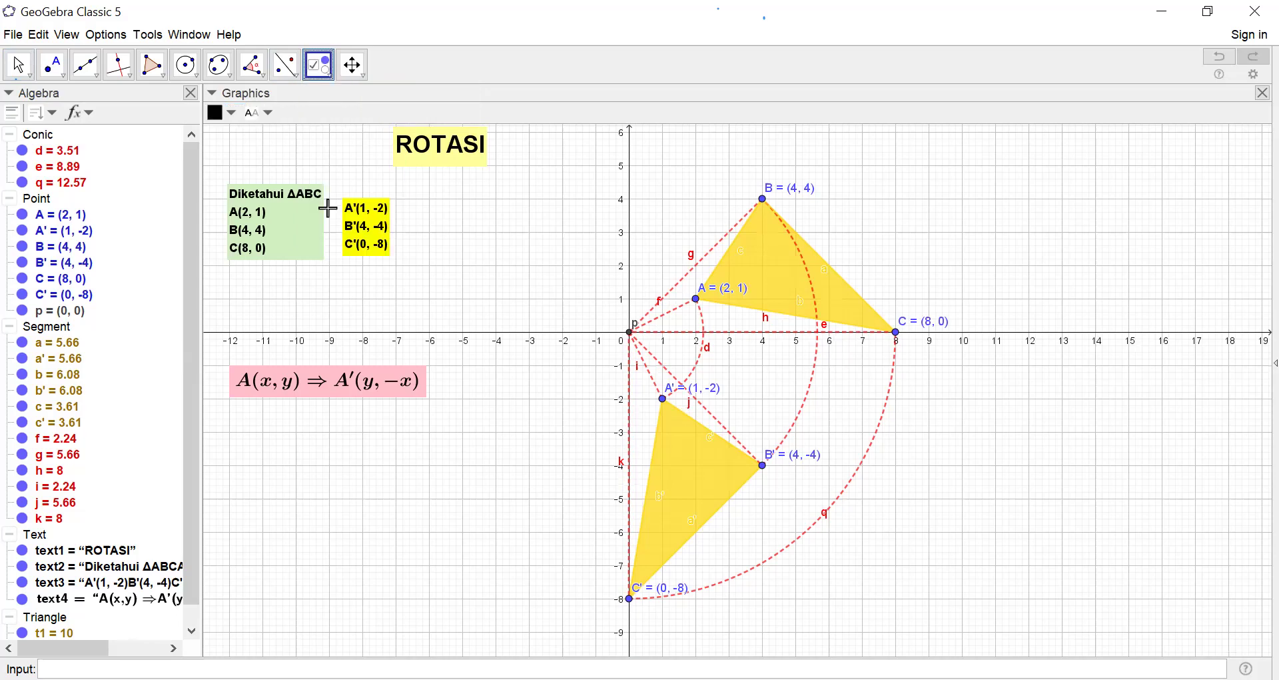
left_click(238, 349)
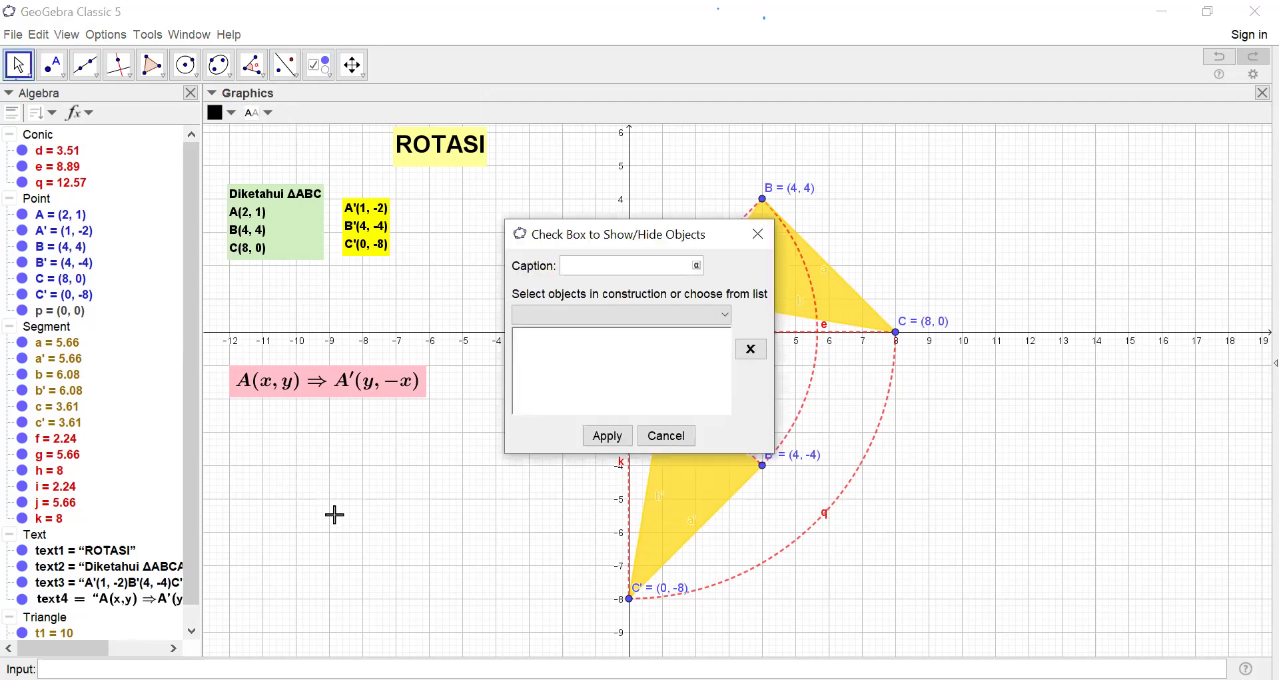
type("KESIMPULAN")
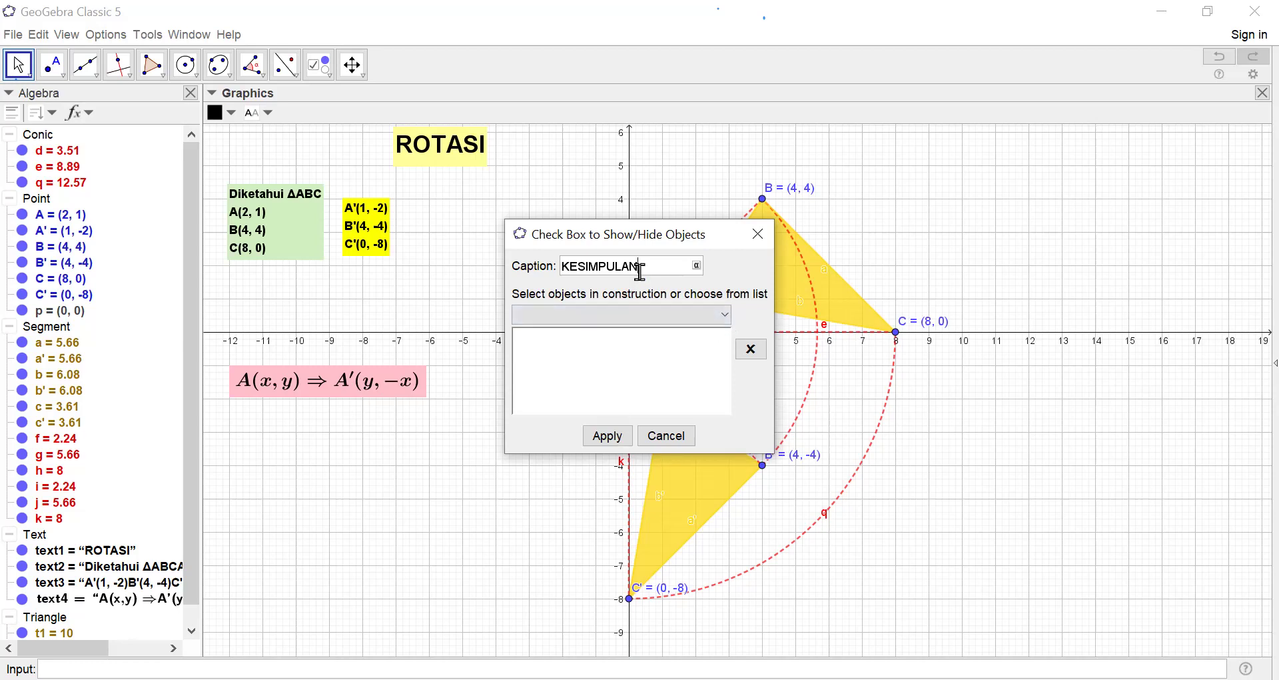
left_click(721, 314)
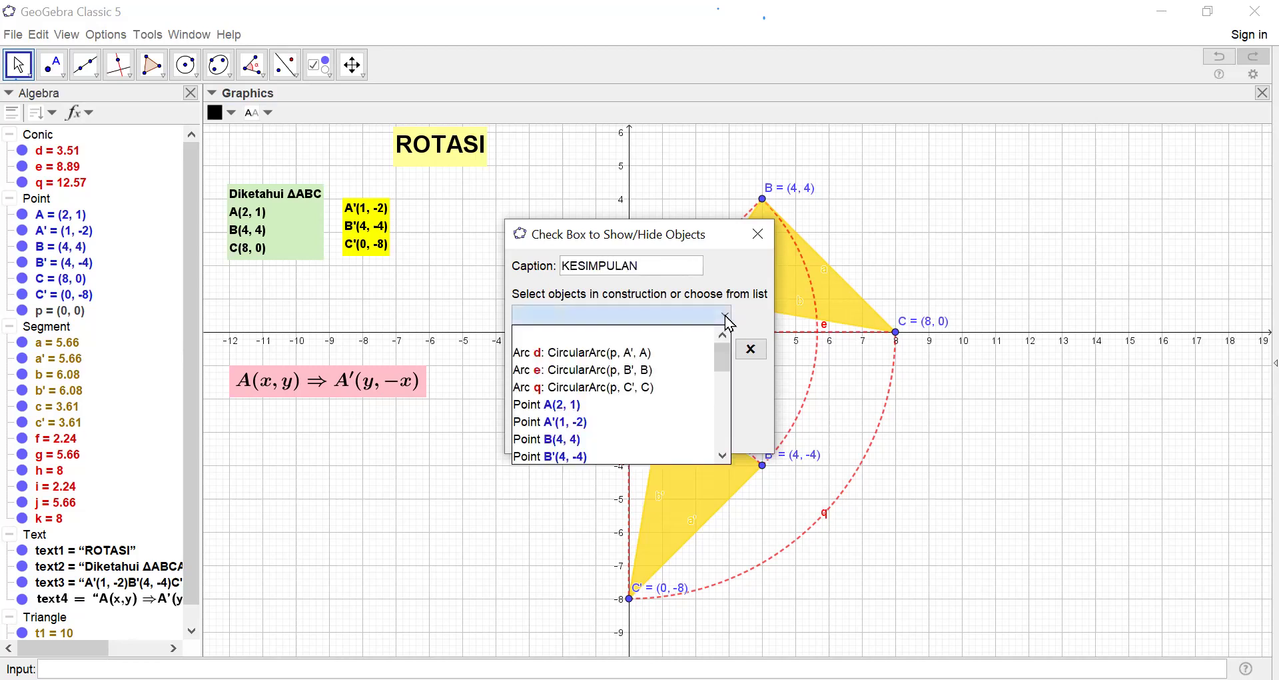
left_click(353, 393)
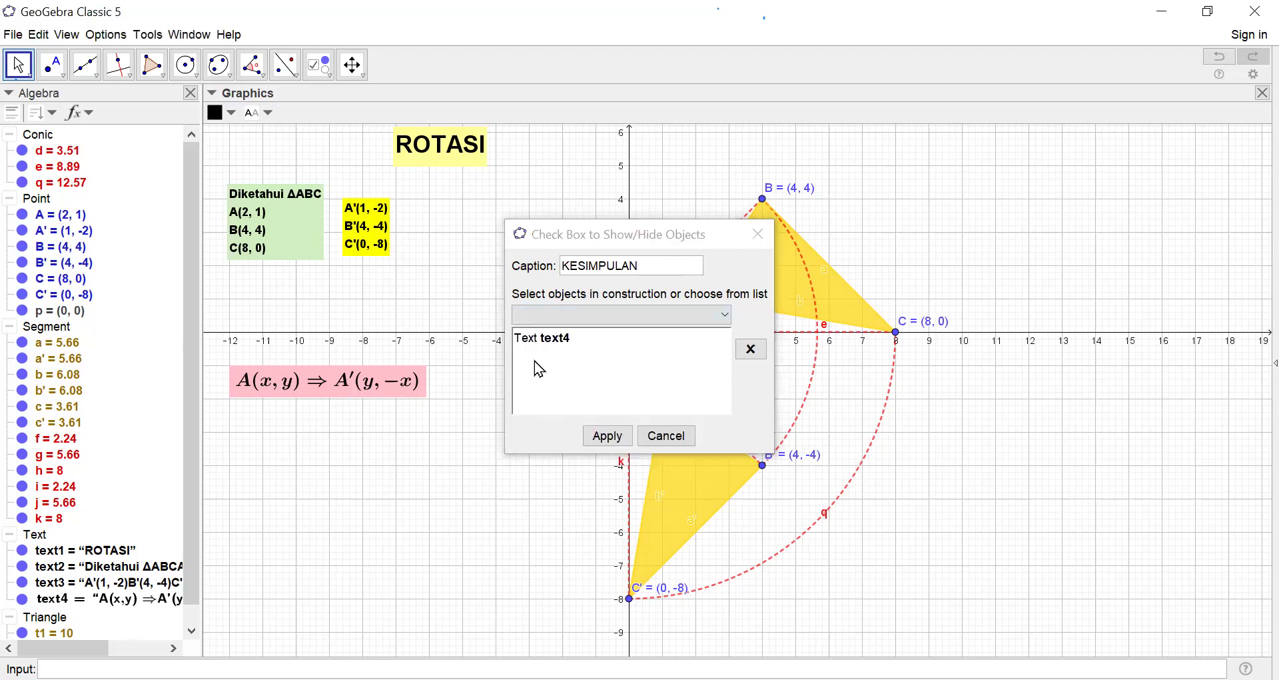
left_click(607, 436)
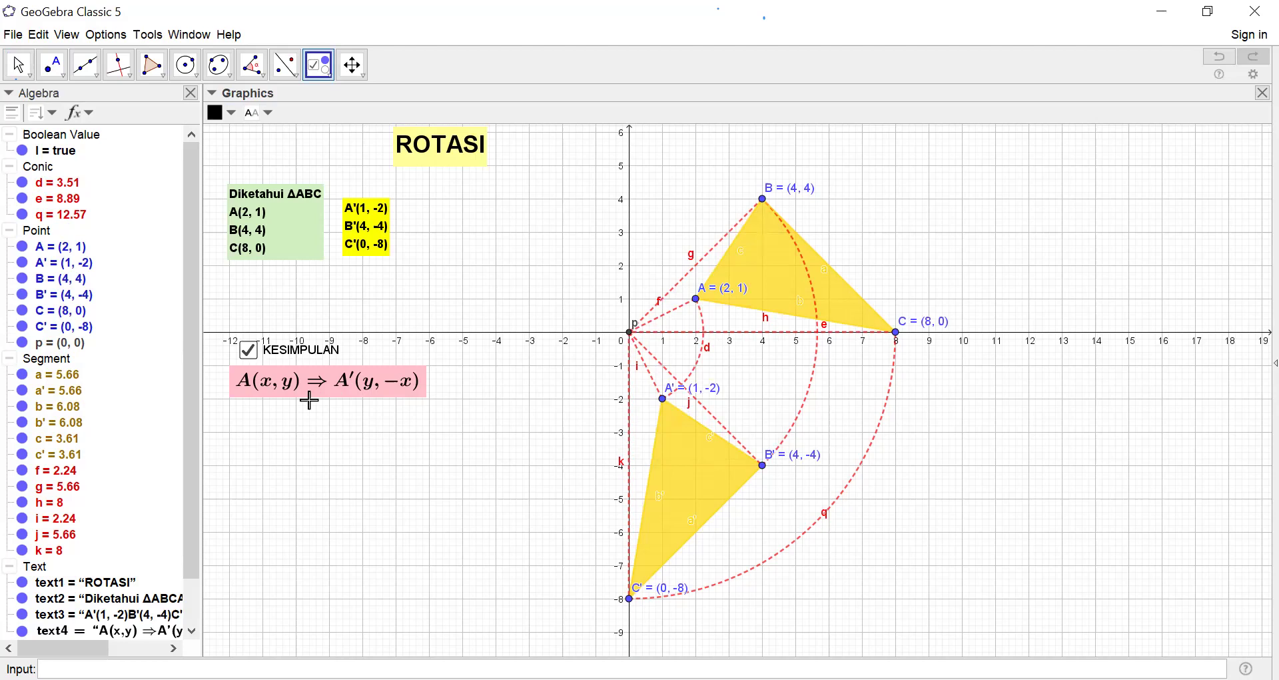
Move the pink formula text slightly lower, test the KESIMPULAN check box, and place that check box just below the x-axis
left_click(18, 66)
left_click_drag(362, 401, 351, 426)
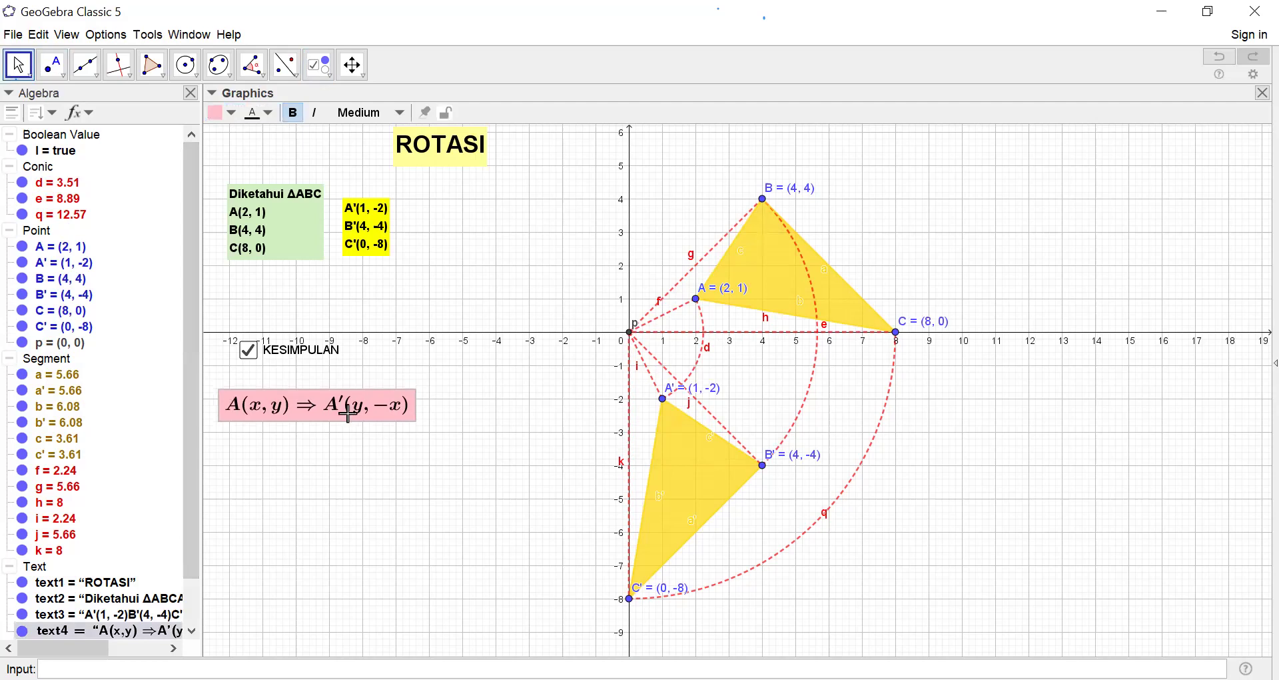
left_click(320, 362)
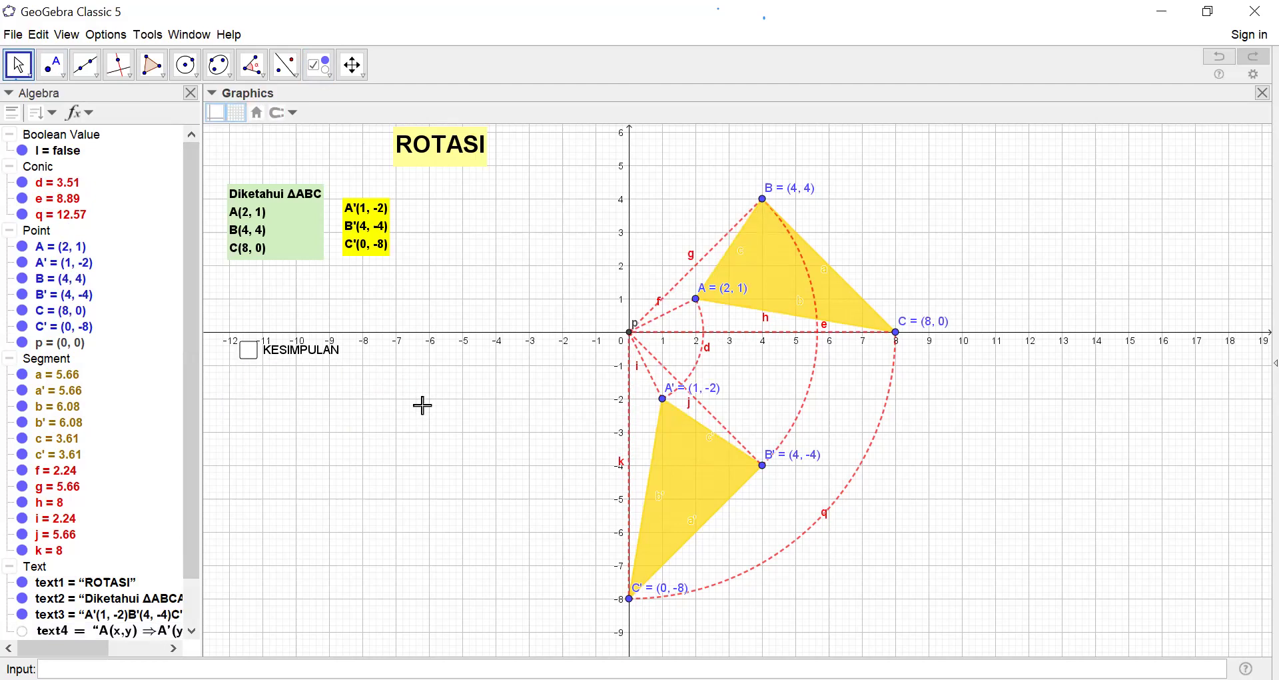
left_click(248, 352)
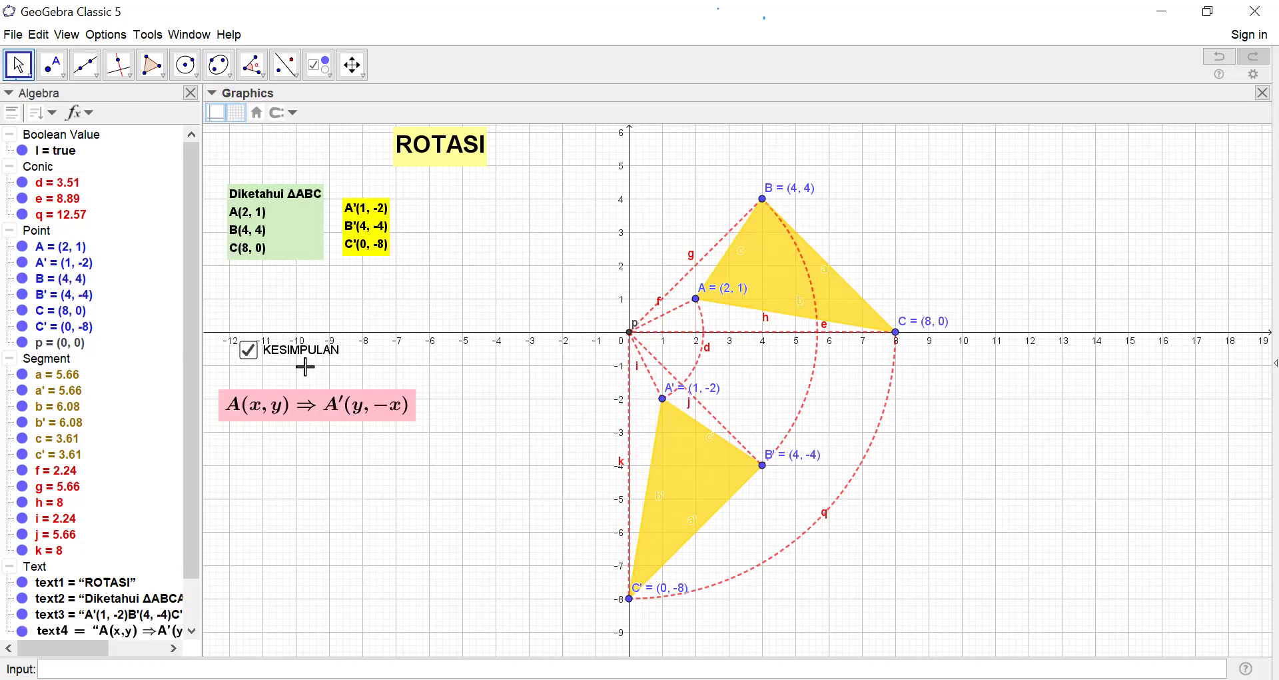
left_click_drag(303, 363, 297, 378)
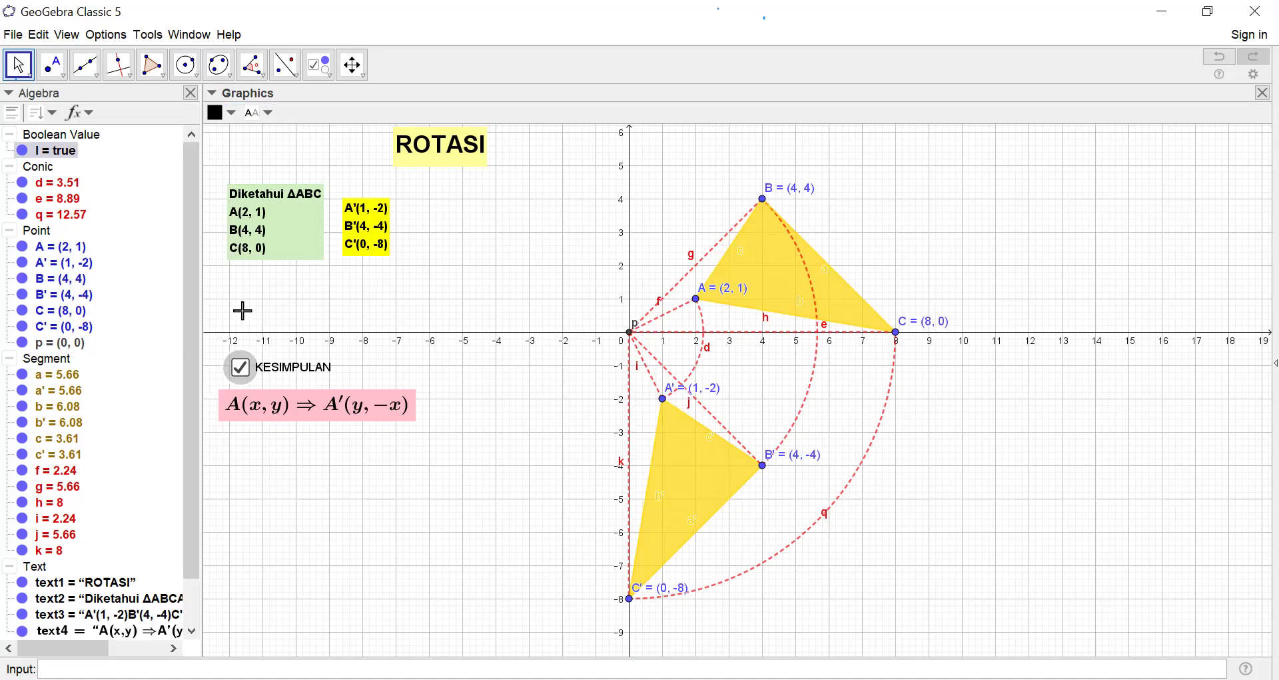
Start a new check box above KESIMPULAN with the caption "HASIL ROTASI" and open its object choices
left_click(319, 64)
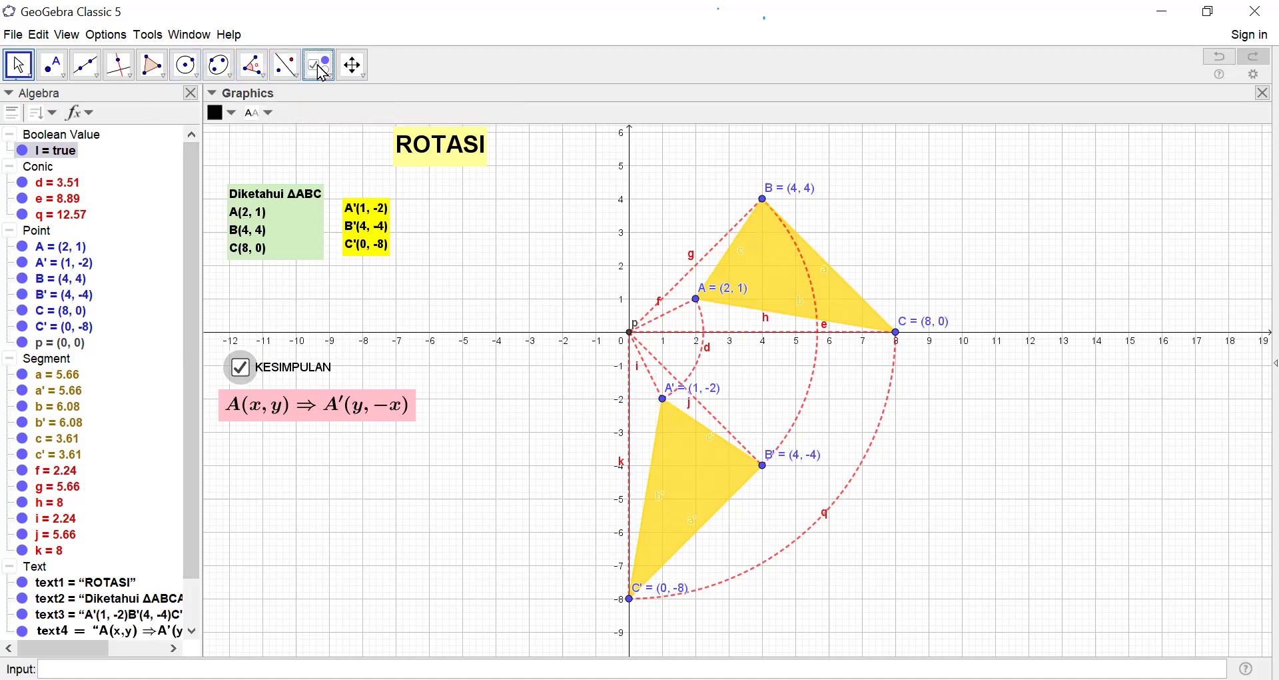
left_click(239, 314)
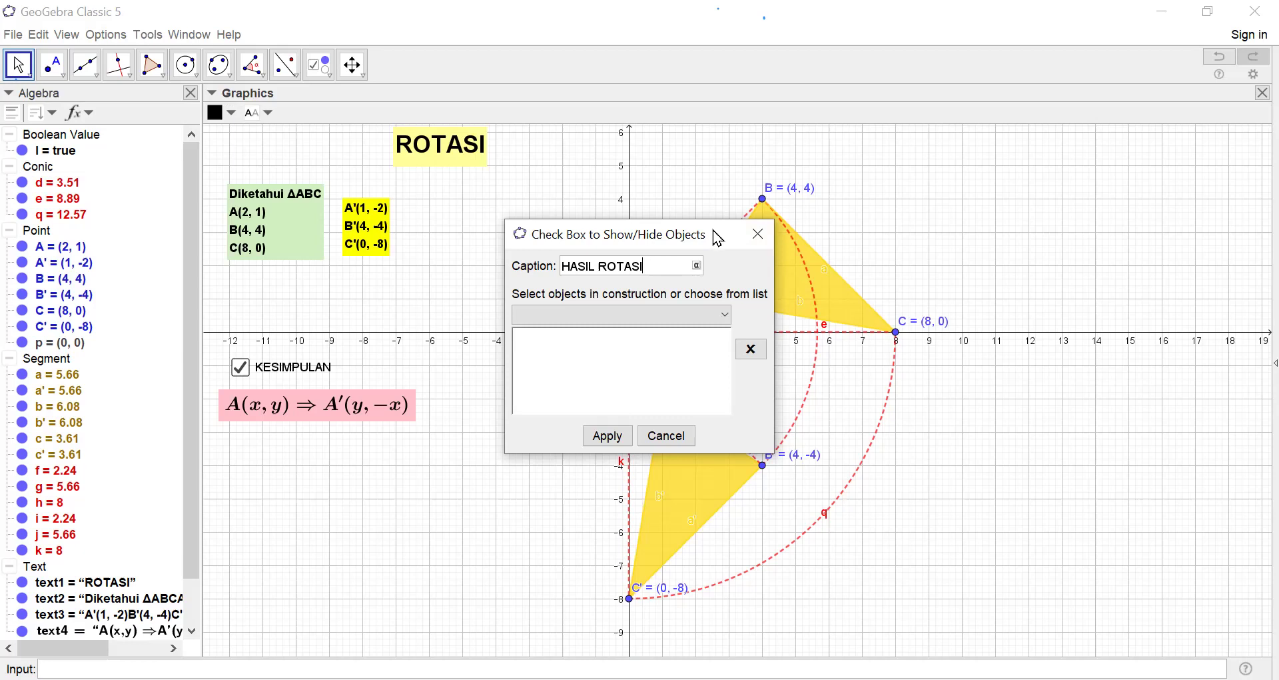
left_click_drag(718, 238, 1170, 363)
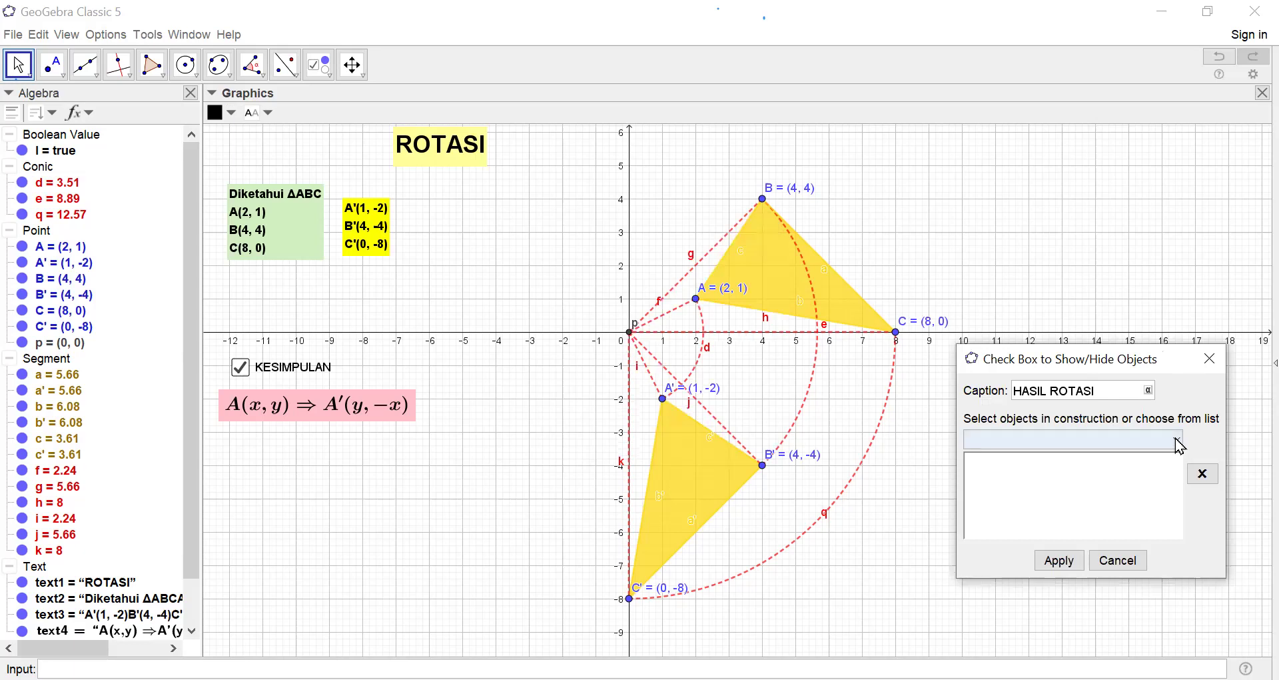
left_click(1177, 440)
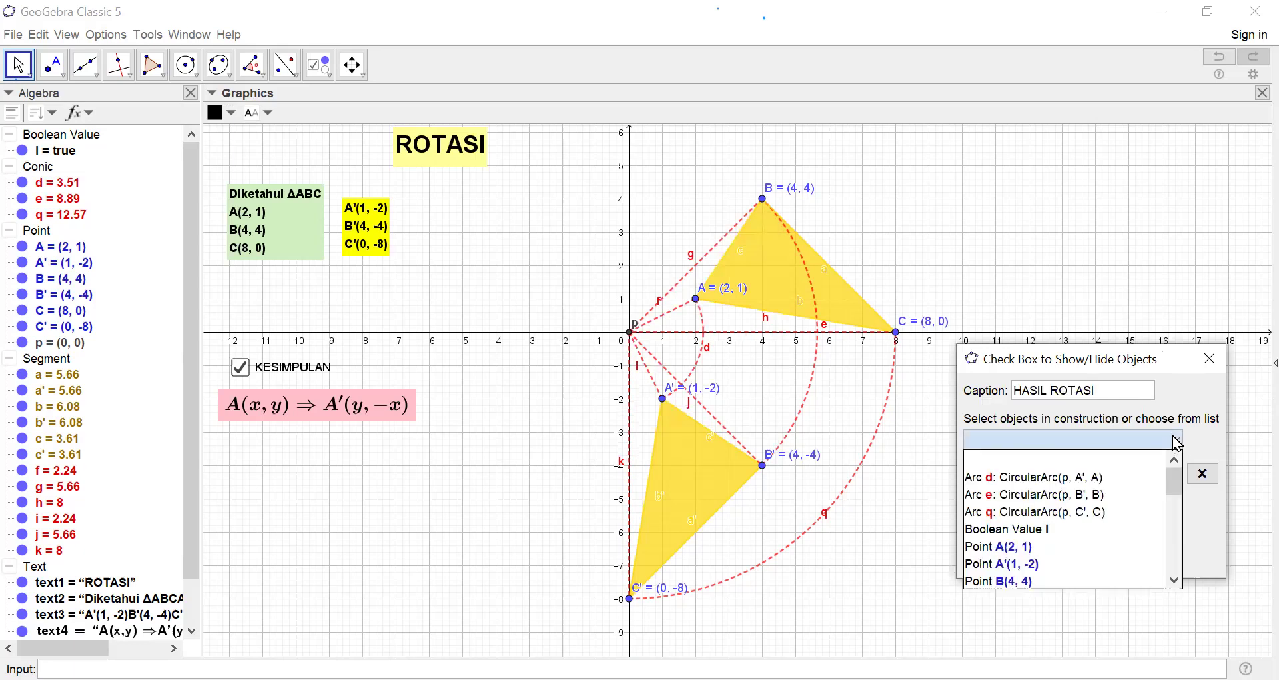
Add the dashed segments g, f, j, i, h and k from p to the objects controlled by HASIL ROTASI
left_click(693, 269)
left_click(678, 310)
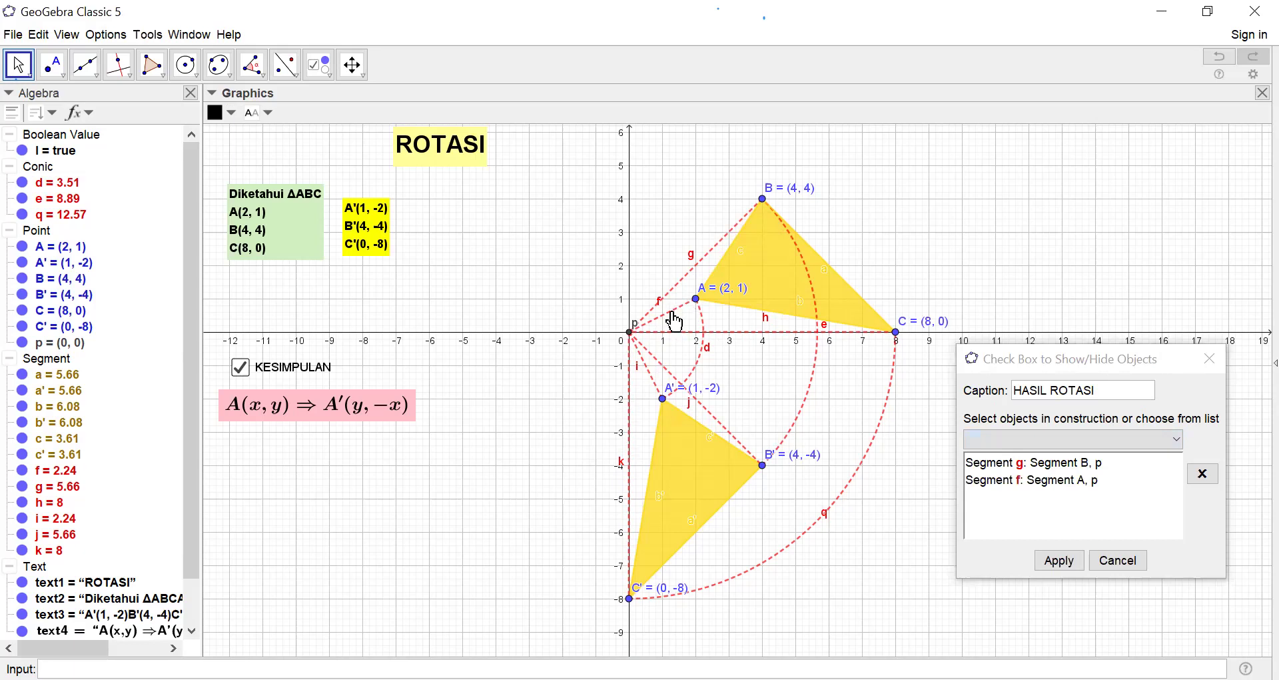
left_click(670, 378)
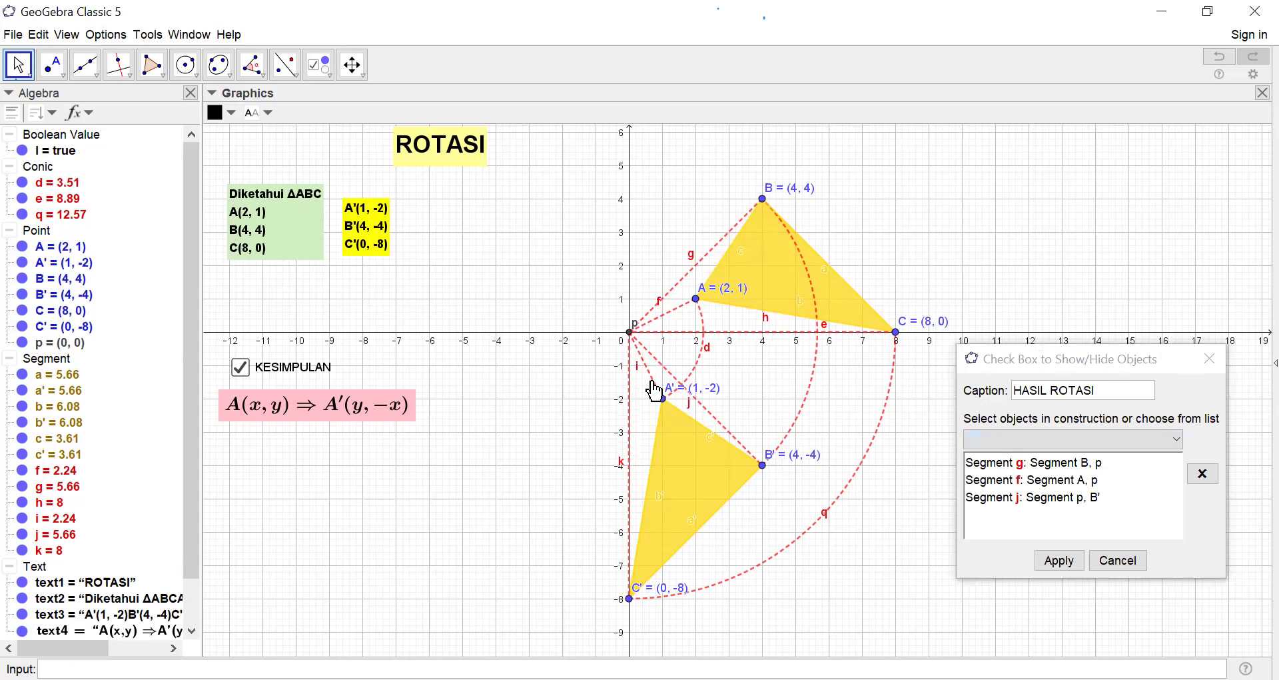
left_click(655, 391)
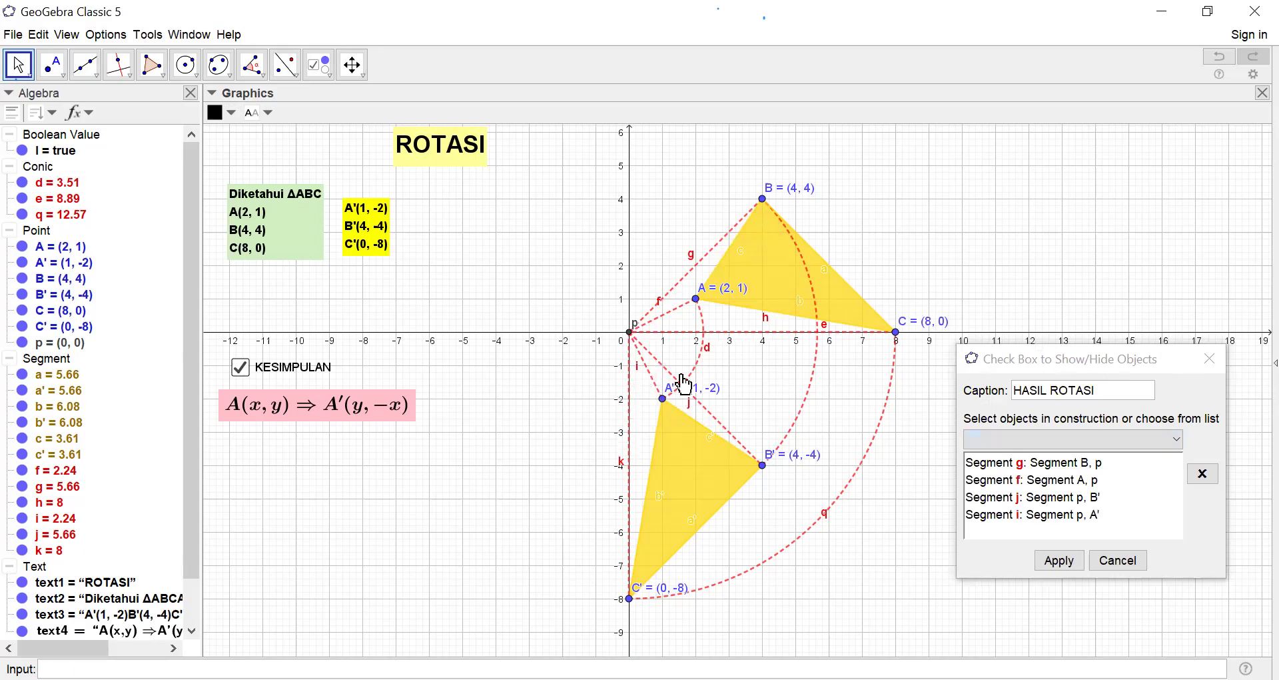
left_click(797, 340)
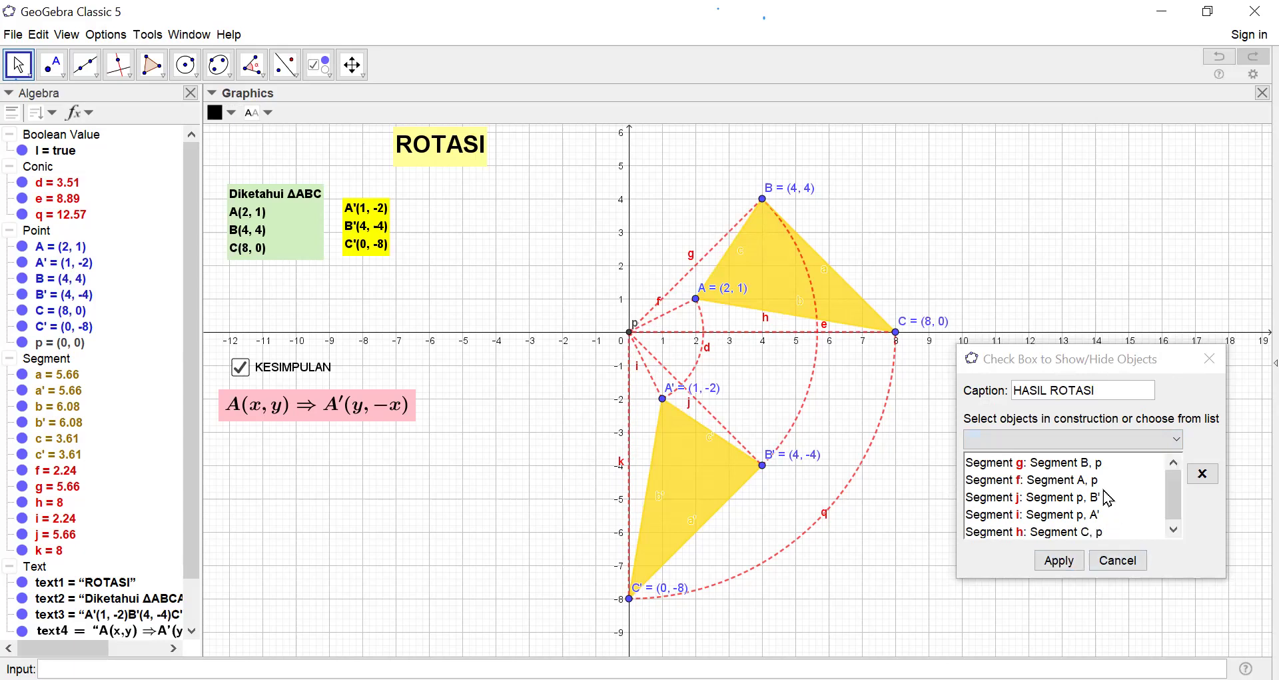
left_click(1176, 530)
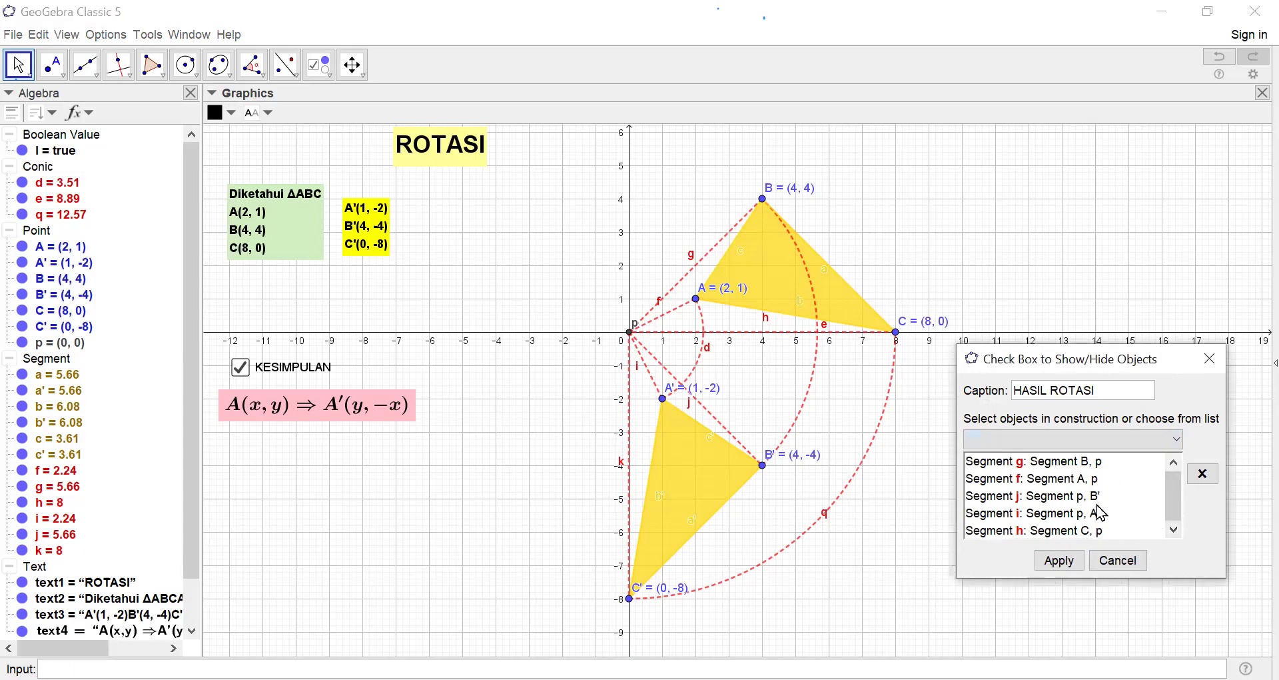
left_click(1175, 461)
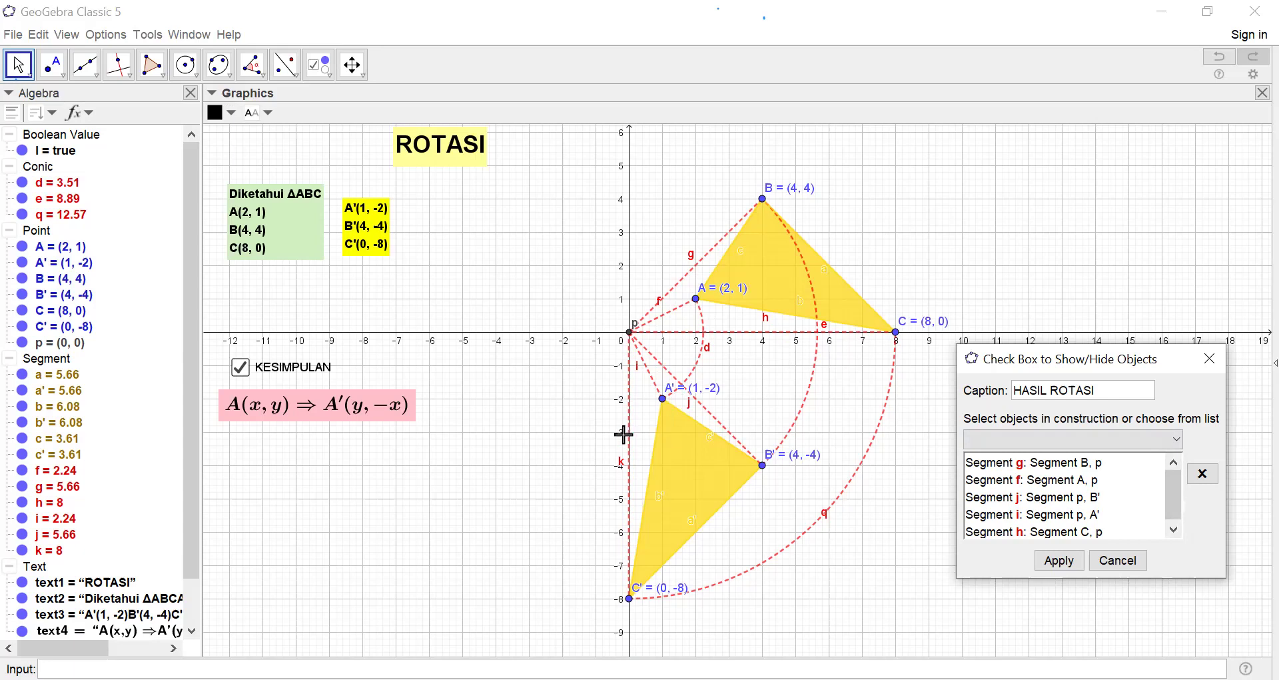
left_click(633, 483)
left_click(1174, 531)
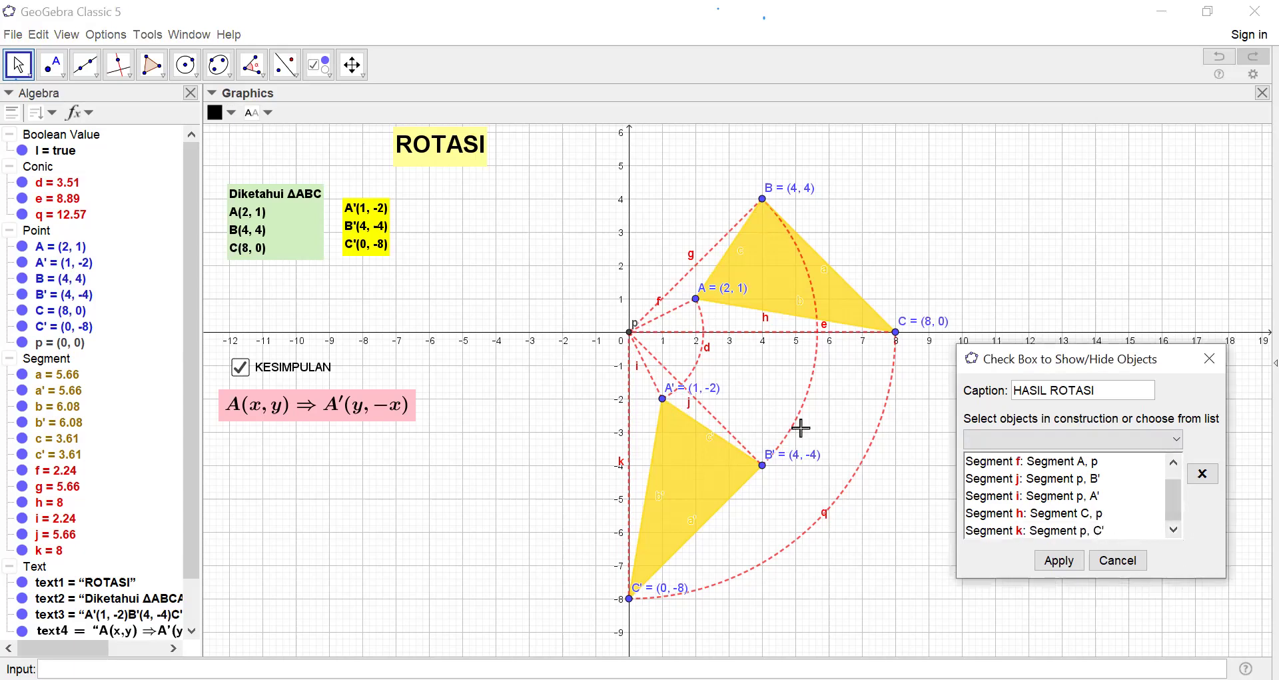
Add the arcs d, e and q and the points A', B' and C' to the objects controlled by HASIL ROTASI
left_click(695, 381)
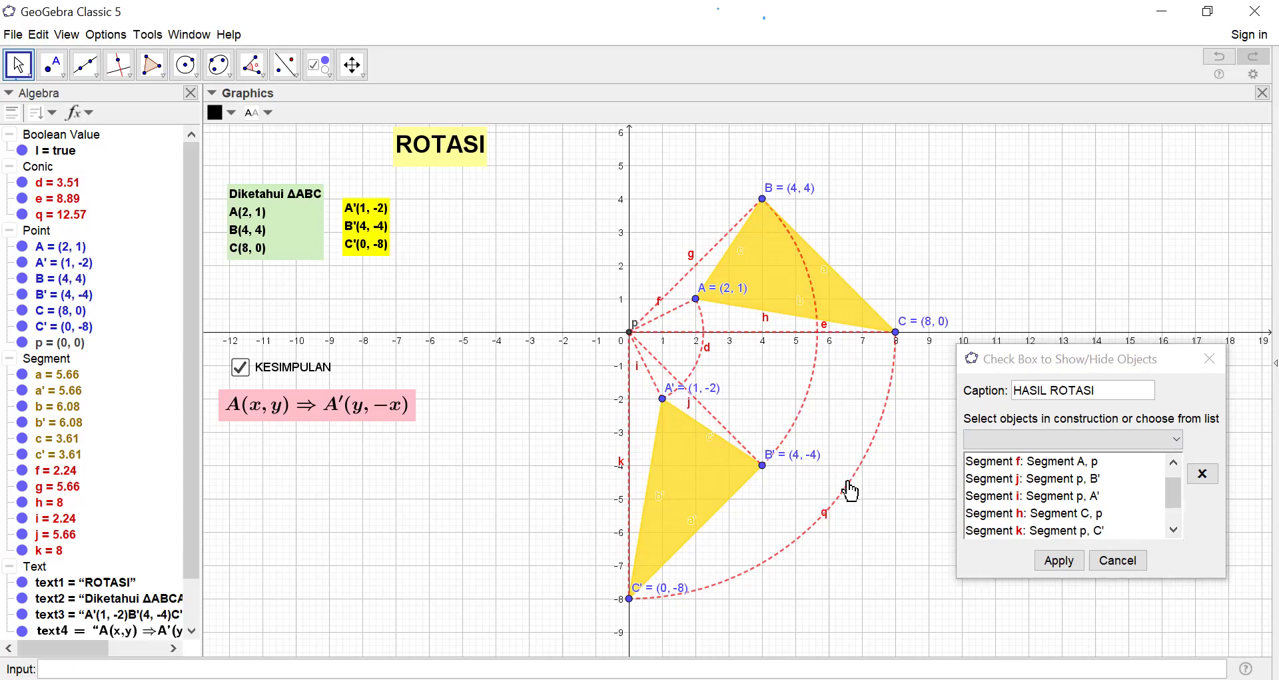
left_click(1174, 531)
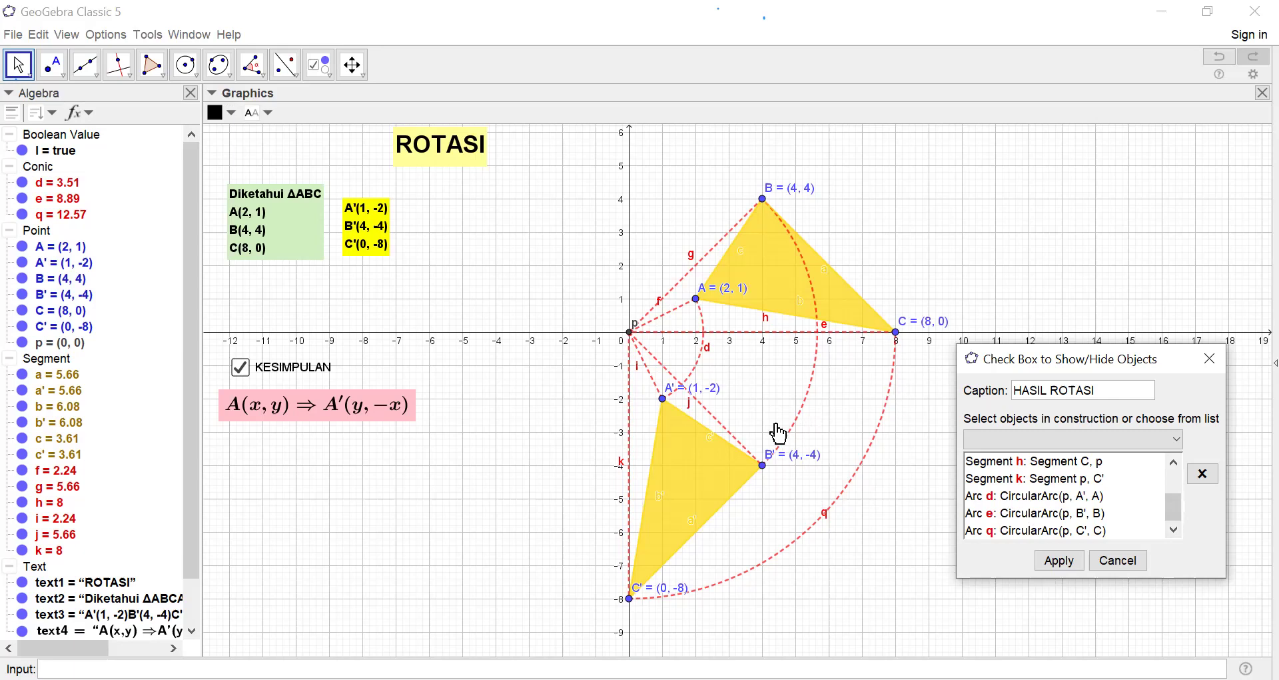
left_click(664, 402)
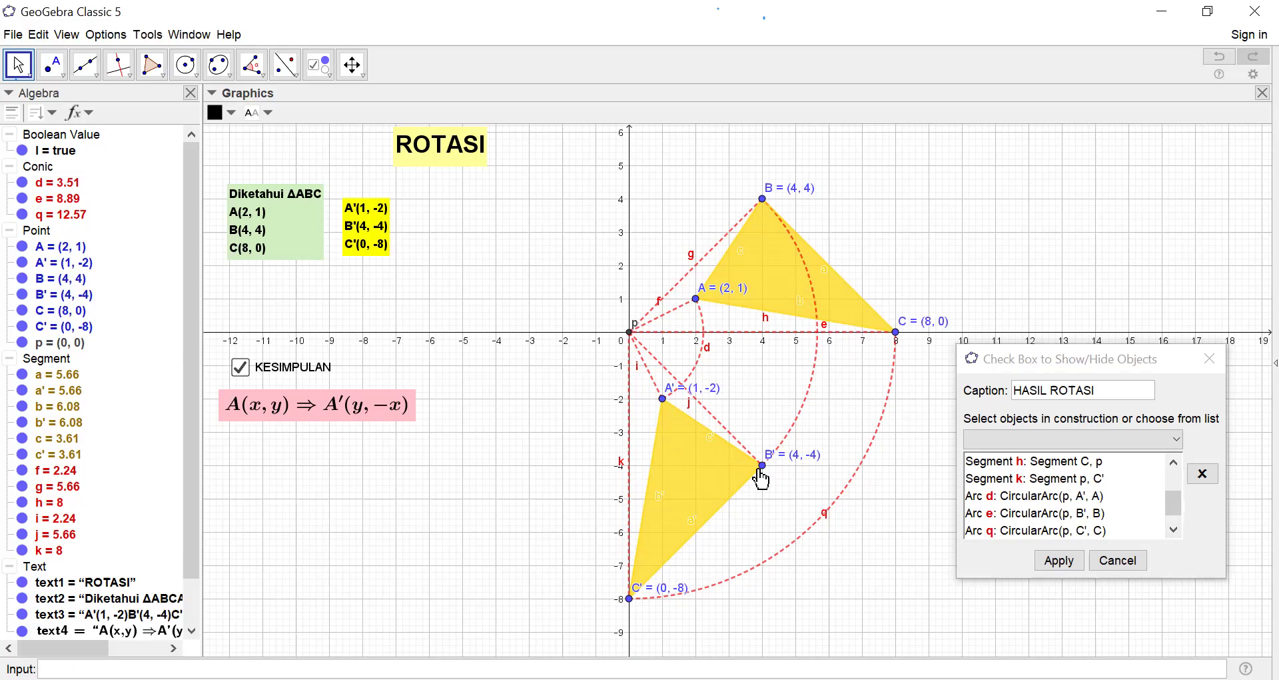
left_click(764, 468)
left_click(631, 603)
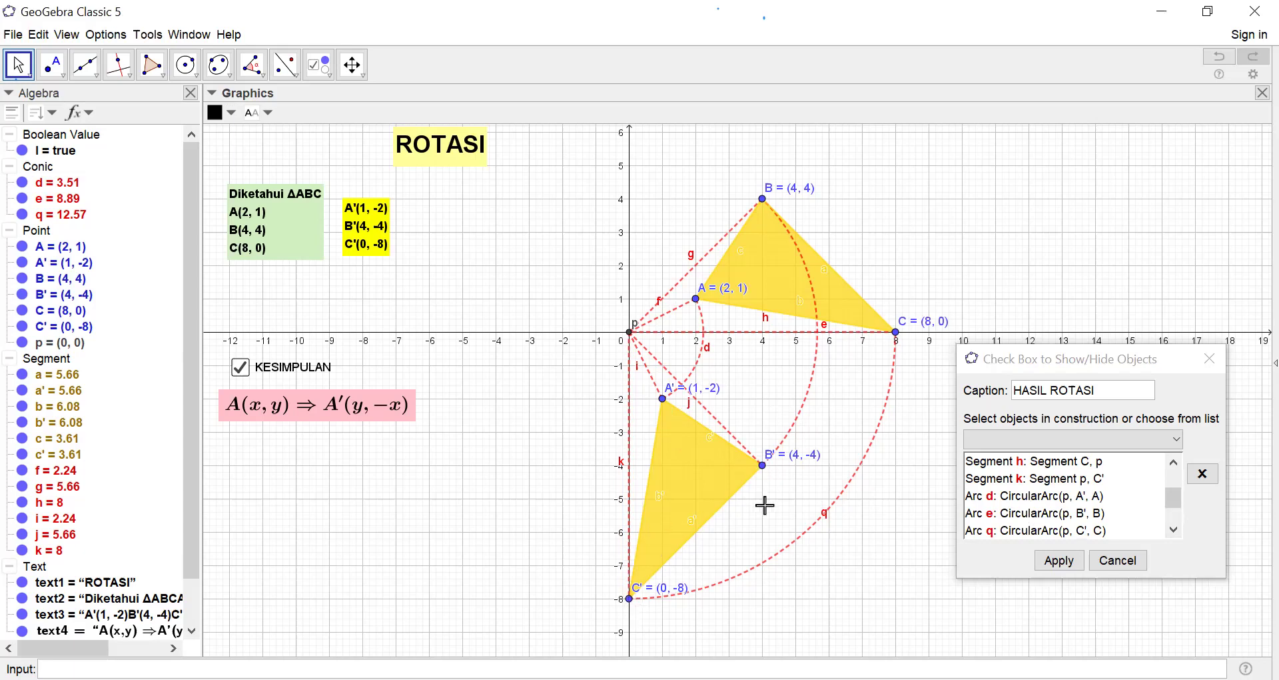
Add triangle A'B'C' and its three sides to the HASIL ROTASI objects and create the check box
left_click(721, 439)
left_click(1173, 531)
left_click(1174, 530)
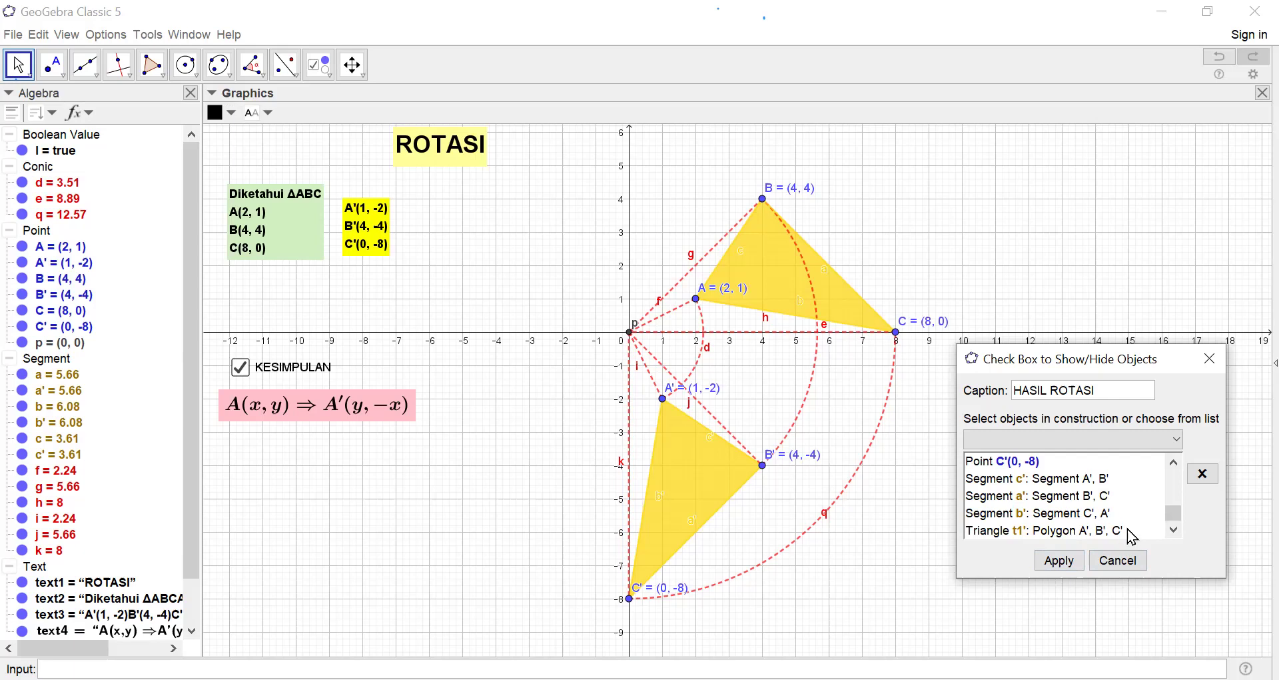
left_click(1060, 563)
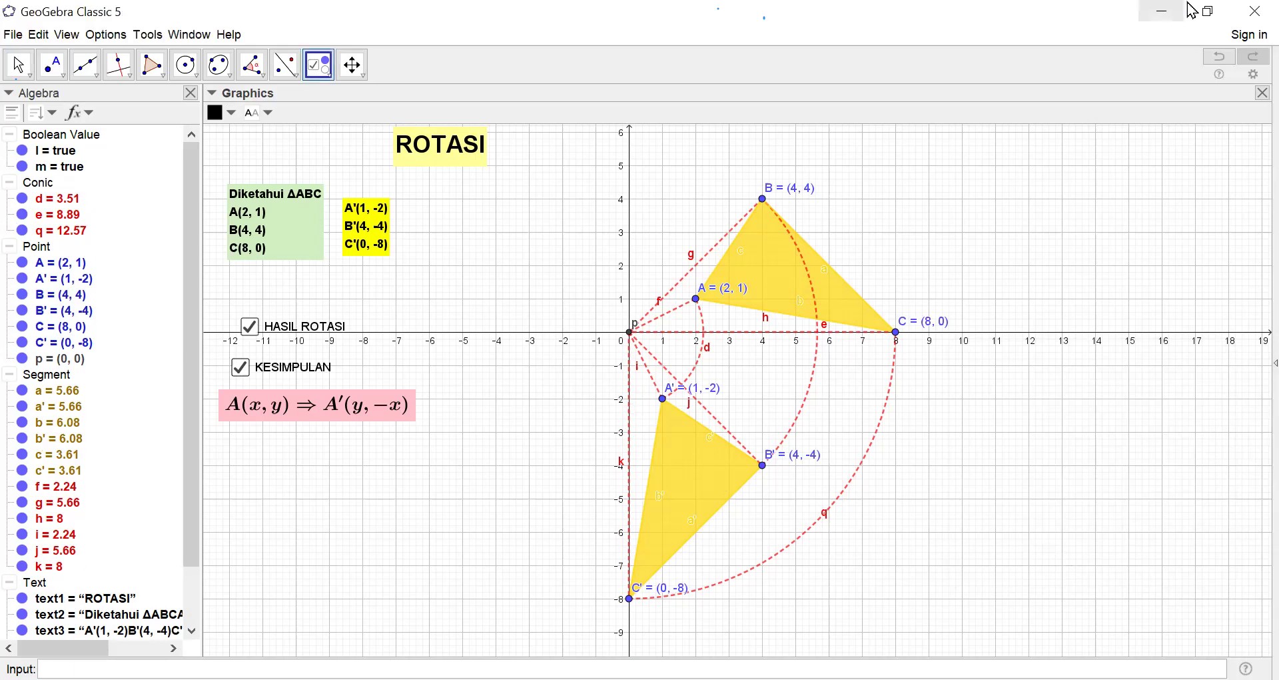
Test the HASIL ROTASI check box by hiding and showing the rotated triangle, arcs and segments
key("Escape")
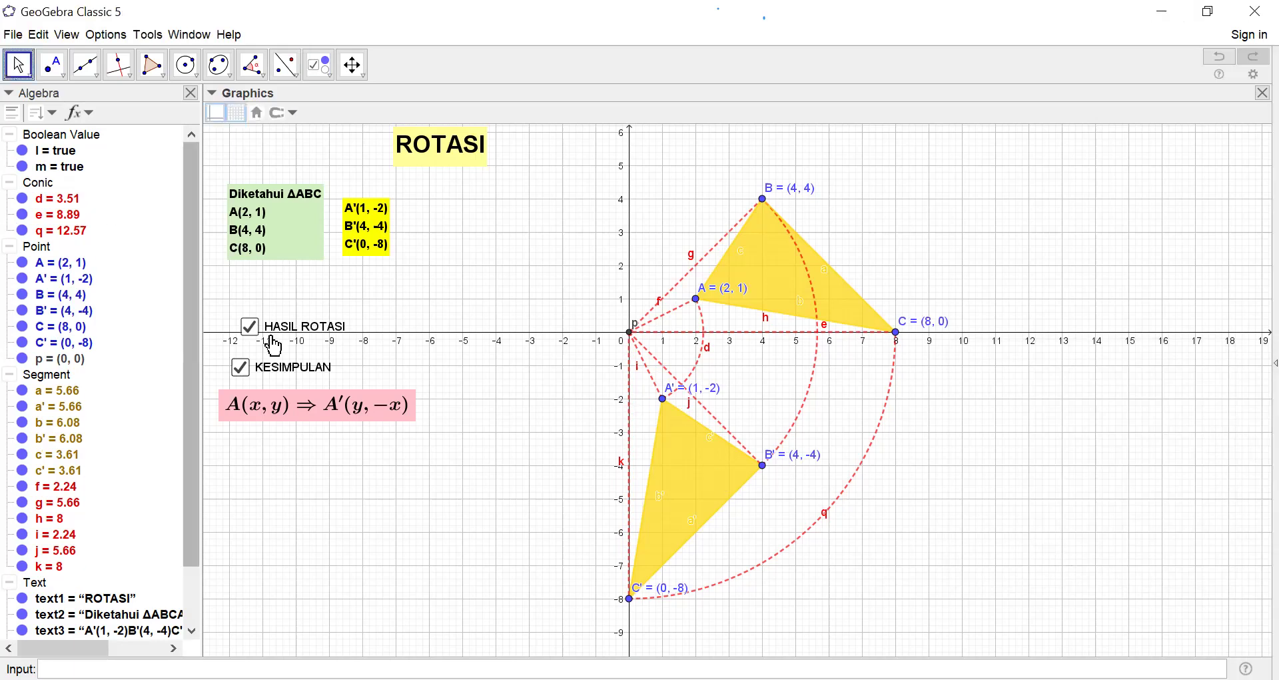
left_click(250, 325)
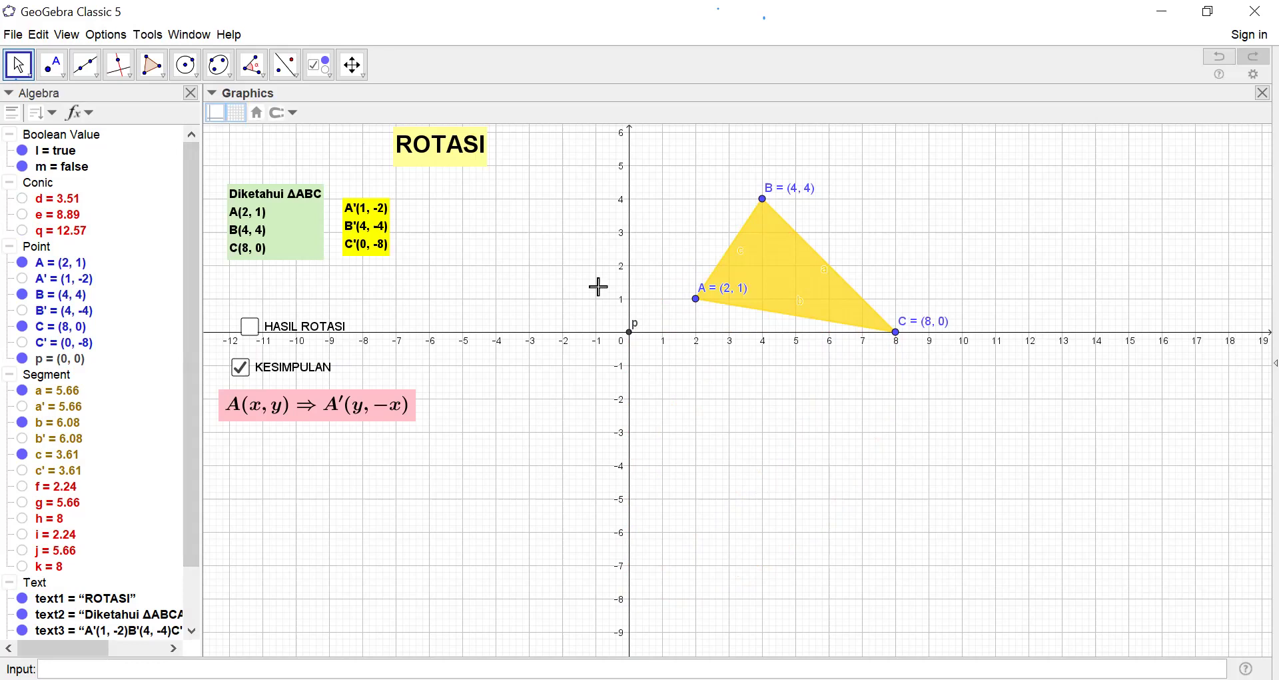
left_click(250, 329)
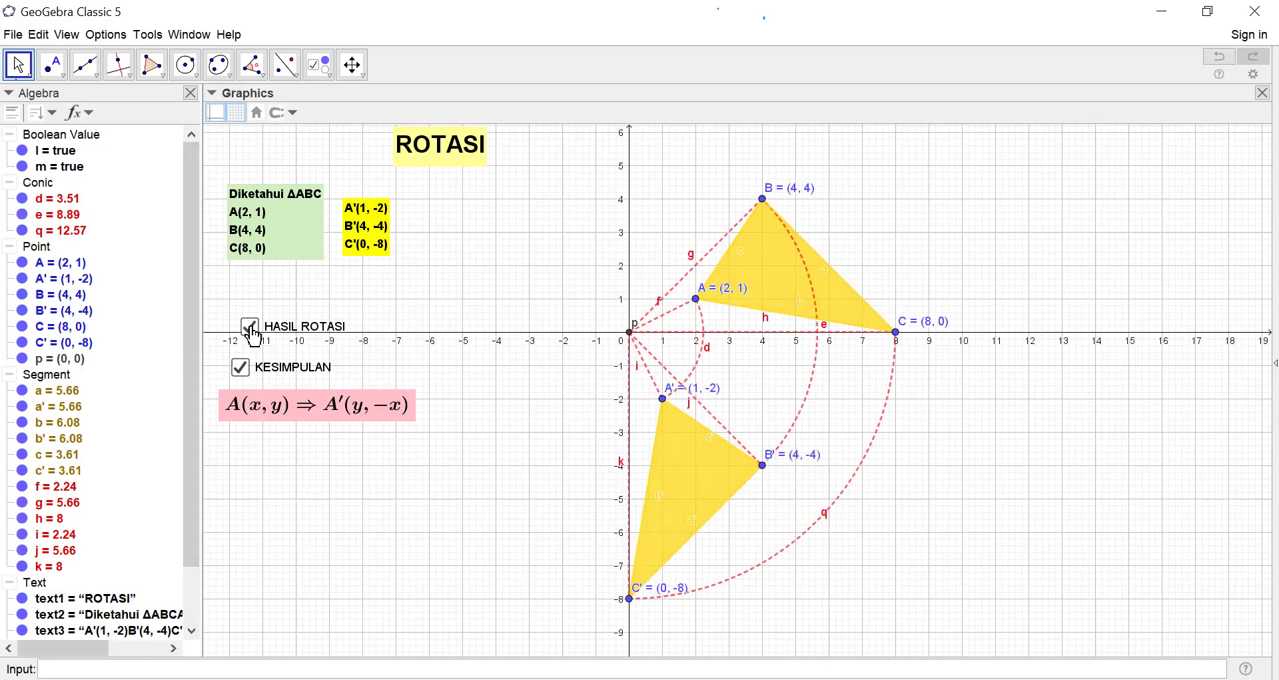
Stack the HASIL ROTASI check box, the KESIMPULAN check box and the pink formula text closely beneath the green "Diketahui ΔABC" text
left_click(299, 334)
left_click_drag(301, 335, 290, 318)
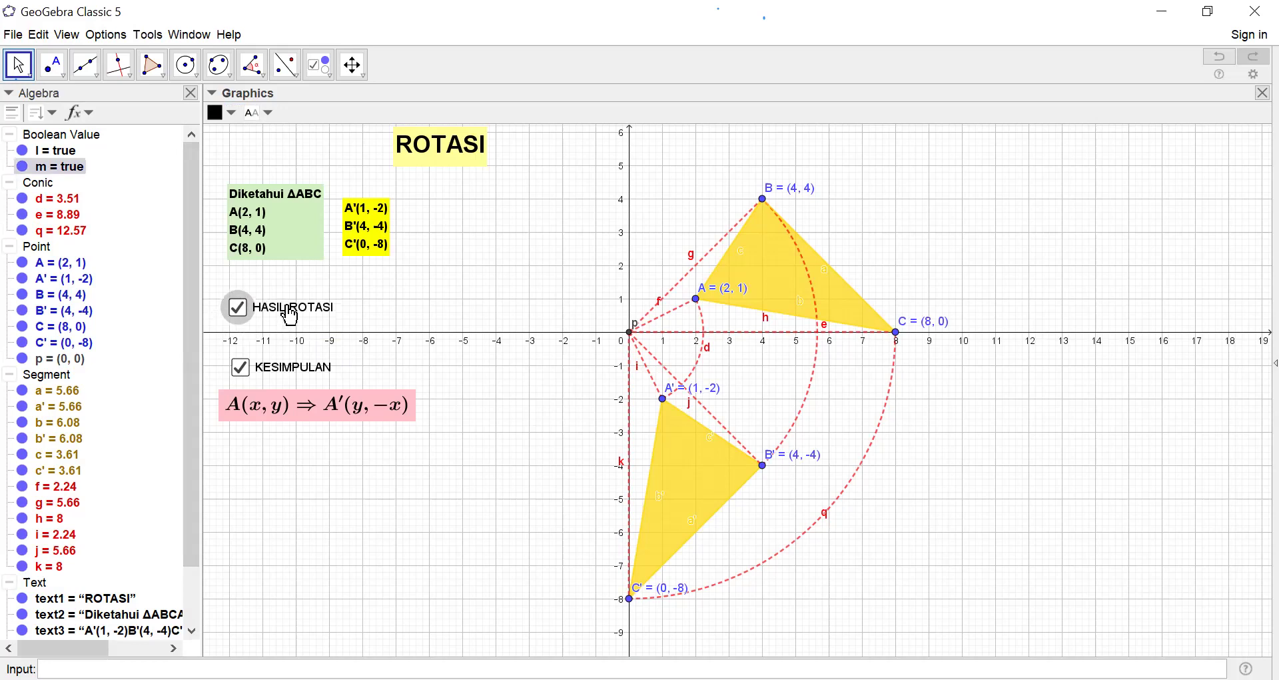
left_click_drag(270, 369, 266, 360)
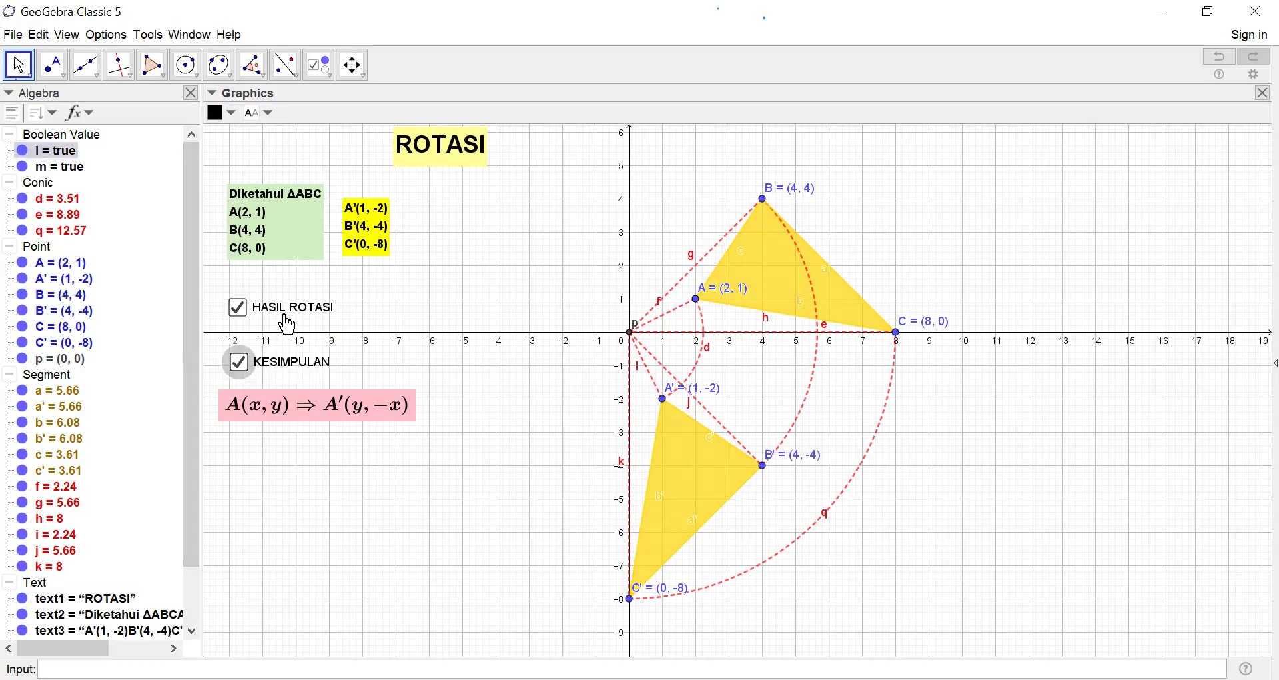
left_click_drag(287, 315, 296, 294)
left_click_drag(273, 375, 280, 327)
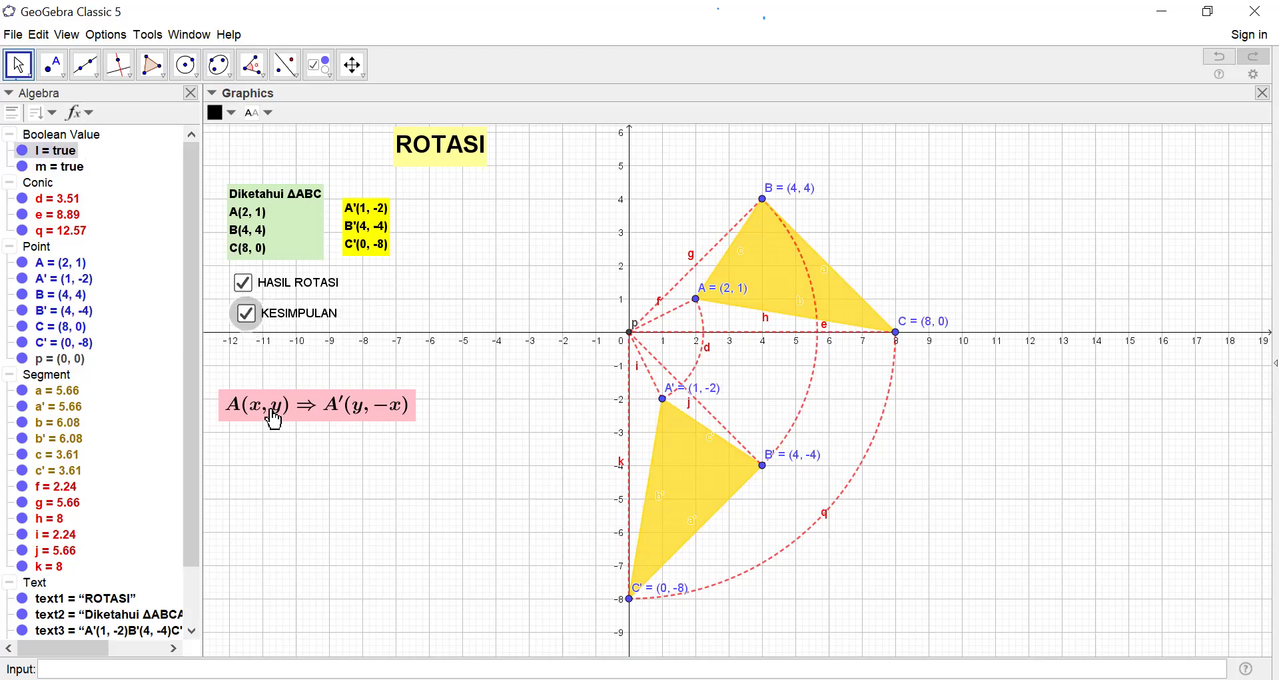
left_click_drag(277, 423, 282, 373)
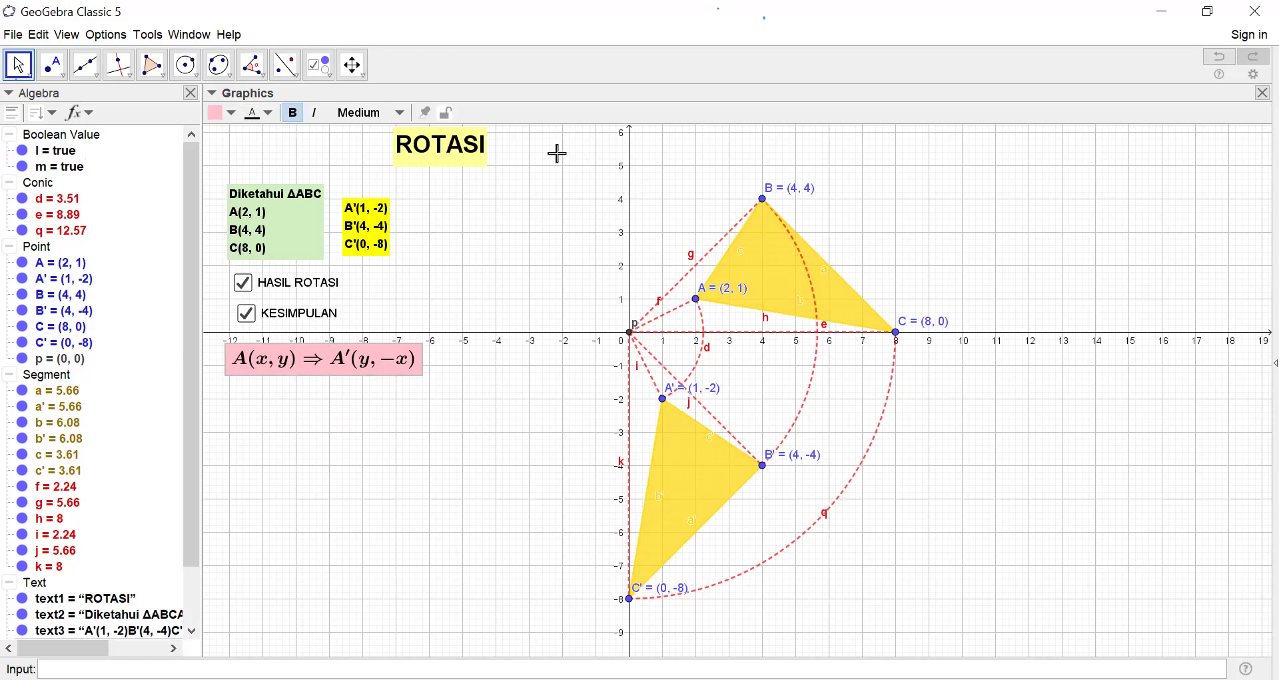
Start a new show/hide check box near the ROTASI title, captioned "Rotasi 90° Searah Jarum Jam,Pusat (0,0)"
left_click(326, 68)
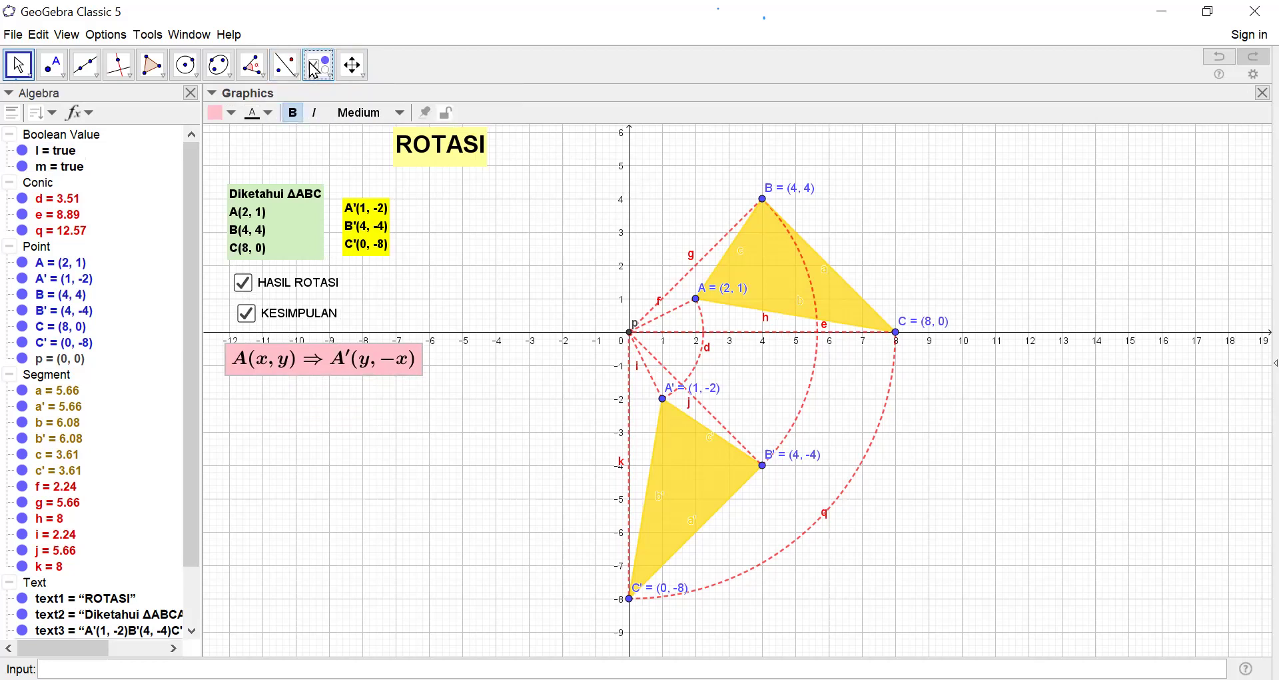
left_click(531, 157)
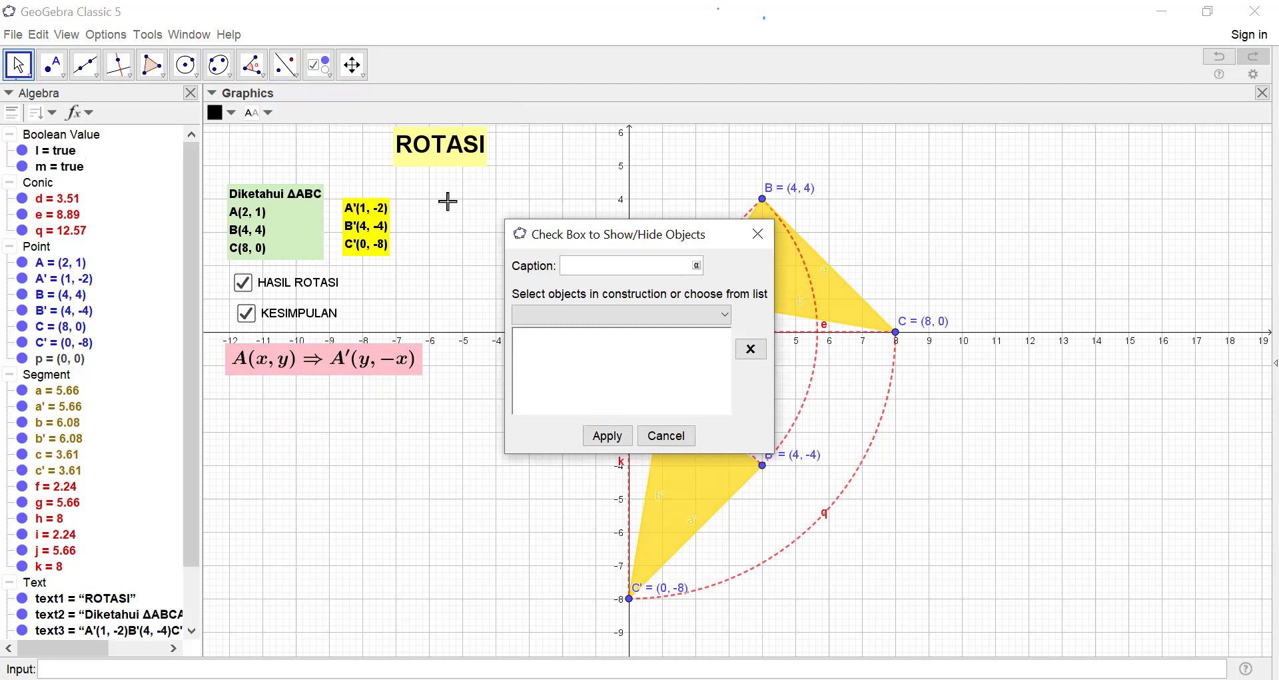
type("Rotasi 90")
left_click(697, 266)
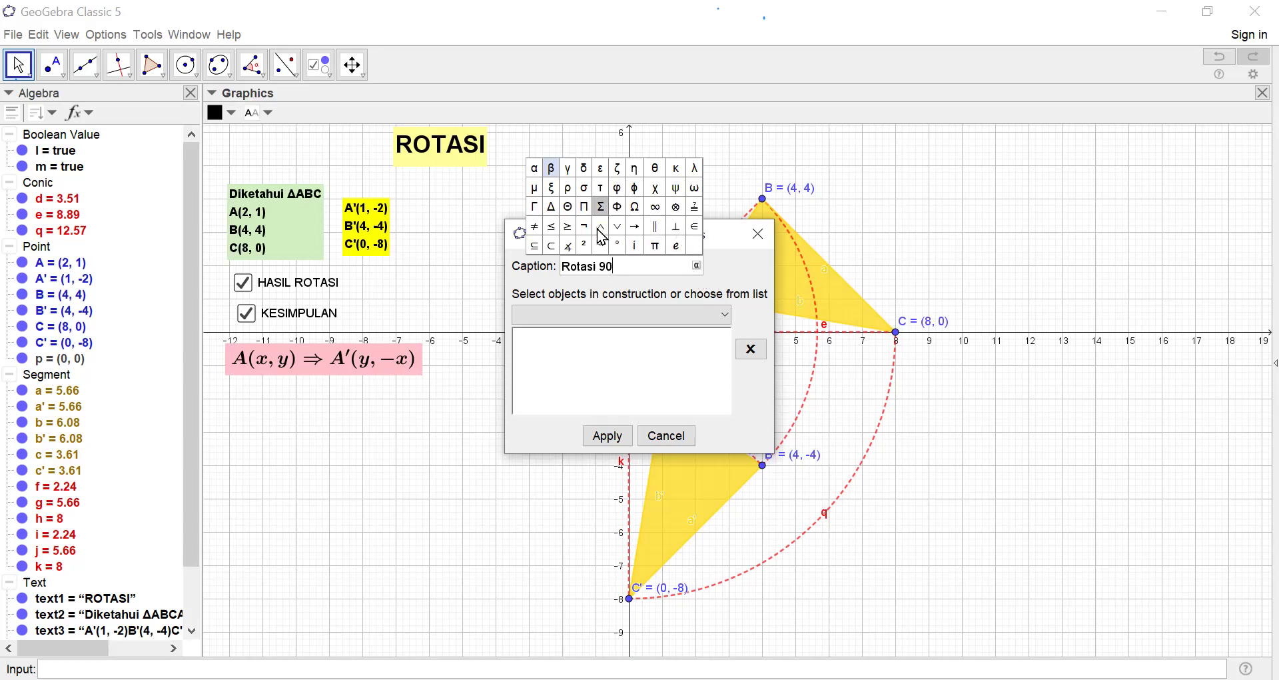
left_click(617, 245)
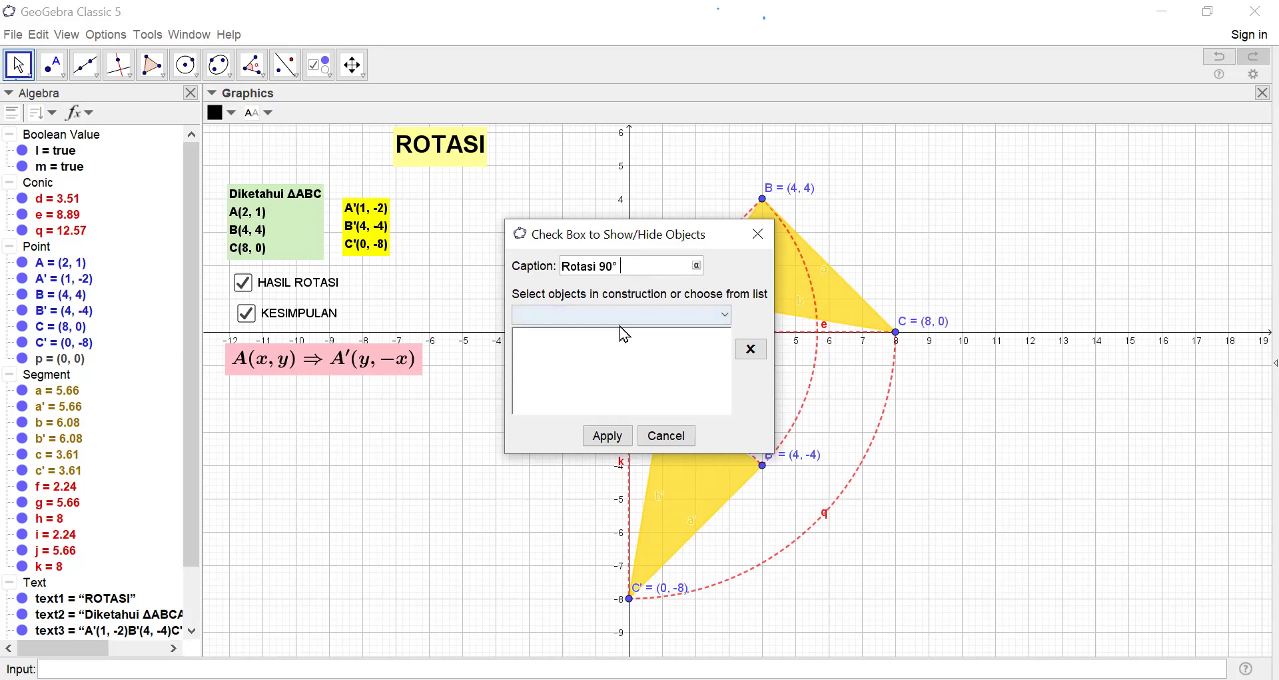
type("Searah Jaru Jam")
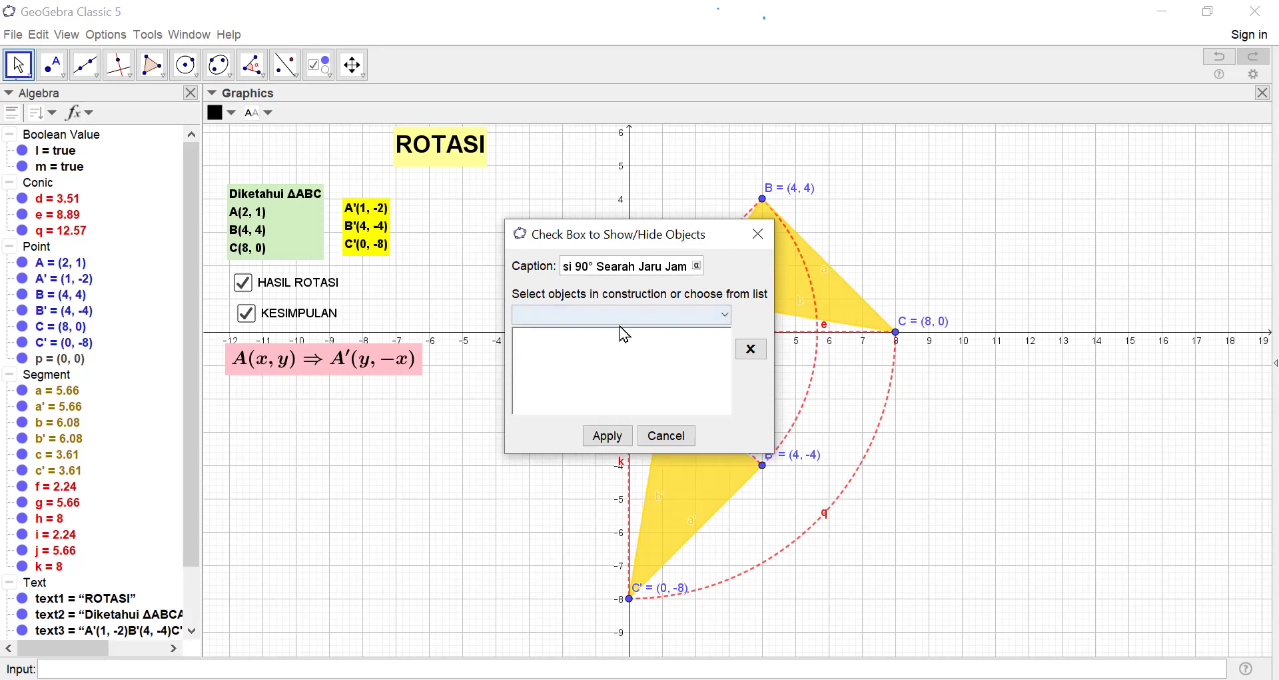
type(",Pu")
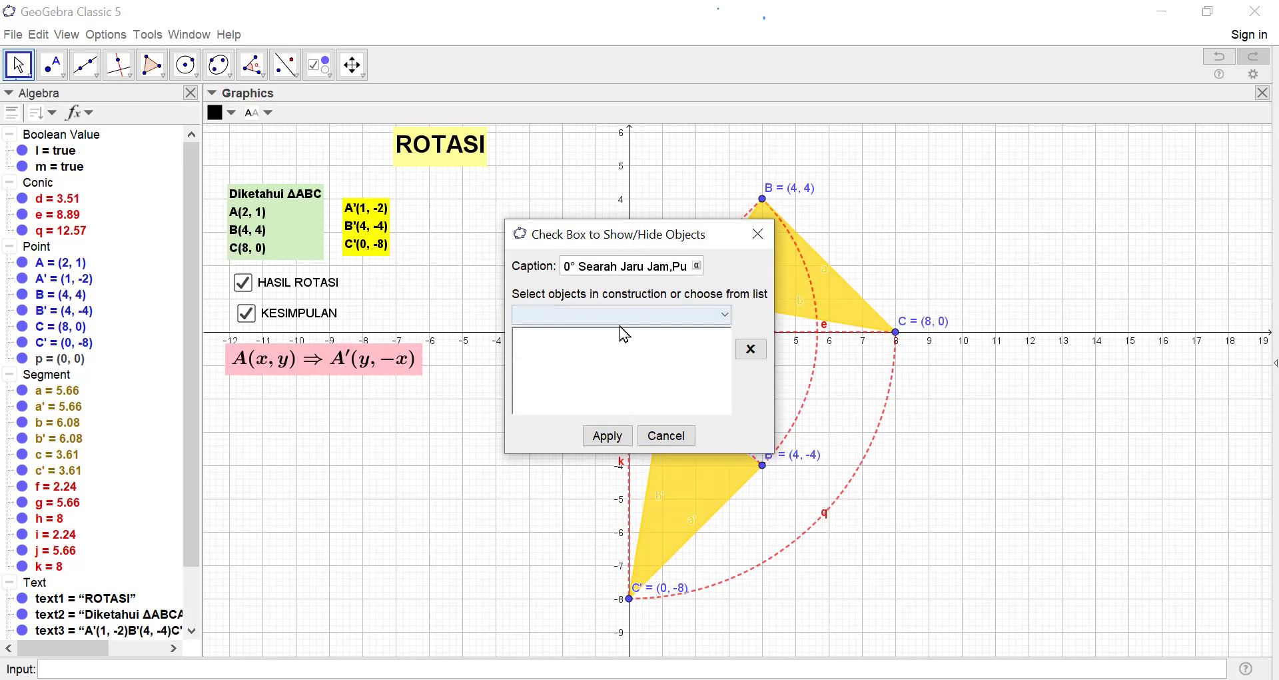
type("sat (0)")
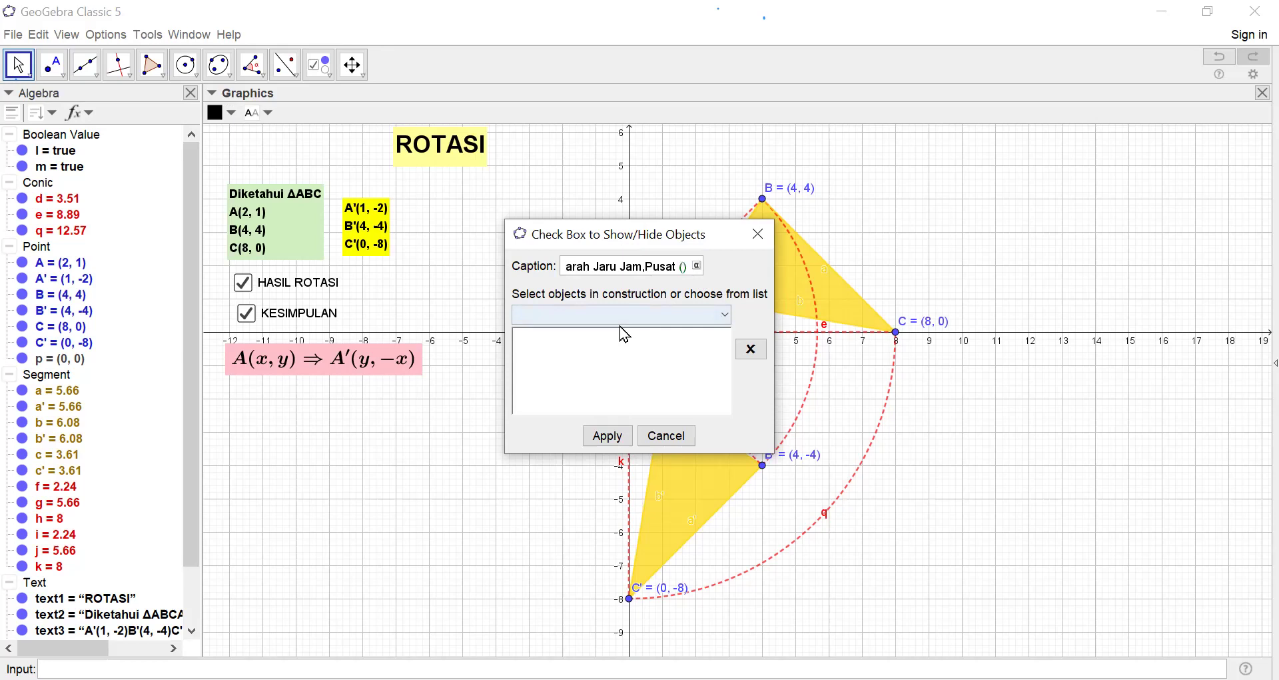
type(",0)")
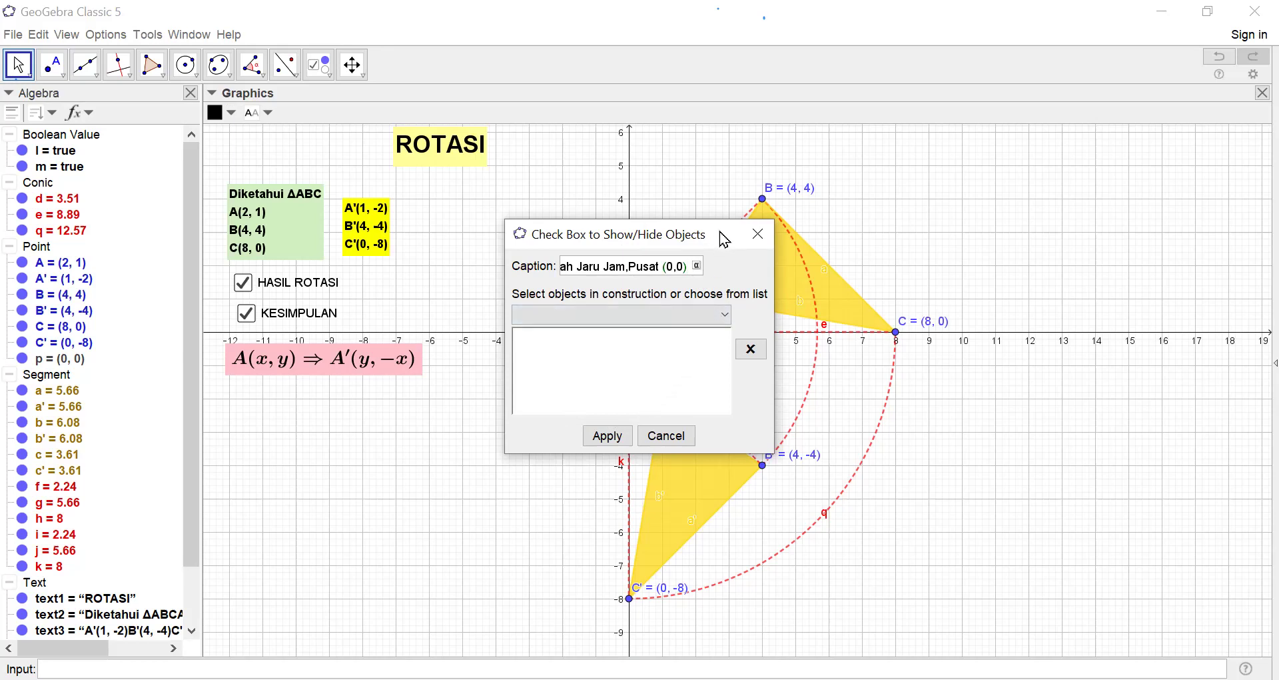
left_click_drag(725, 239, 1150, 213)
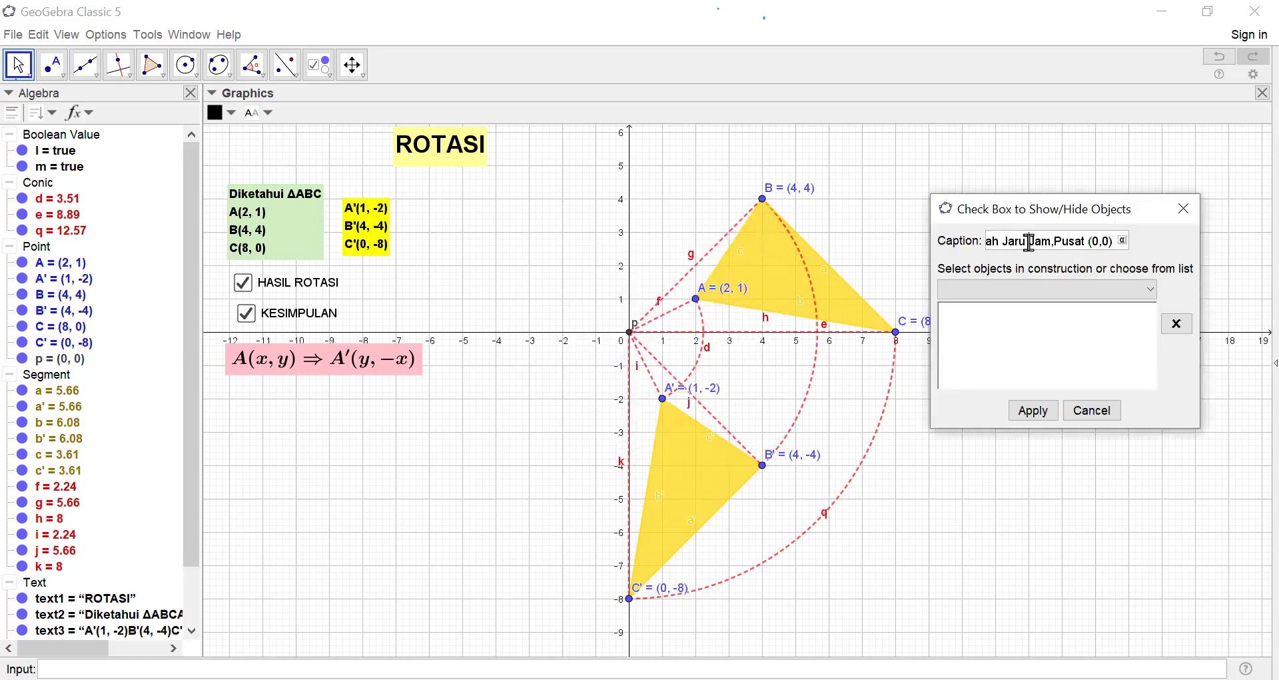
left_click(1024, 244)
type("m")
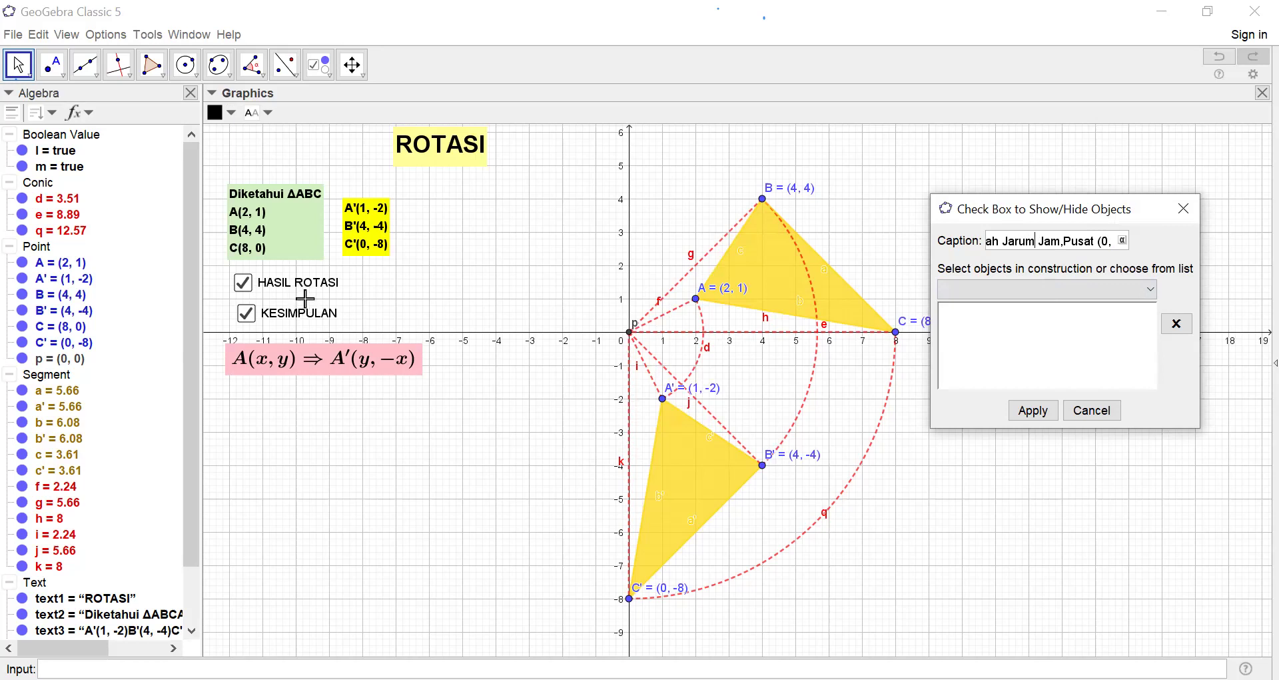
Assign Boolean Values l and m to the new check box, create it, and place it right beside the ROTASI title
left_click(1153, 291)
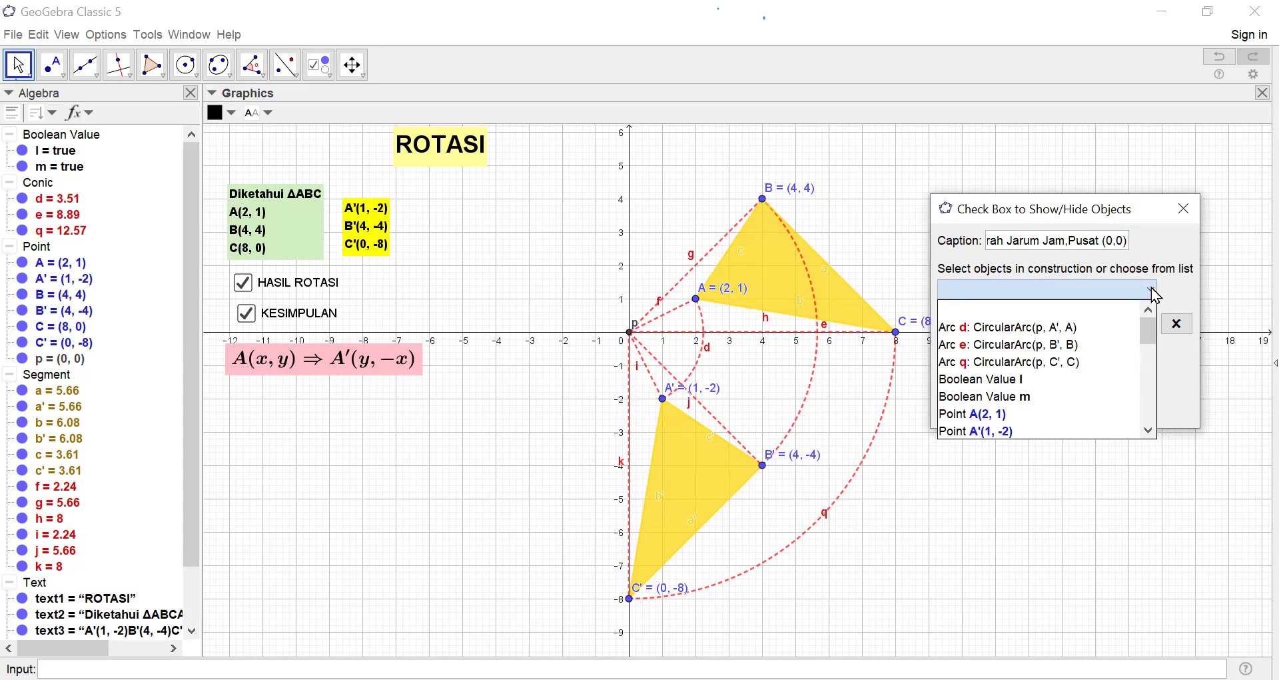
left_click(1033, 382)
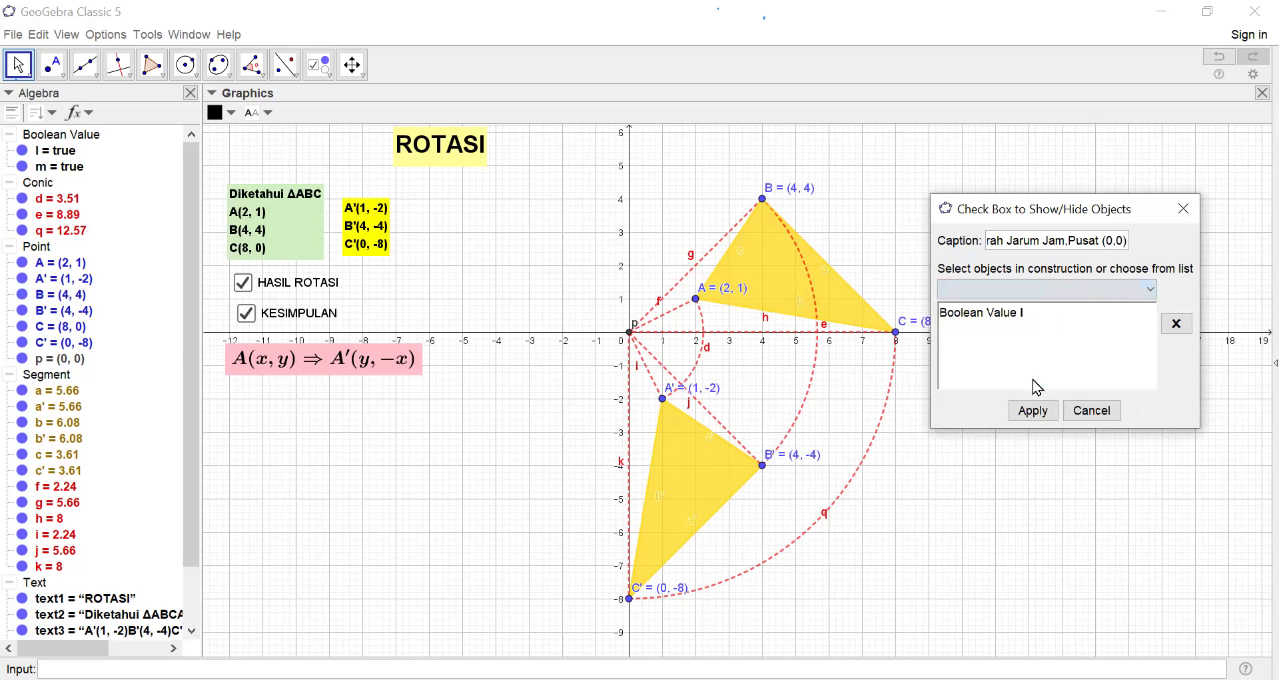
left_click(1153, 294)
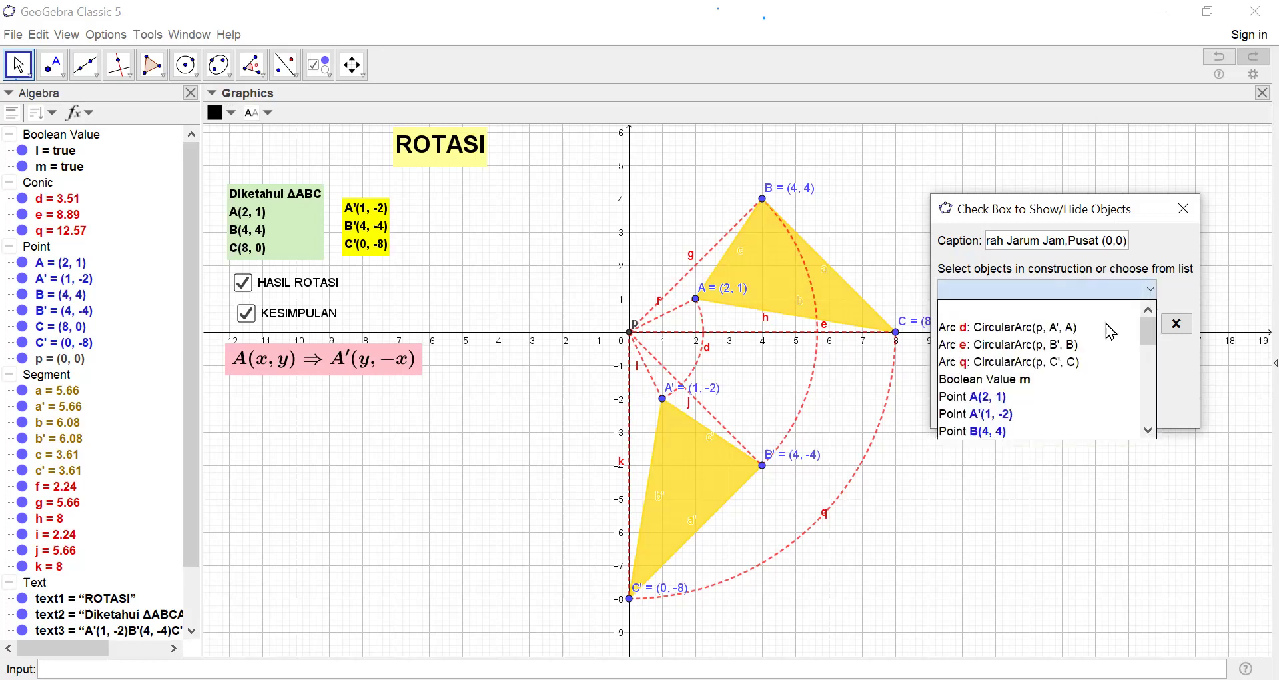
left_click(1033, 382)
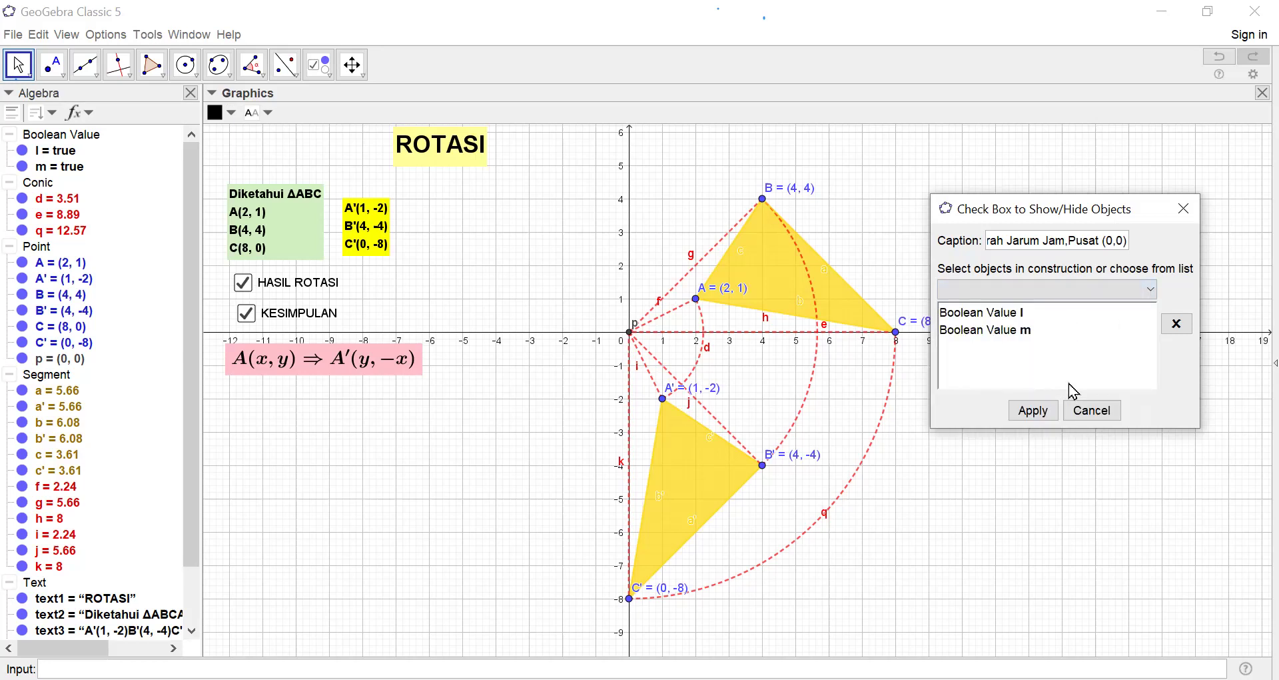
left_click(1039, 407)
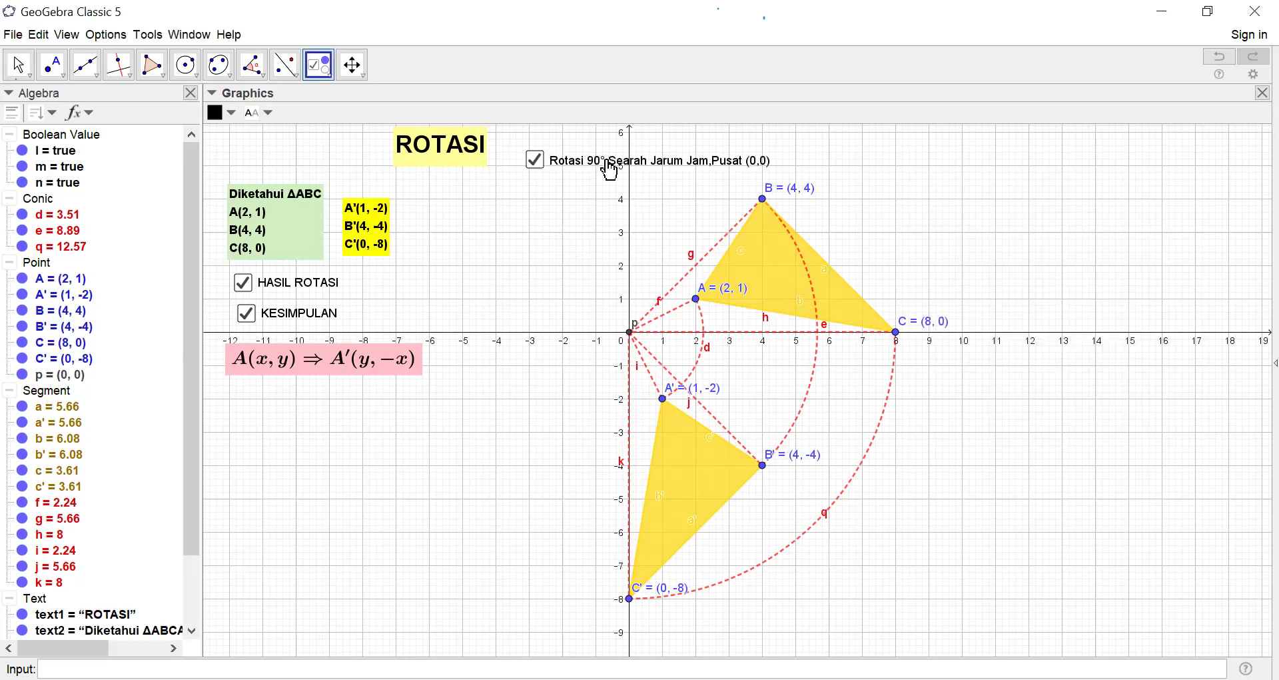
left_click_drag(607, 166, 588, 146)
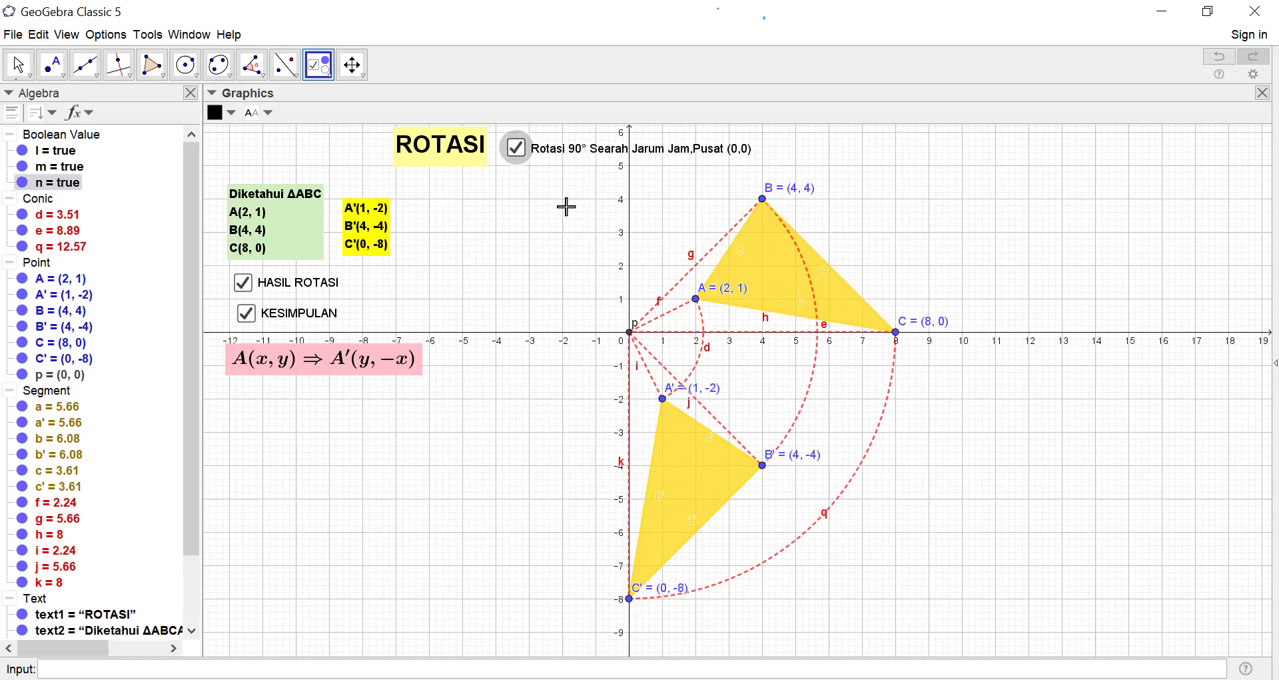
Uncheck KESIMPULAN and HASIL ROTASI, and hide both check boxes by unchecking the Rotasi 90° check box
left_click(16, 65)
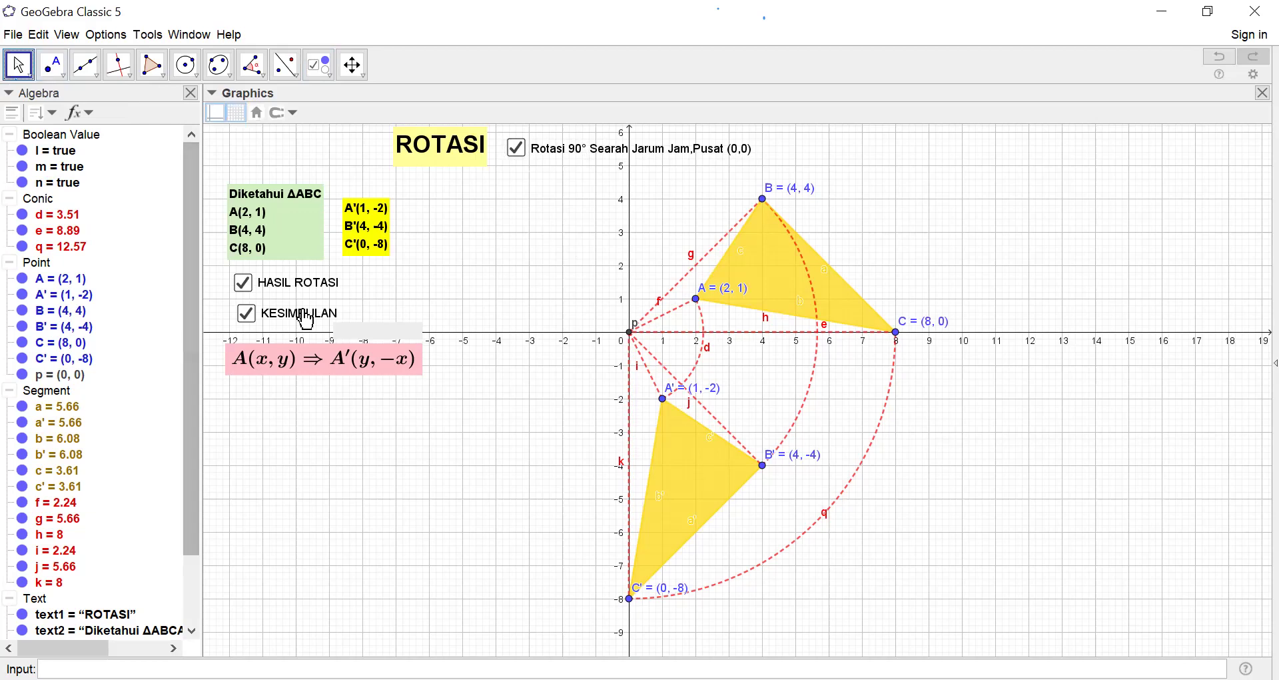
left_click(246, 313)
left_click(243, 282)
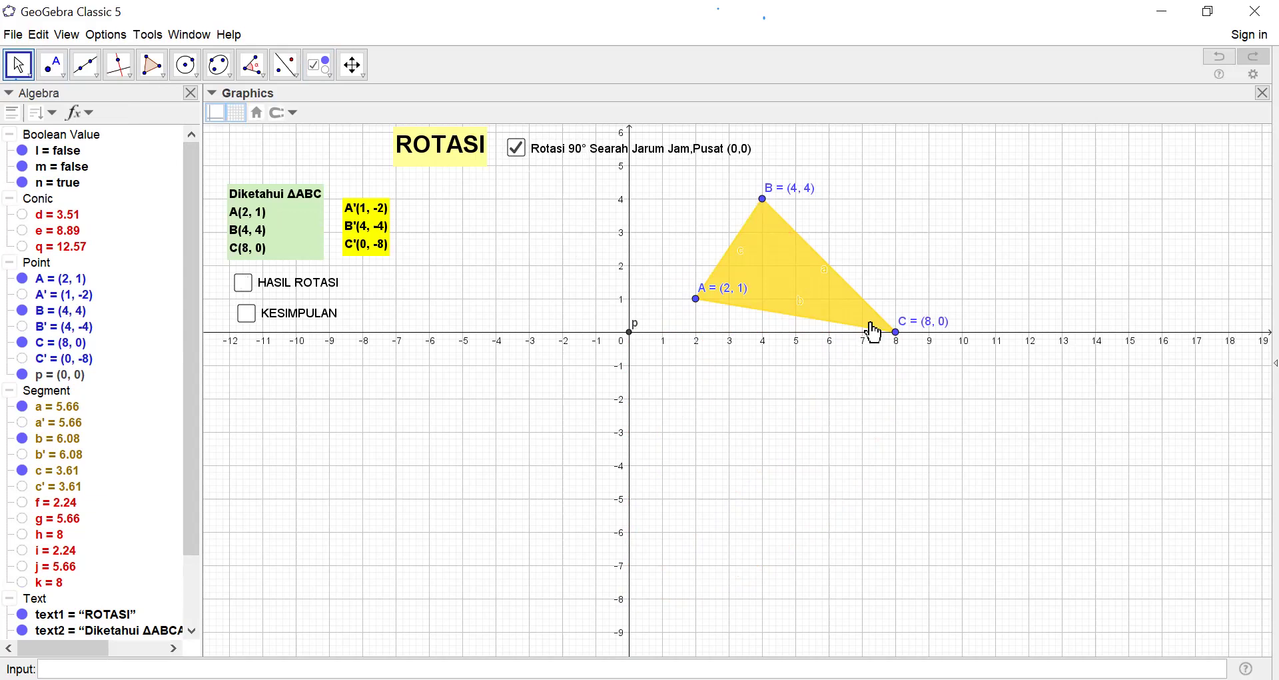
left_click(517, 150)
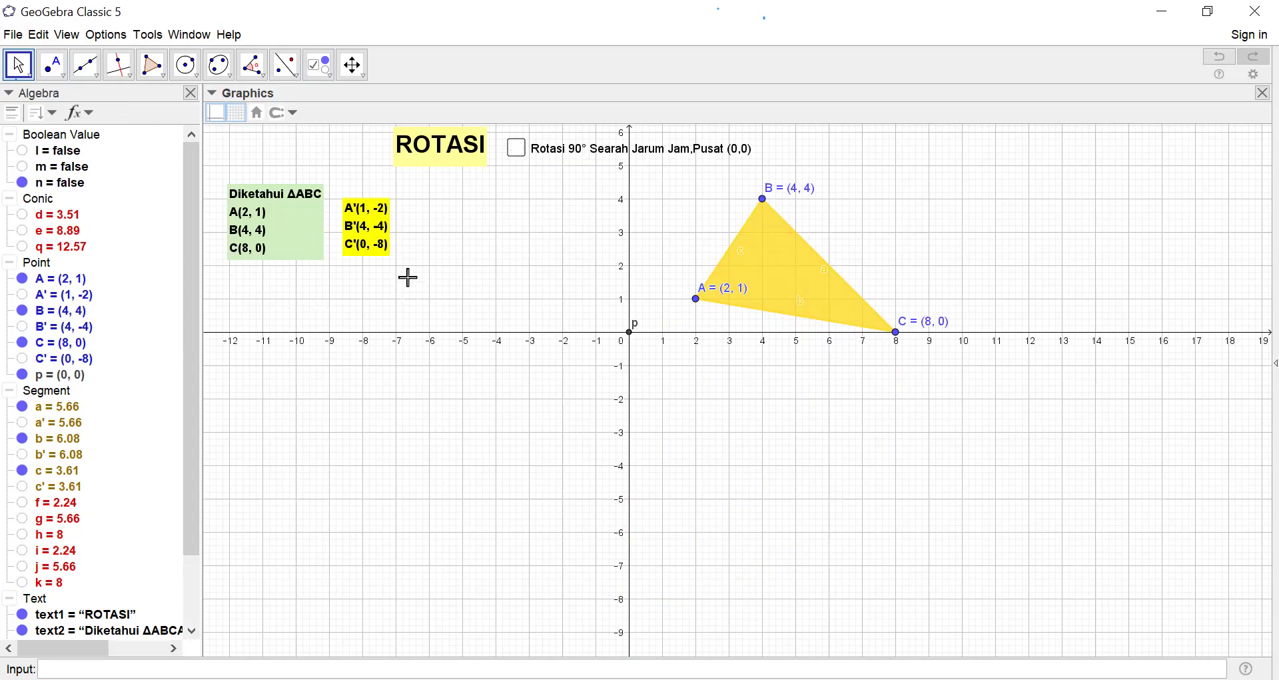